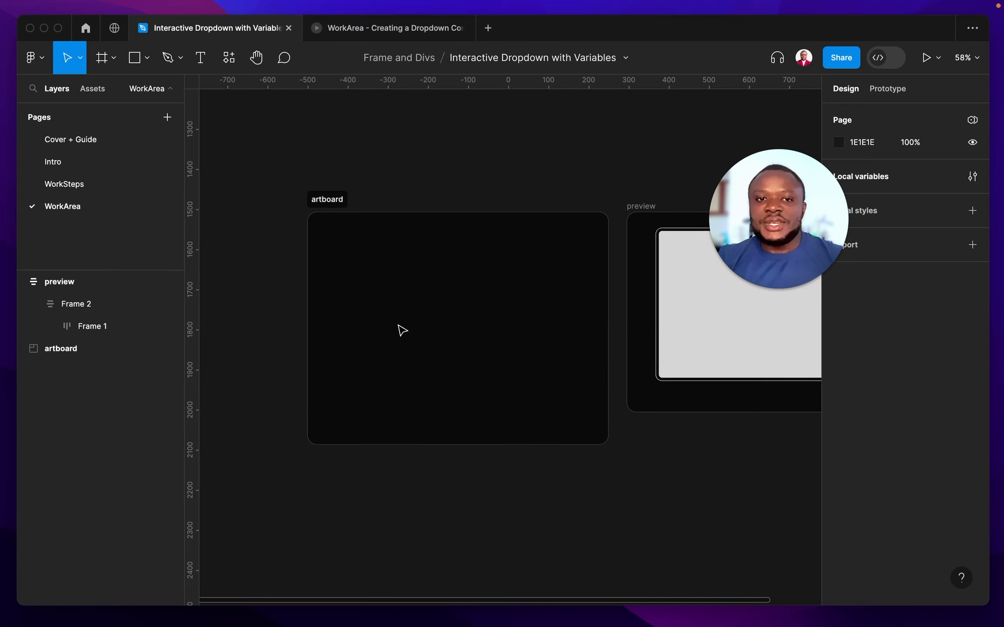
scroll(399, 329, right, 2)
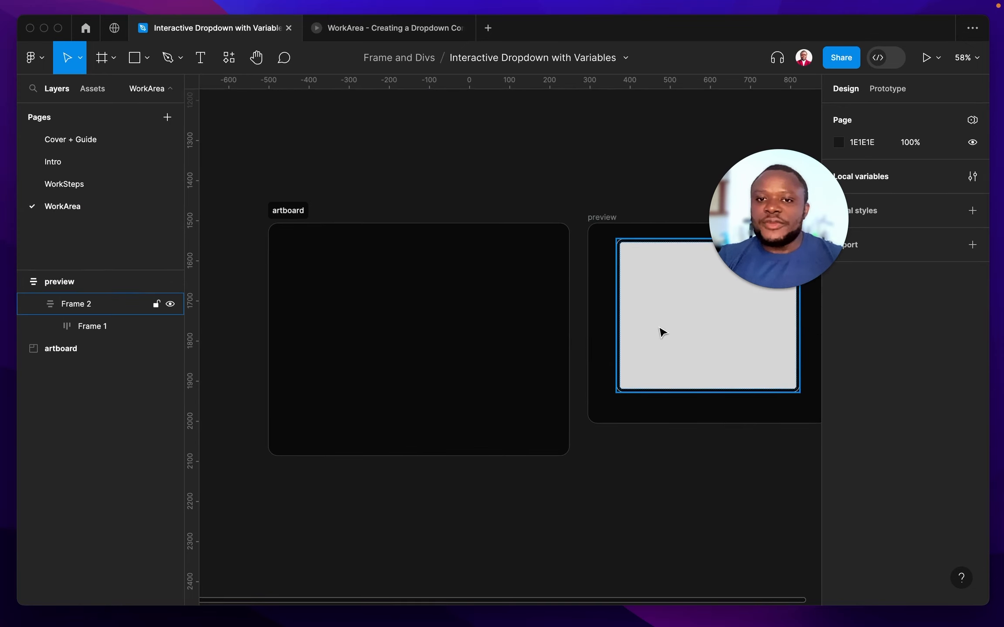
click(367, 332)
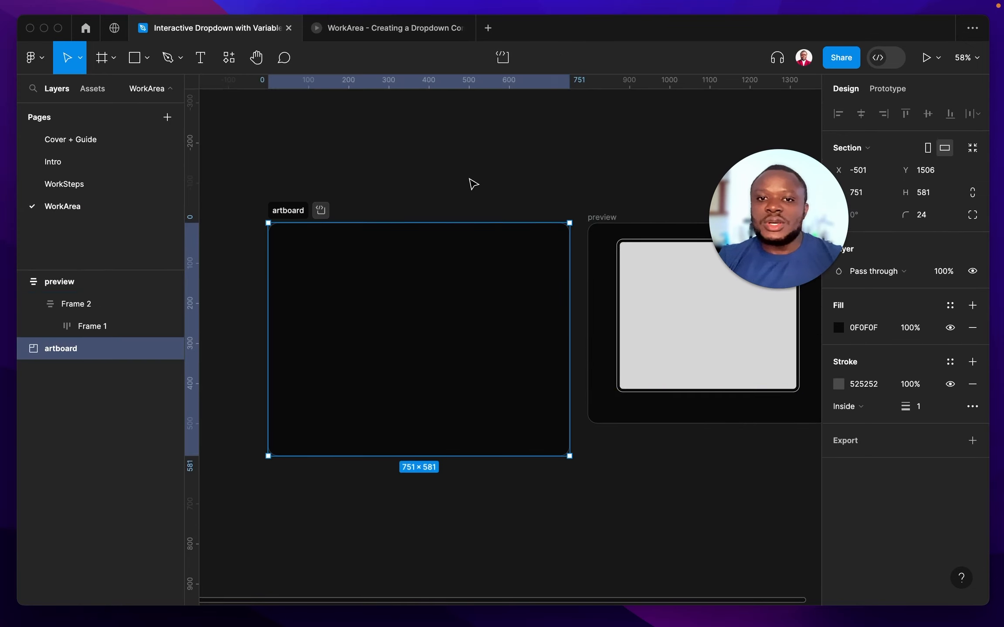
click(471, 183)
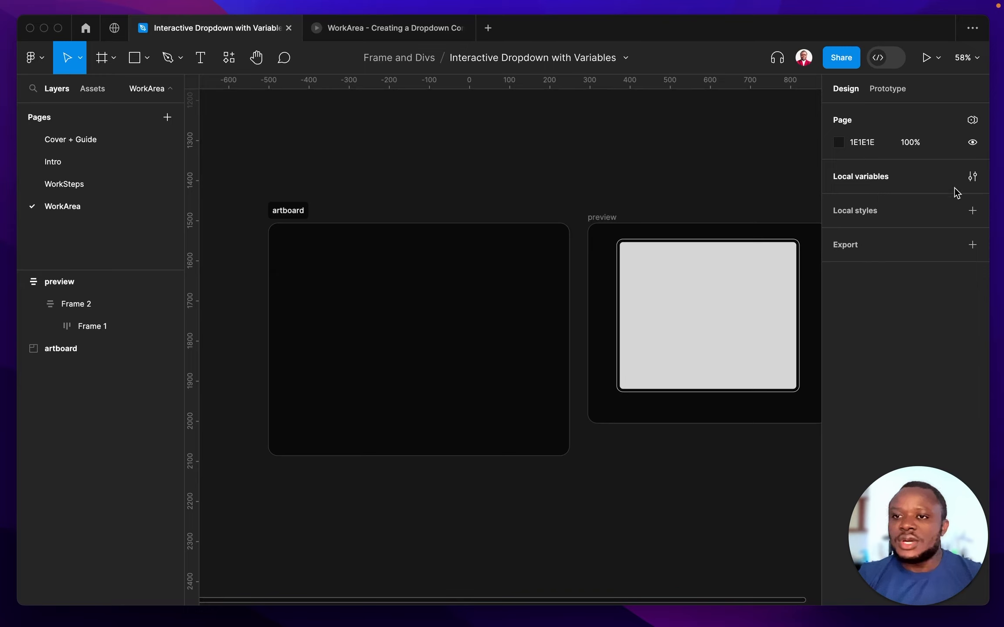
Step: Open the local variables and review the text, color and icon variables of the dropdown items collection
click(974, 177)
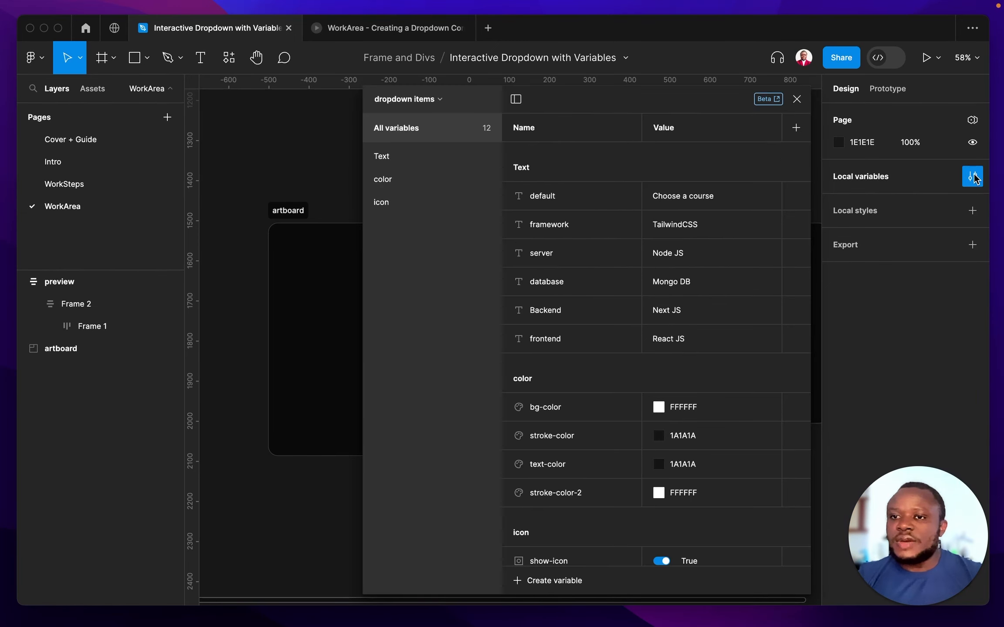
drag(652, 96, 614, 91)
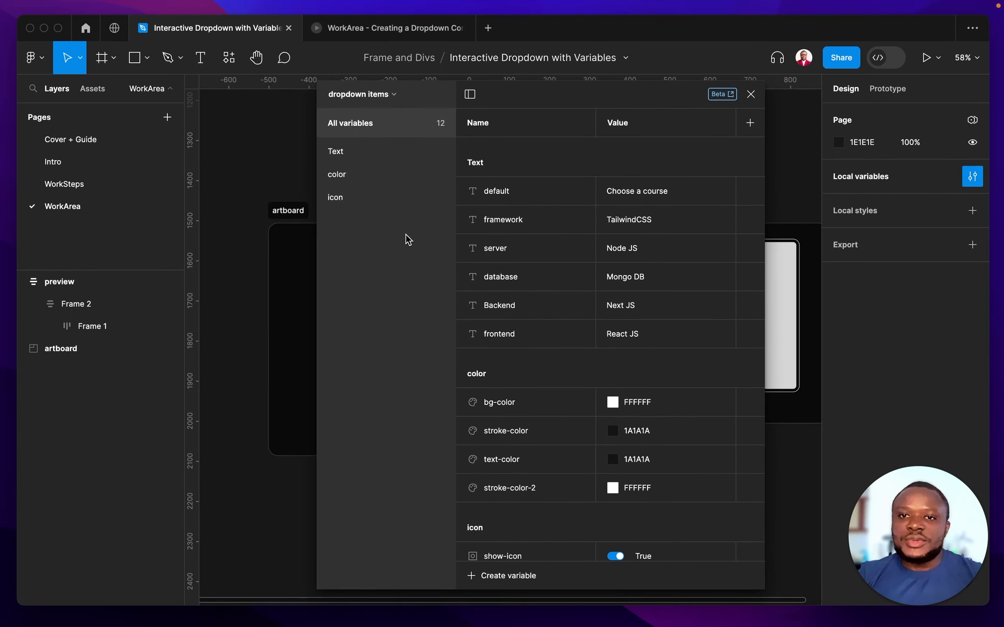
click(351, 100)
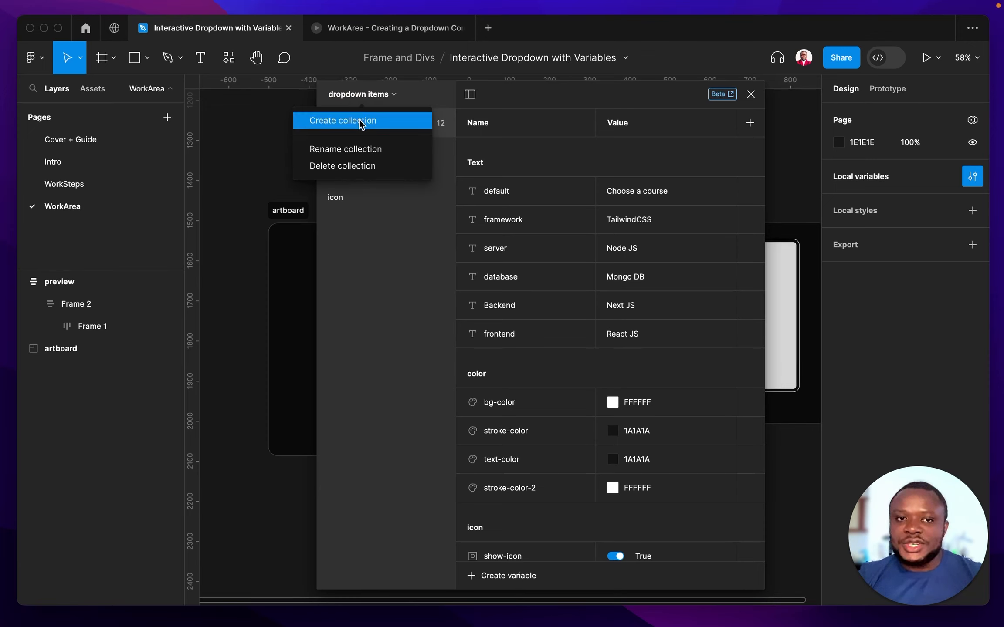
click(380, 287)
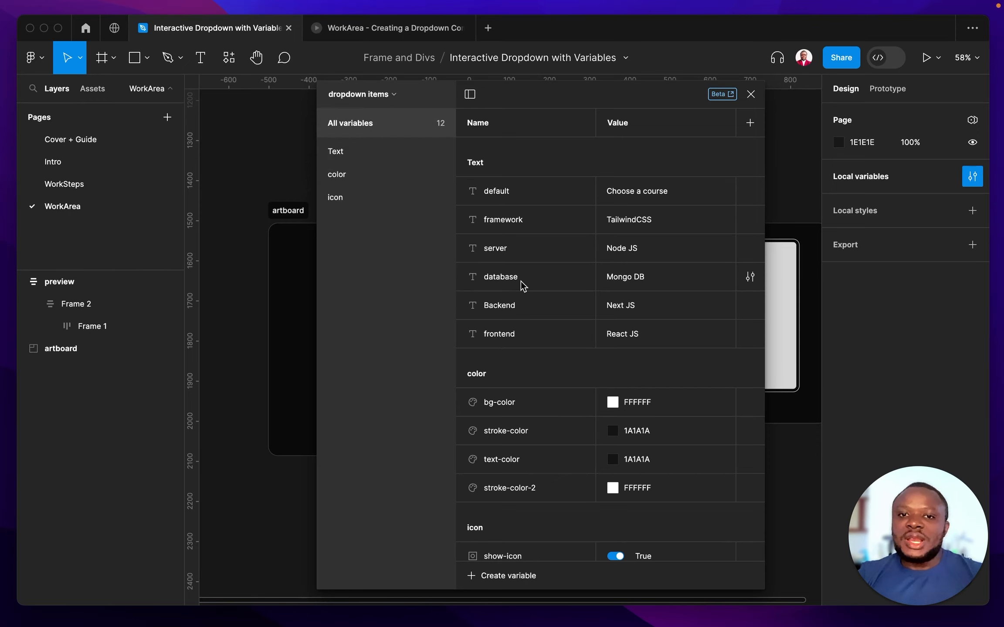
scroll(532, 266, down, 2)
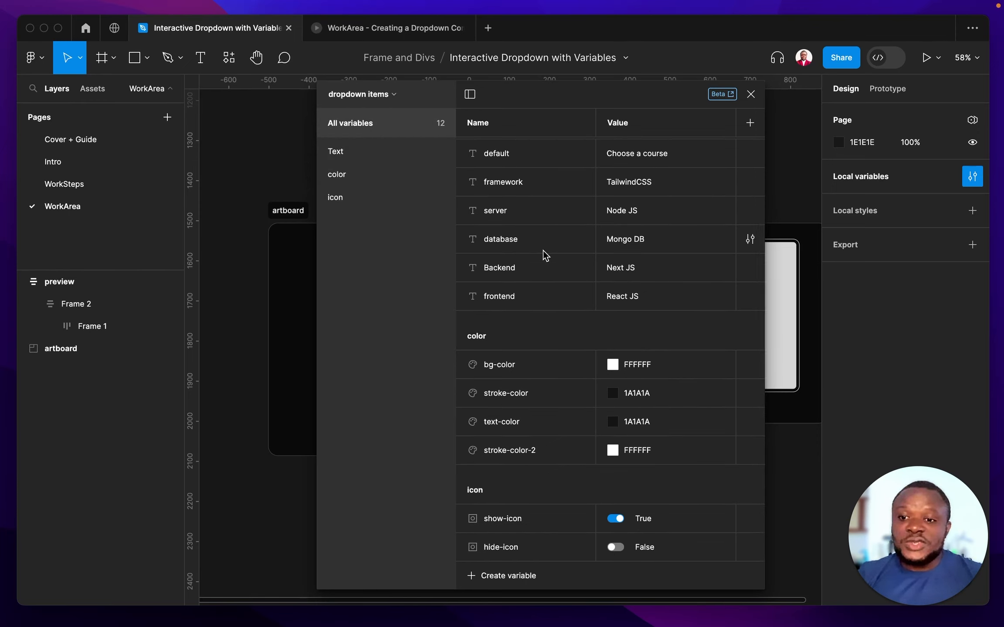
scroll(536, 208, up, 2)
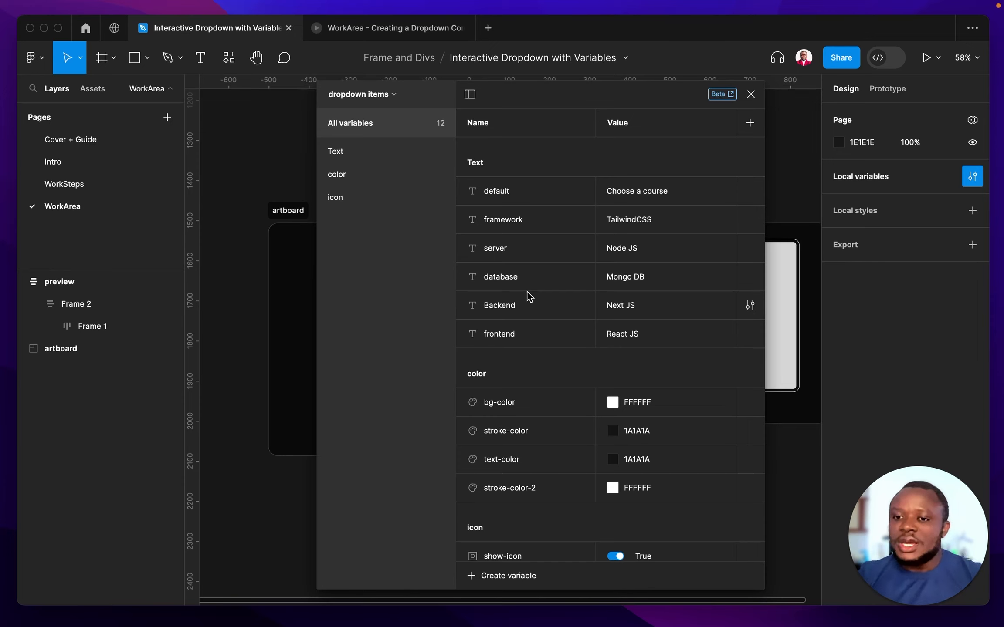
scroll(527, 292, down, 2)
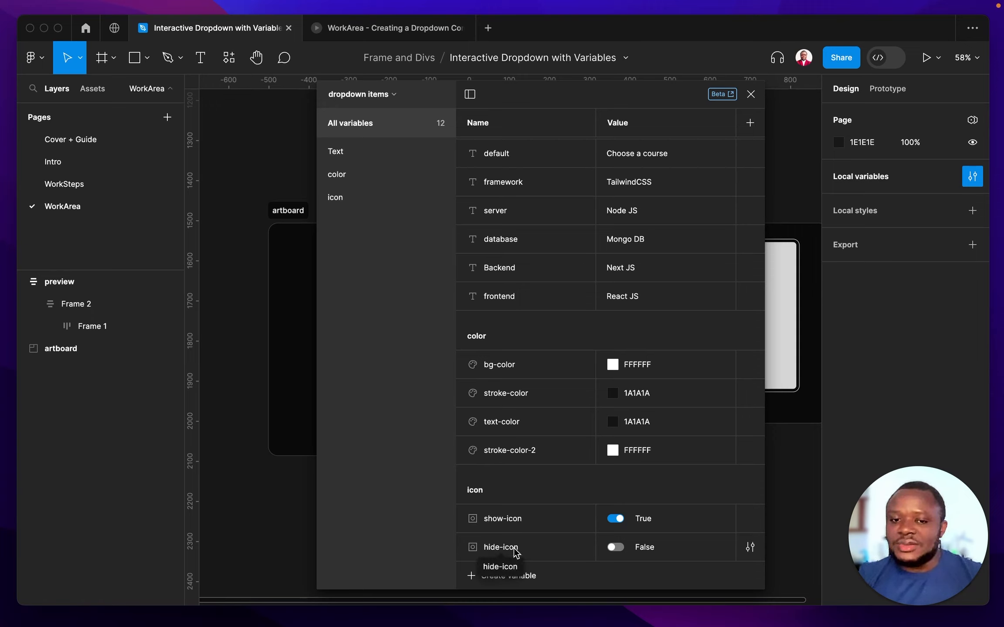
Step: Create a new variable collection named "New Dropdown"
click(388, 96)
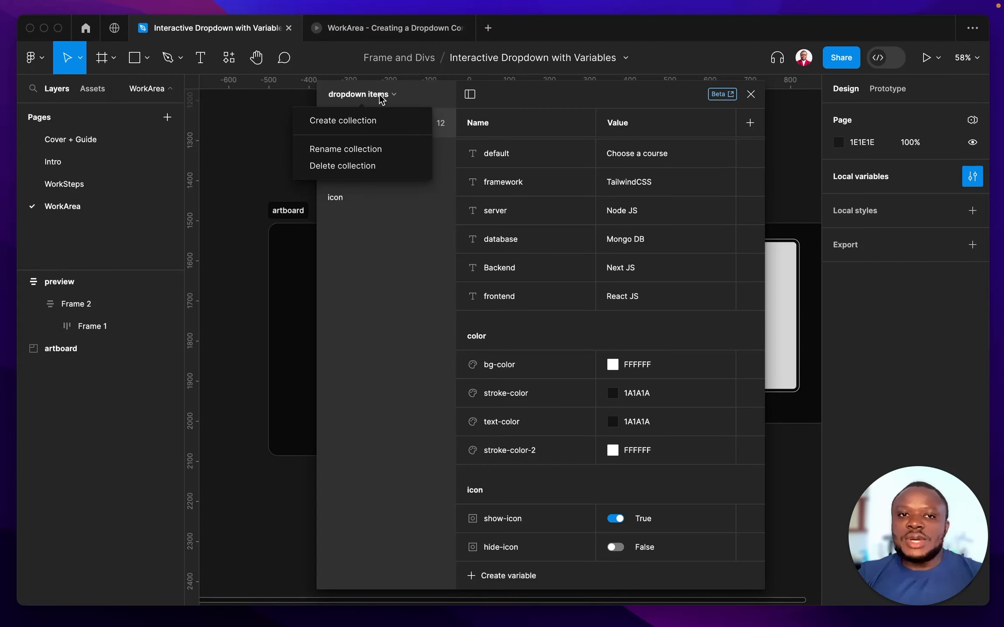
click(352, 126)
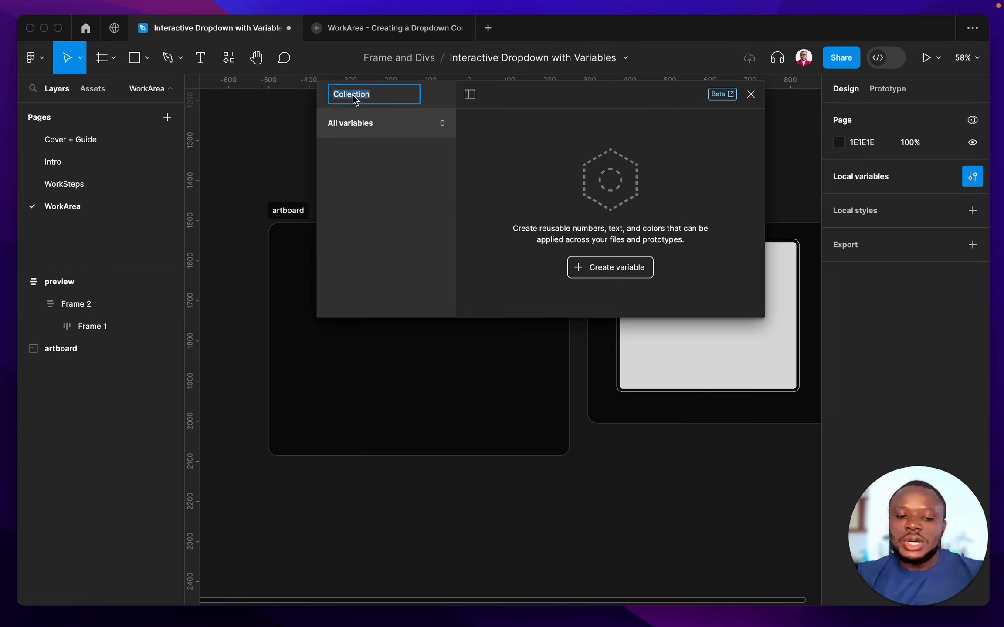
text(New)
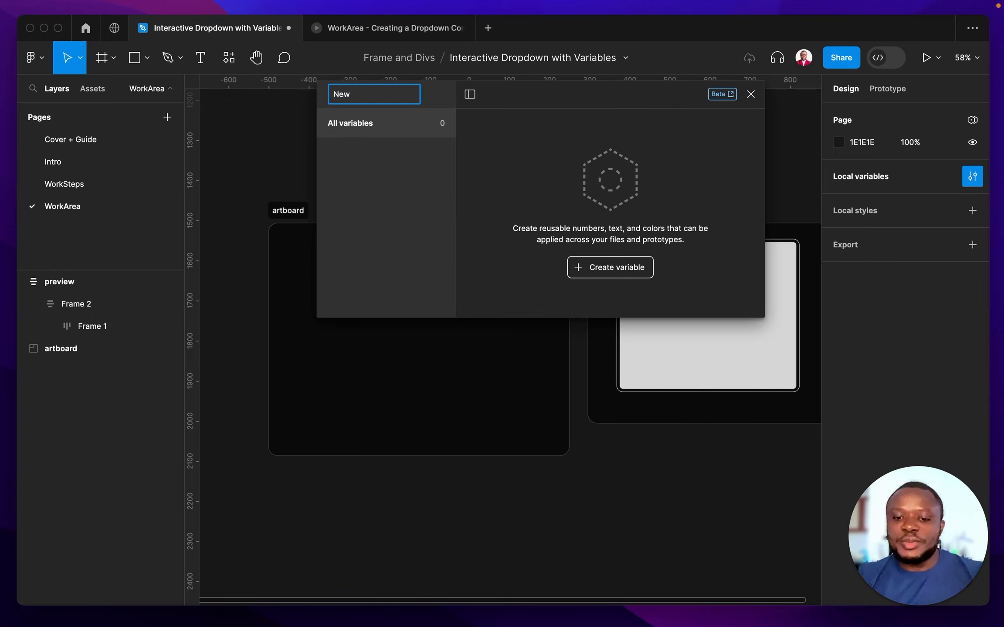
text( Dropdown)
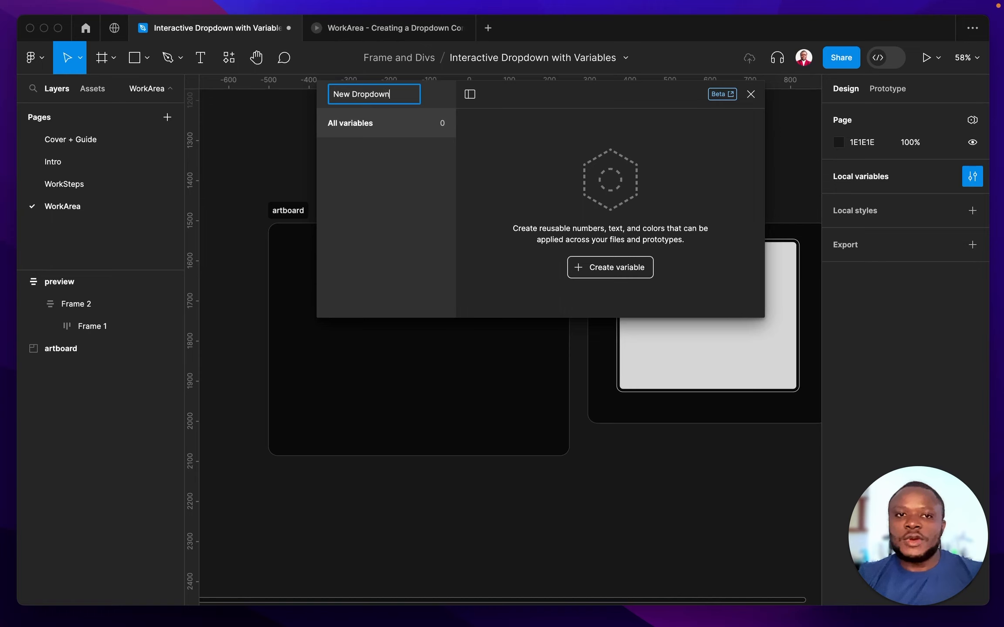
key(Return)
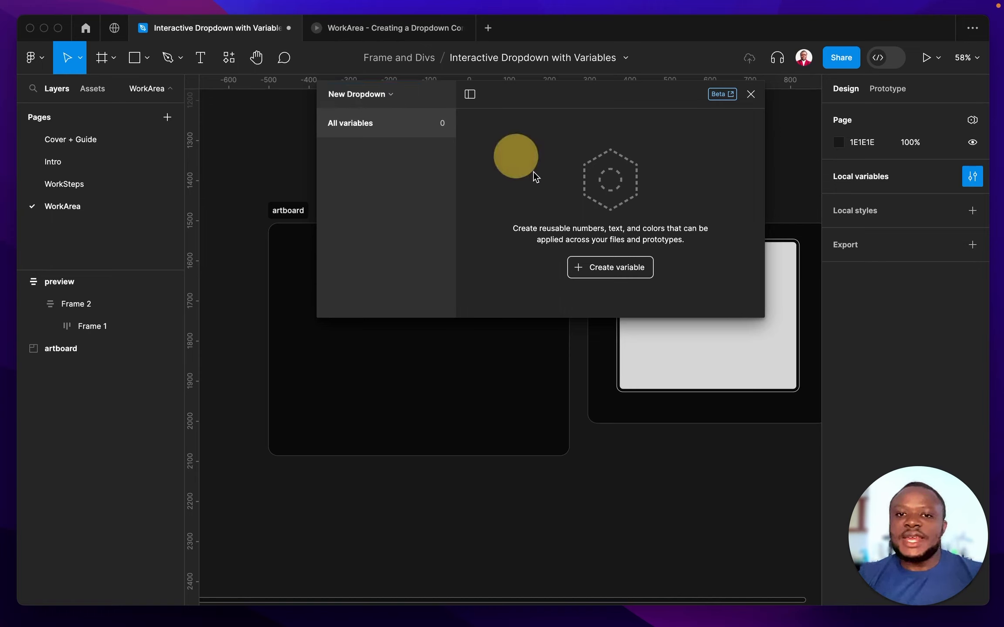
Step: Create a string variable named "Design" in the New Dropdown collection and rename the value column to "Roles"
click(607, 267)
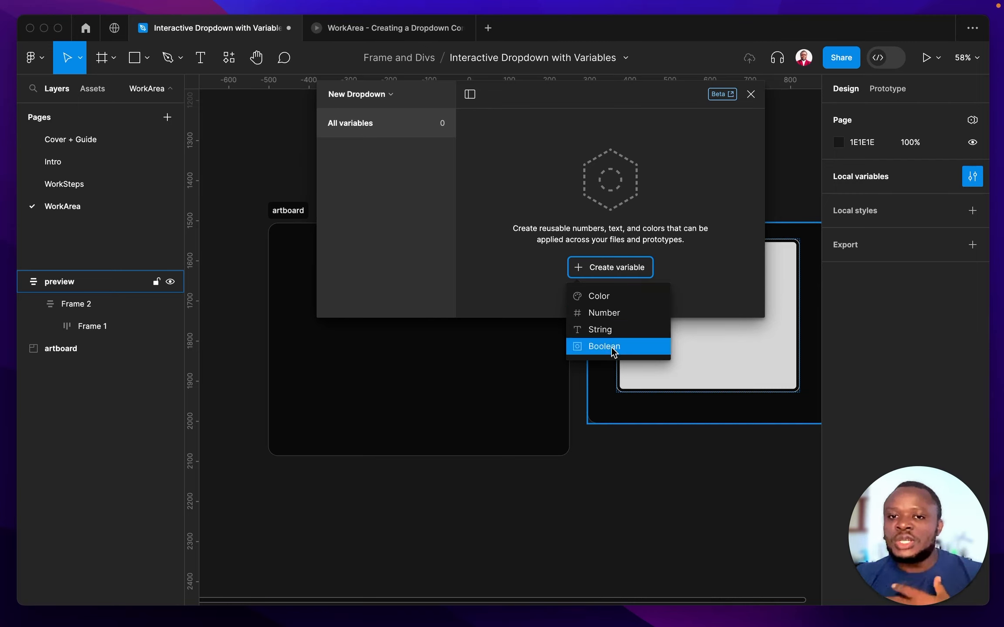
click(599, 329)
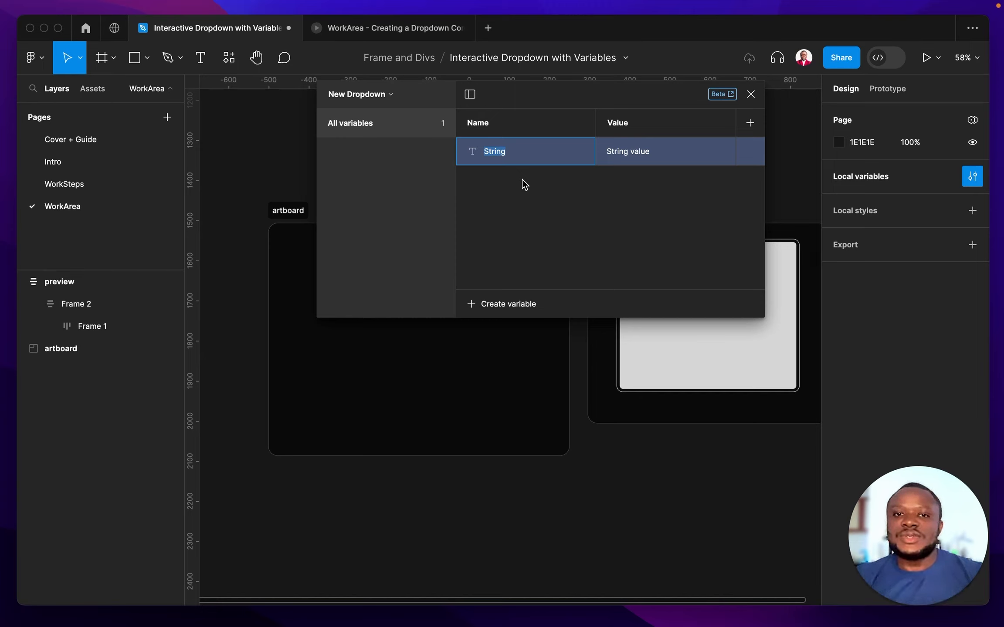
text(Design)
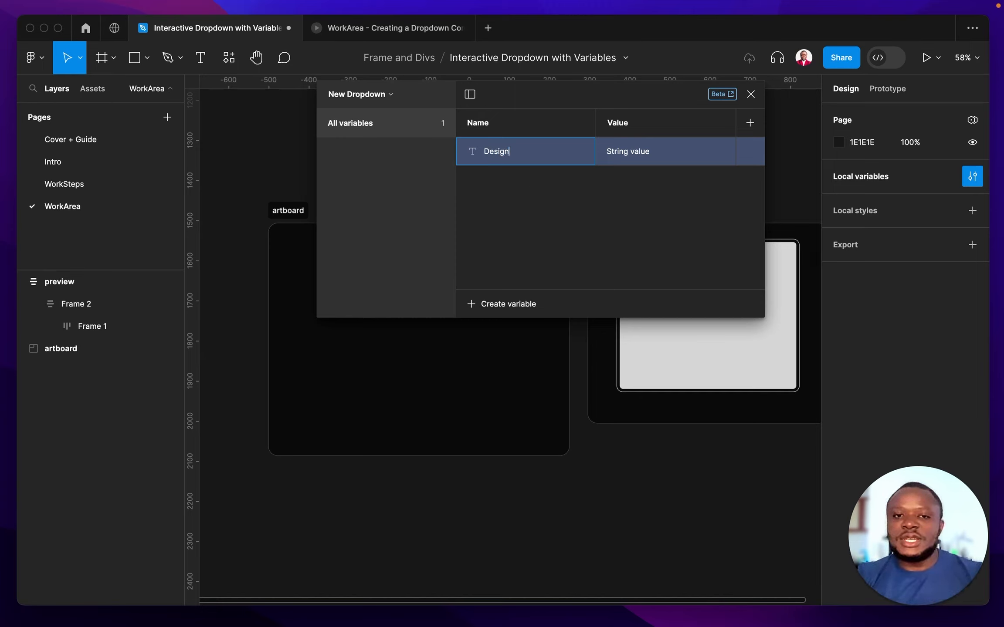
double_click(624, 124)
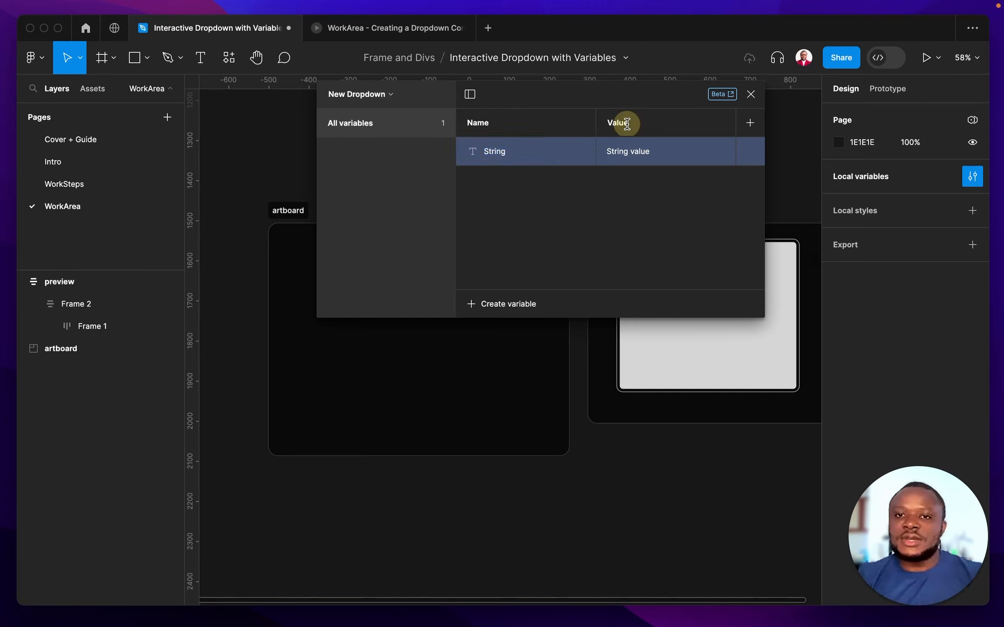
text(Roles)
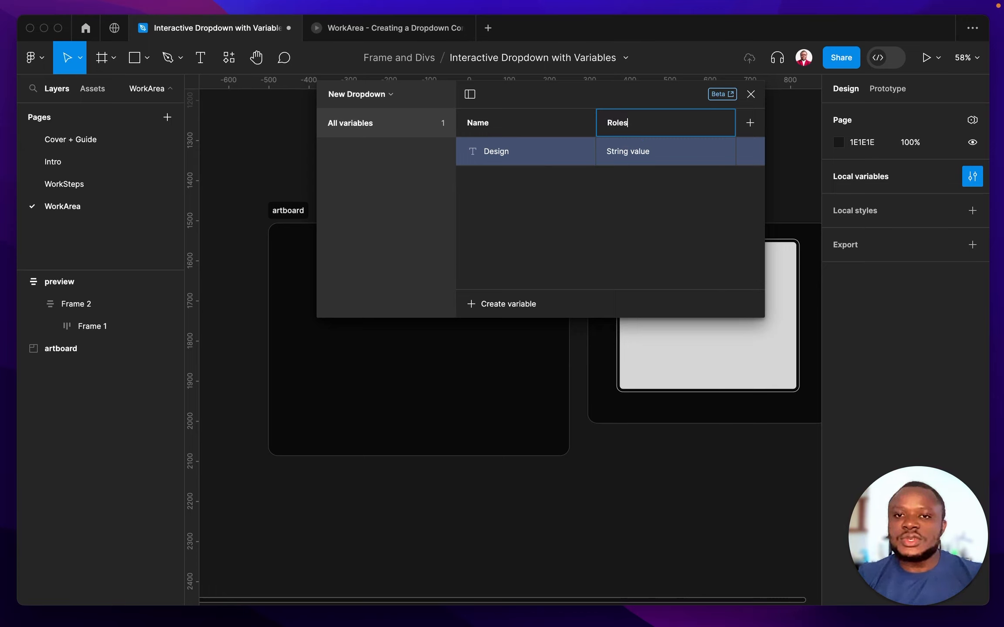
Step: Set the Design variable's value to "product Designer"
click(538, 155)
double_click(622, 153)
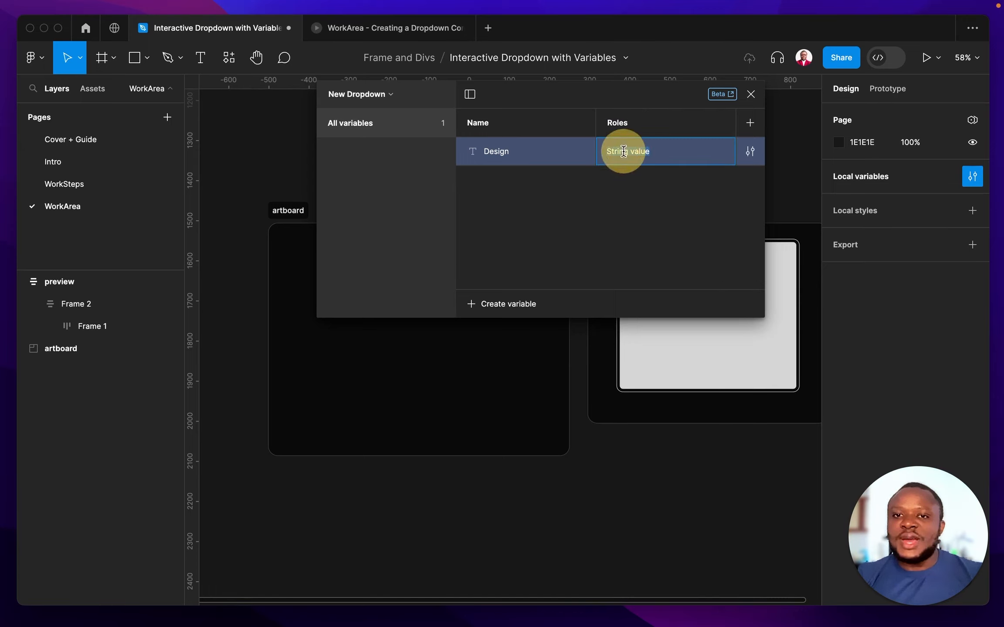
text(role)
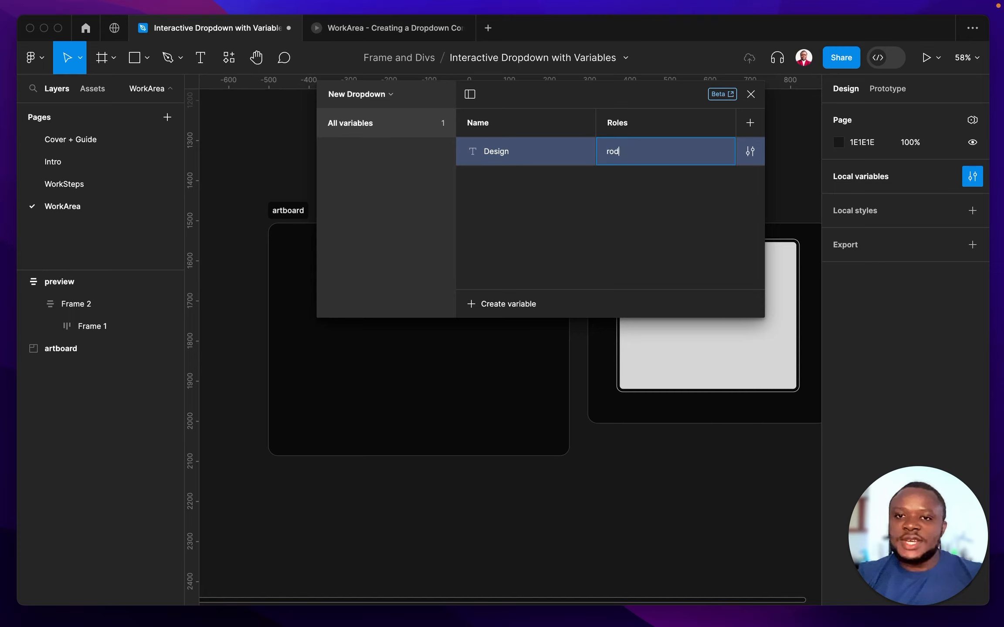
key(BackSpace)
key(BackSpace)
key(BackSpace)
key(BackSpace)
text(produ)
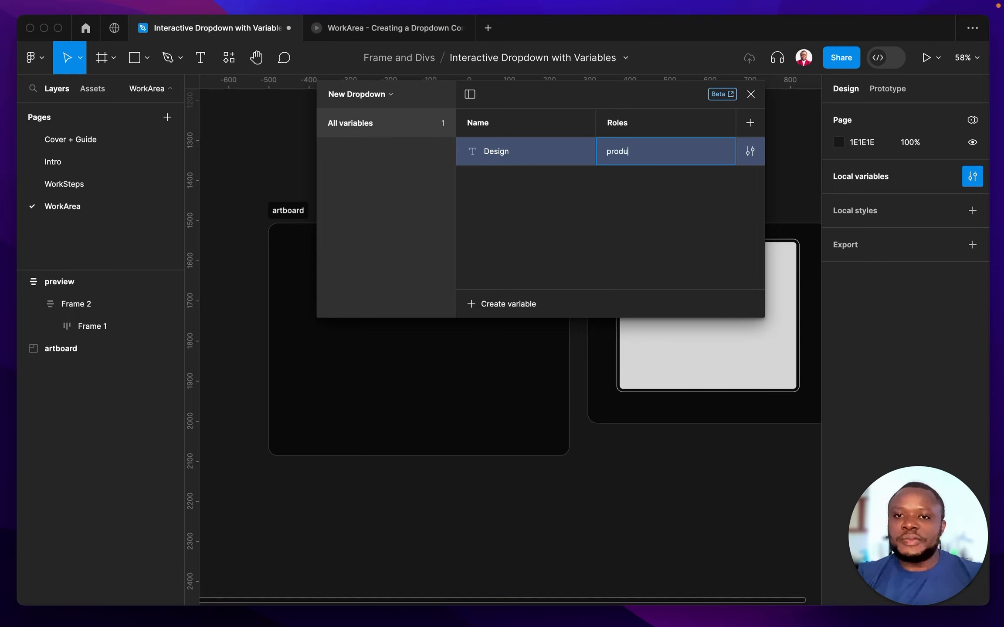
text(ct Designer)
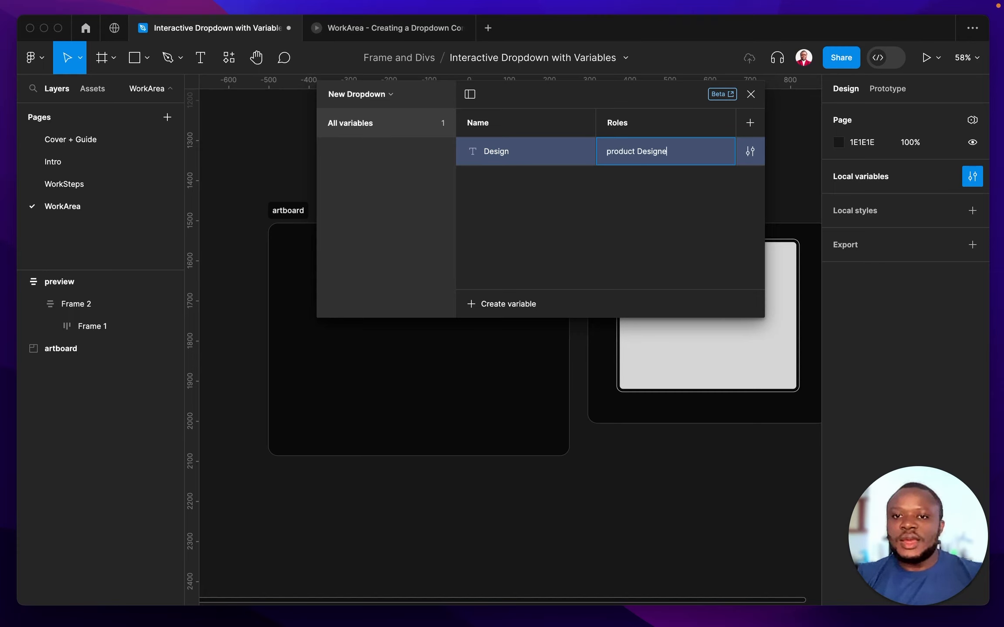
click(594, 182)
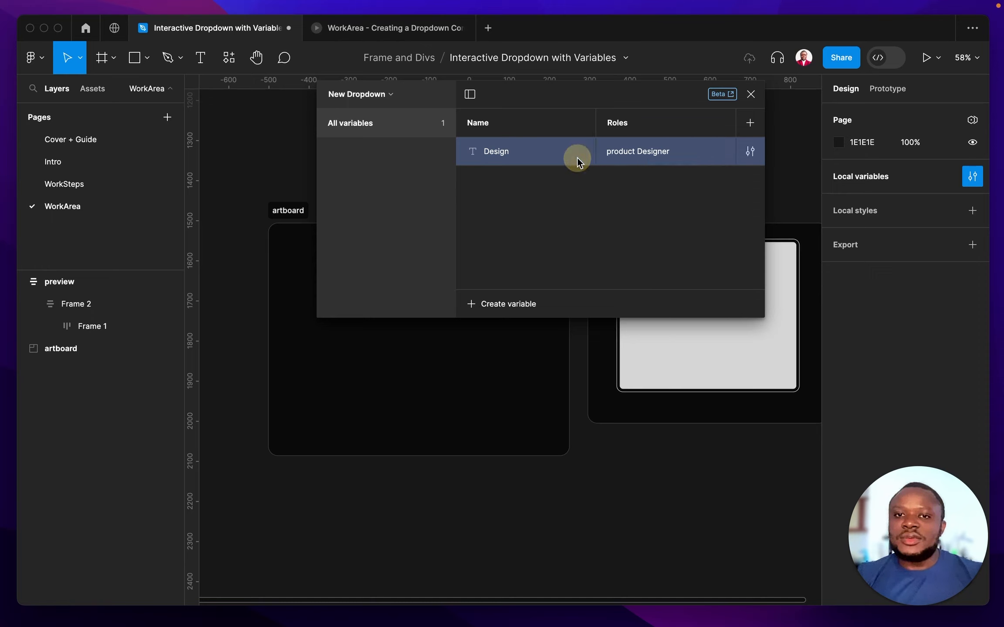
Step: Add a string variable named "Product" with the value "Product Manager"
click(517, 302)
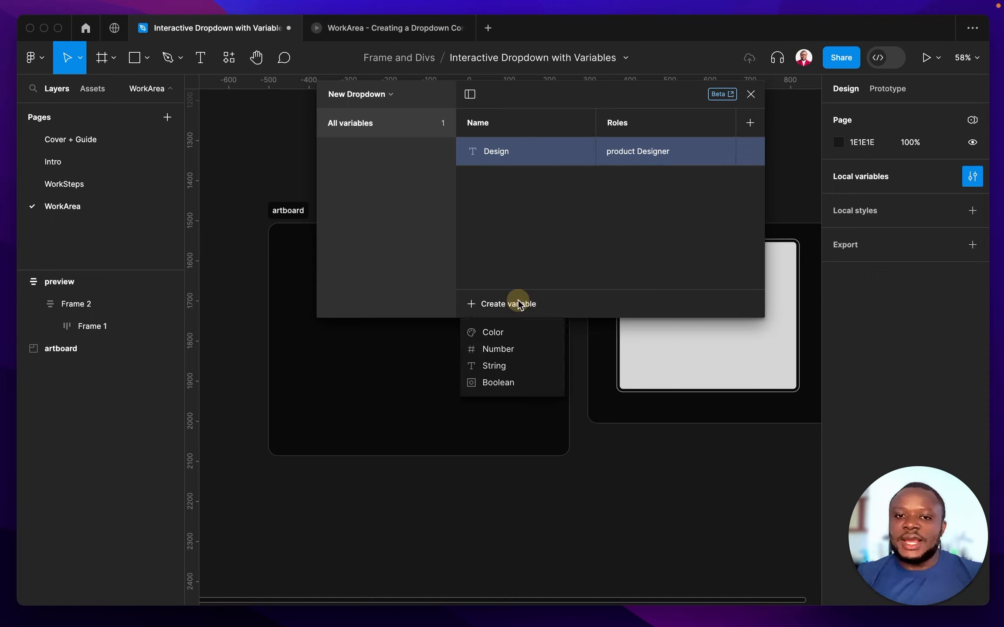
click(524, 367)
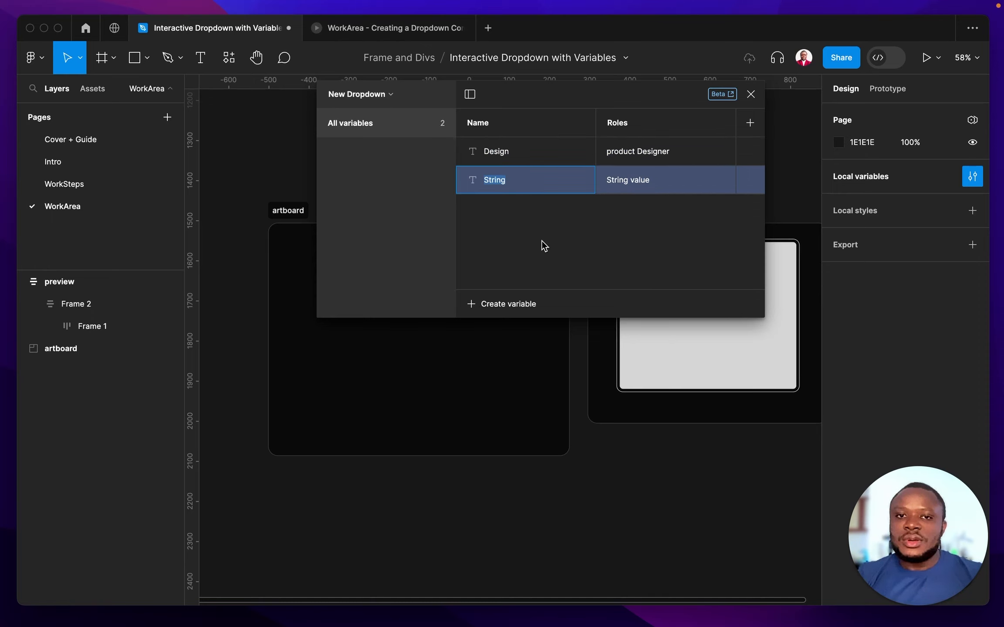
text(Pr)
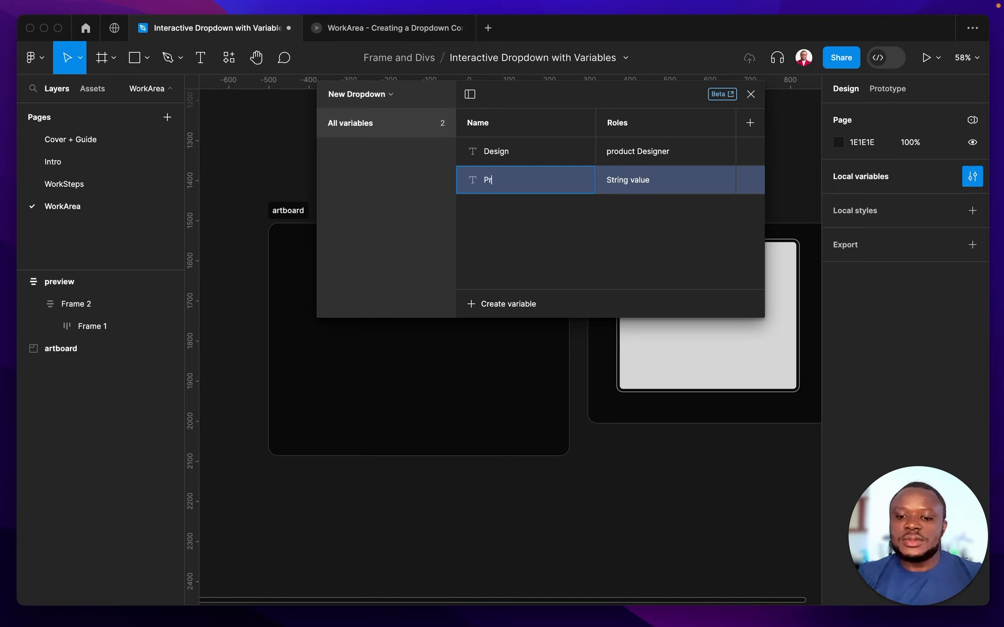
text(oduct)
key(Tab)
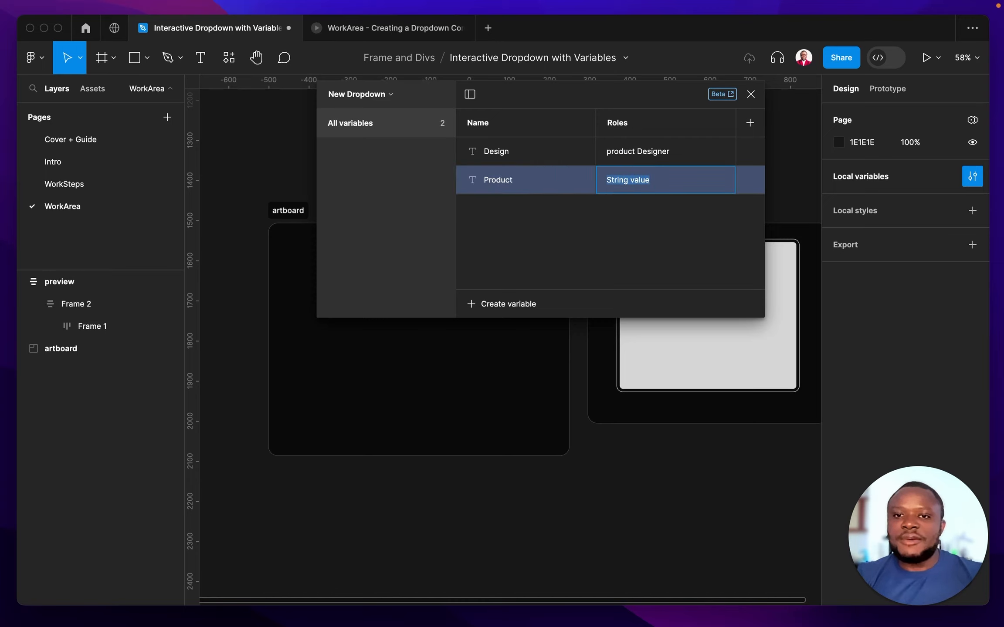
text(Product manag)
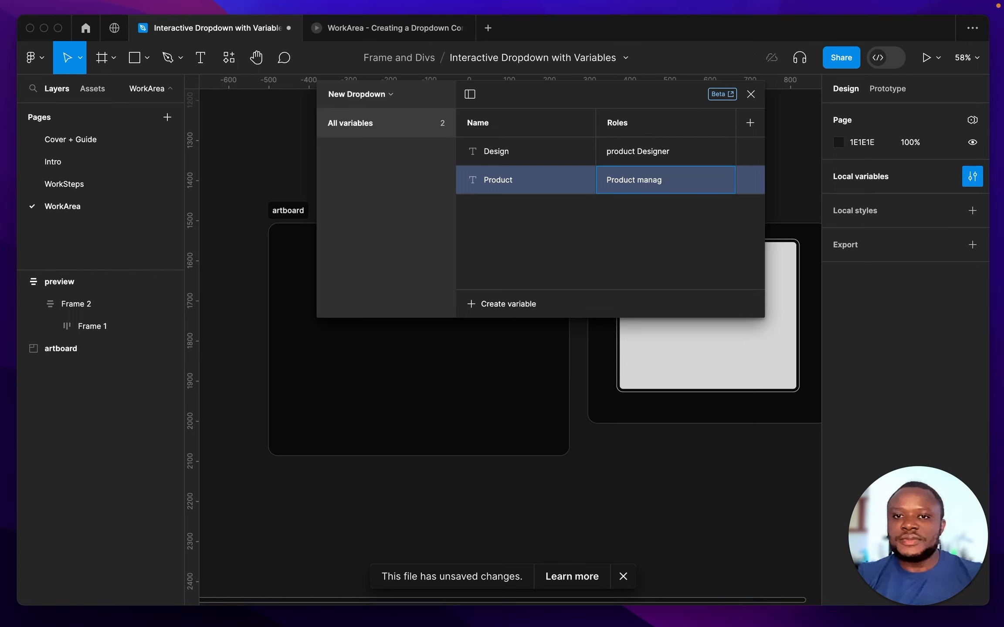
text(er)
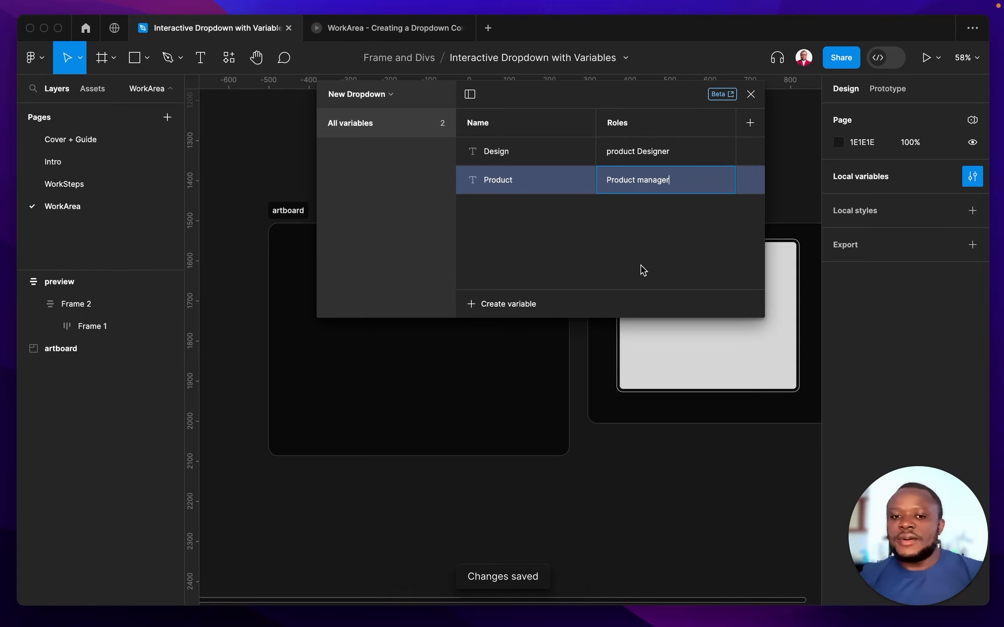
click(641, 181)
key(BackSpace)
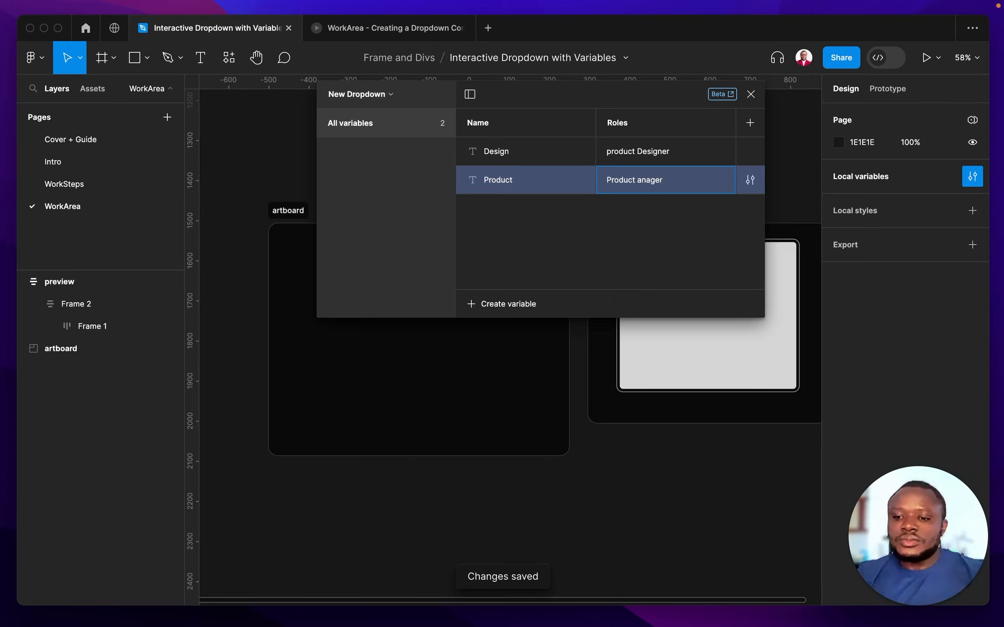
text(M)
click(594, 240)
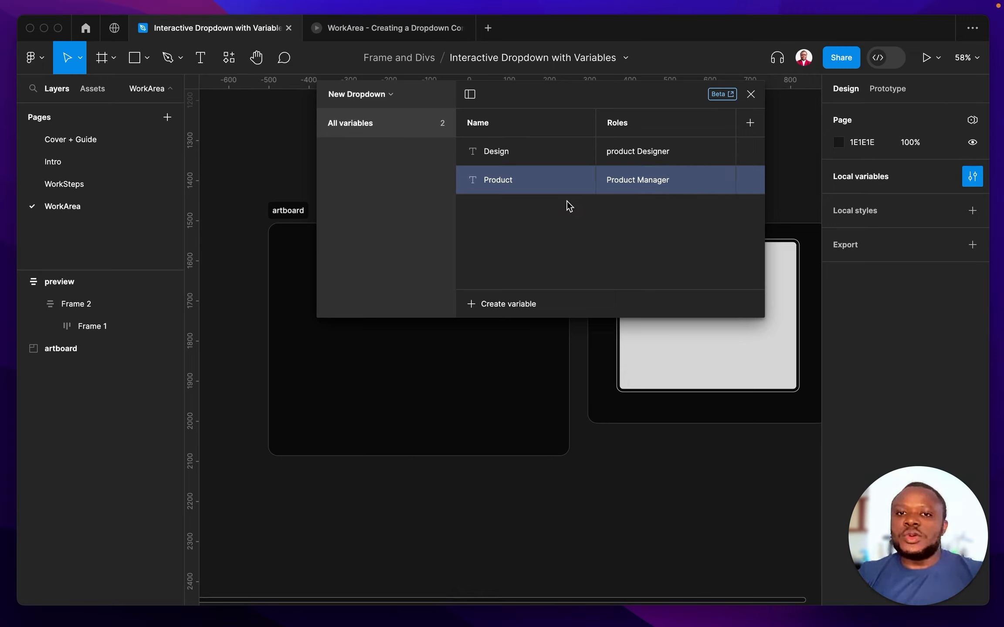
Step: Add a string variable named "Data" with the value "Data Scientist"
click(506, 307)
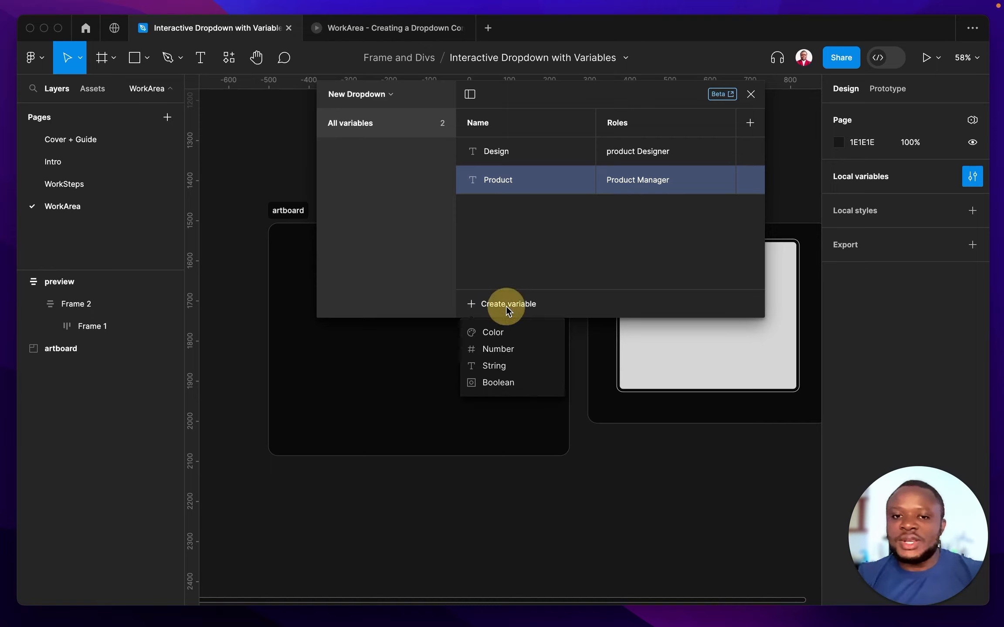
click(518, 367)
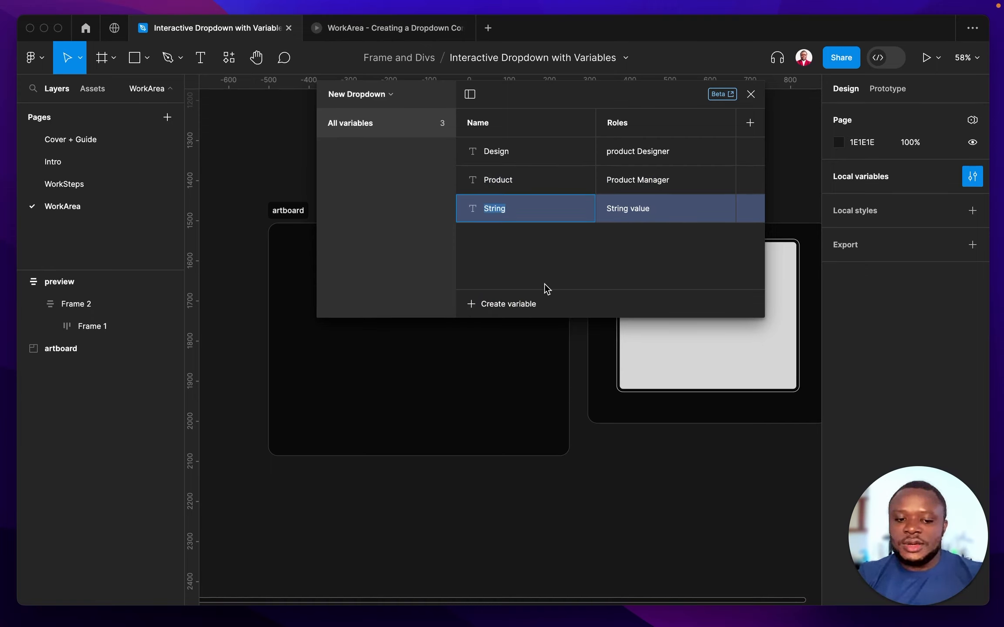
text(Data)
key(Tab)
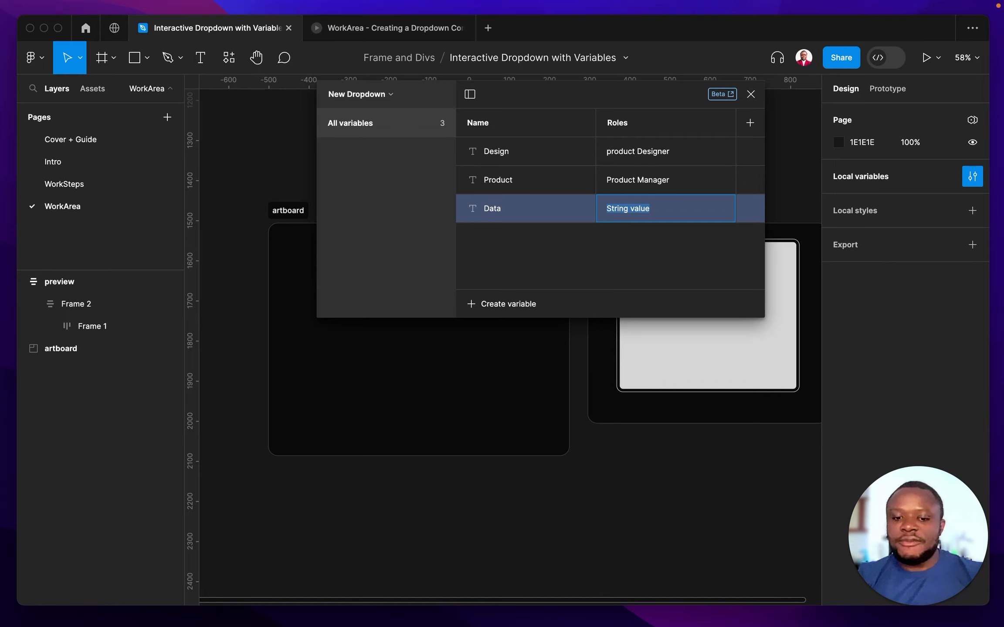
text(D)
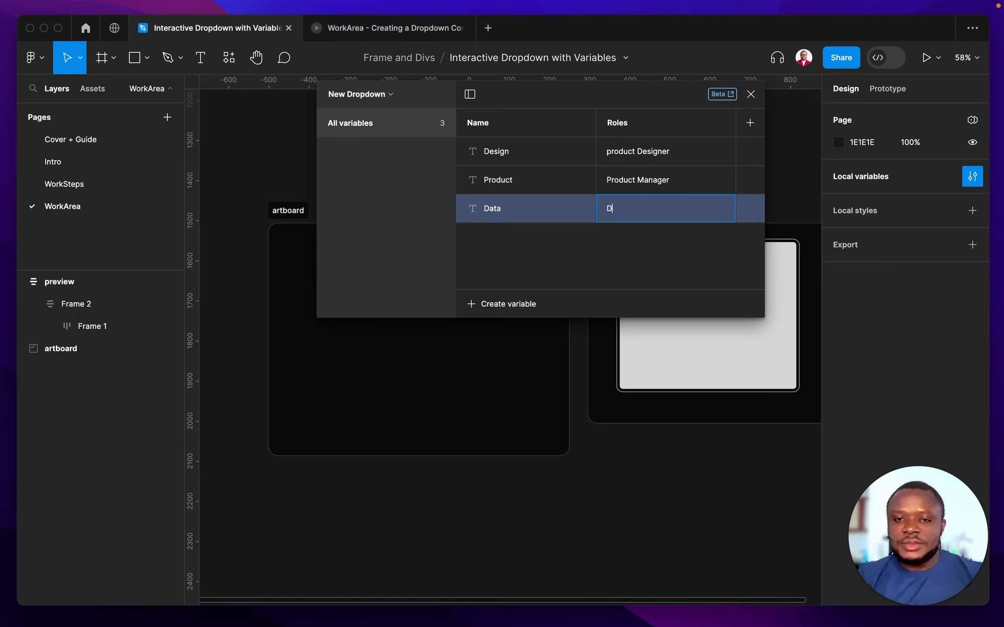
text(ata Scient)
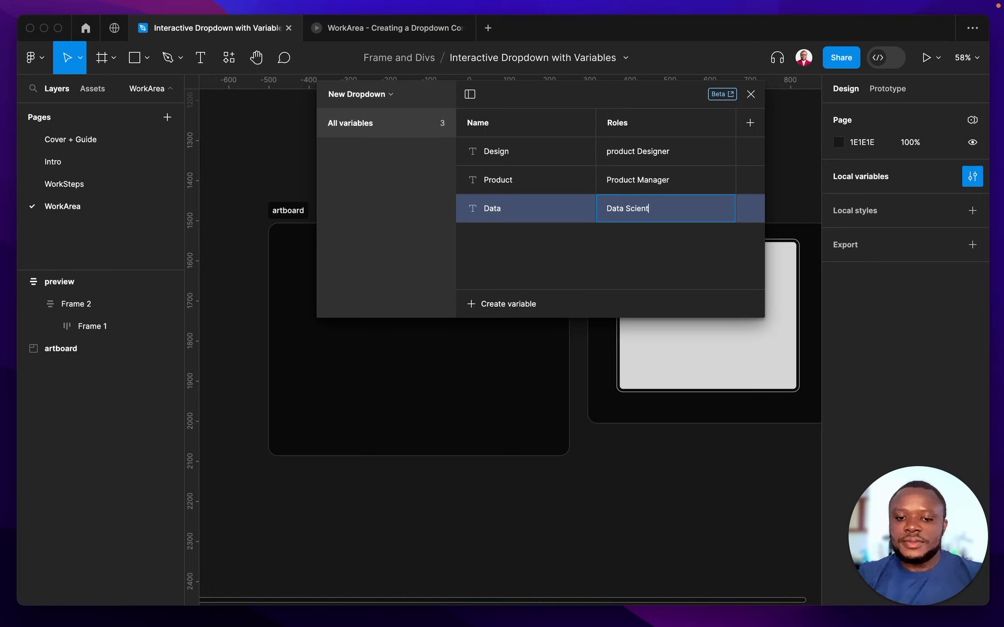
text(ist)
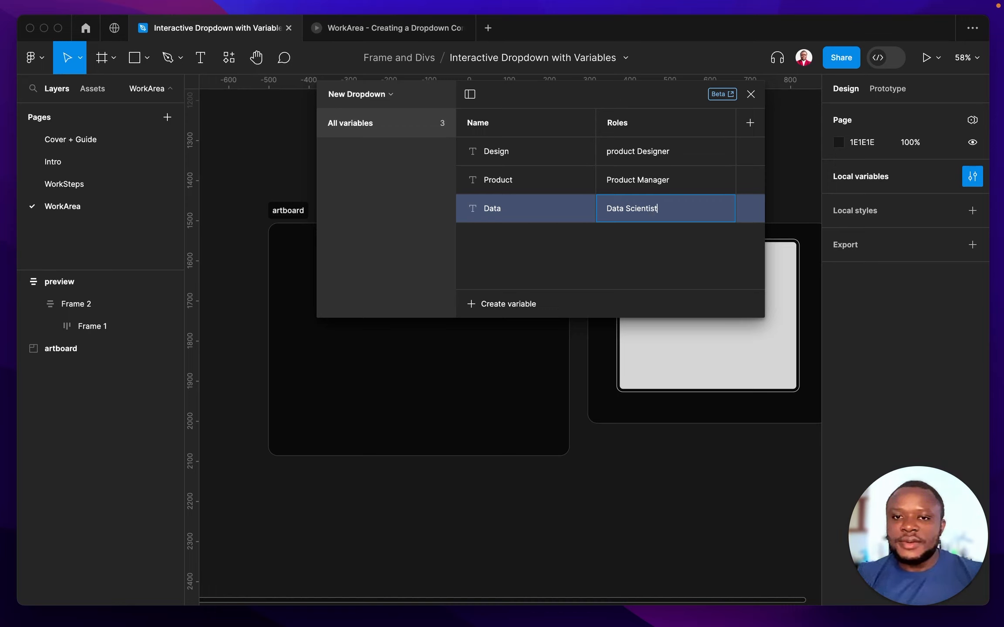
key(Return)
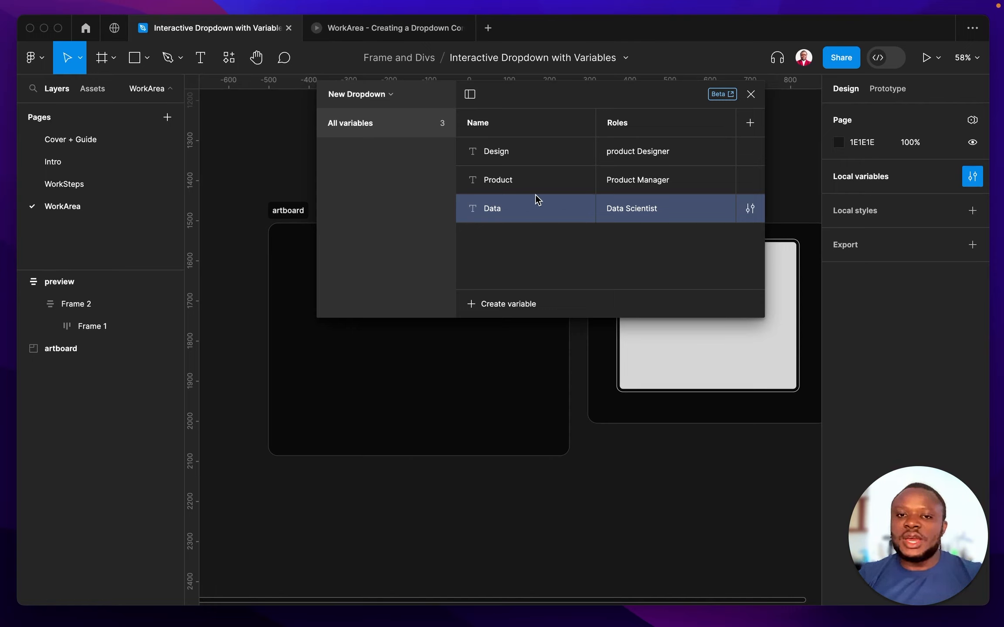
Step: Duplicate the Data variable and name the copy "Engineer"
click(510, 304)
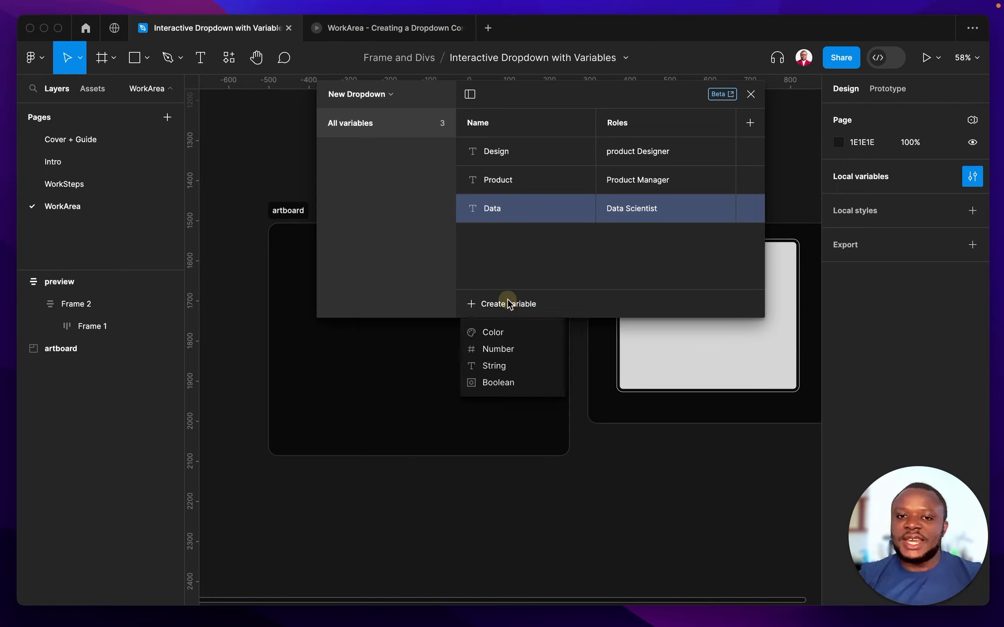
click(568, 232)
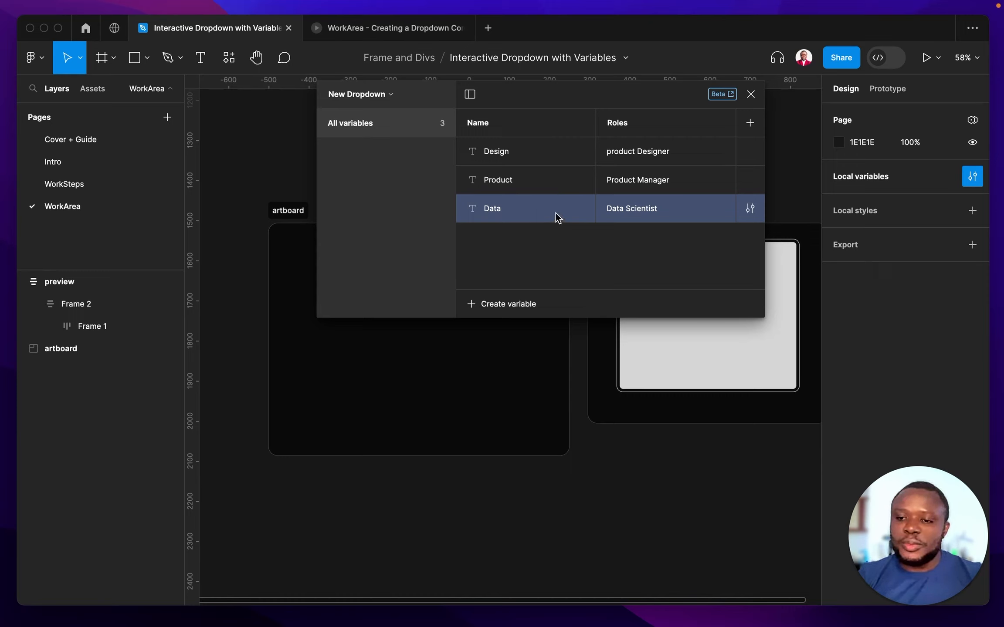
key(super+d)
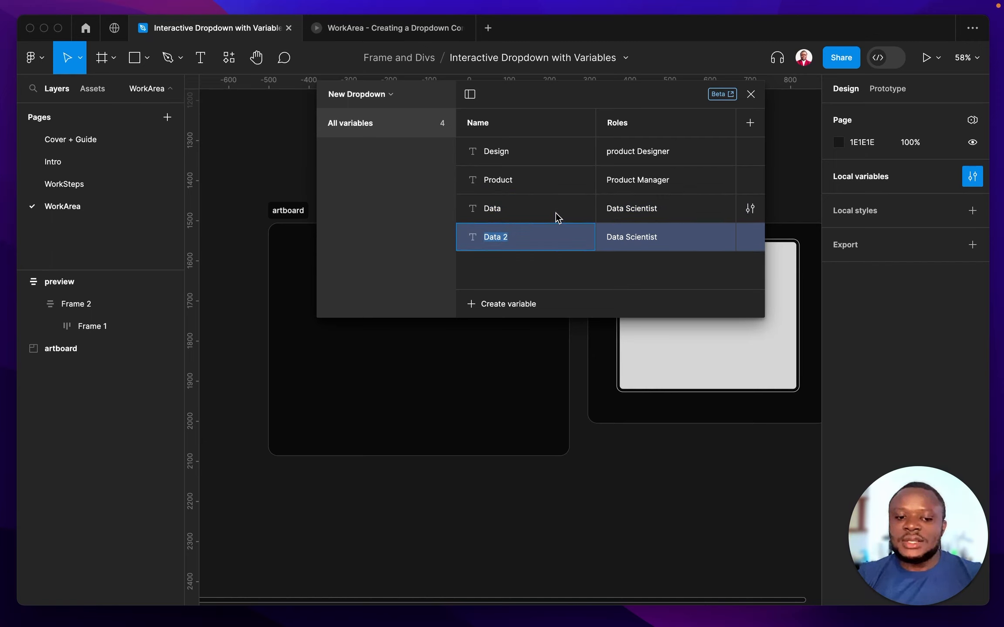
text(Eng)
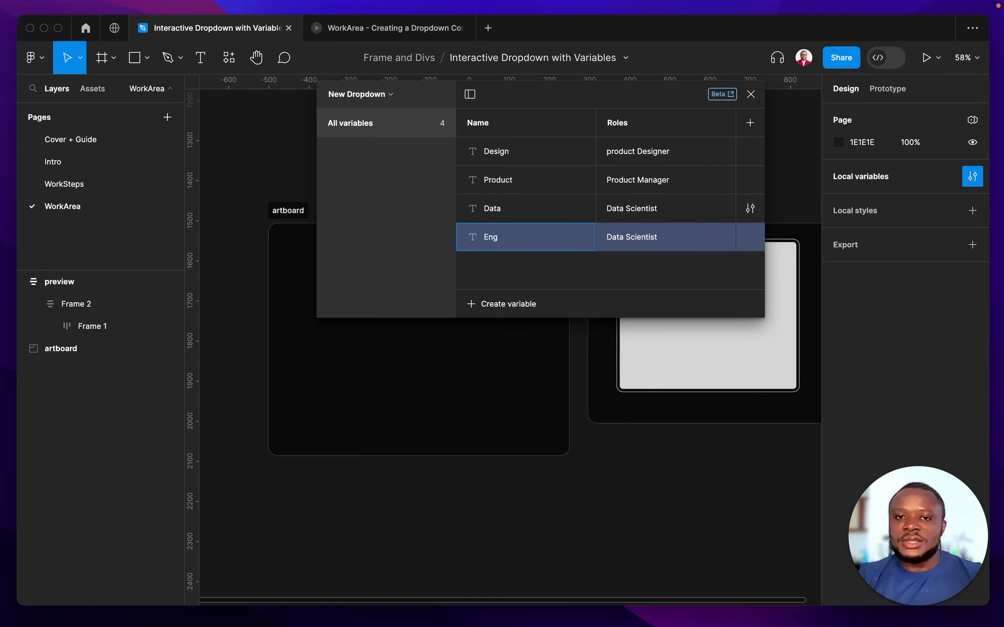
text(ineer)
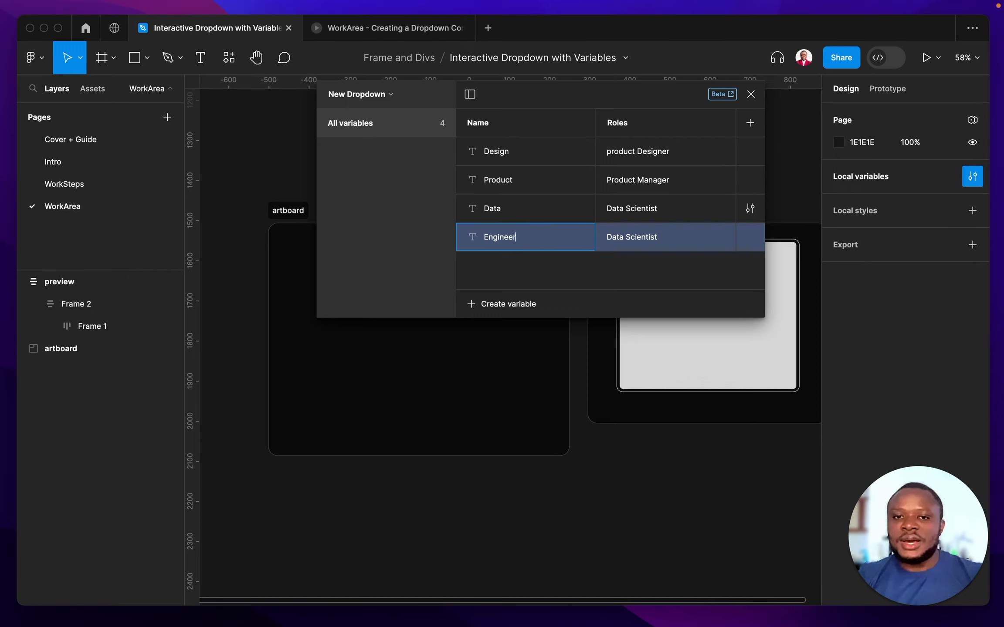
key(Tab)
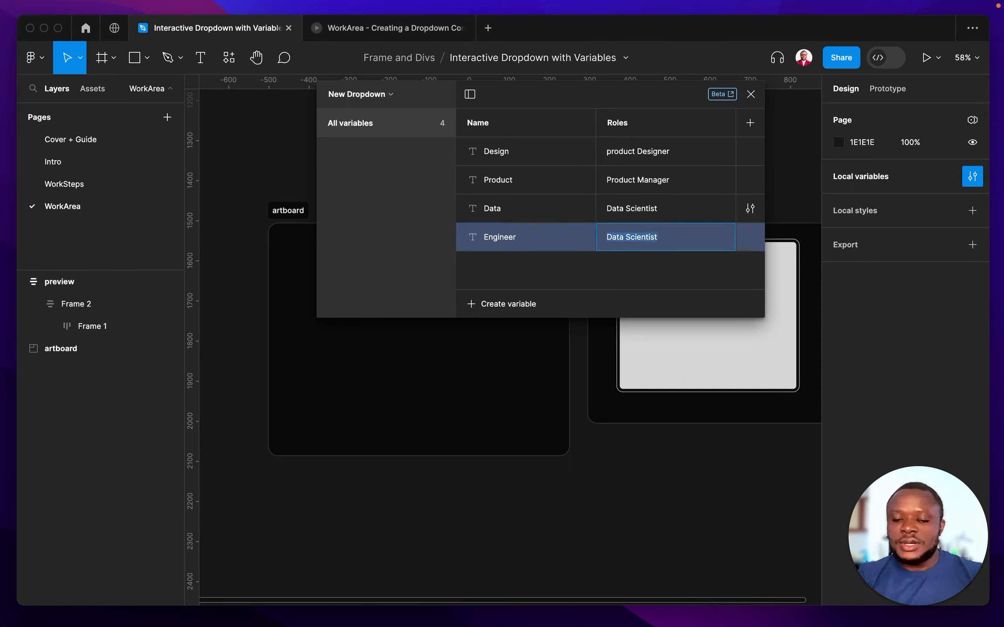
Step: Set the Engineer variable's value to "Chief Technical Officer"
text(C)
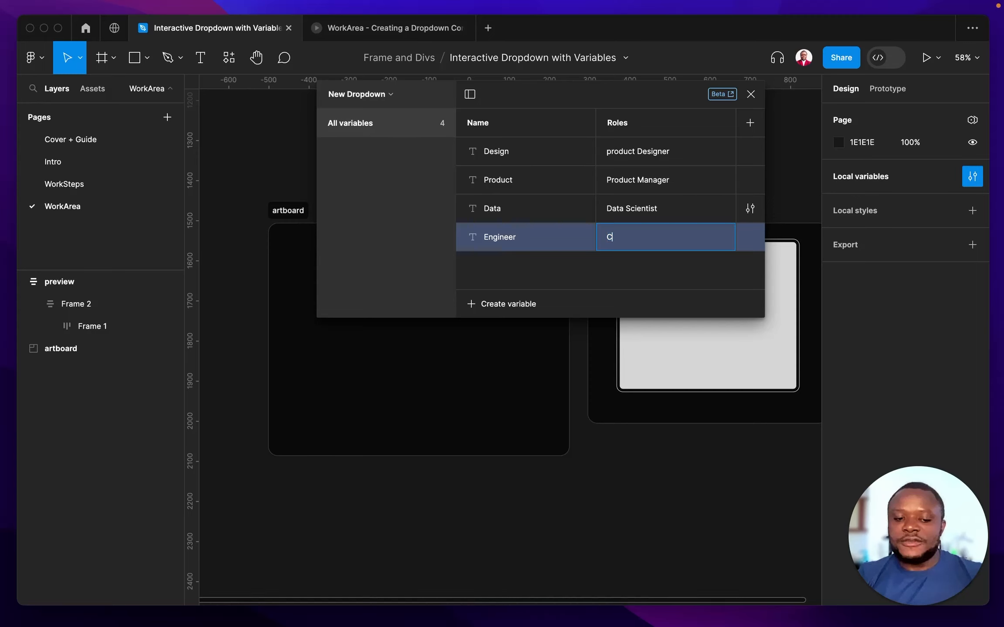
text(hief )
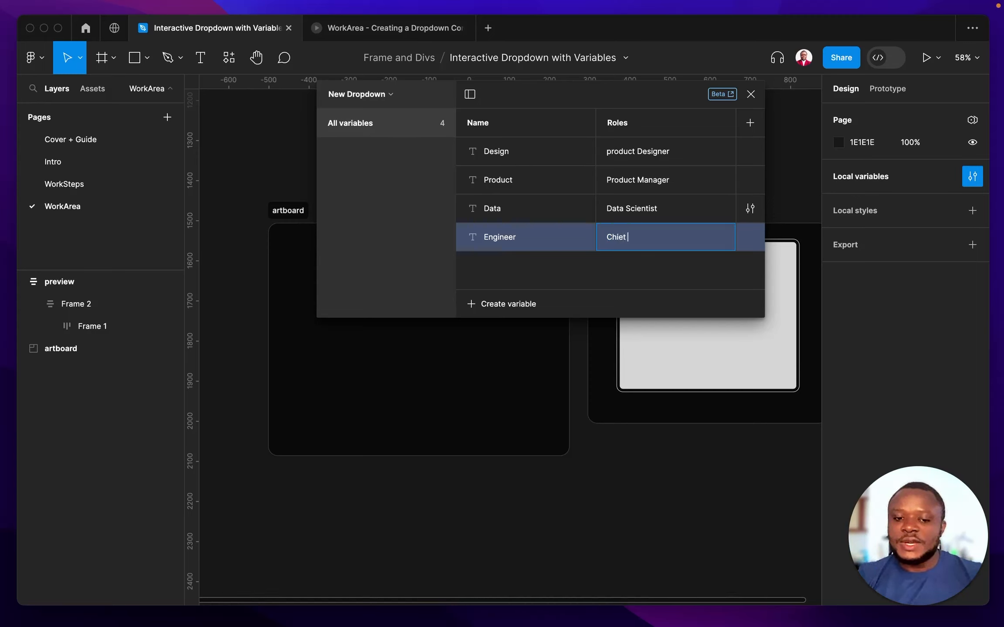
text( Tech)
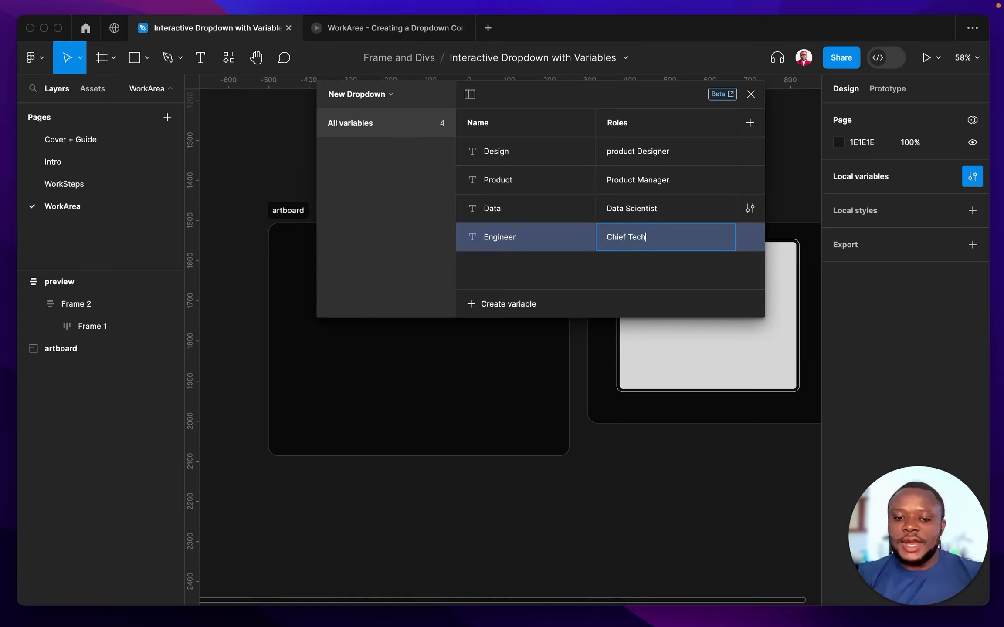
text(nical)
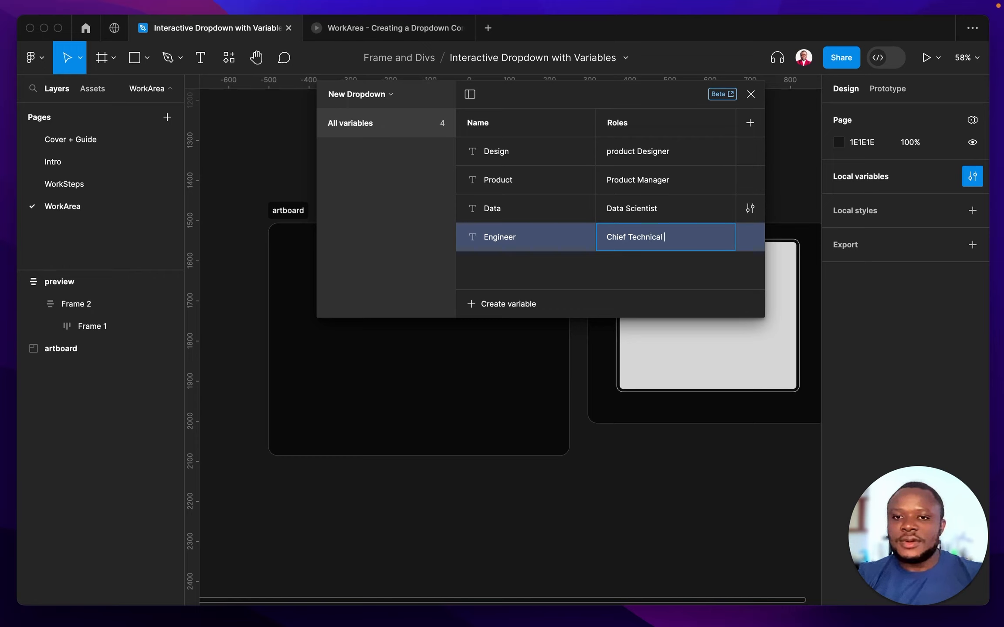
text( Officer)
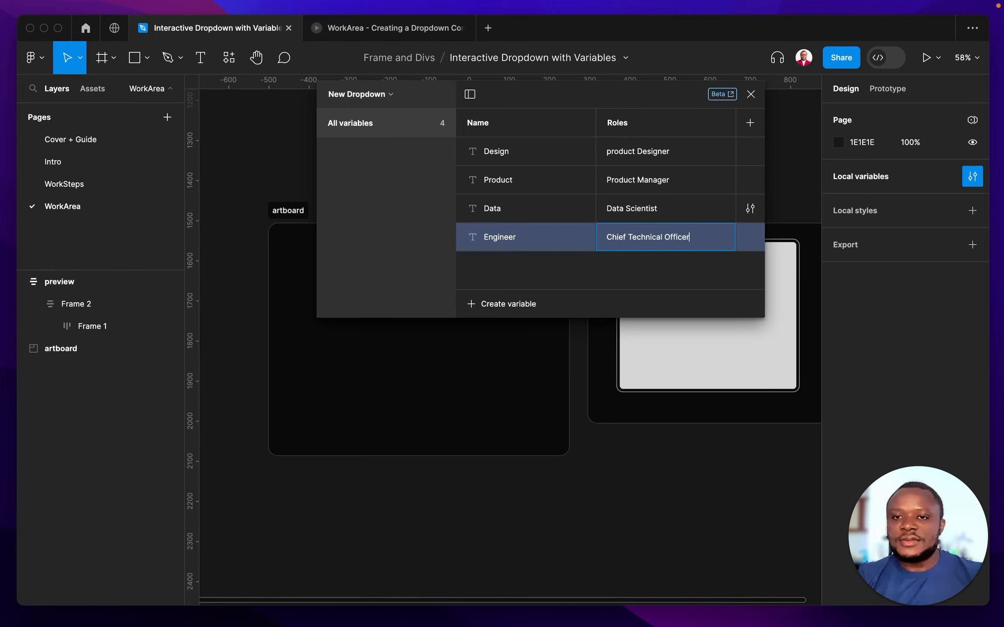
key(Return)
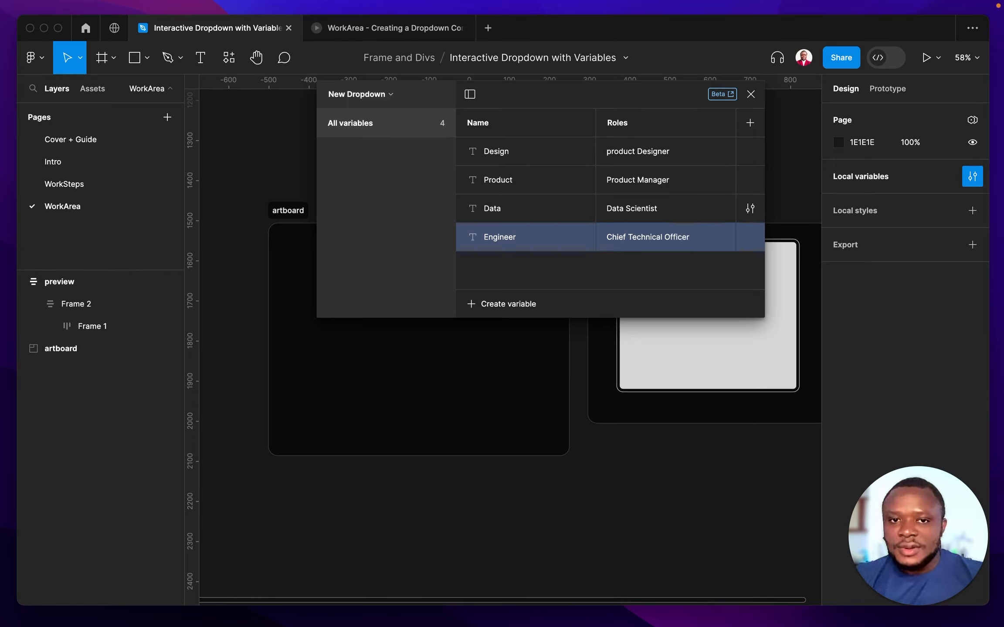
Step: Add a string variable named "CRM" with the value "Customer Service Manager"
click(508, 311)
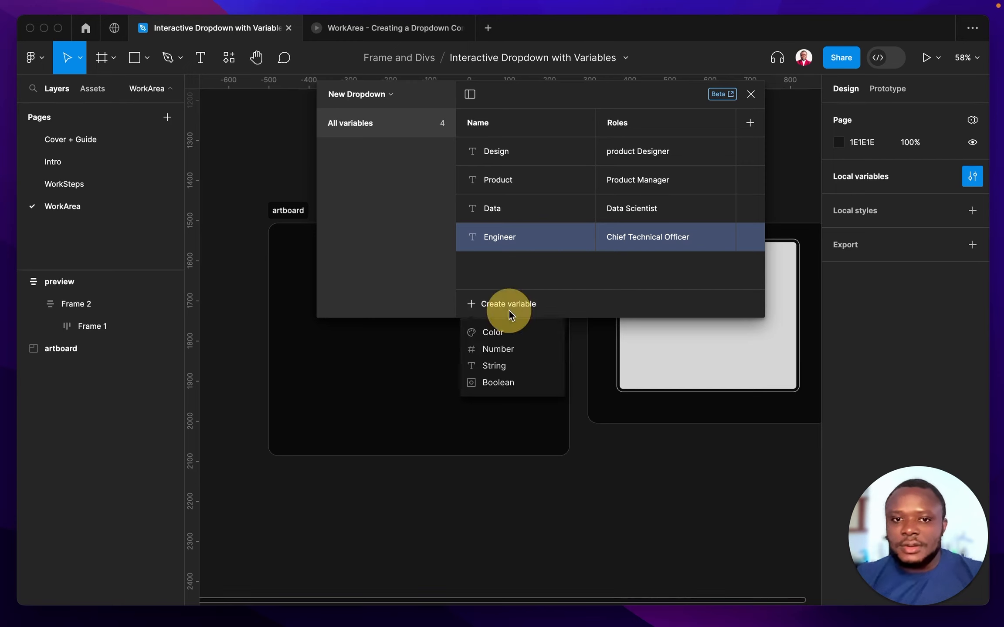
click(498, 366)
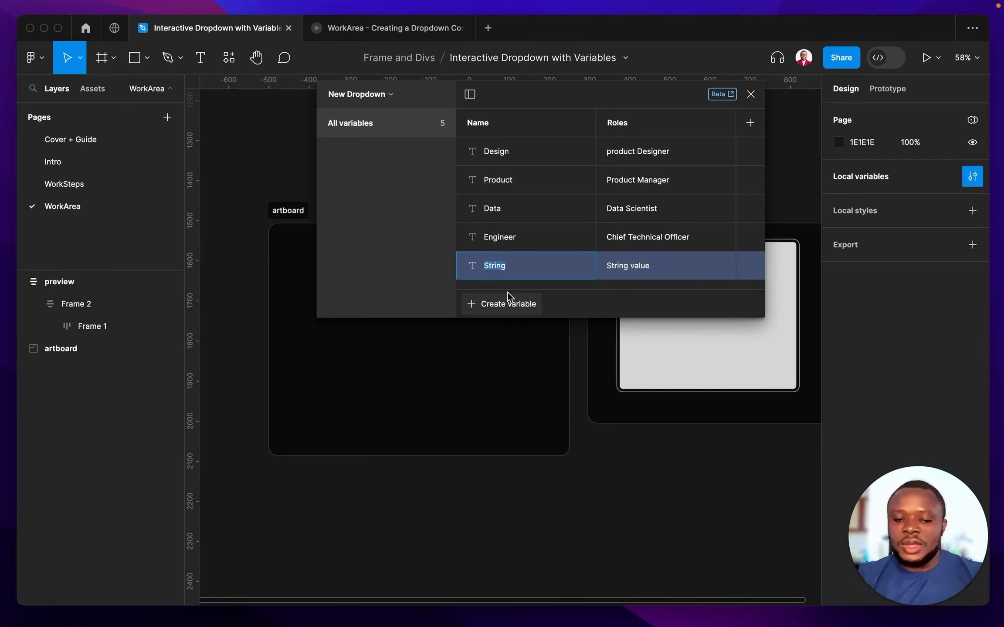
text(CRM)
key(Tab)
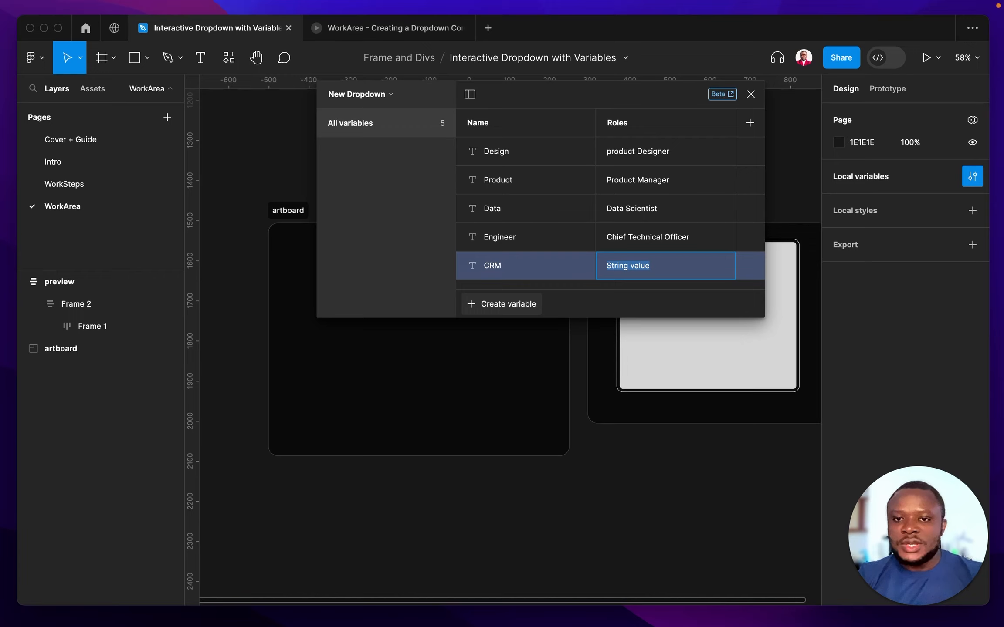
text(Cust)
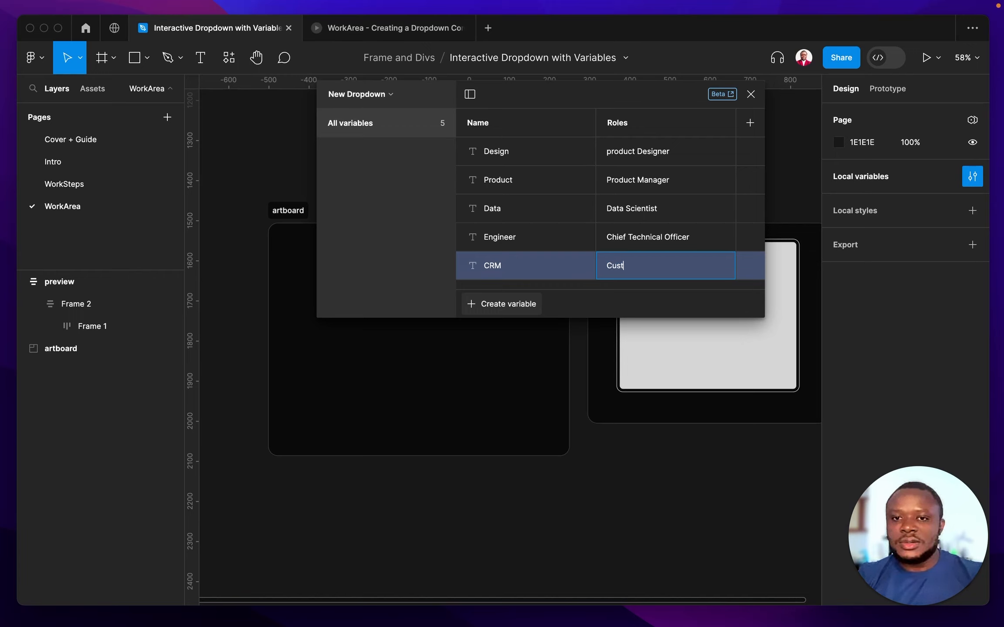
text(omer Se)
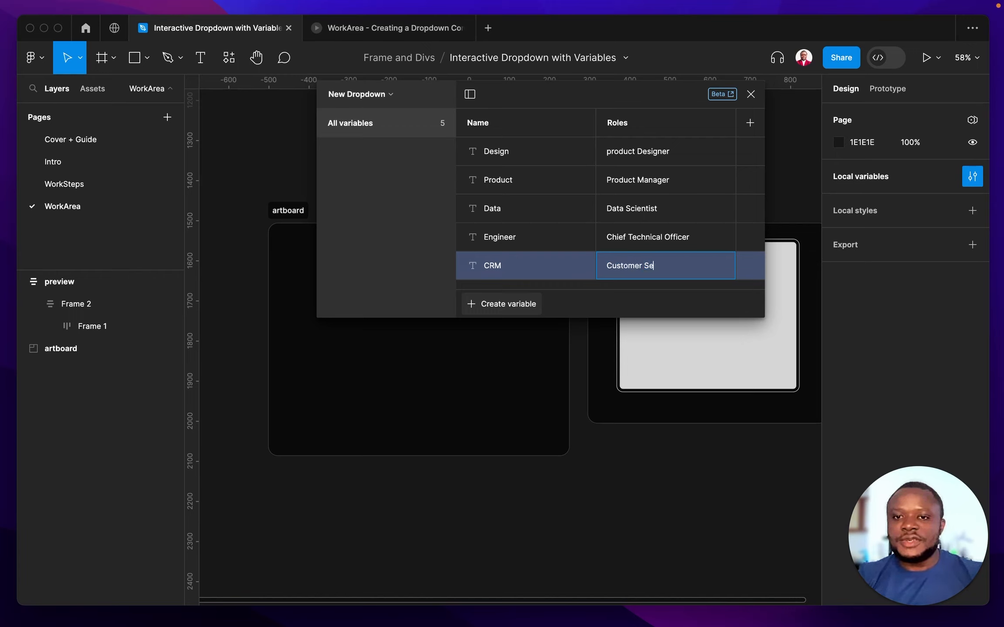
text(rvice manage)
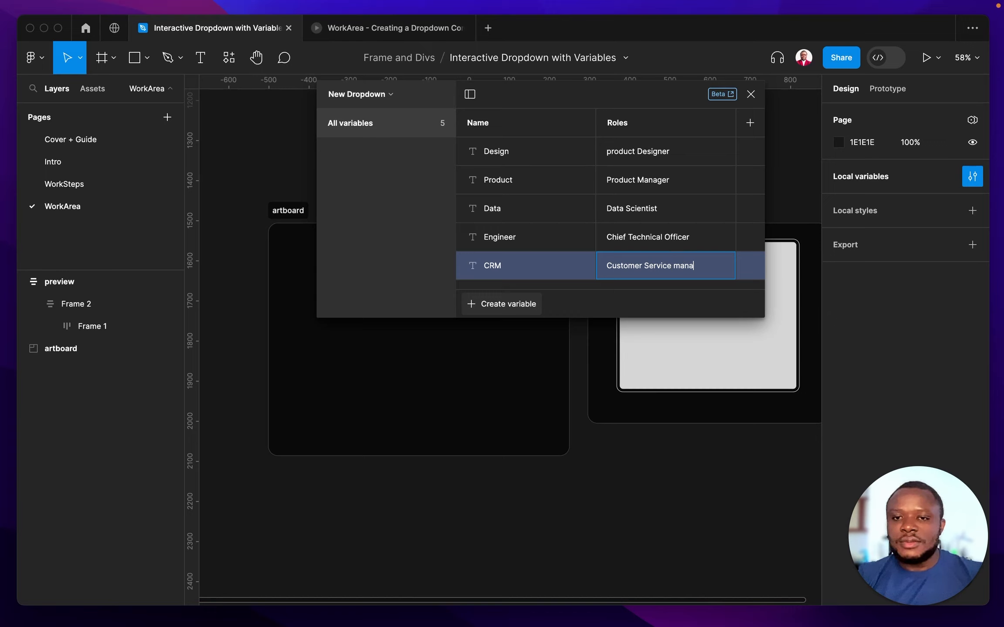
key(BackSpace)
key(BackSpace)
key(BackSpace)
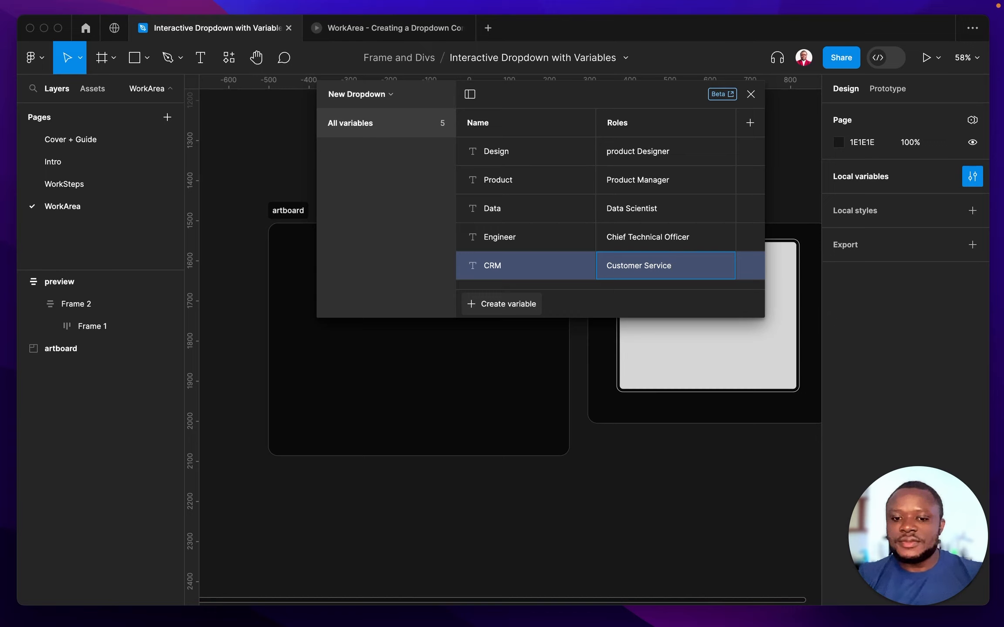
text(Manager)
key(Return)
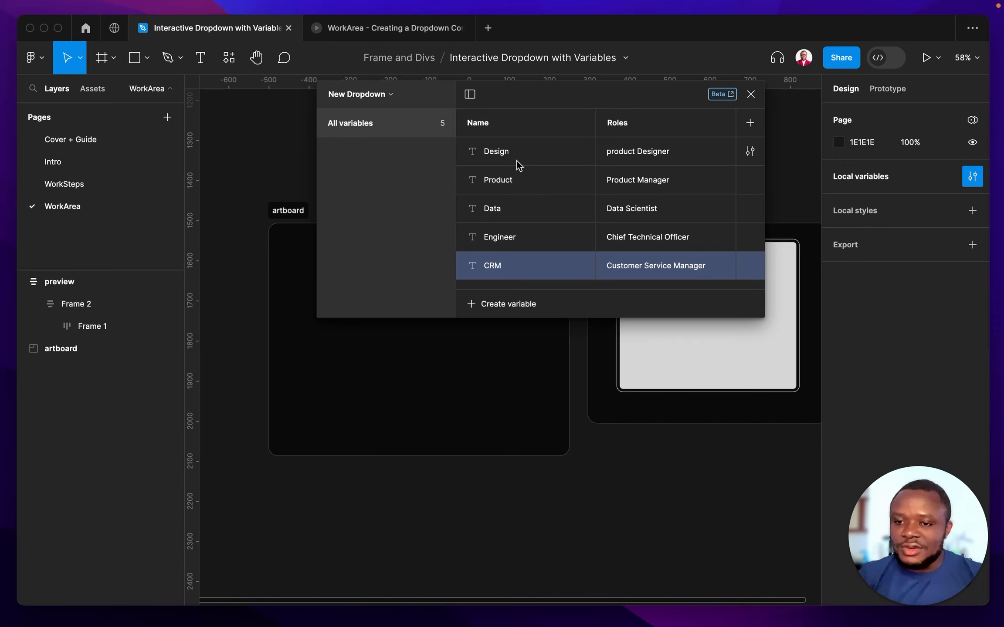
Step: Add a string variable named "Default" with the placeholder value "Choose your role"
click(484, 305)
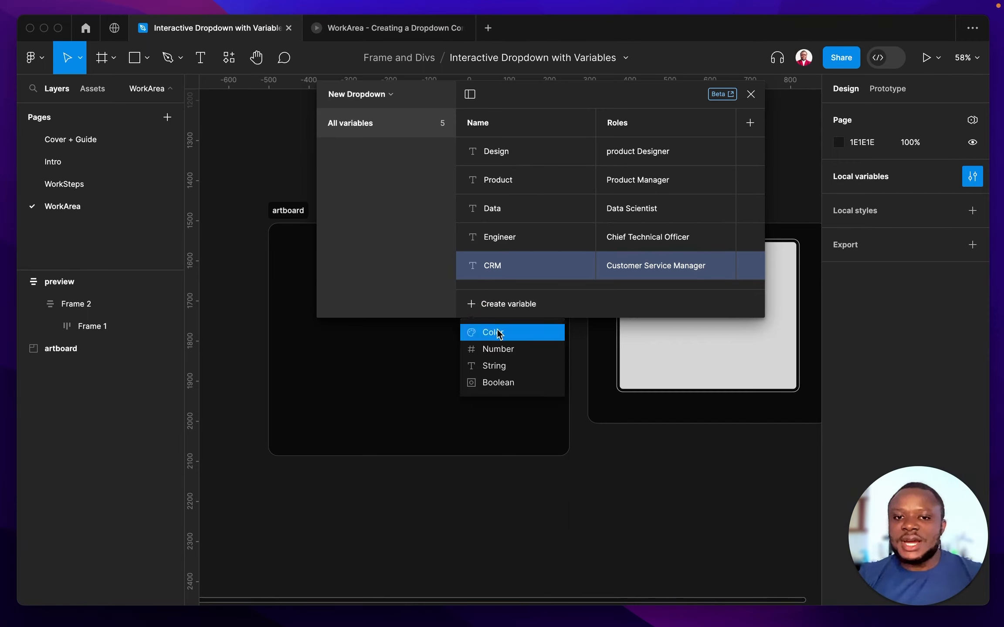
click(501, 365)
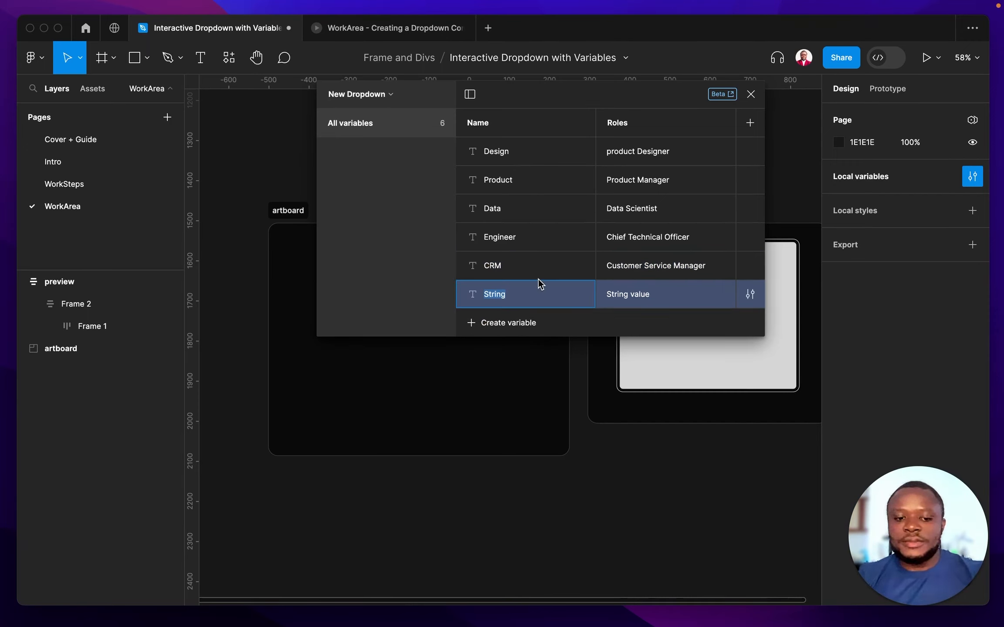
text(Default)
key(Tab)
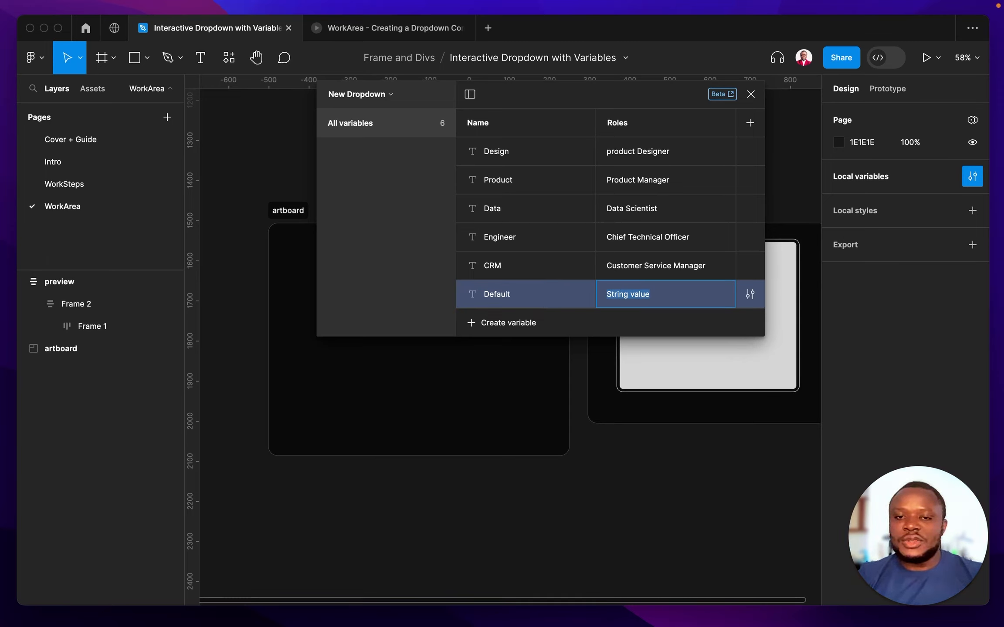
text(Choose a)
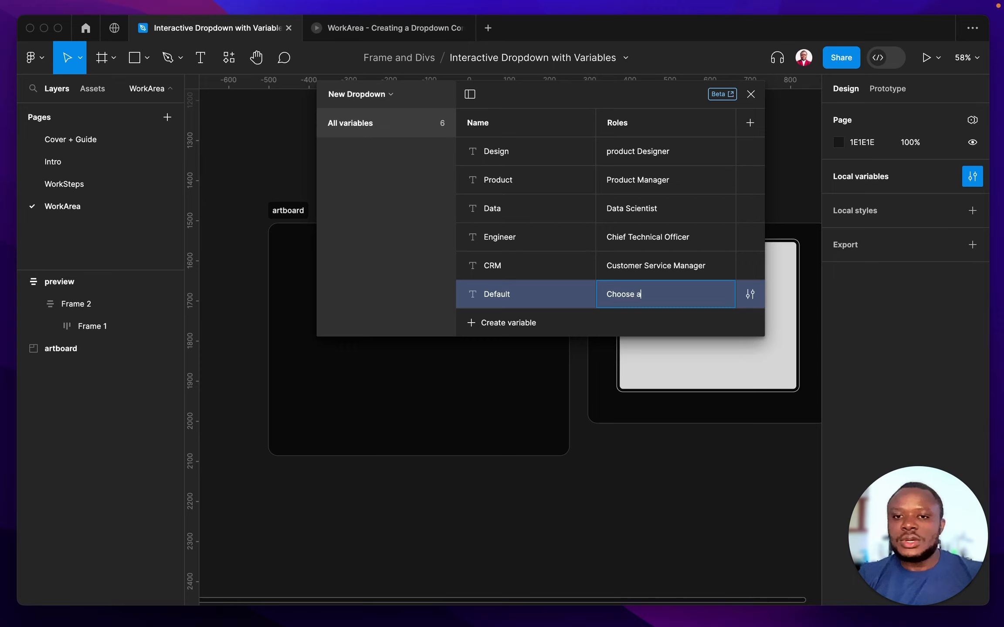
key(BackSpace)
key(BackSpace)
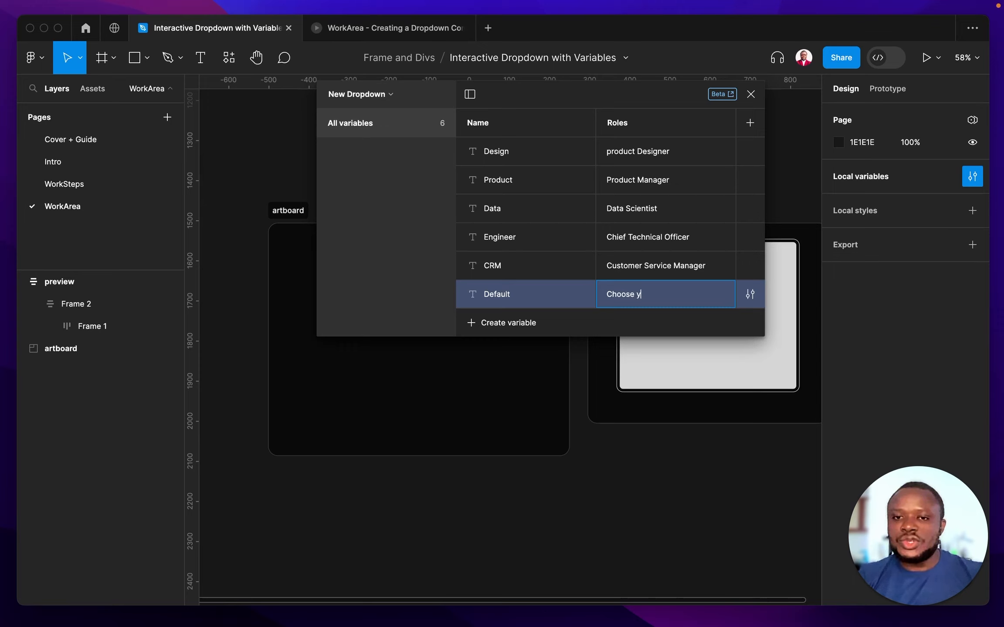
text(your ro)
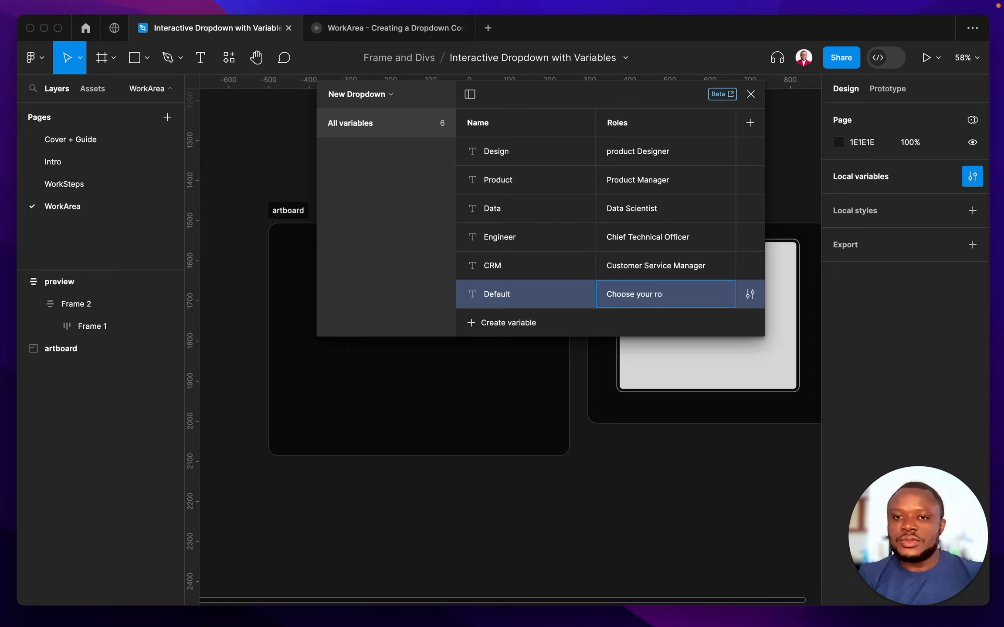
text(le)
key(Return)
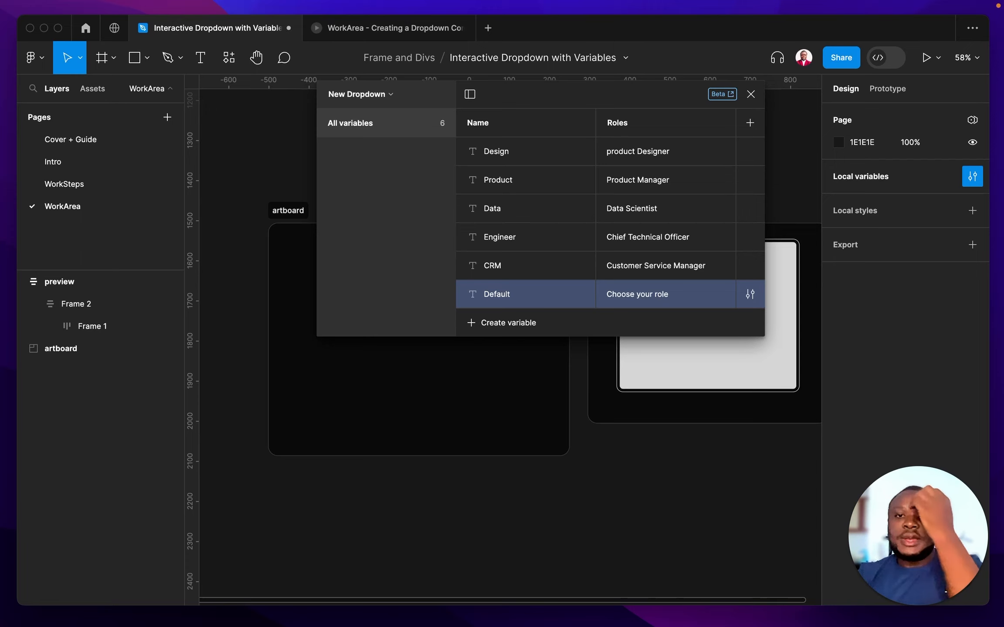
click(501, 154)
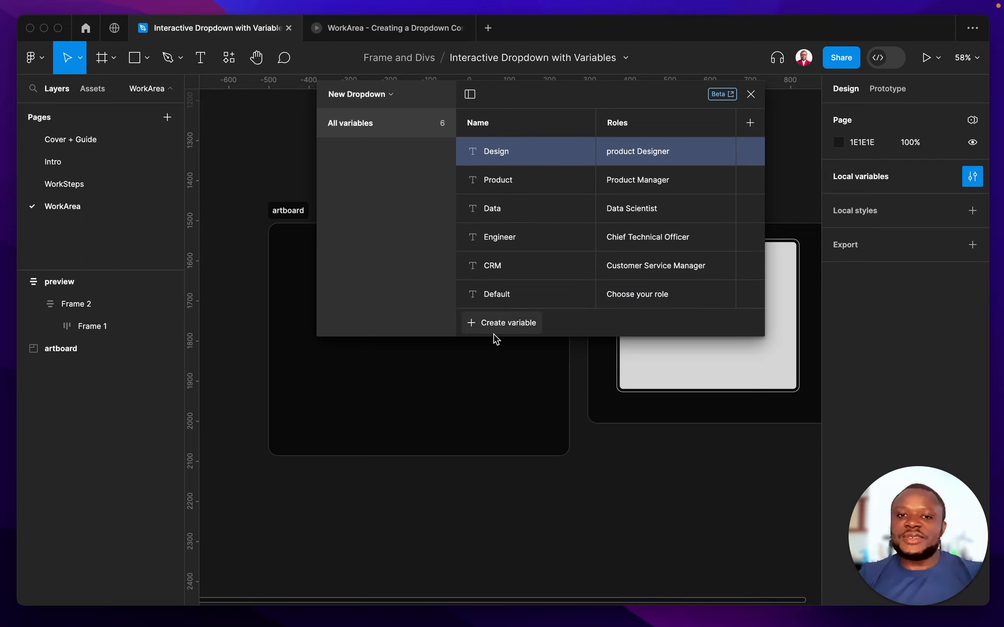
Step: Group all six role string variables, from Design to Default, into a new group named "text"
shift+click(521, 297)
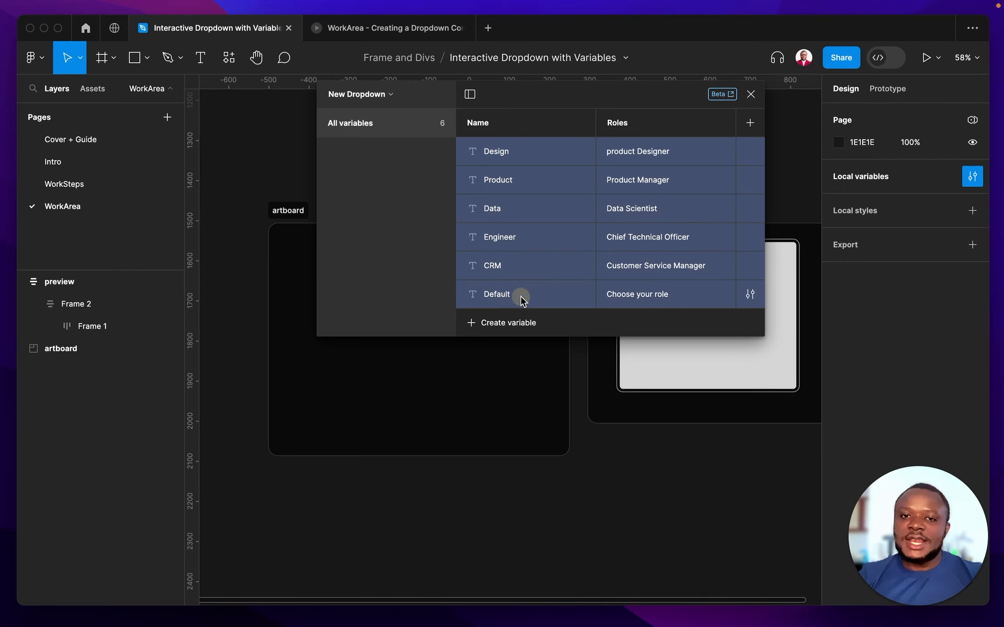
right_click(509, 188)
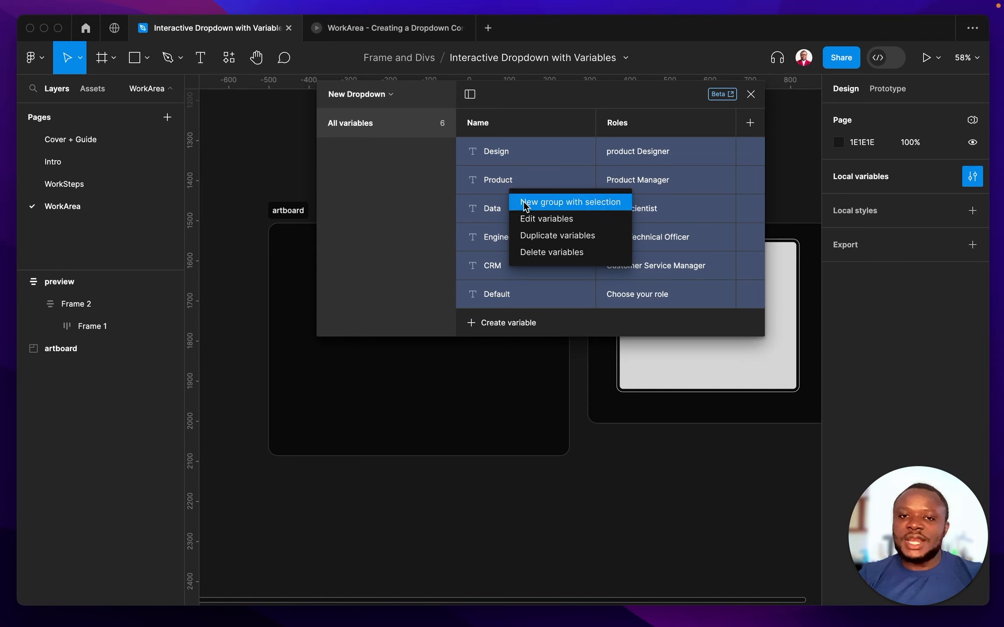
click(525, 201)
double_click(347, 151)
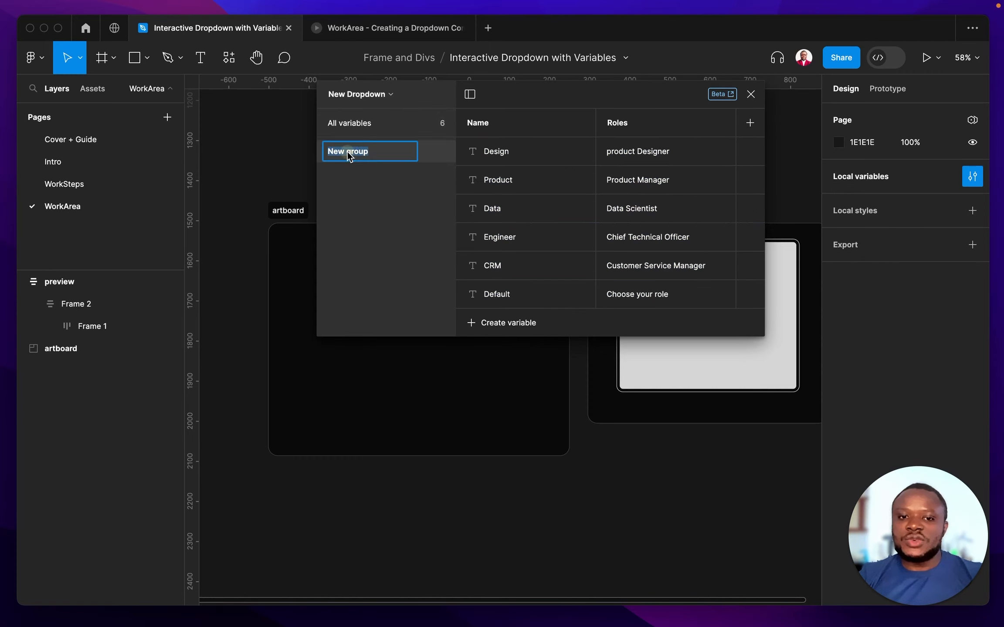
text(tex)
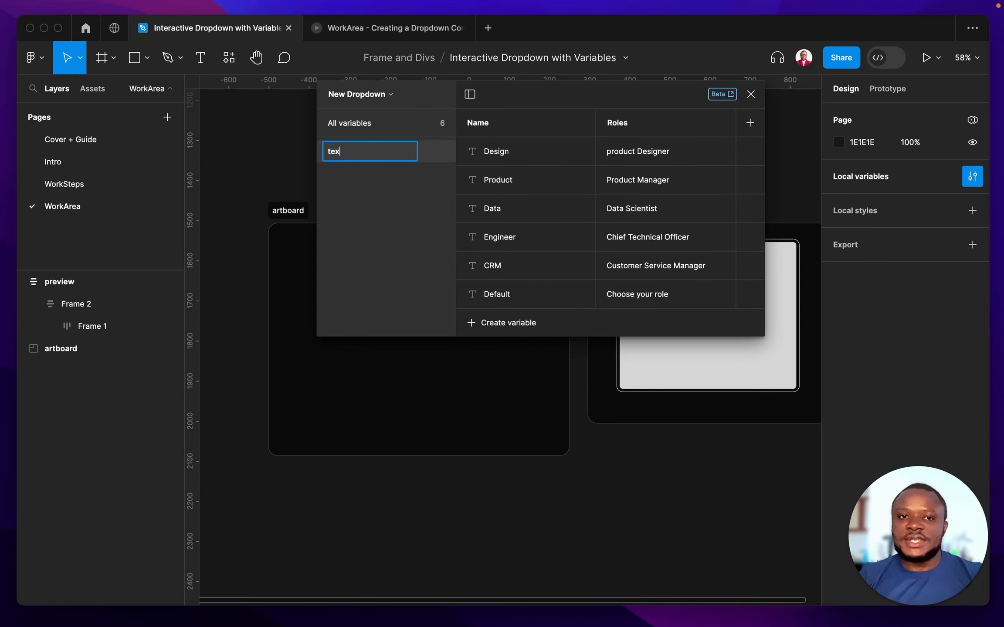
text(t)
key(Return)
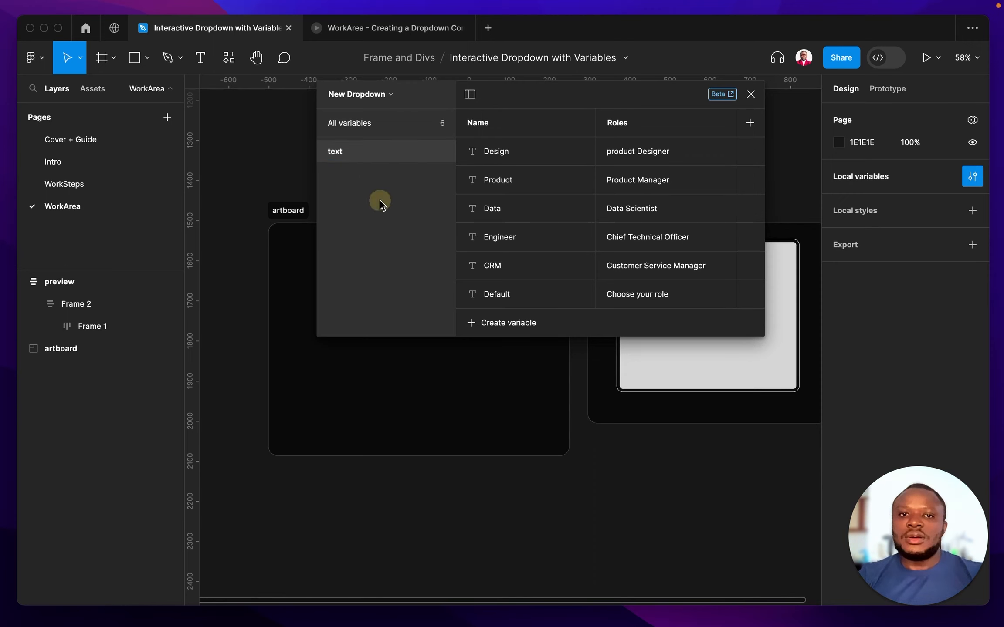
Step: Add a boolean variable named "Show-icon" outside the text group and set its value to True
click(360, 123)
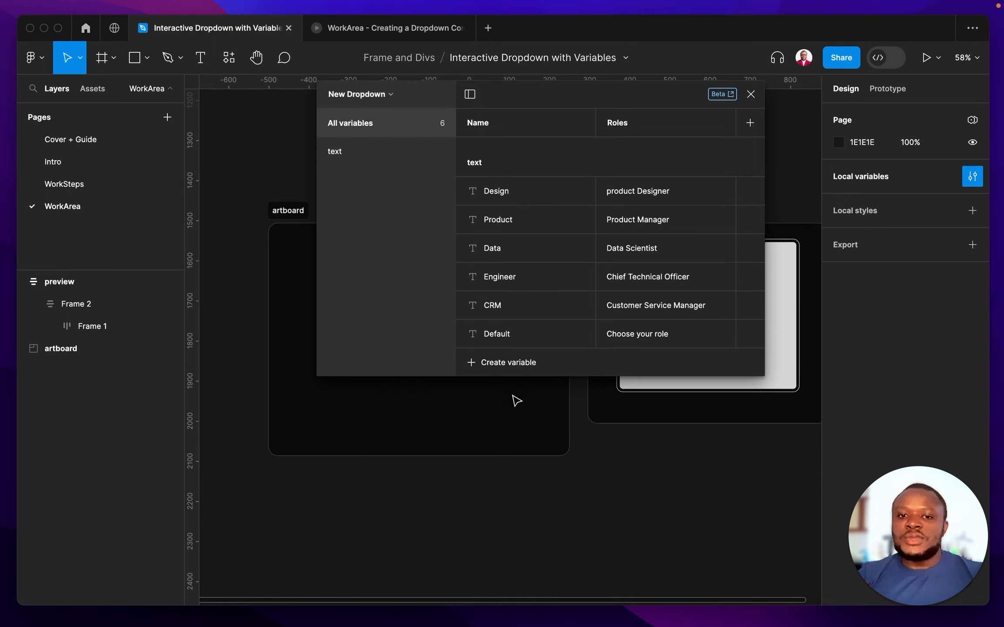
click(514, 366)
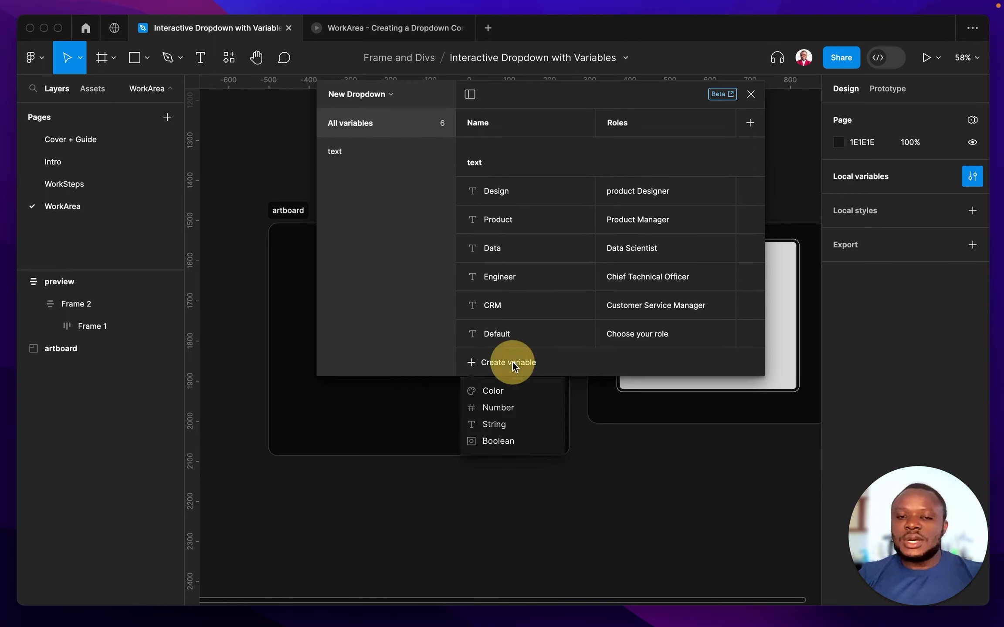
click(513, 442)
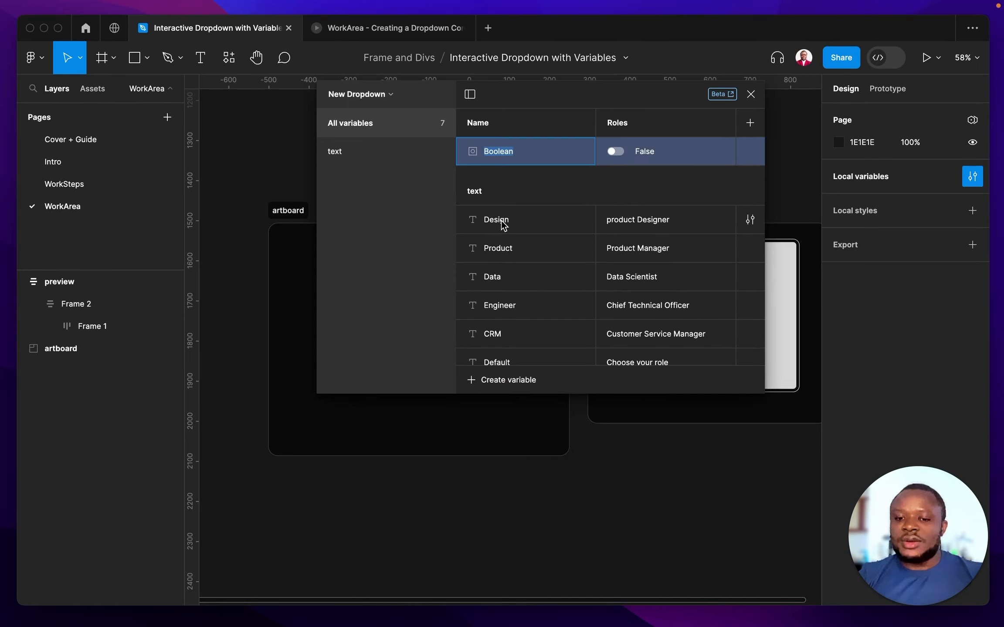
text(Show)
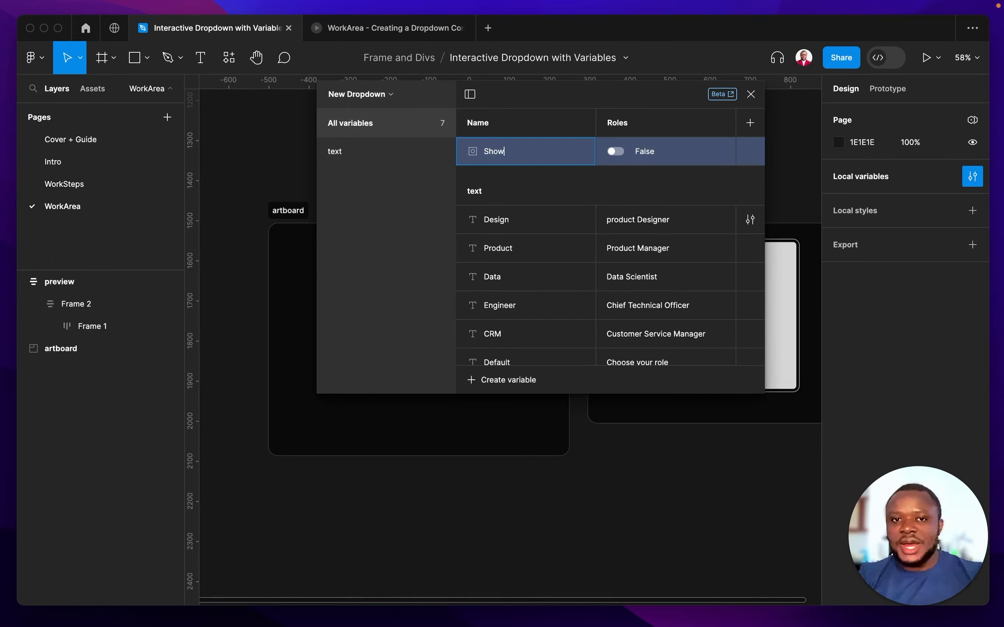
text(-icon)
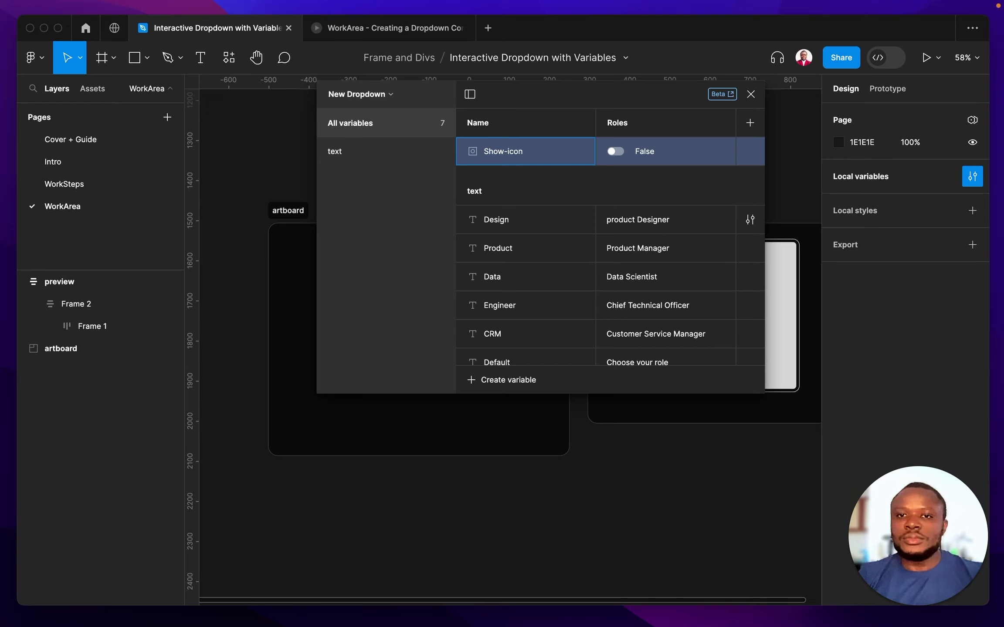
click(616, 151)
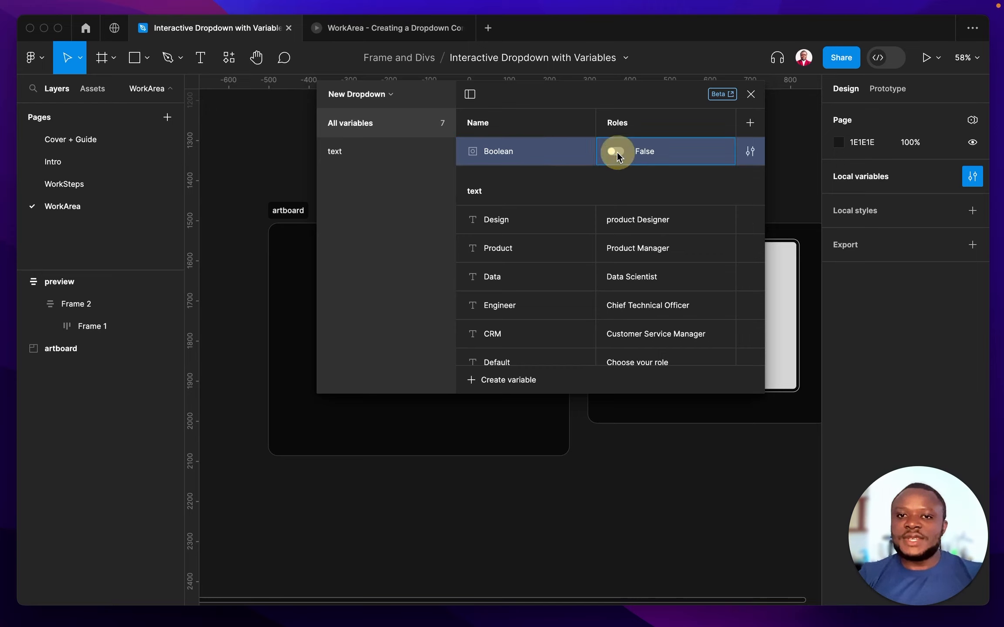
Step: Duplicate the Show-icon variable, name the copy "hide-icon" and set its value to False
click(543, 152)
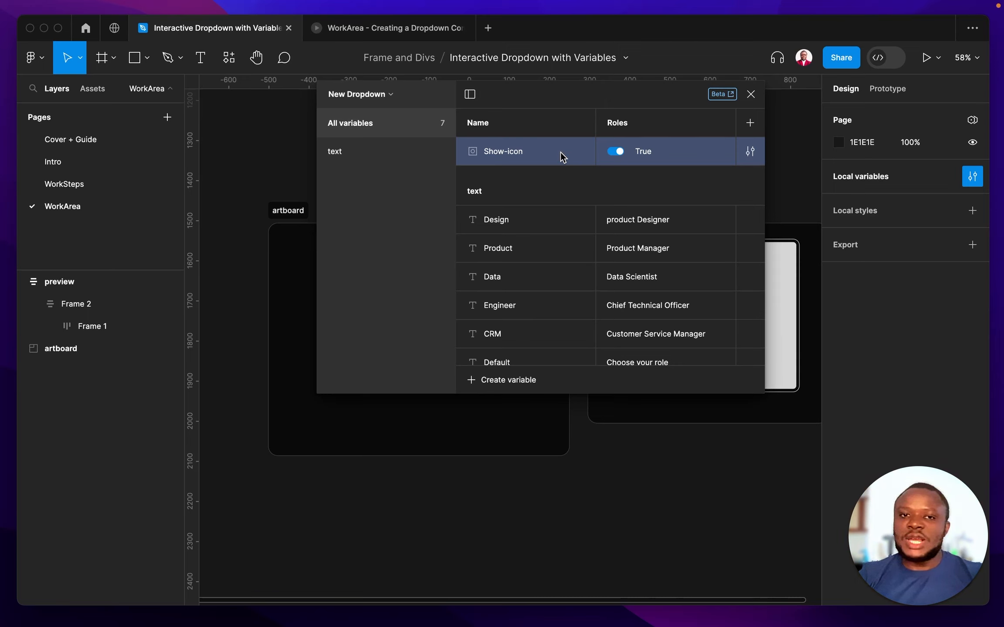
key(super+d)
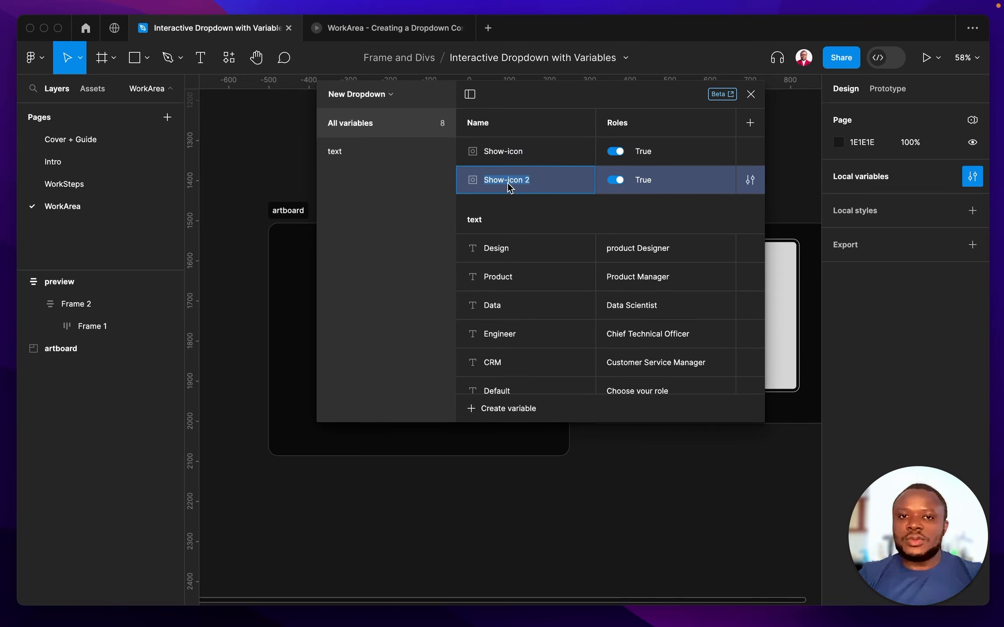
text(hide-)
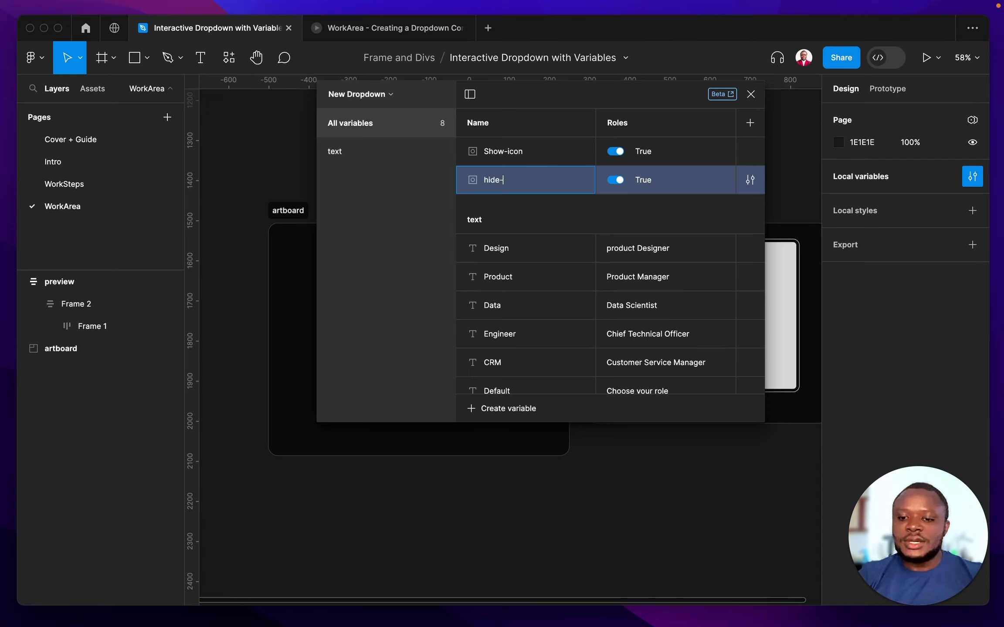
text(icon)
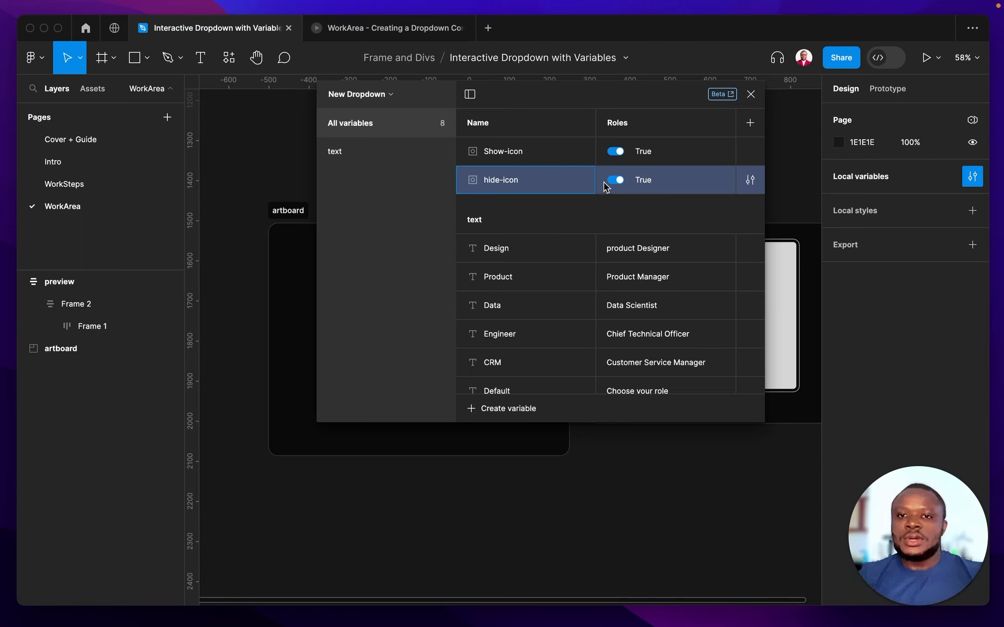
click(614, 180)
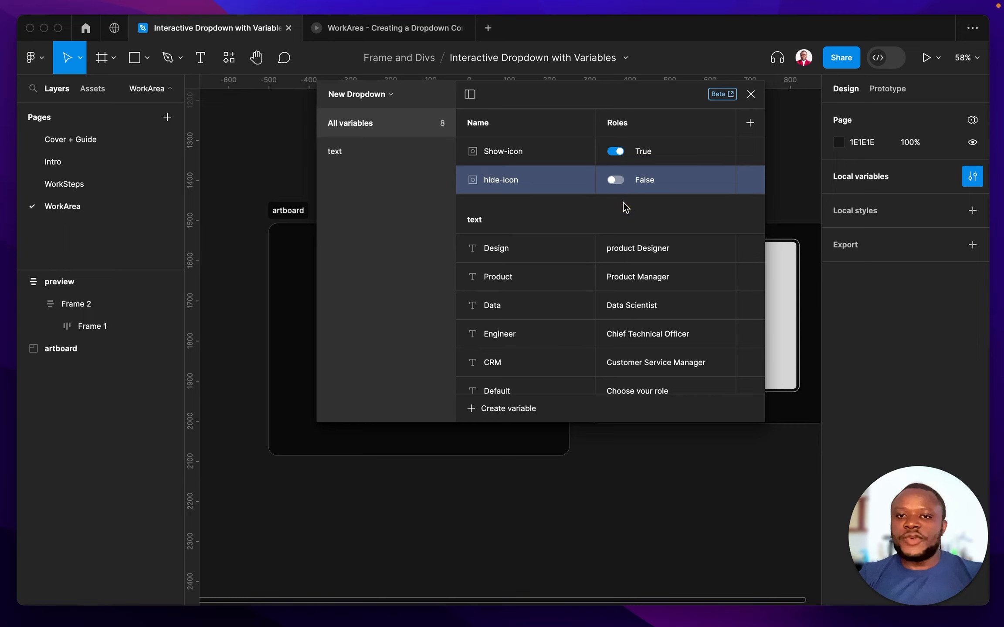
Step: Group the Show-icon and hide-icon variables into a new group named "iconState"
shift+click(526, 152)
right_click(526, 153)
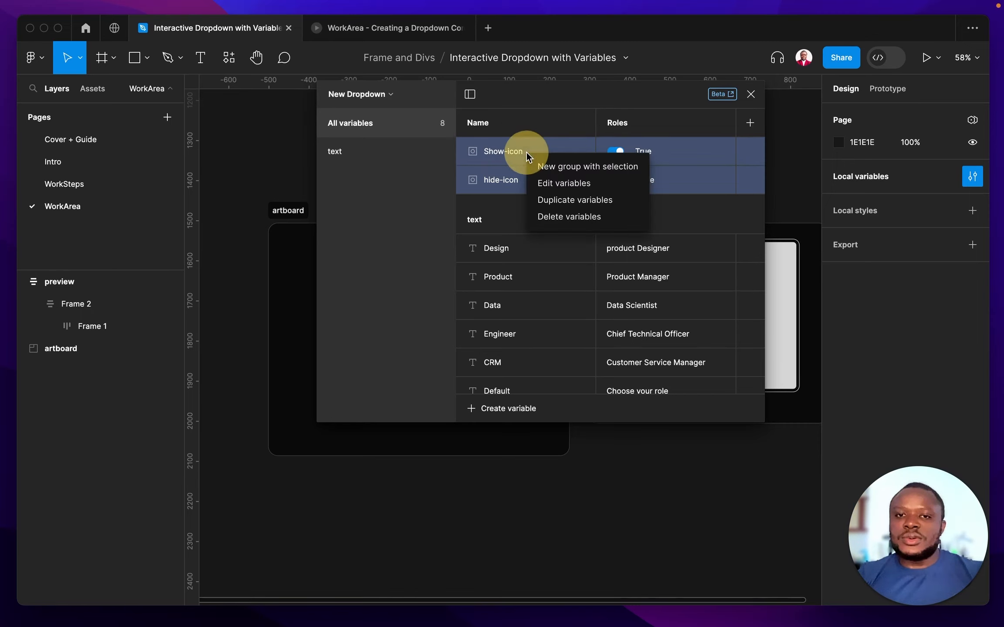
click(547, 167)
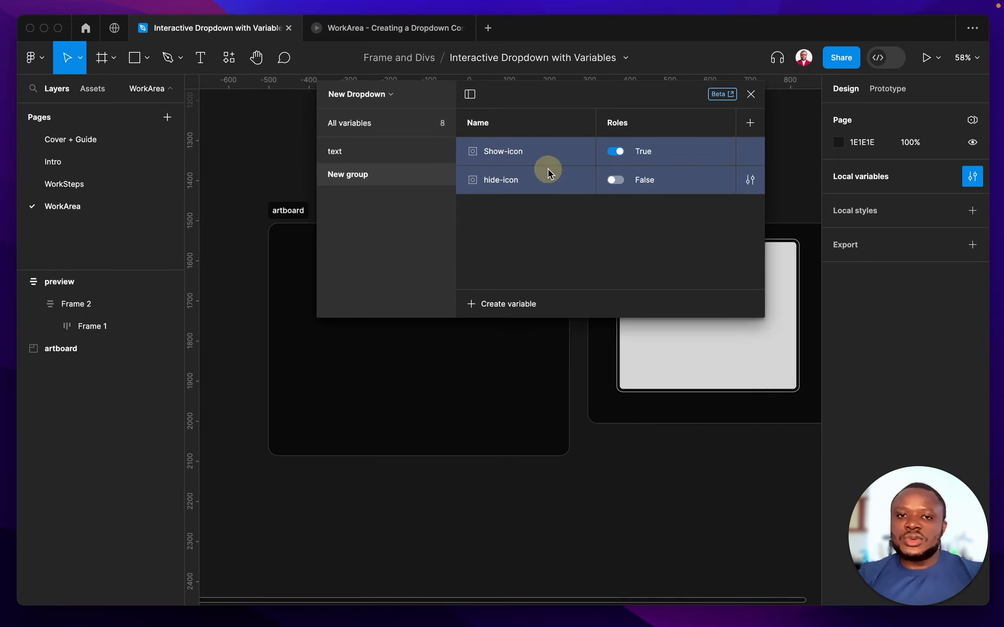
double_click(354, 174)
text(icon)
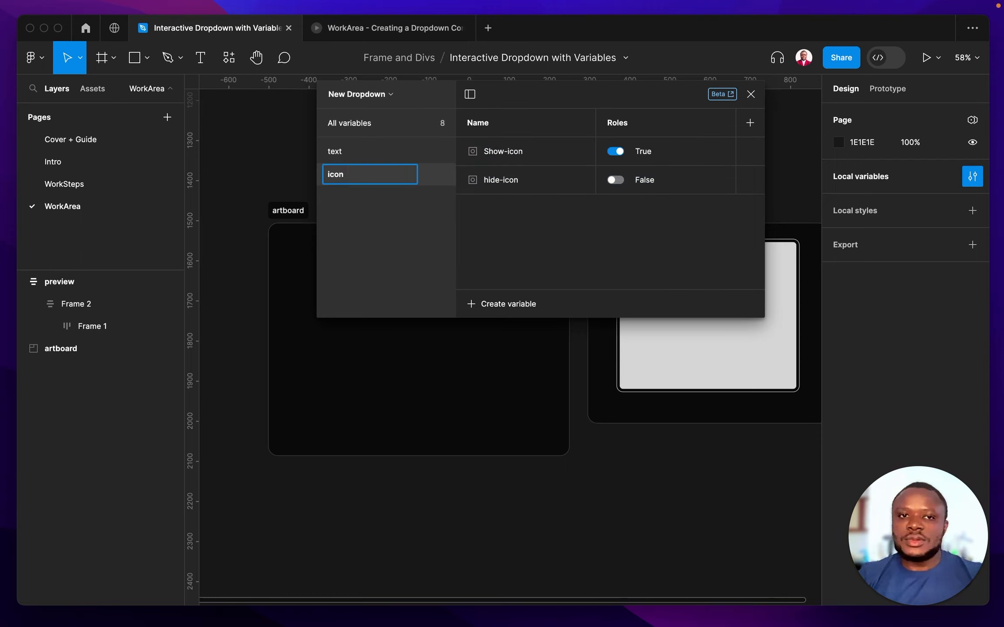
text(stat)
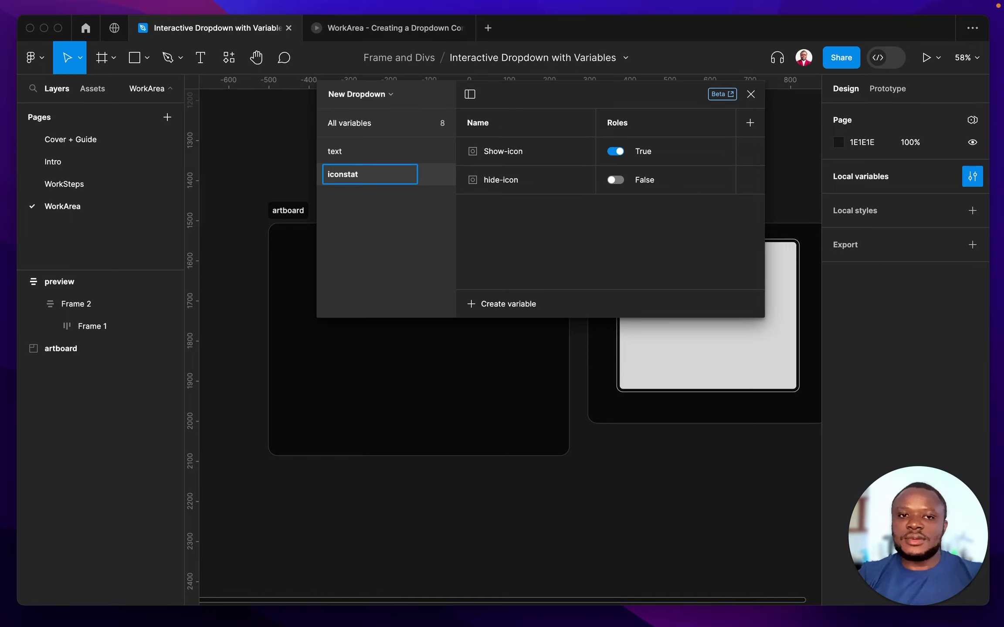
key(BackSpace)
key(BackSpace)
key(BackSpace)
text(State)
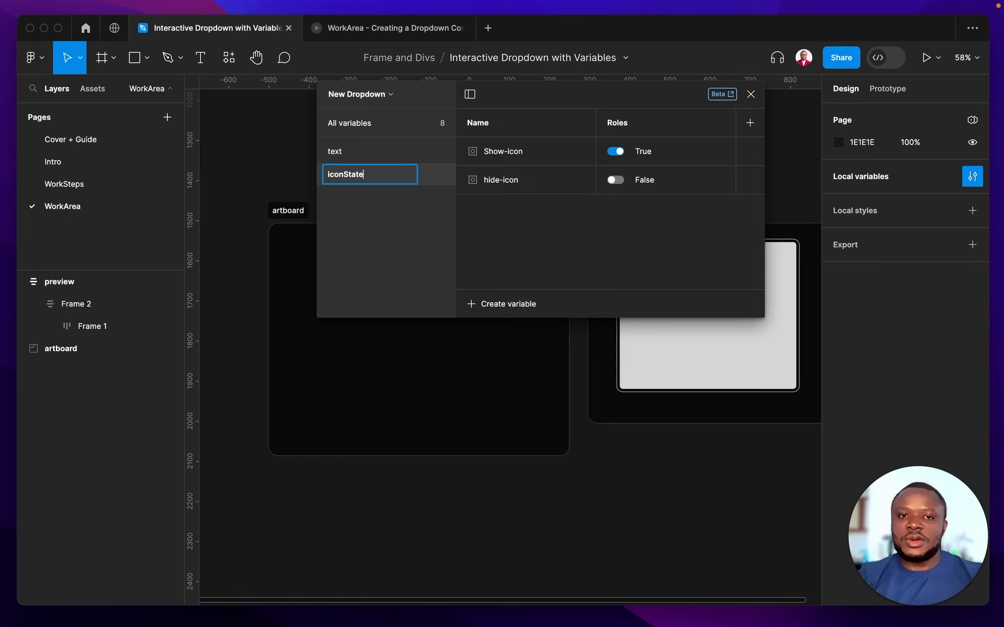
key(Return)
Step: Add a color variable named "bg-color" to the New Dropdown collection, outside the existing groups
click(397, 127)
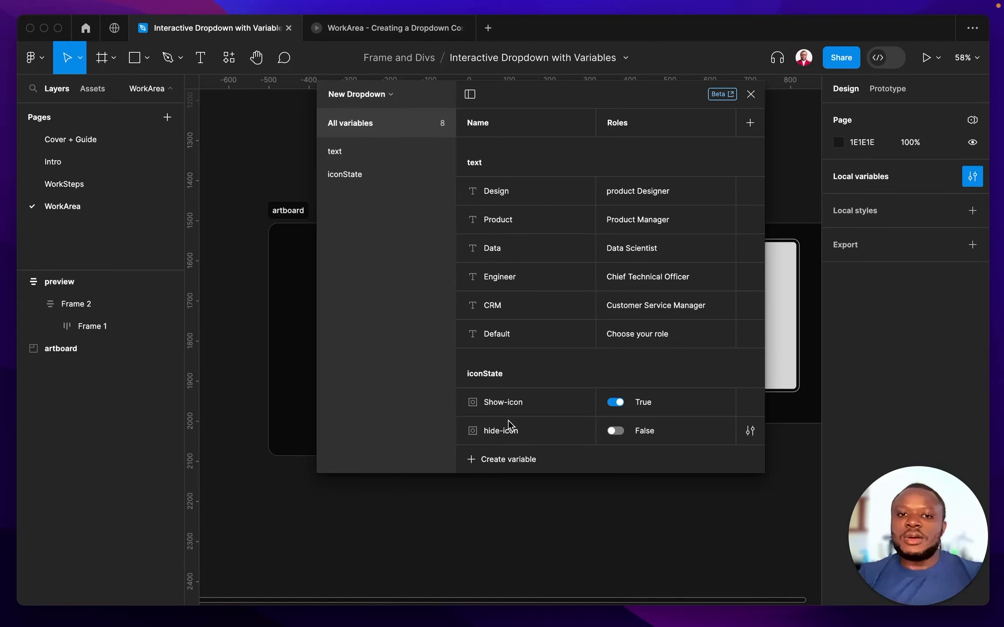
click(499, 461)
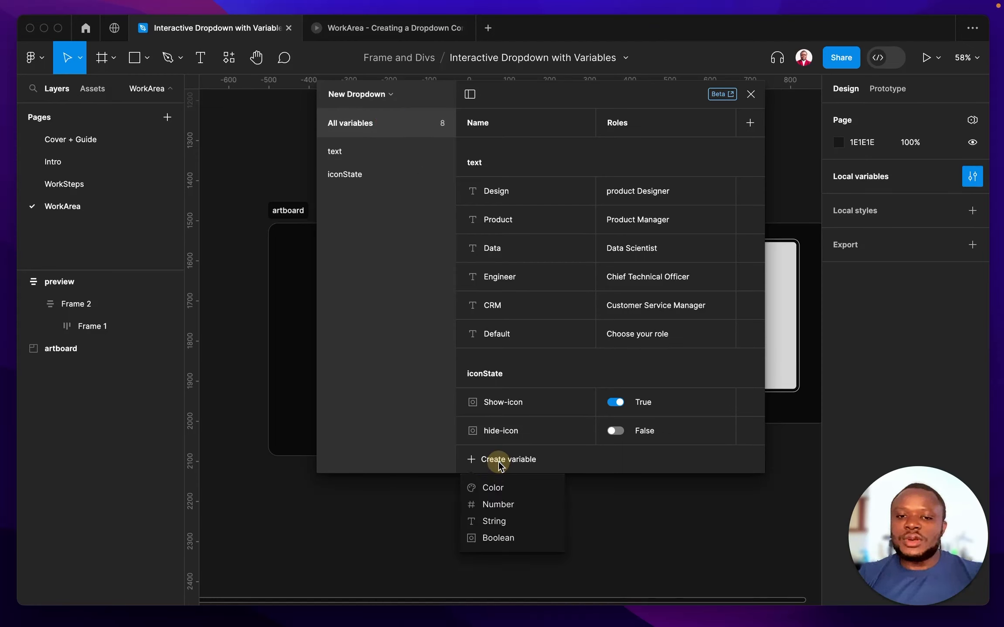
click(497, 482)
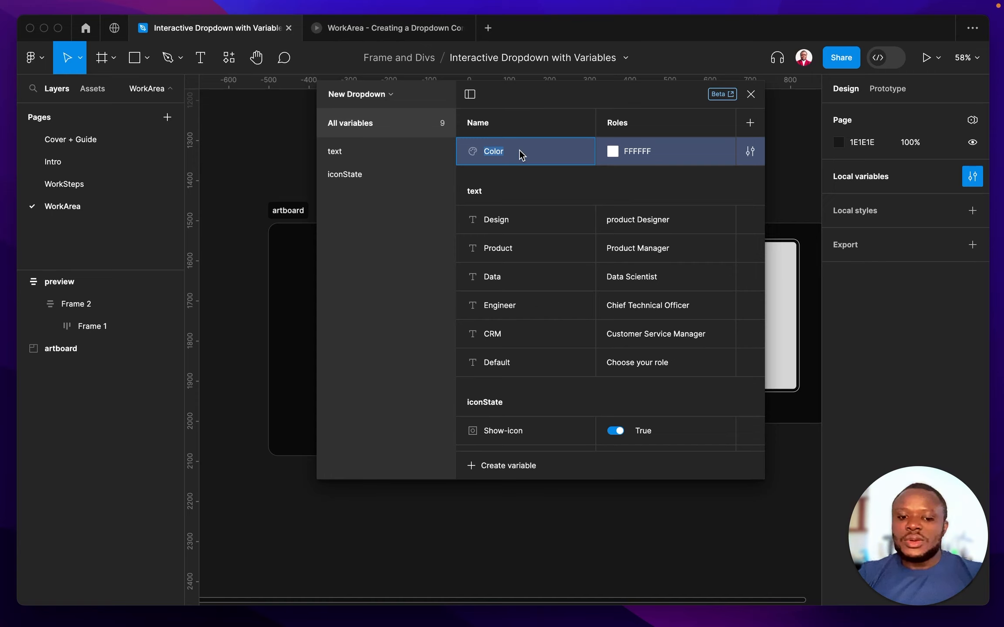
text(bg-color)
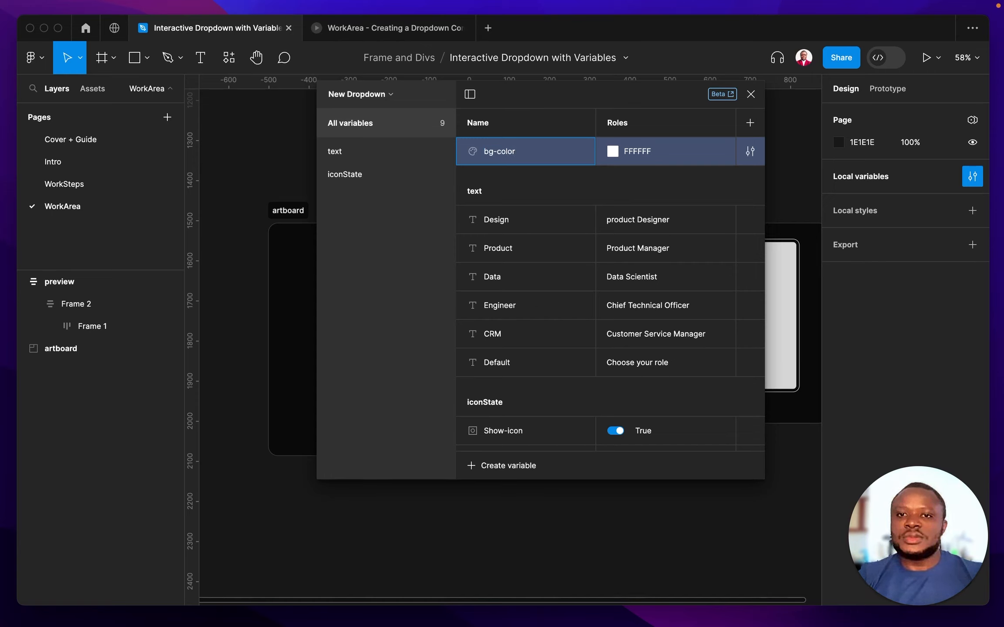
key(Return)
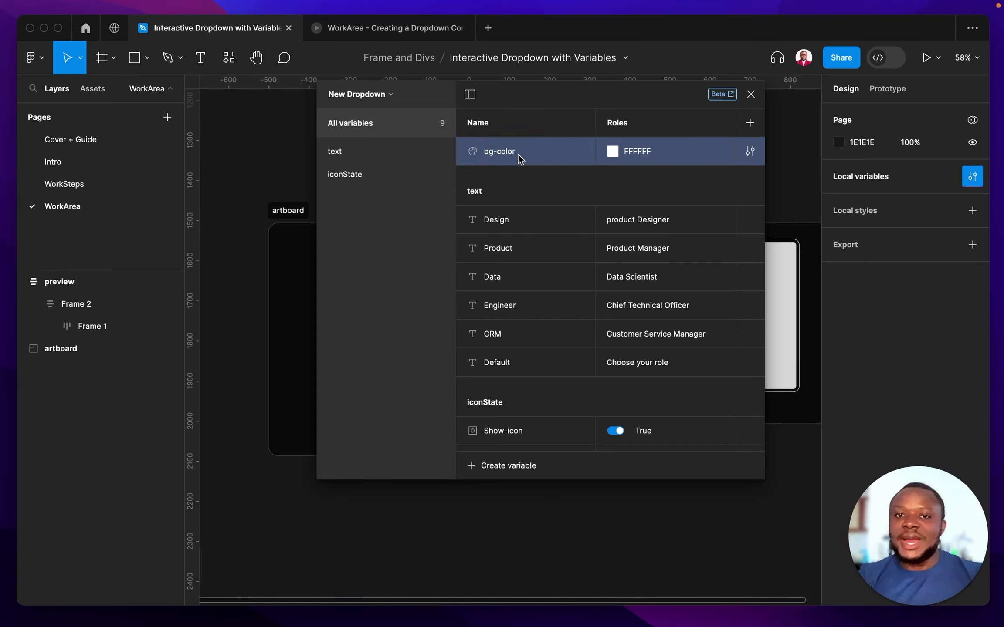
Step: Duplicate the bg-color variable and name the copy "hover-stroke"
key(super+d)
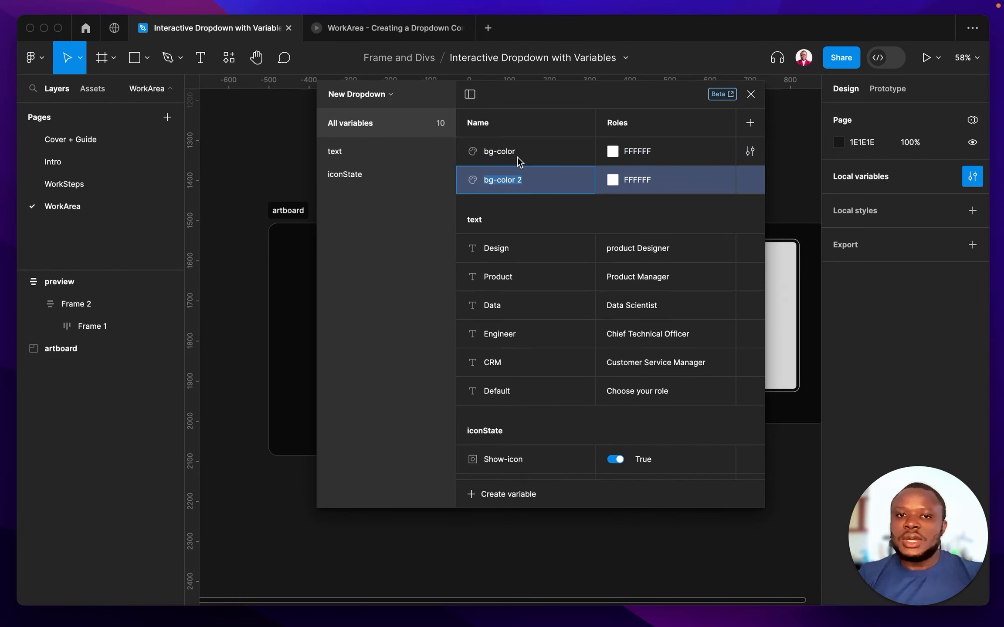
text(bg)
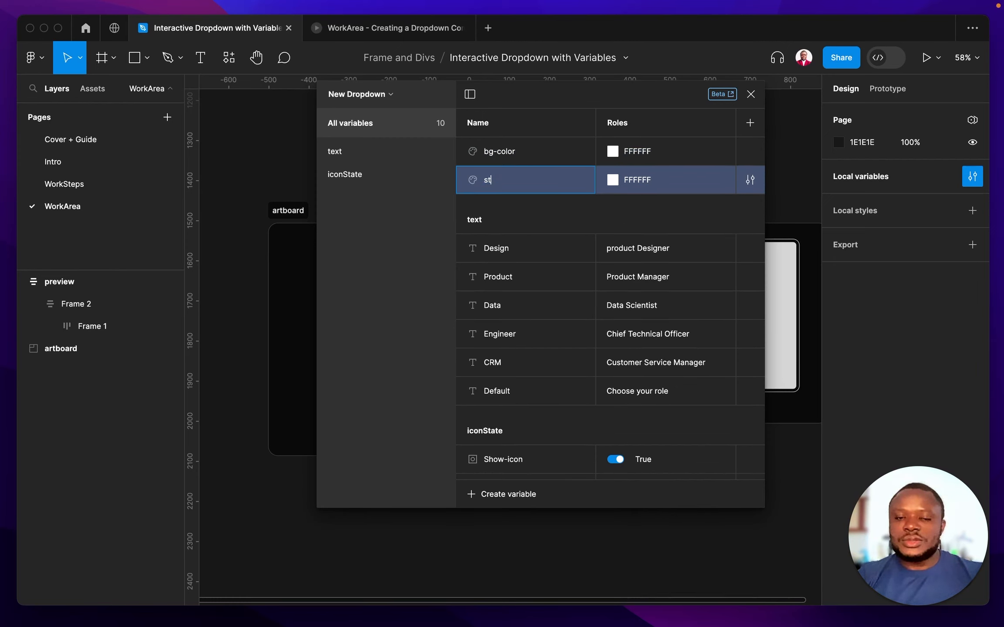
key(BackSpace)
key(BackSpace)
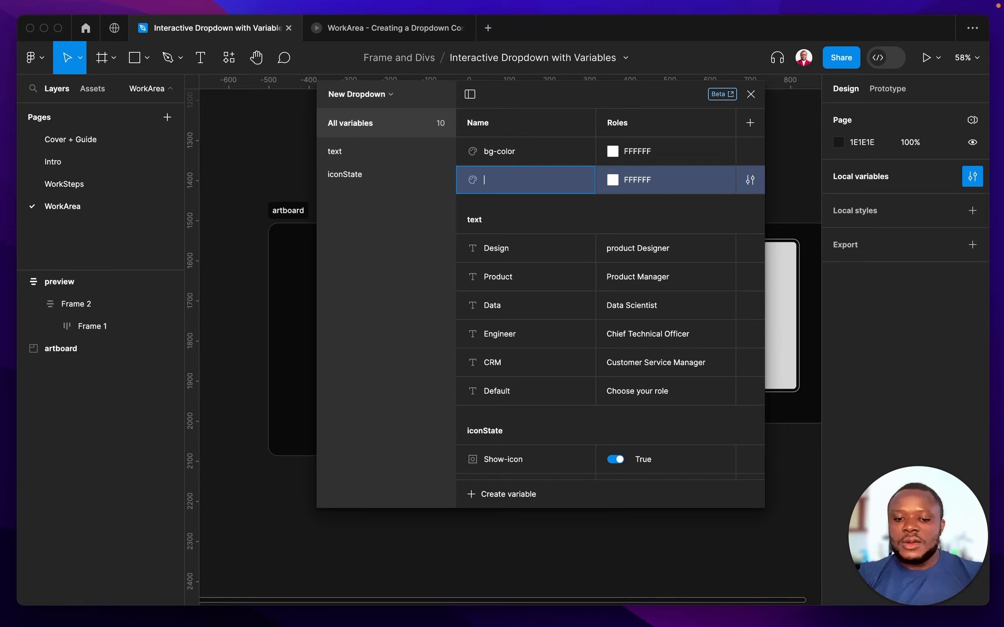
text(hover-st)
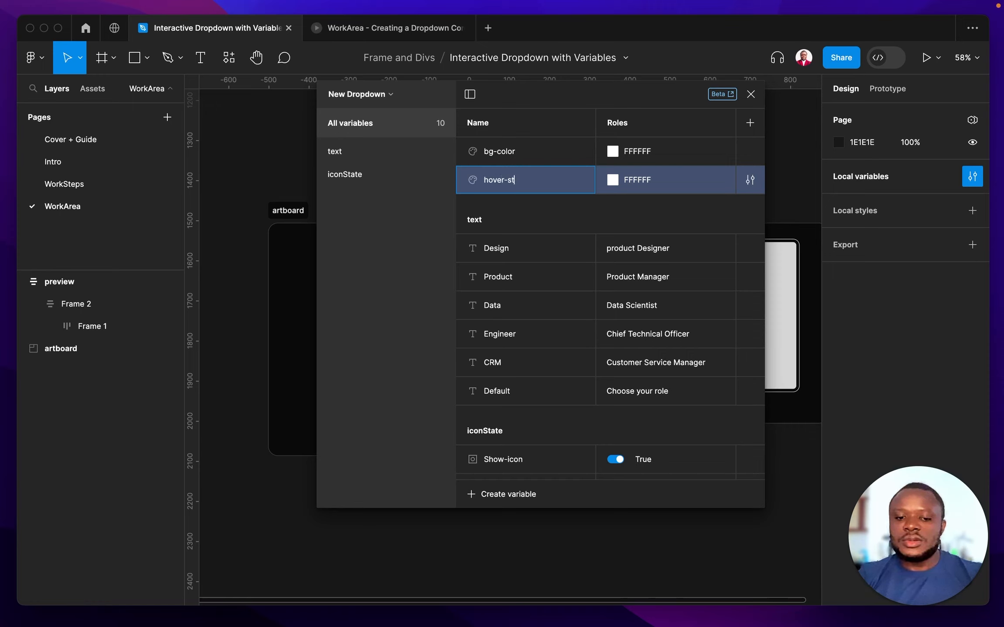
text(roke)
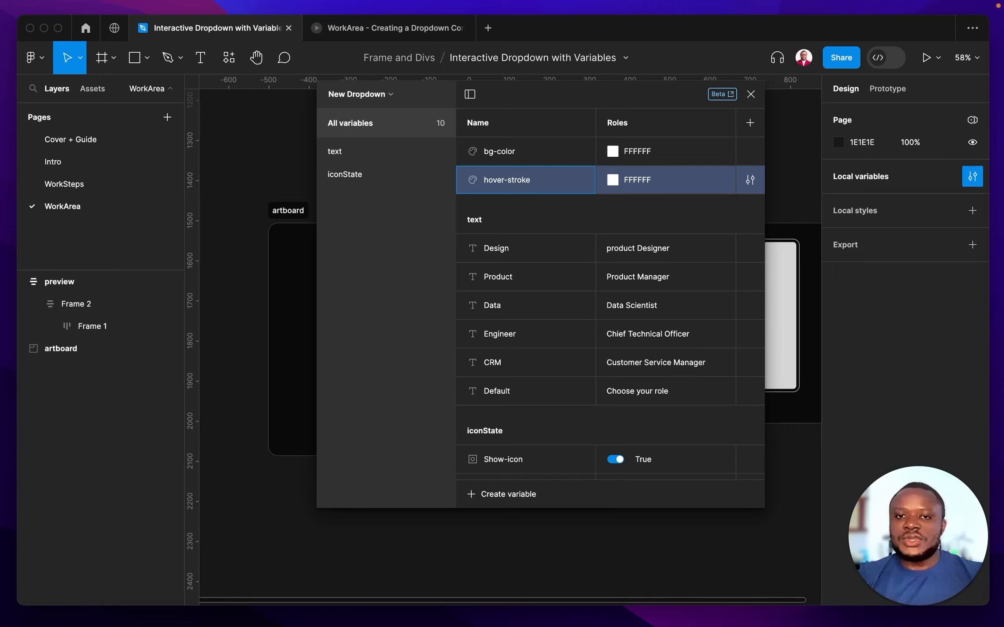
key(Tab)
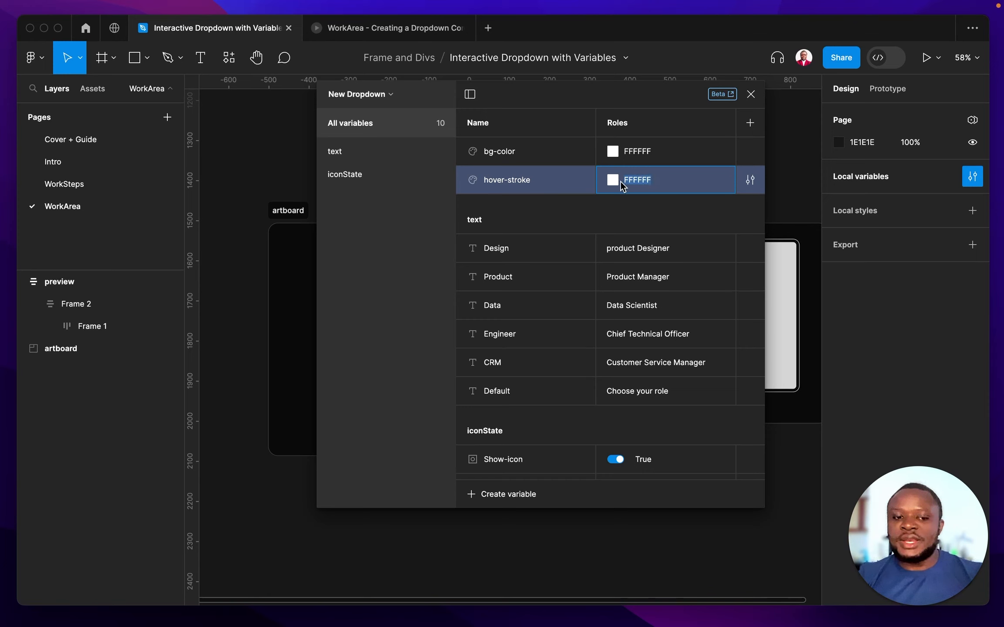
Step: Set the hover-stroke variable's color to hex 1A1A1A
click(613, 180)
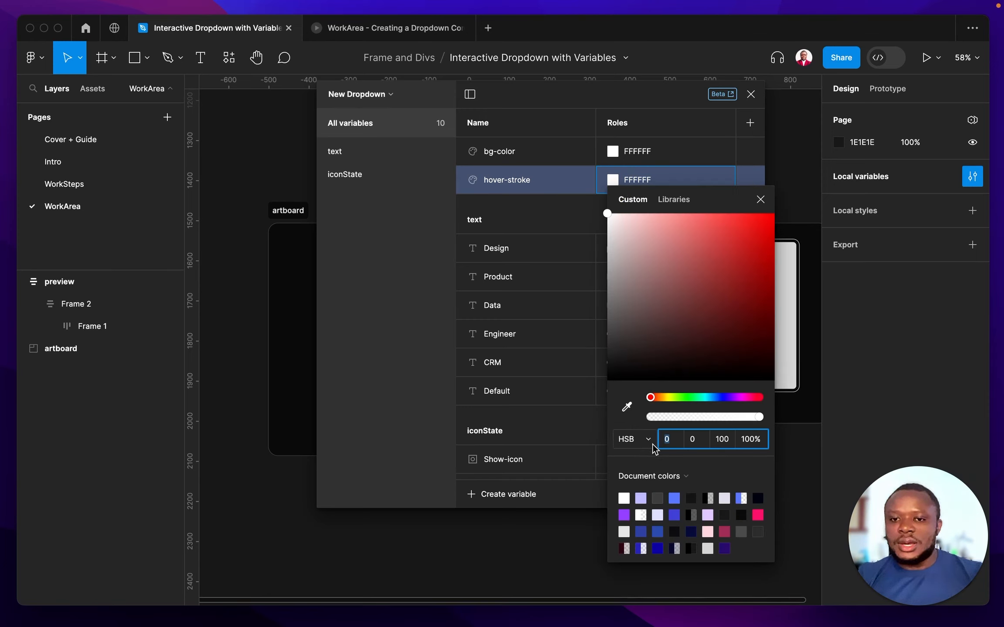
click(636, 439)
click(643, 382)
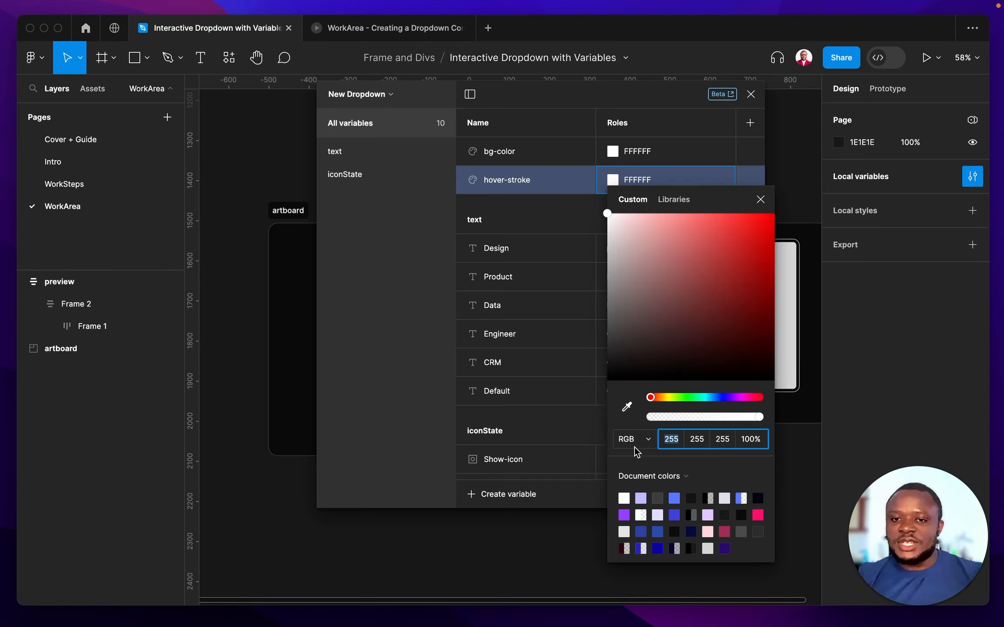
click(636, 440)
click(634, 421)
text(1)
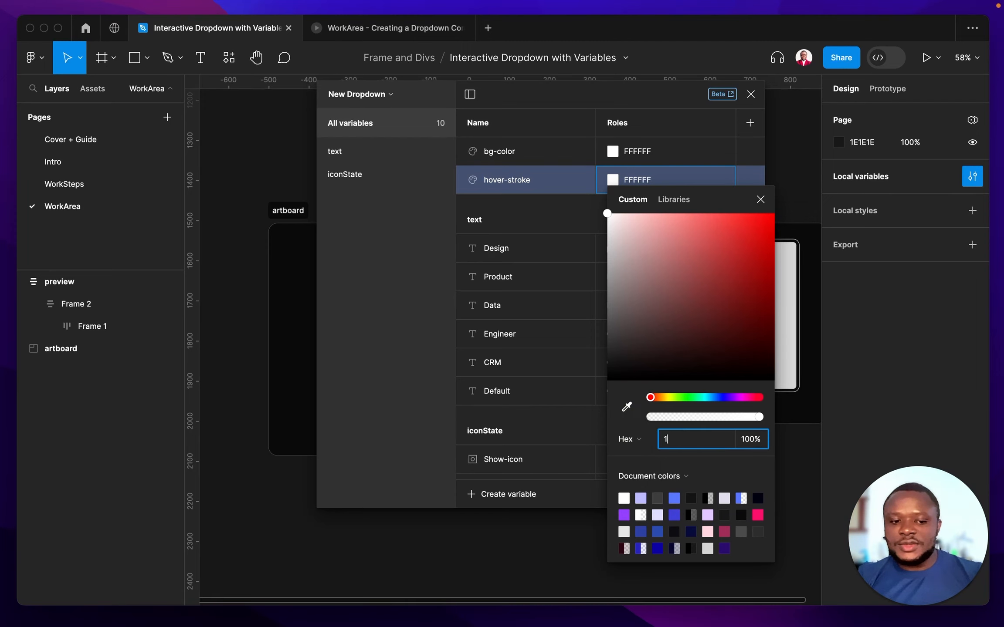
text(A1A1A)
key(Return)
click(653, 149)
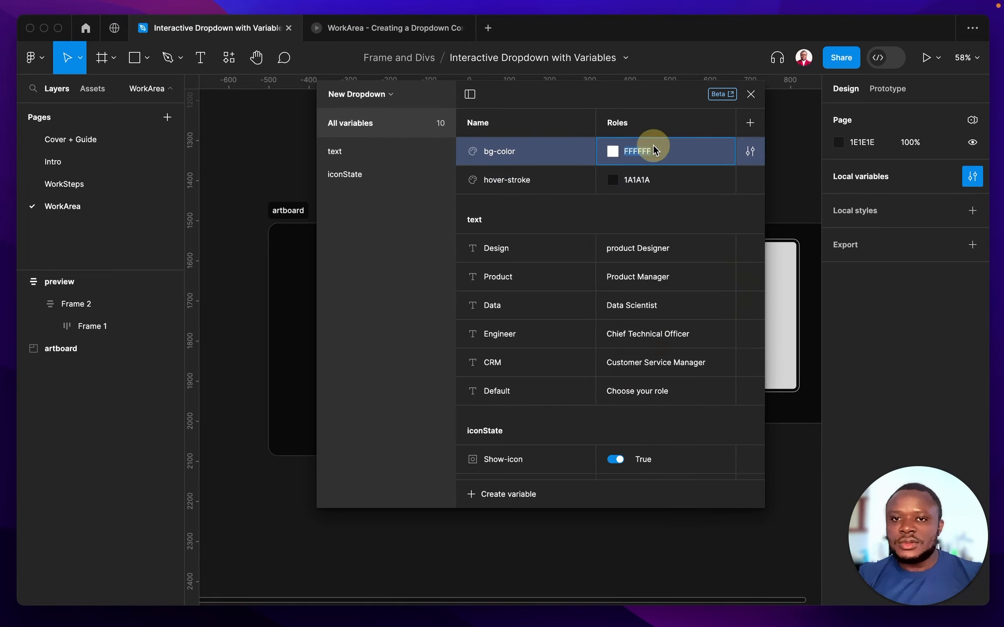
Step: Duplicate the hover-stroke variable and name the copy "default-stroke"
click(648, 182)
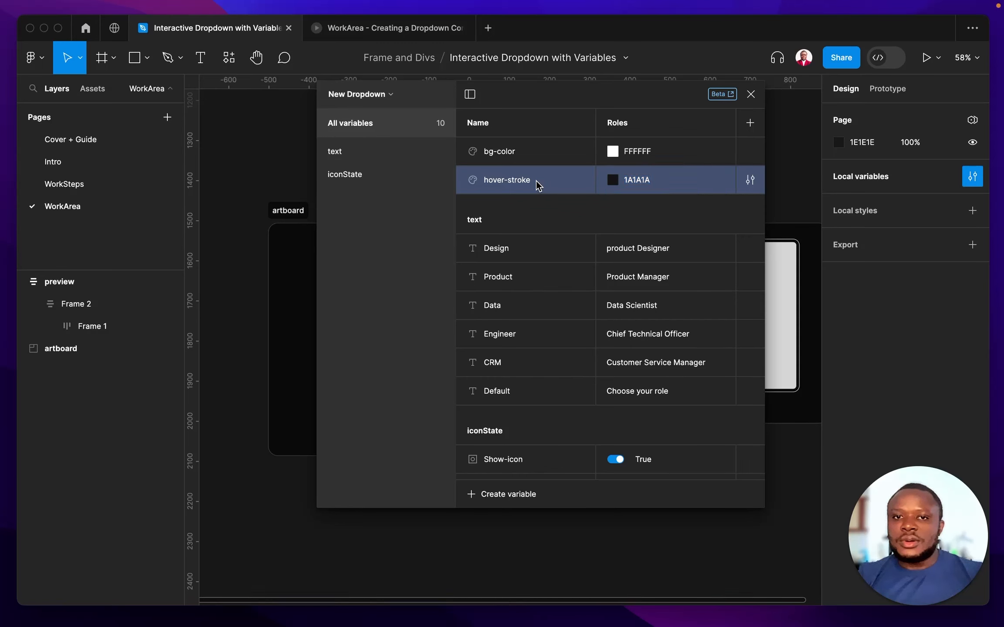
key(super+d)
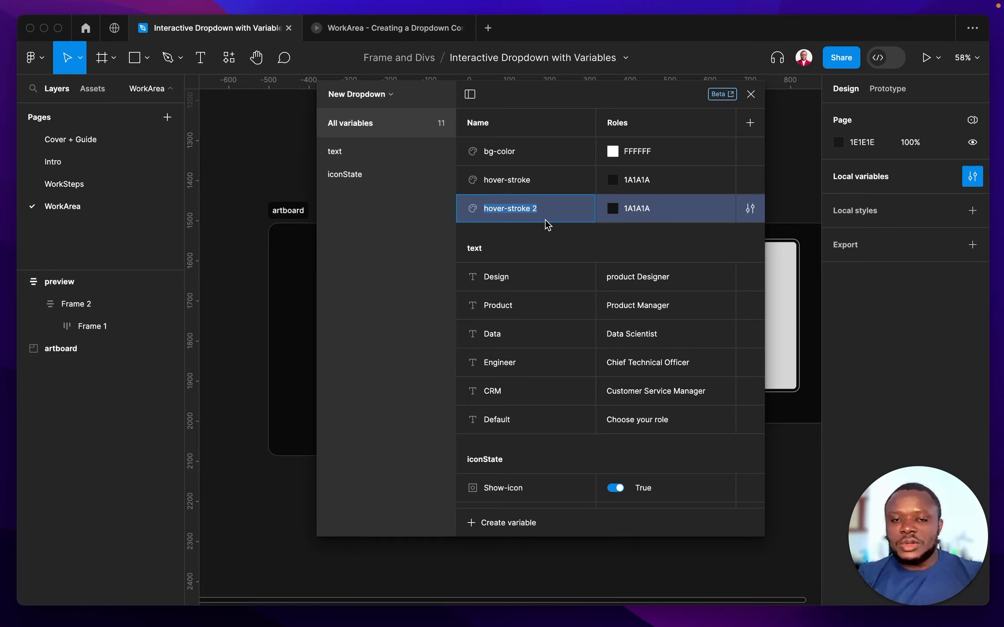
text(white)
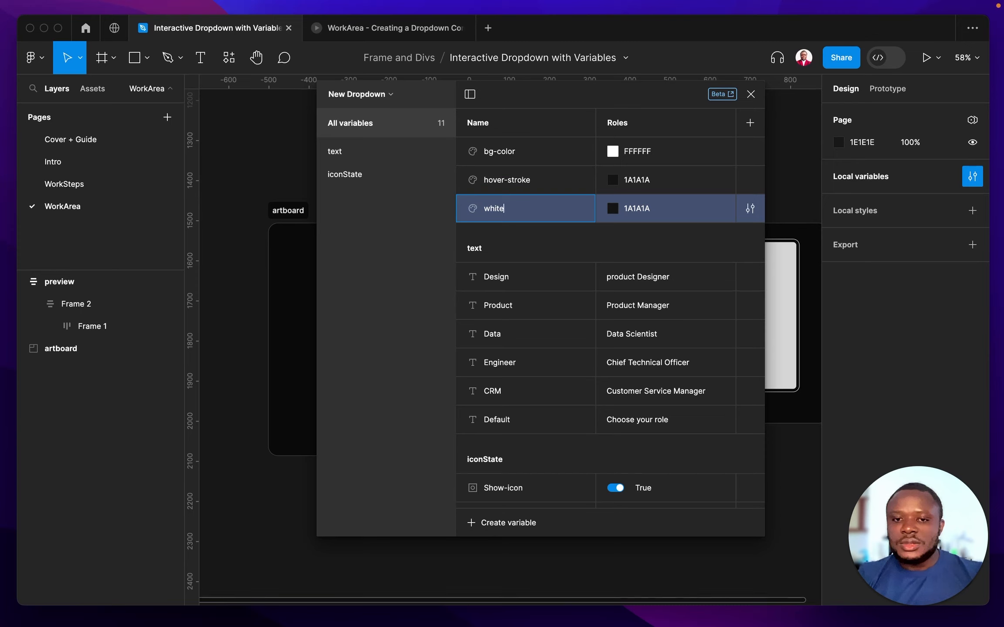
key(BackSpace)
key(BackSpace)
key(BackSpace)
key(BackSpace)
key(BackSpace)
text(defua)
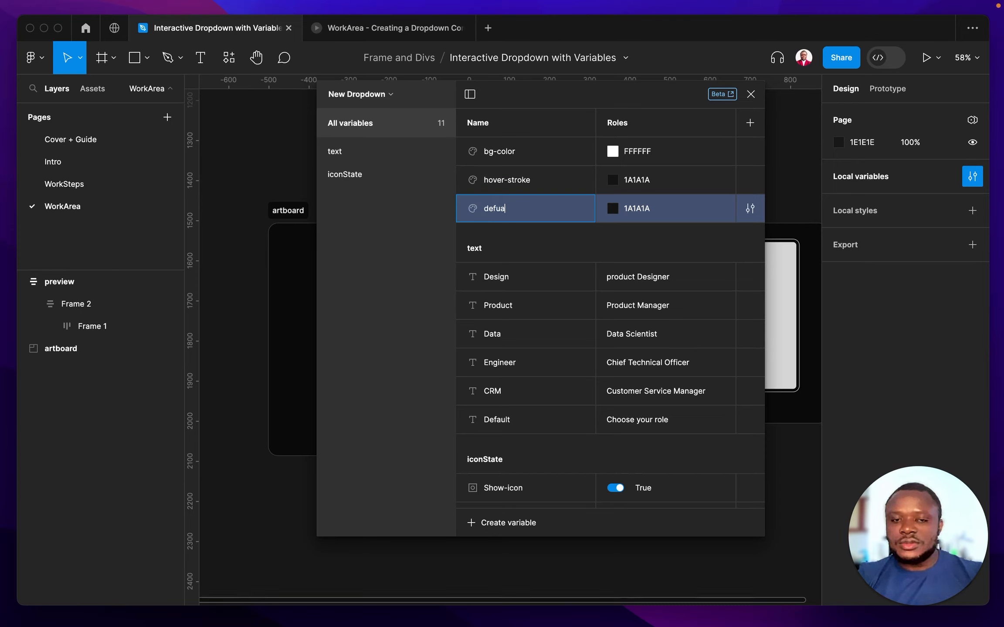
key(BackSpace)
key(BackSpace)
text(ault)
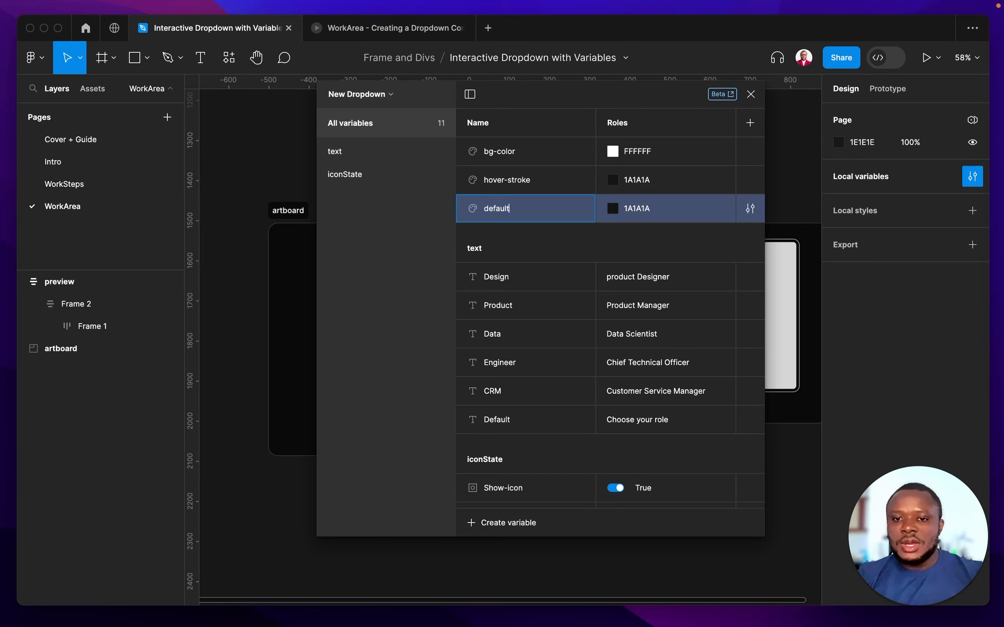
text(-stroke)
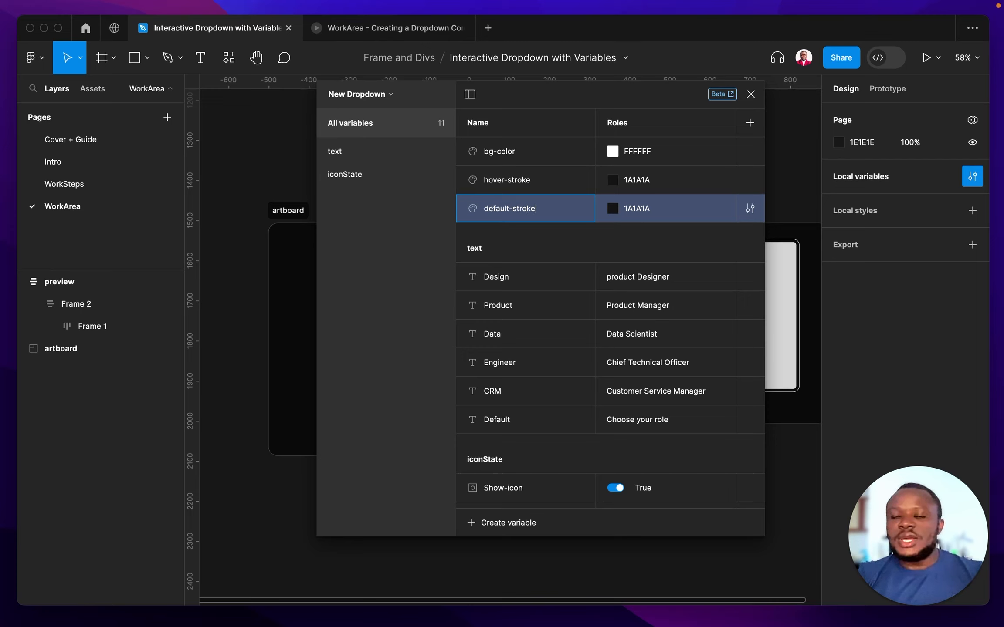
key(Return)
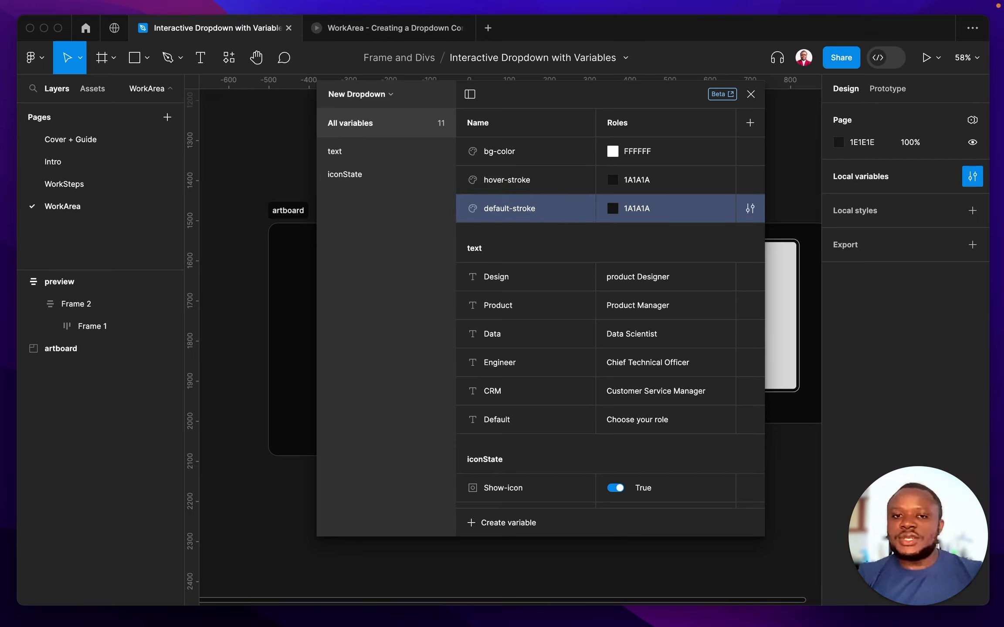
Step: Set the default-stroke variable's color to FFFFFF
click(643, 213)
text(ffffff)
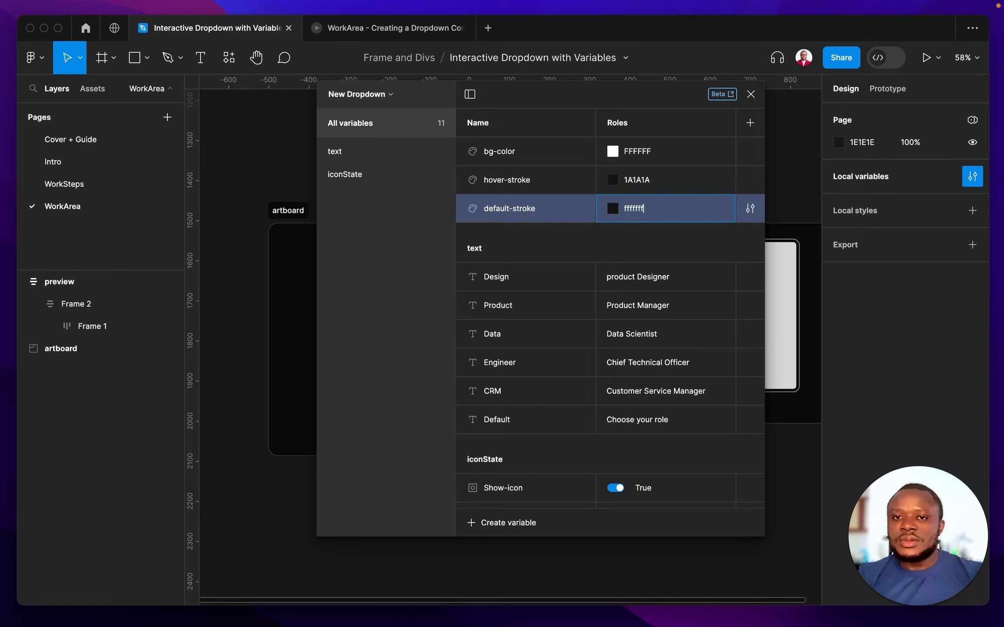
key(Return)
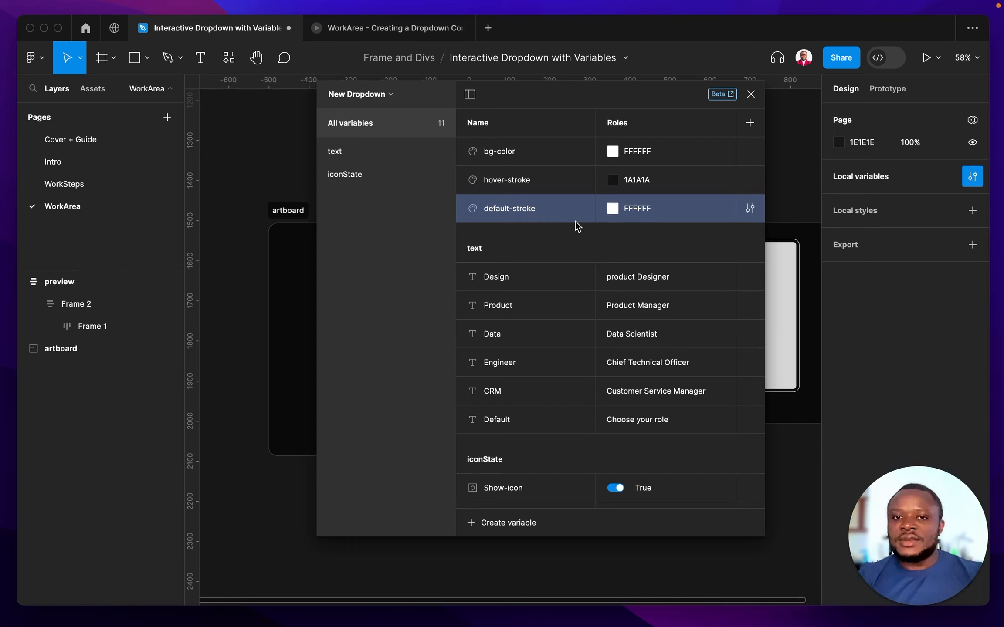
Step: Duplicate the default-stroke variable, name the copy "text-color" and set its color to 1A1A1A
key(super+d)
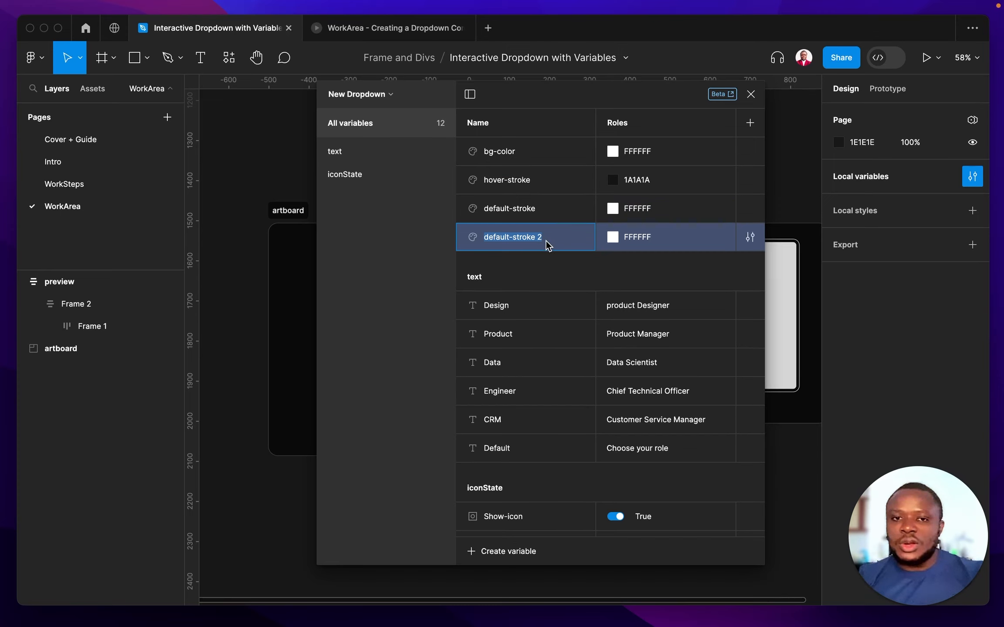
text(te)
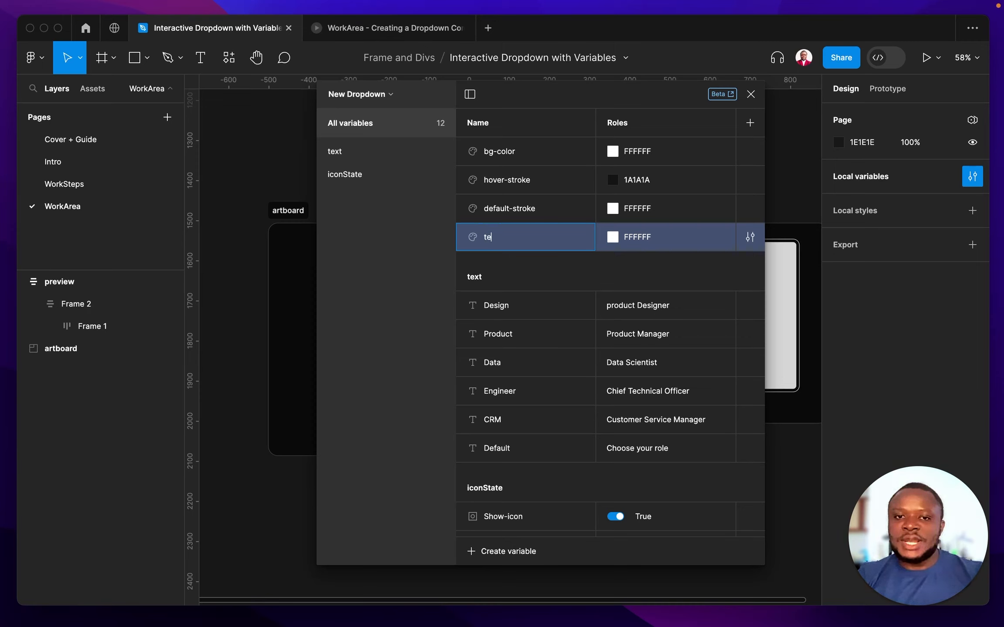
key(BackSpace)
text(text-color)
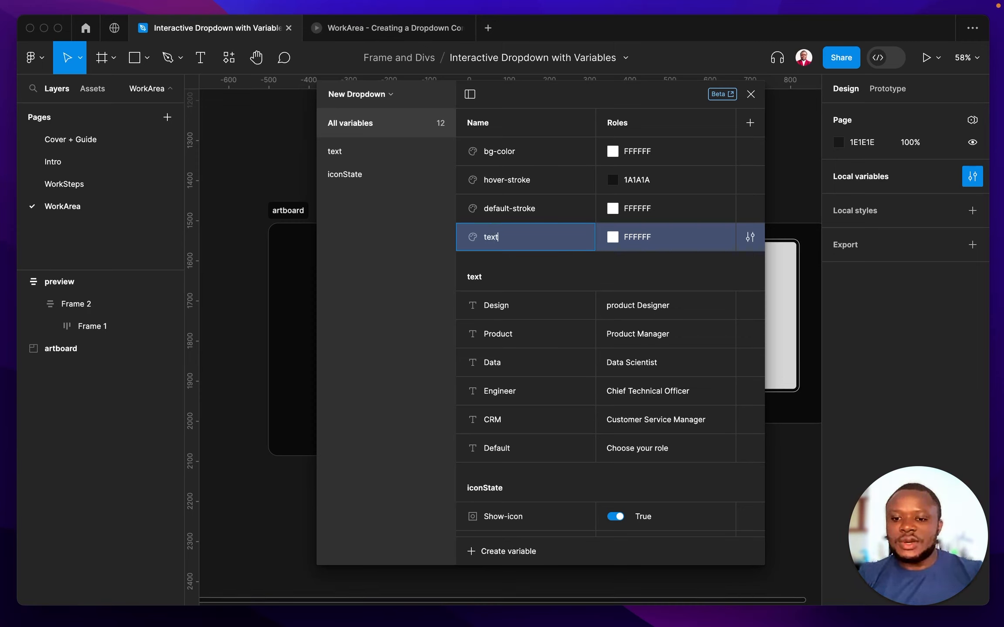
click(639, 242)
text(1)
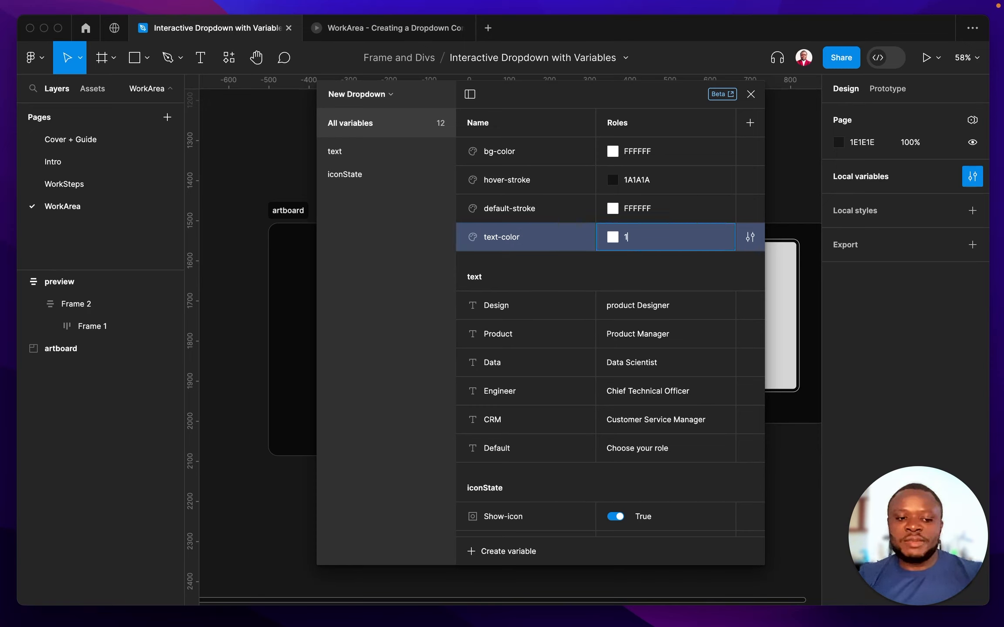
text(A1A1A)
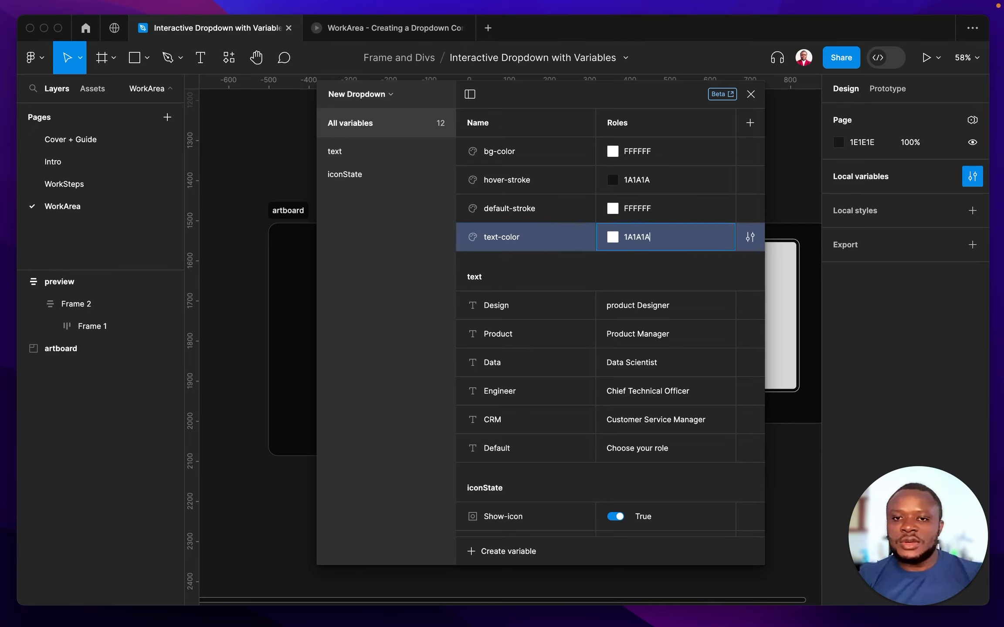
key(Return)
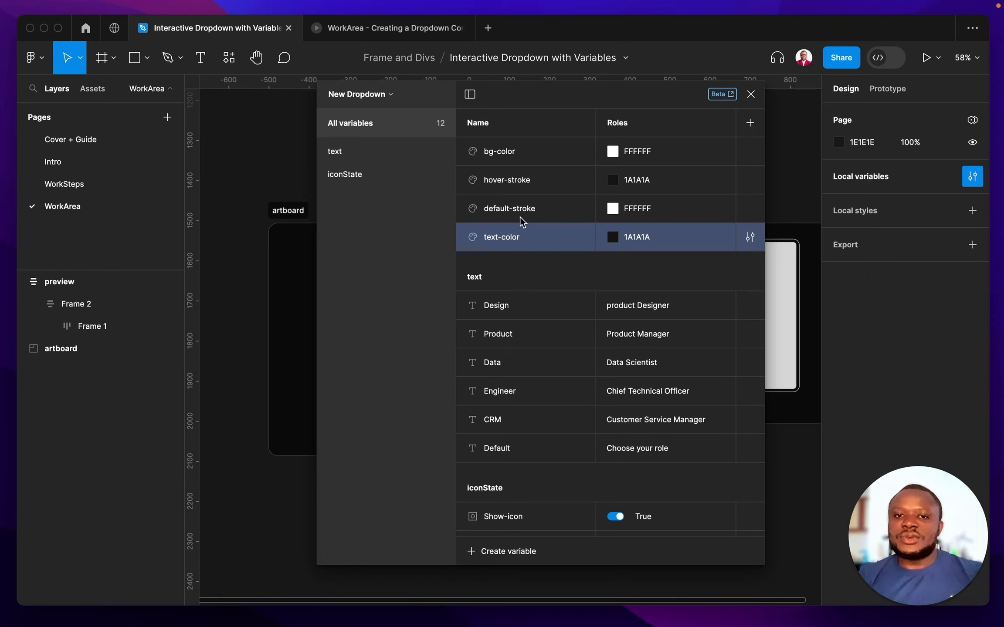
Step: Group the bg-color, hover-stroke, default-stroke and text-color variables into a new group named "colors"
shift+click(515, 152)
right_click(515, 152)
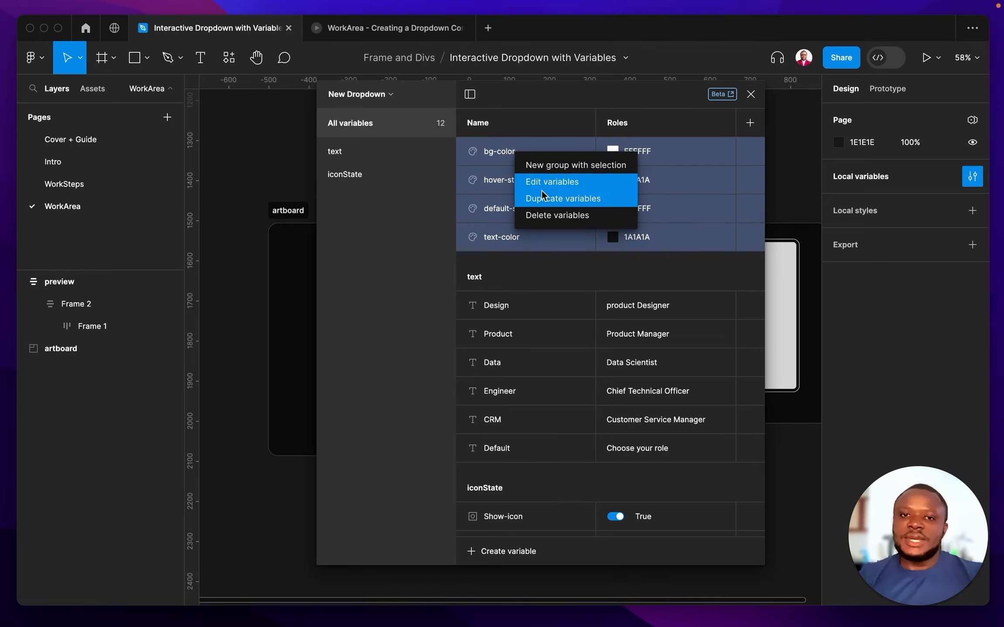
click(534, 172)
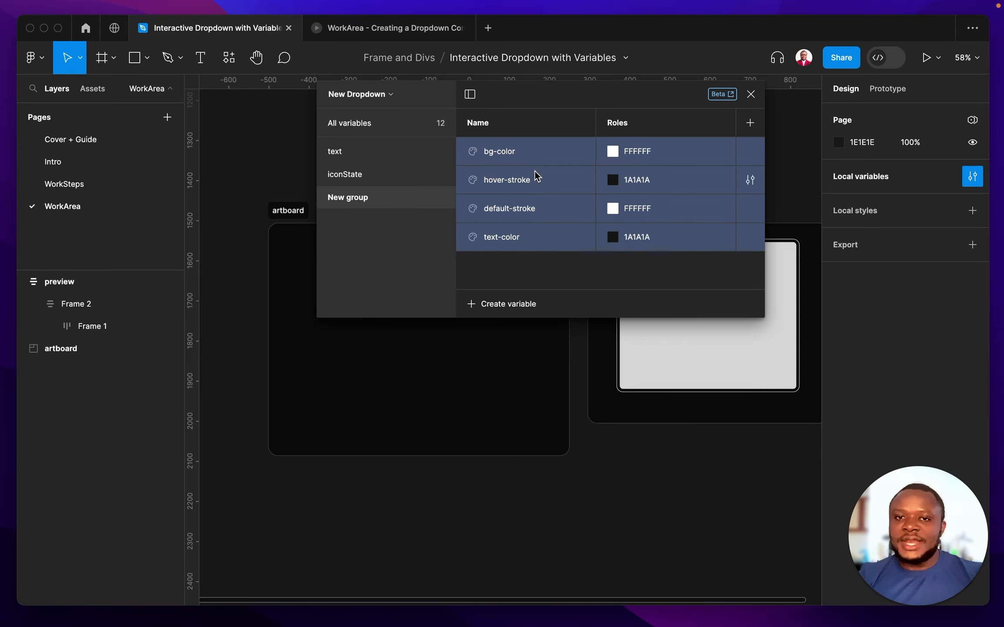
double_click(342, 203)
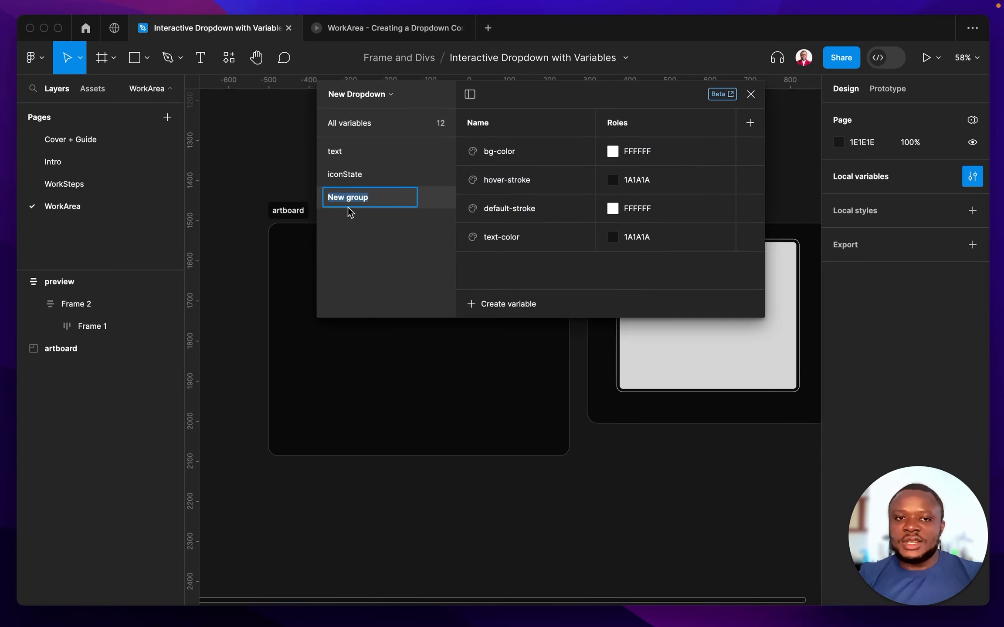
text(colors)
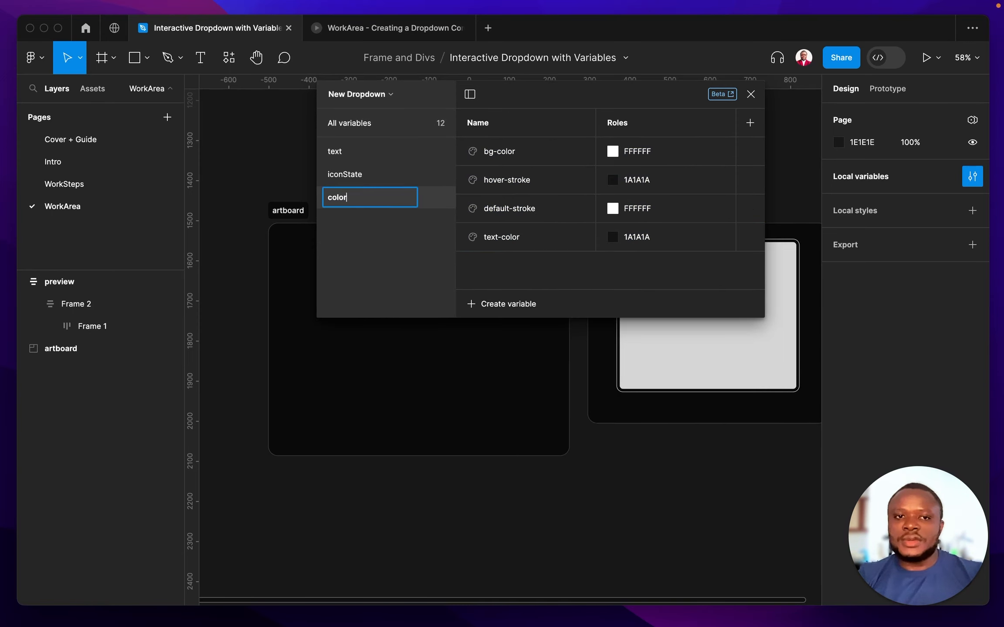
key(Return)
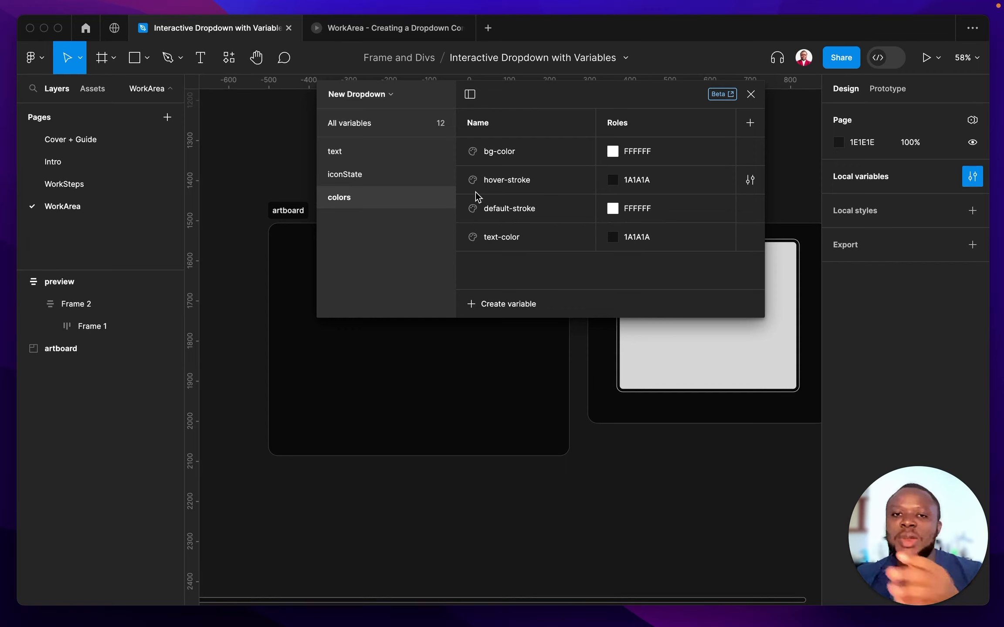
Step: Review the iconState and text groups and the full variable list, leaving the local variables closed
click(366, 174)
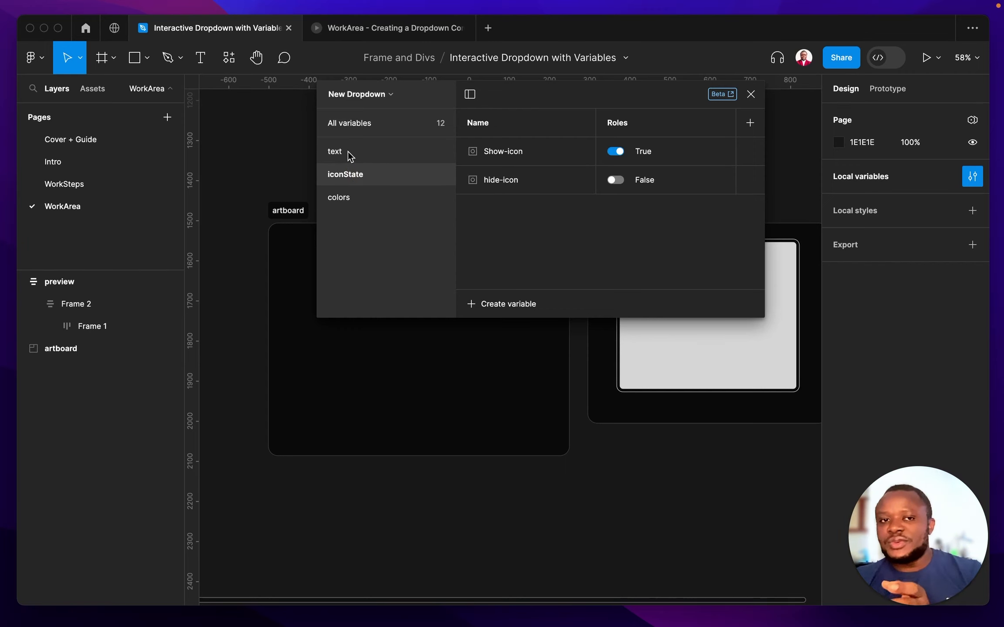
click(348, 152)
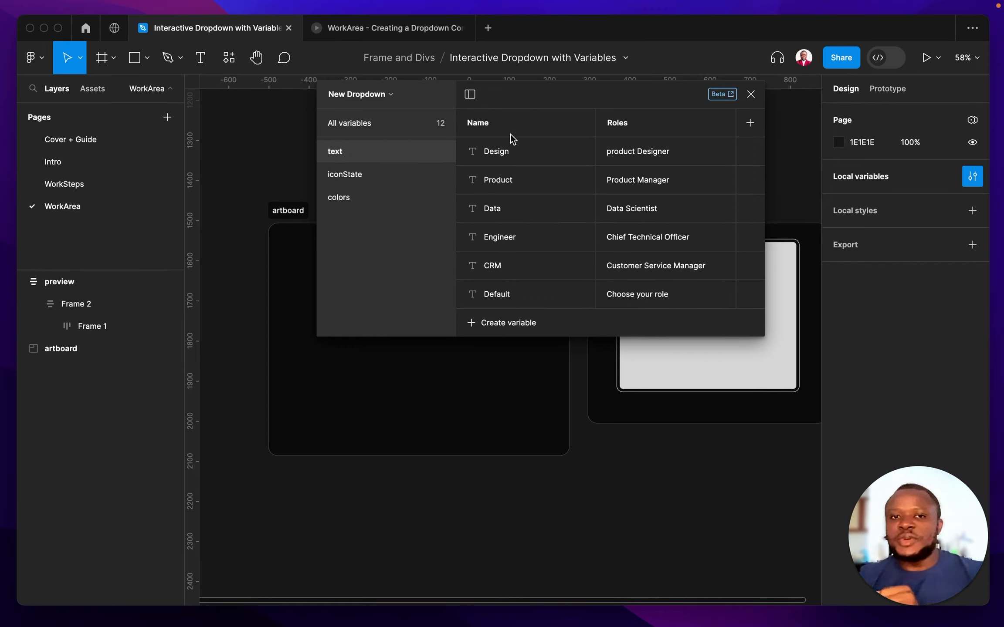
click(750, 94)
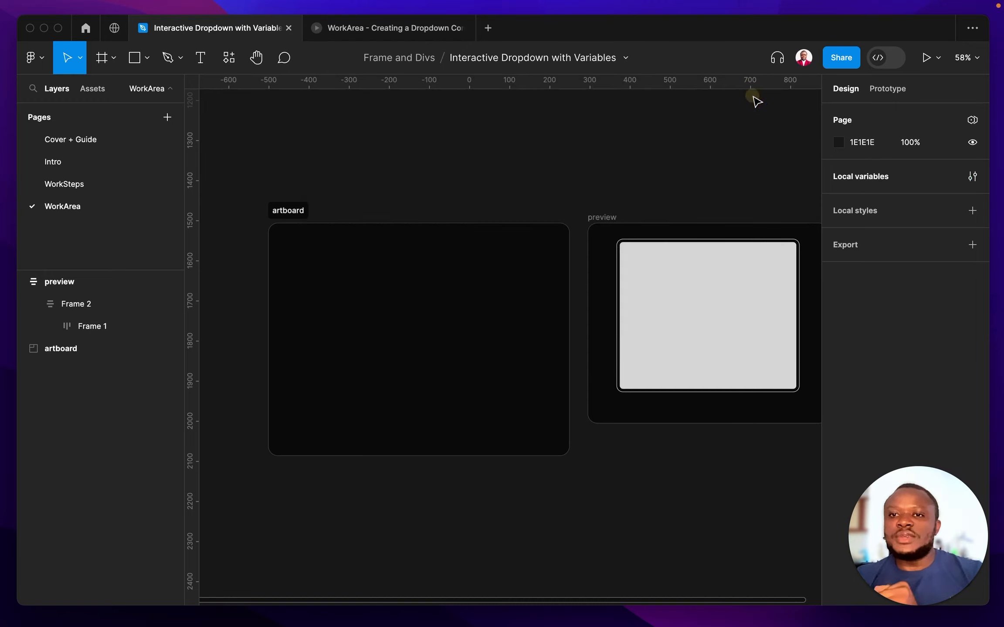
click(619, 168)
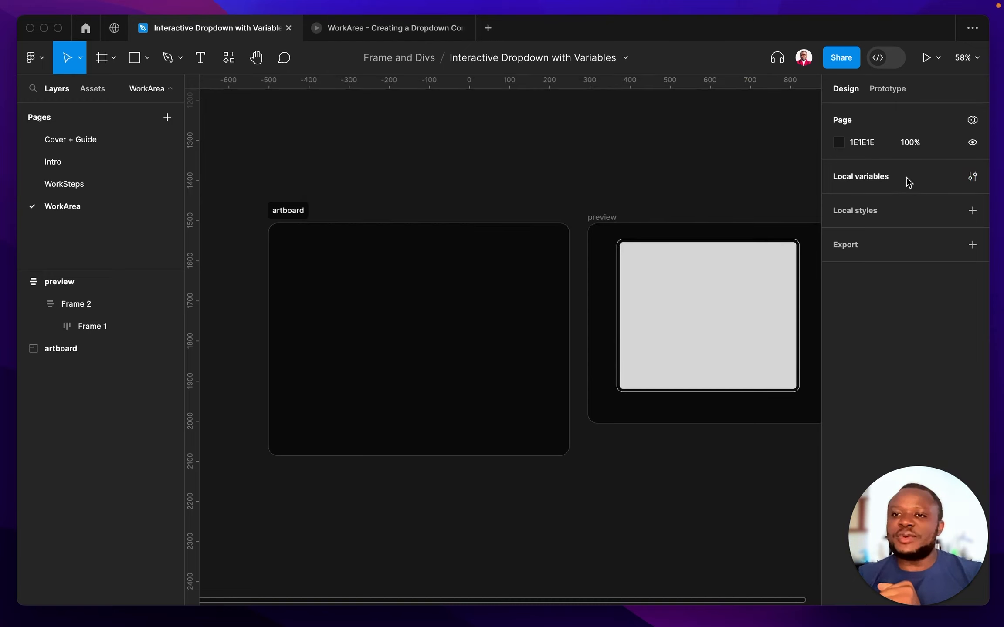
click(973, 177)
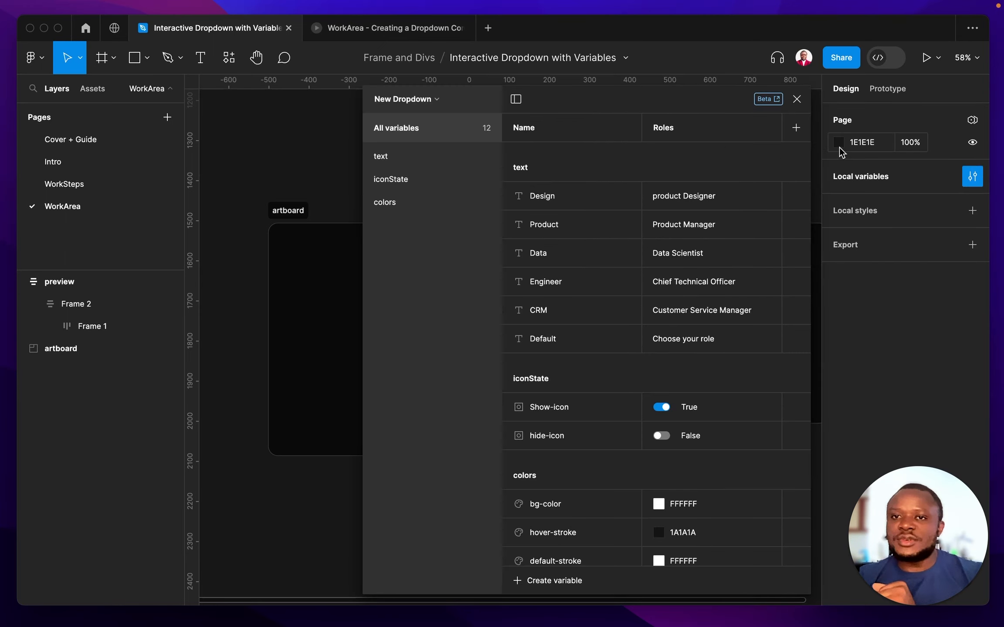
click(805, 97)
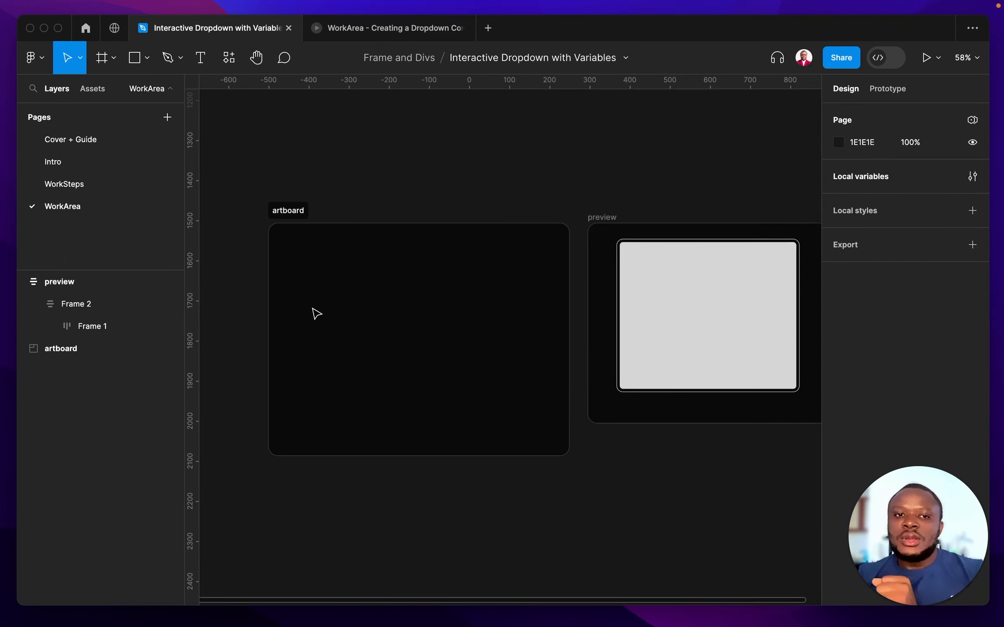
Step: Add a text layer reading "Choose your role" inside the artboard section
click(300, 272)
scroll(350, 348, up, 5)
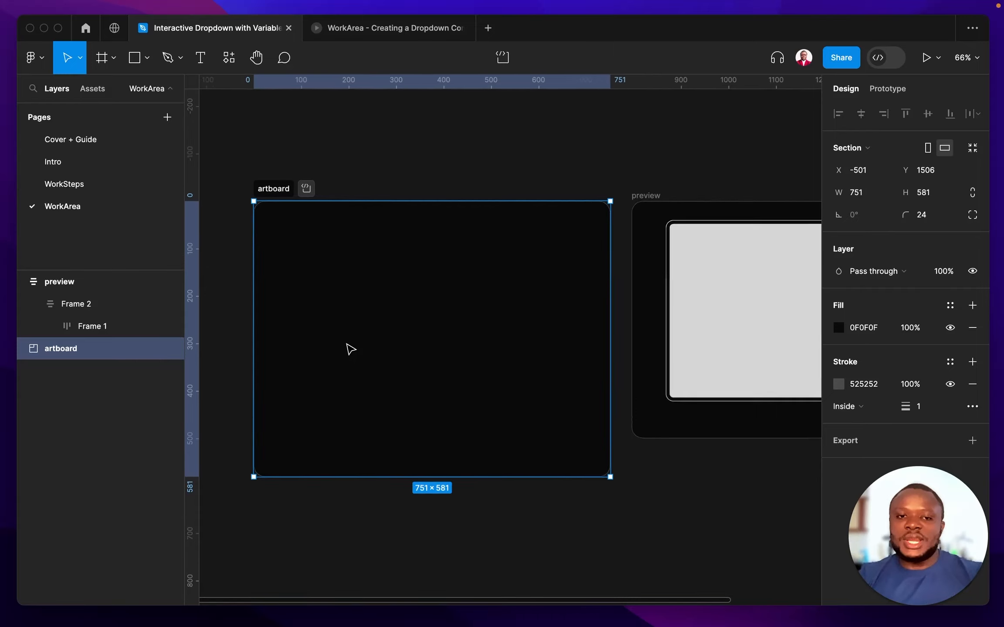
key(t)
click(367, 363)
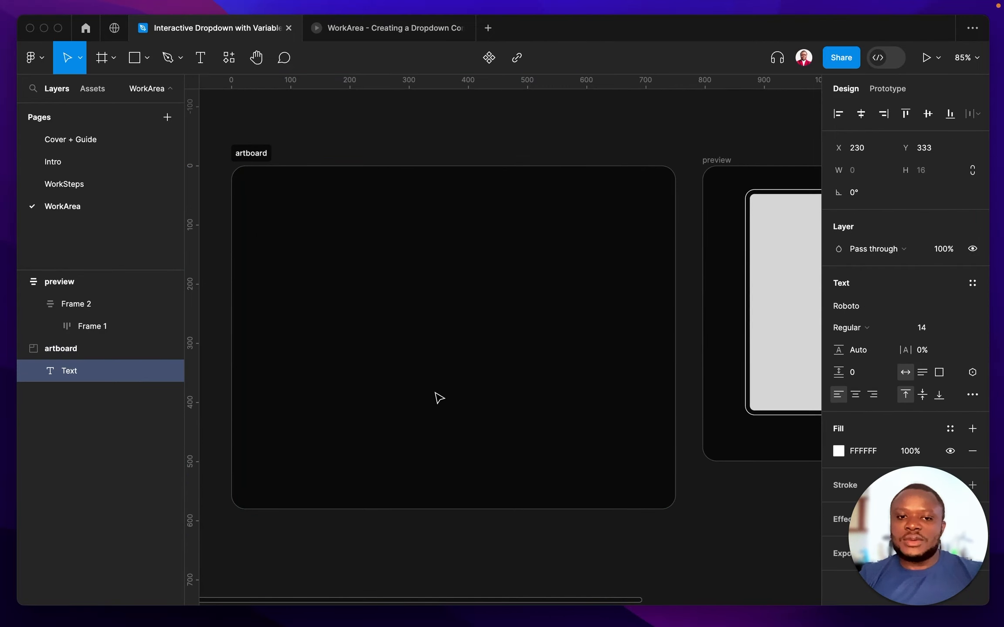
text(Cho)
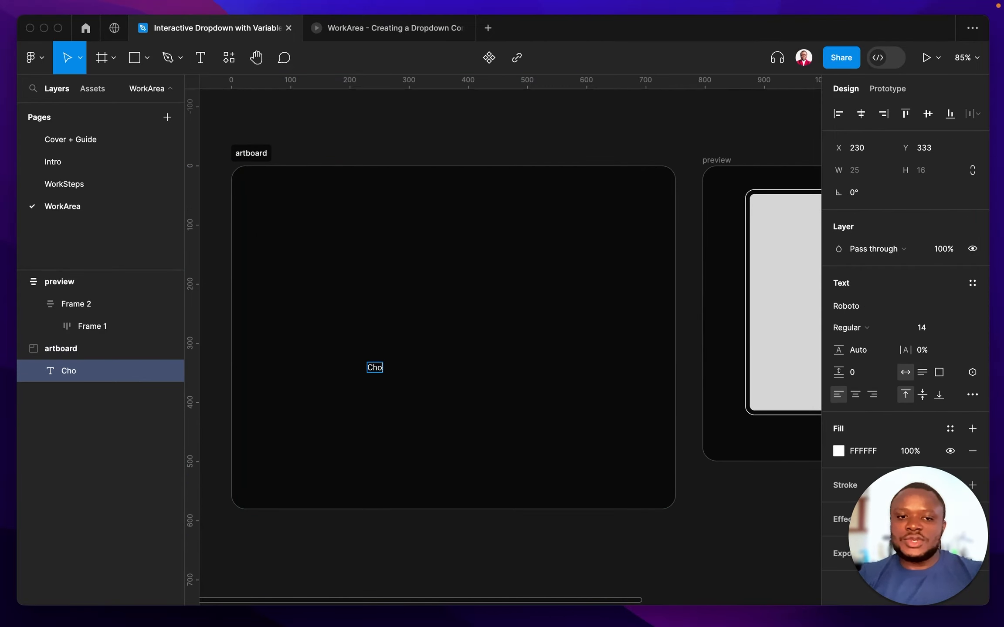
text(ose yo)
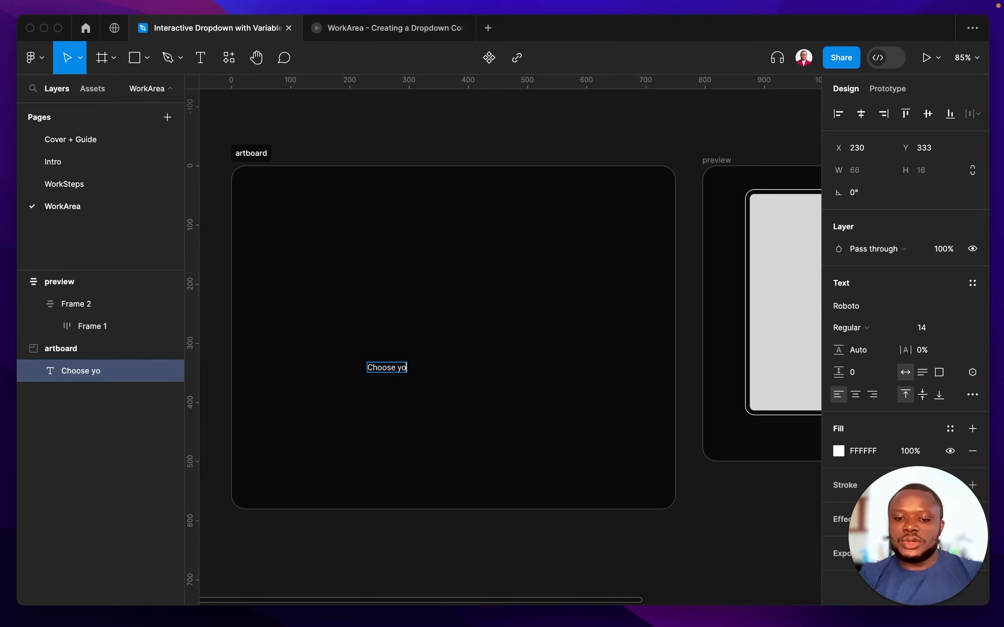
text(ur role)
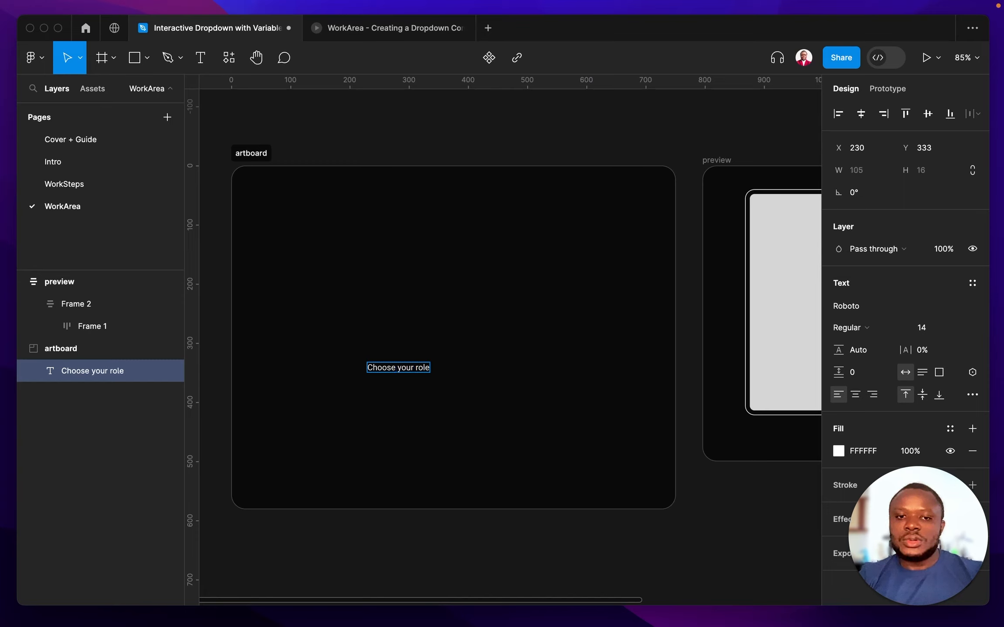
Step: Replace the "Choose your role" text on the artboard with "Button text here"
click(410, 398)
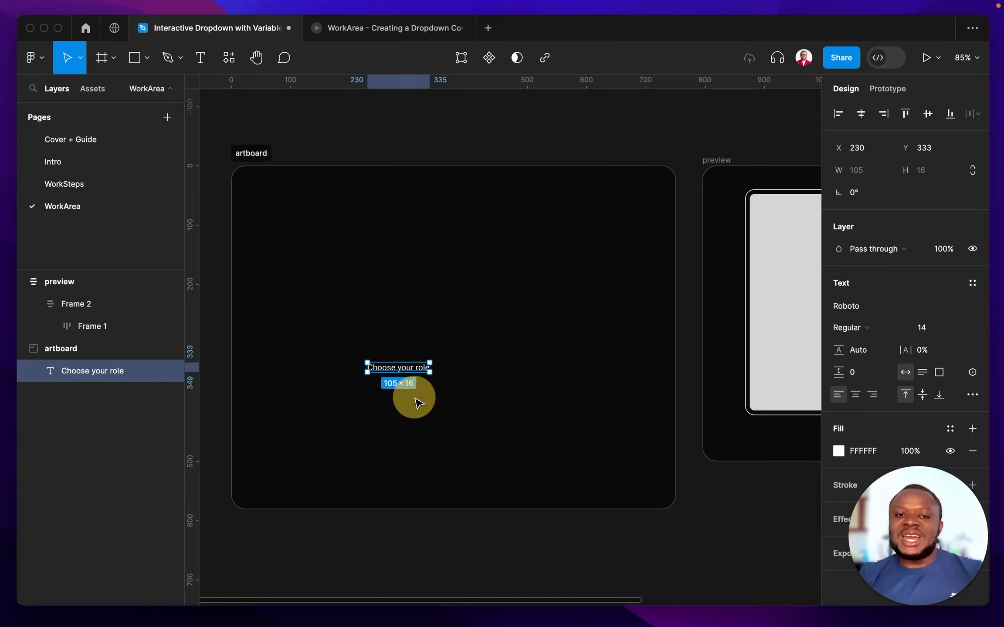
double_click(404, 370)
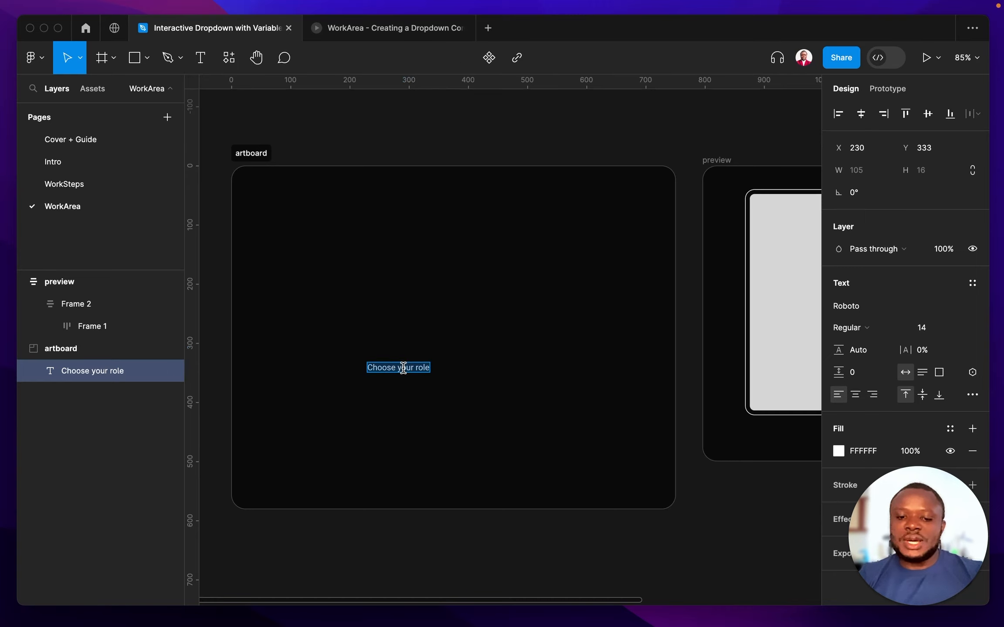
text(Button)
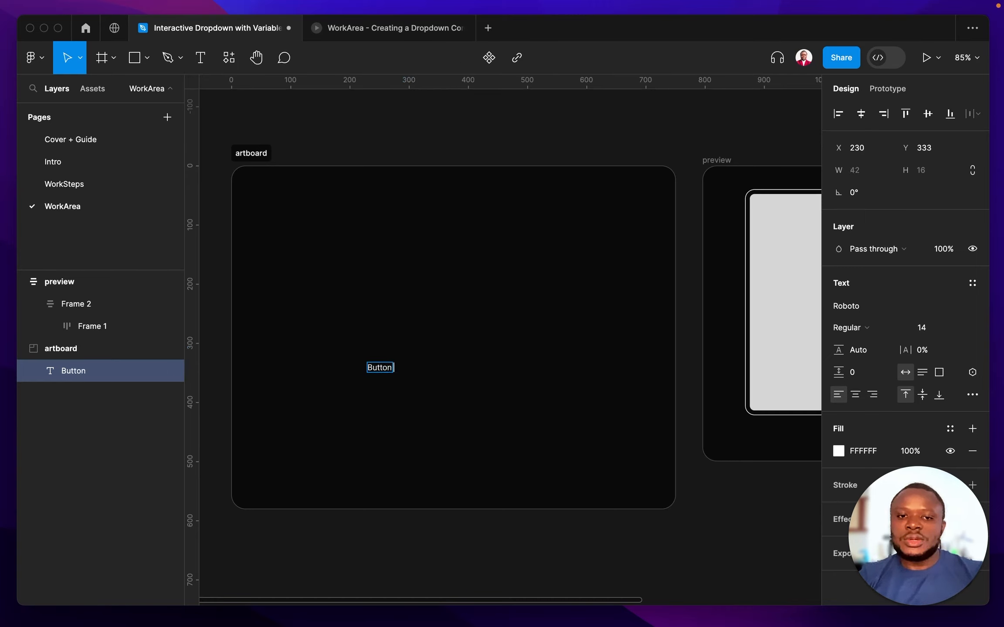
text( txext here)
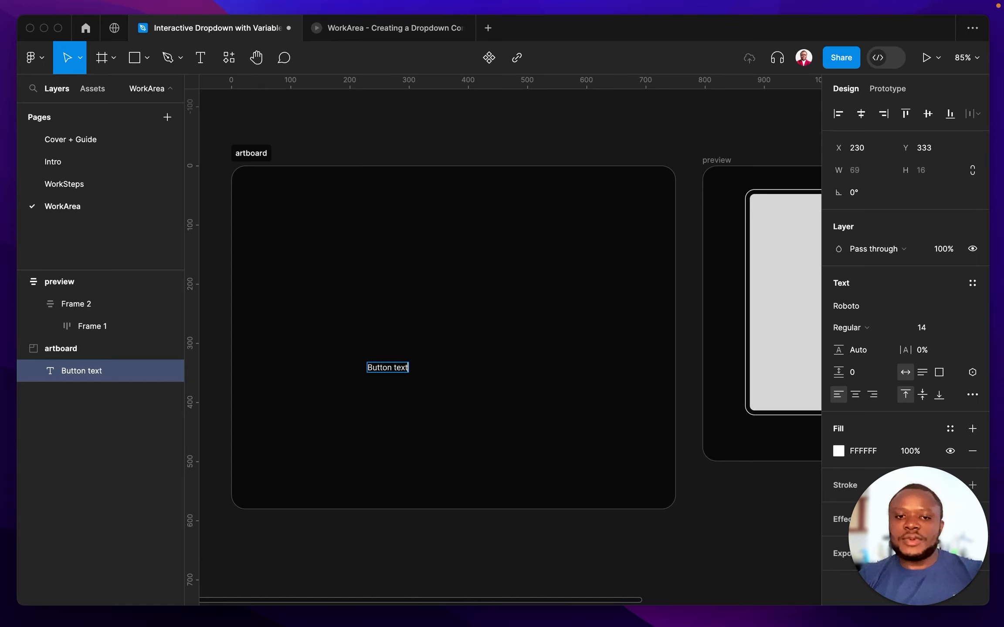
key(Escape)
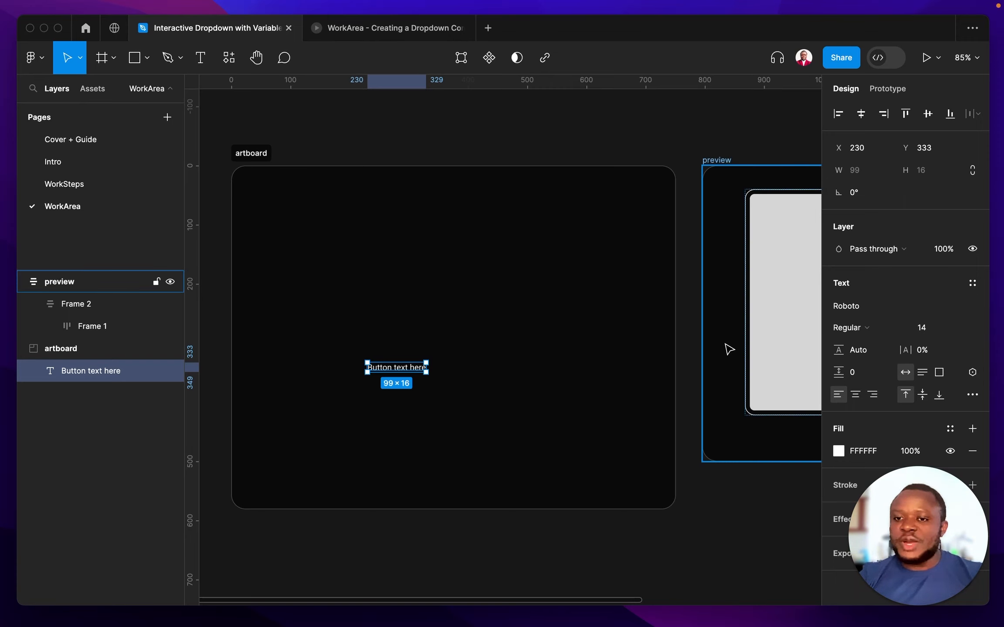
Step: Wrap the "Button text here" layer in an auto layout frame and name the frame "button"
key(shift+a)
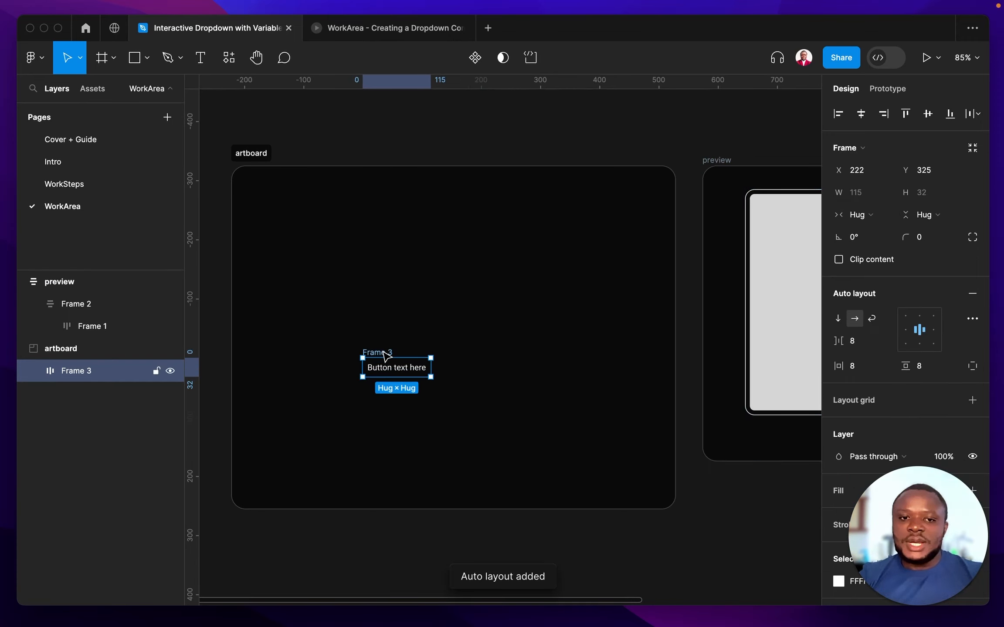
double_click(382, 351)
text(button)
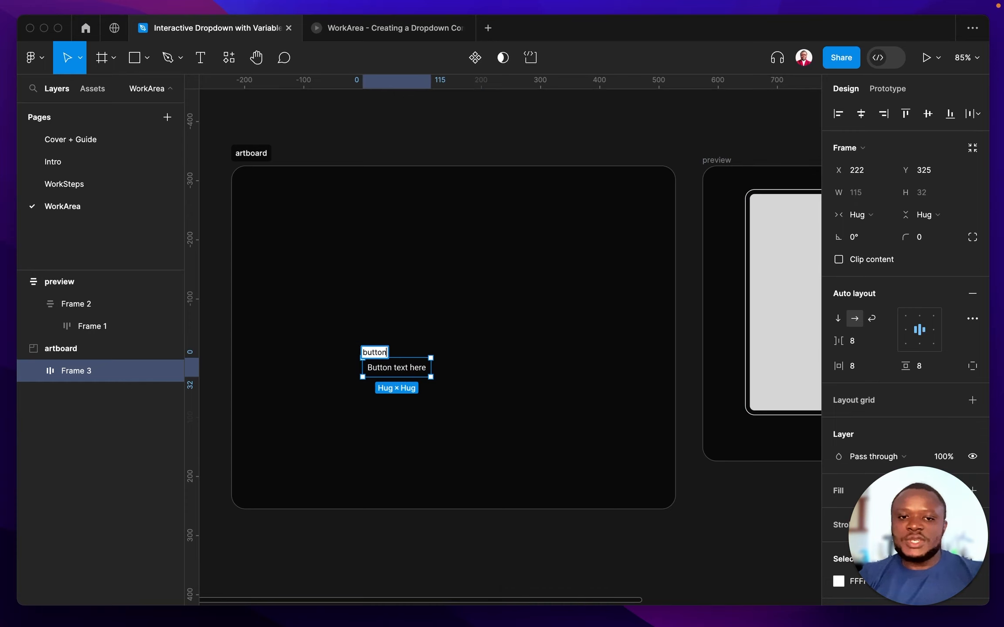
key(Return)
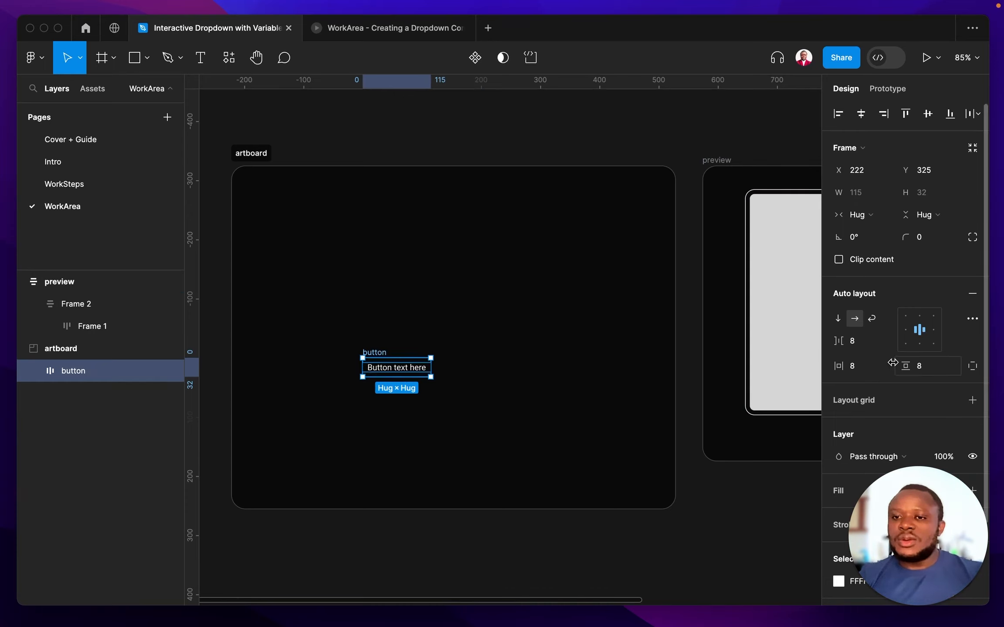
Step: Set the button frame's horizontal and vertical padding to 10 and its corner radius to 8
click(864, 369)
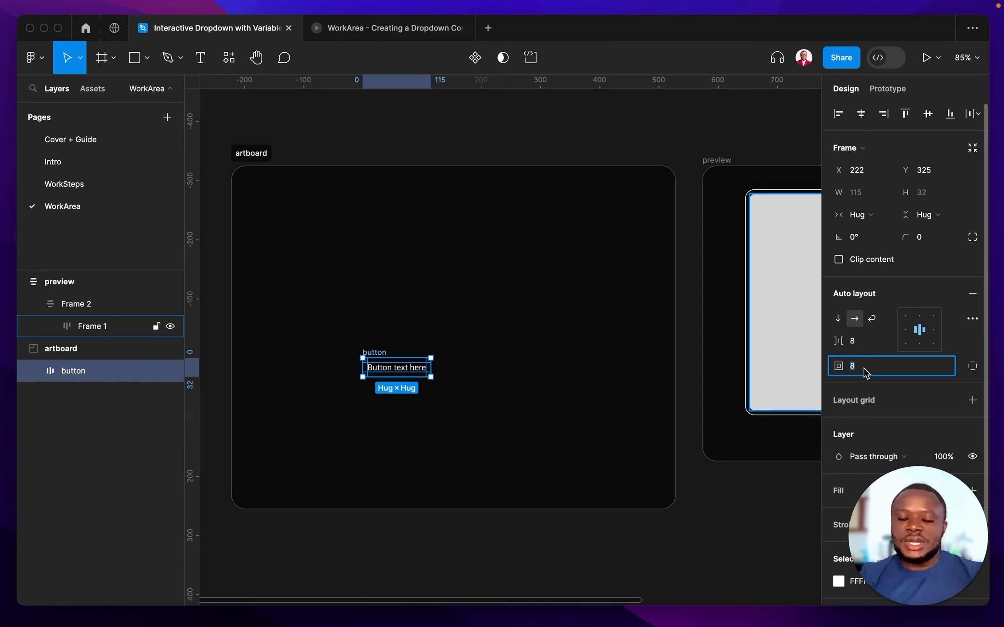
key(Return)
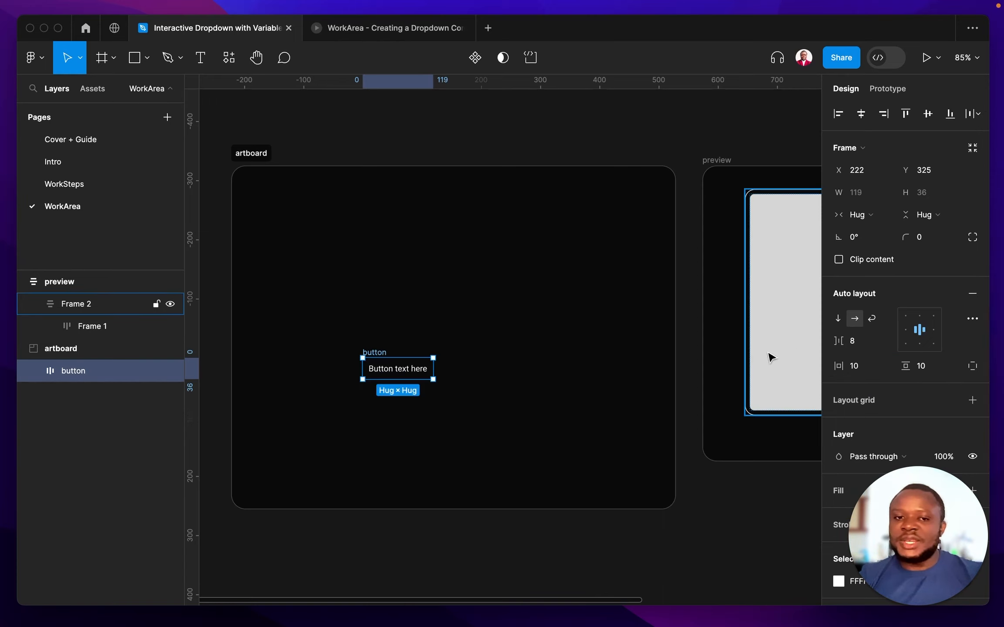
click(953, 242)
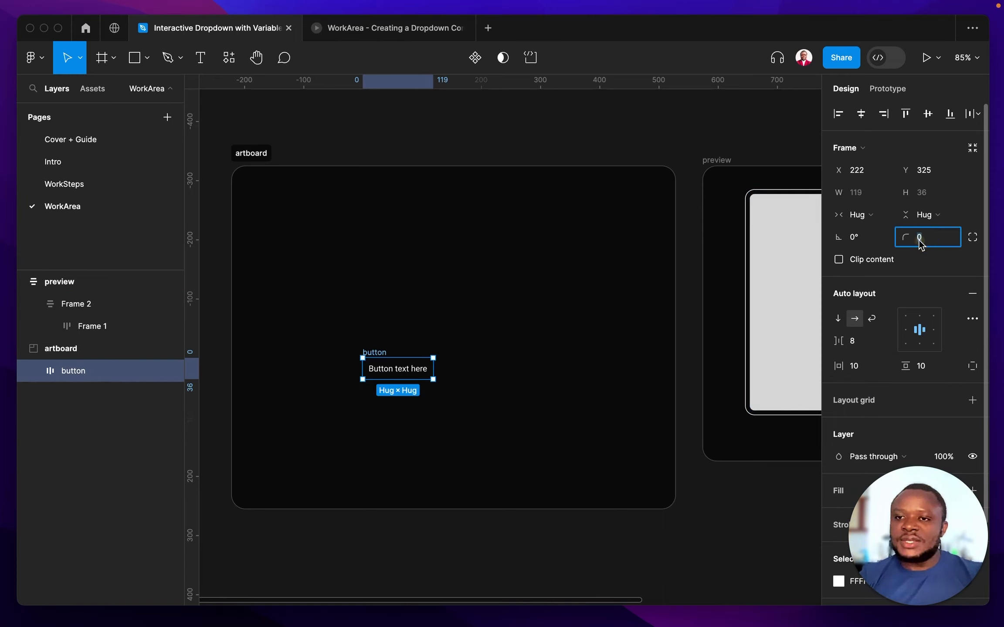
text(8)
key(Return)
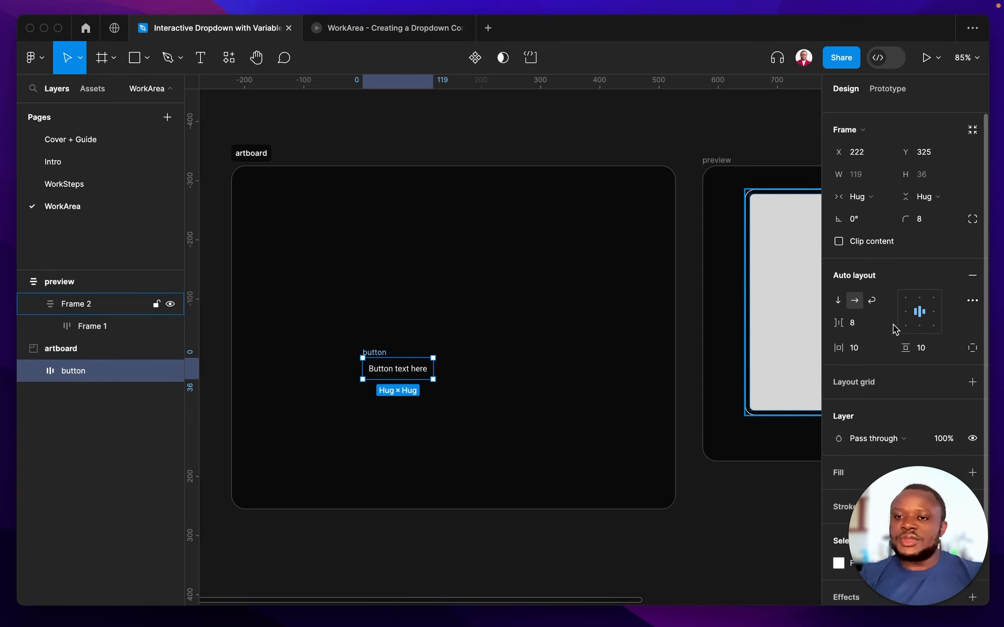
Step: Fill the button frame with the bg-color variable from the New Dropdown collection
scroll(894, 327, down, 3)
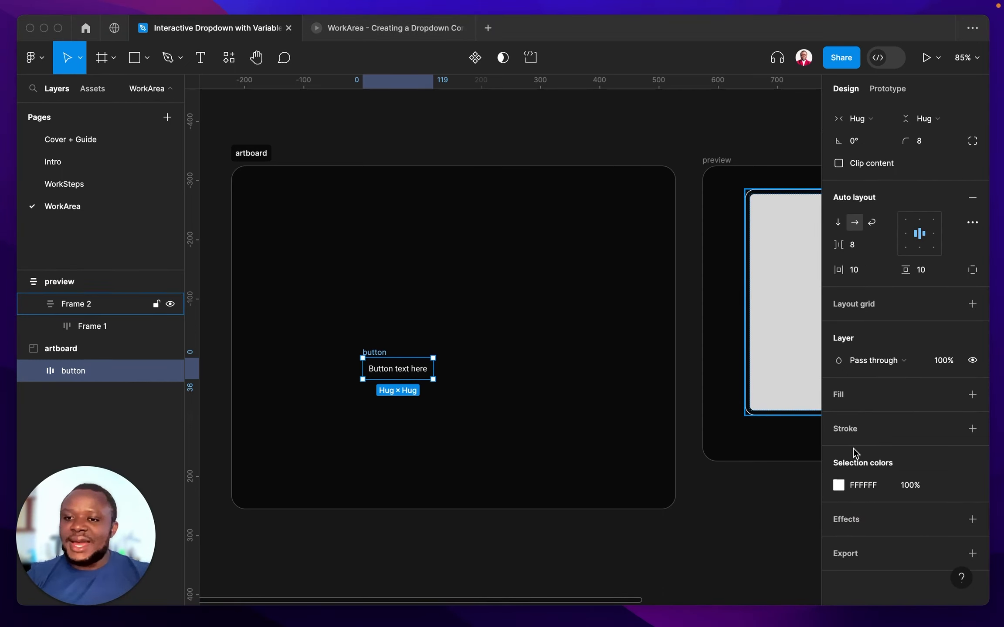
click(953, 396)
click(949, 395)
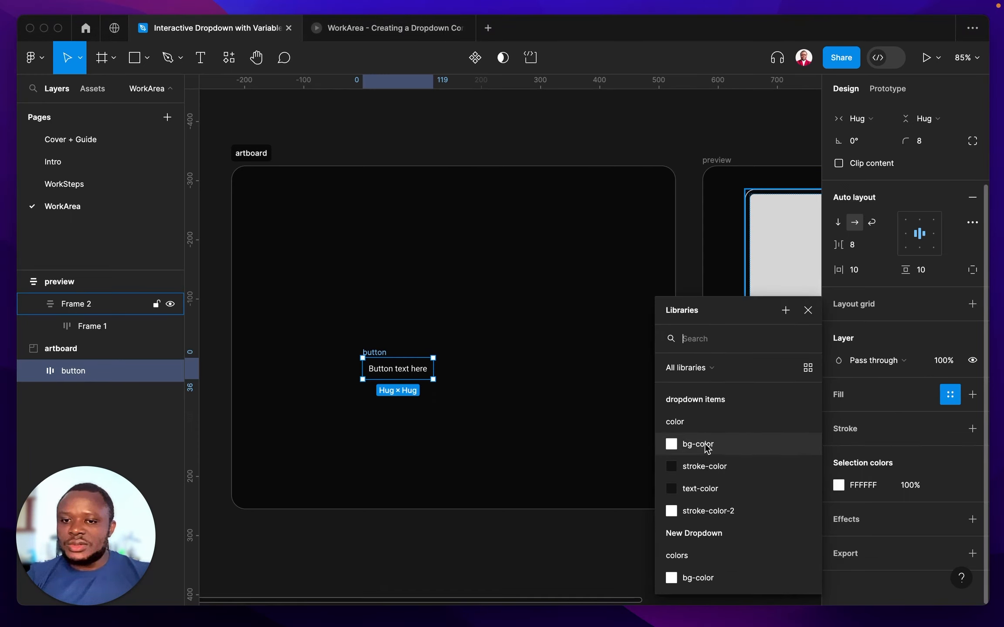
scroll(706, 446, down, 3)
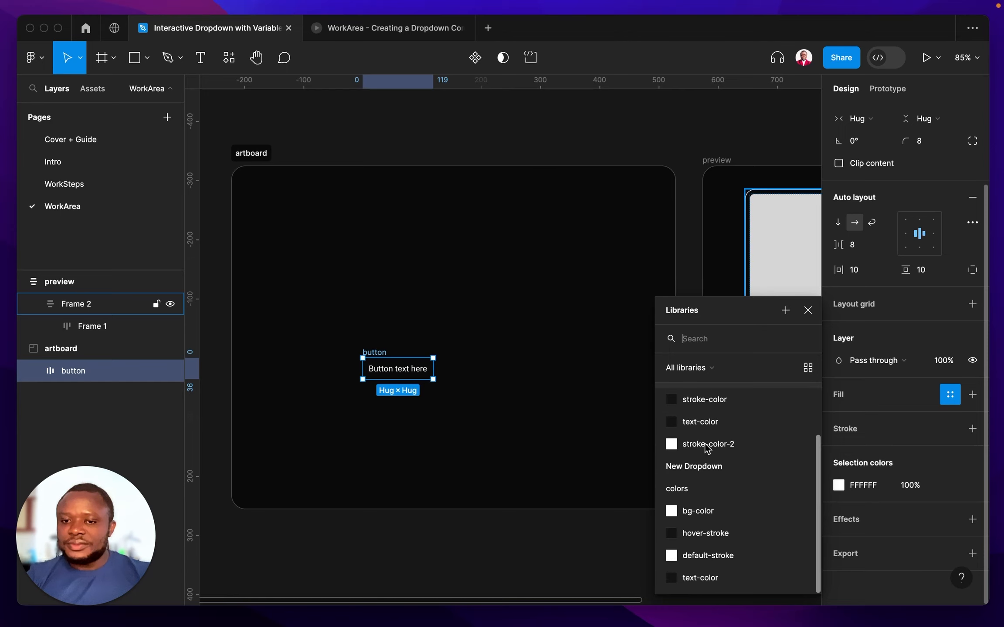
click(701, 512)
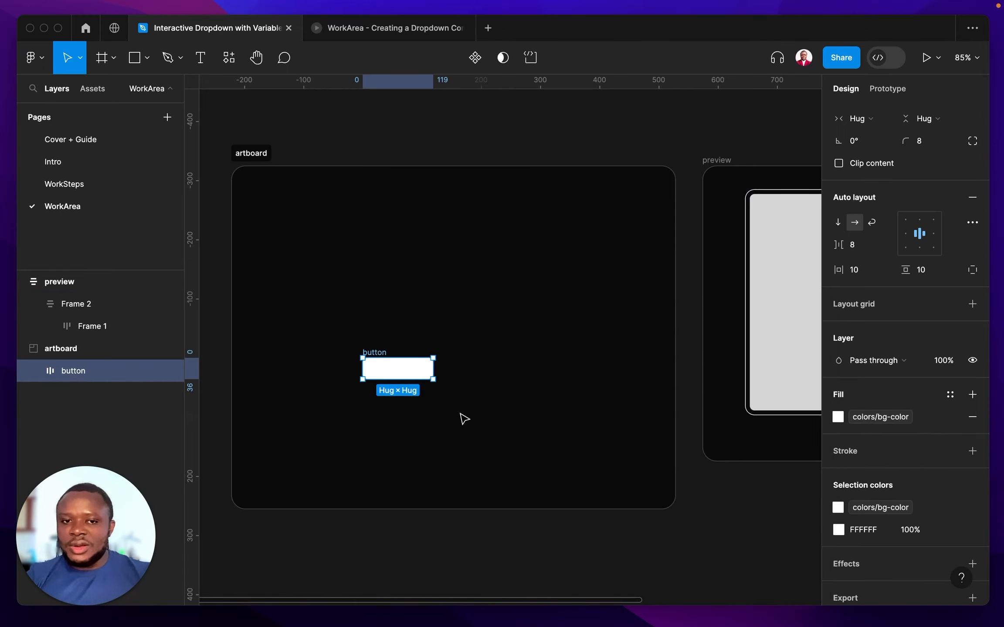
Step: Replace the button text's FFFFFF color with the New Dropdown collection's text-color variable
click(951, 538)
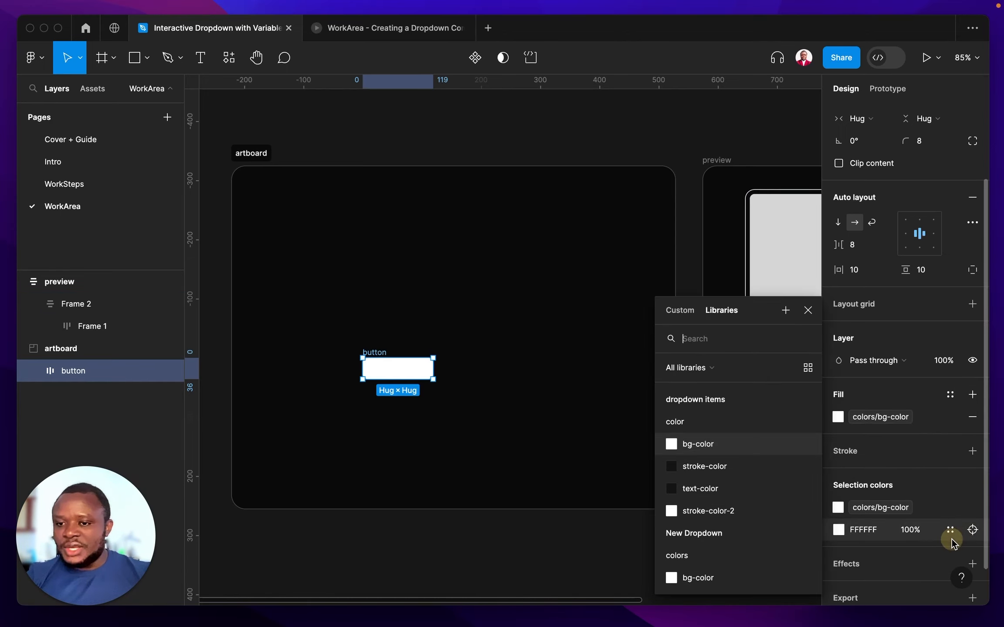
scroll(731, 527, down, 3)
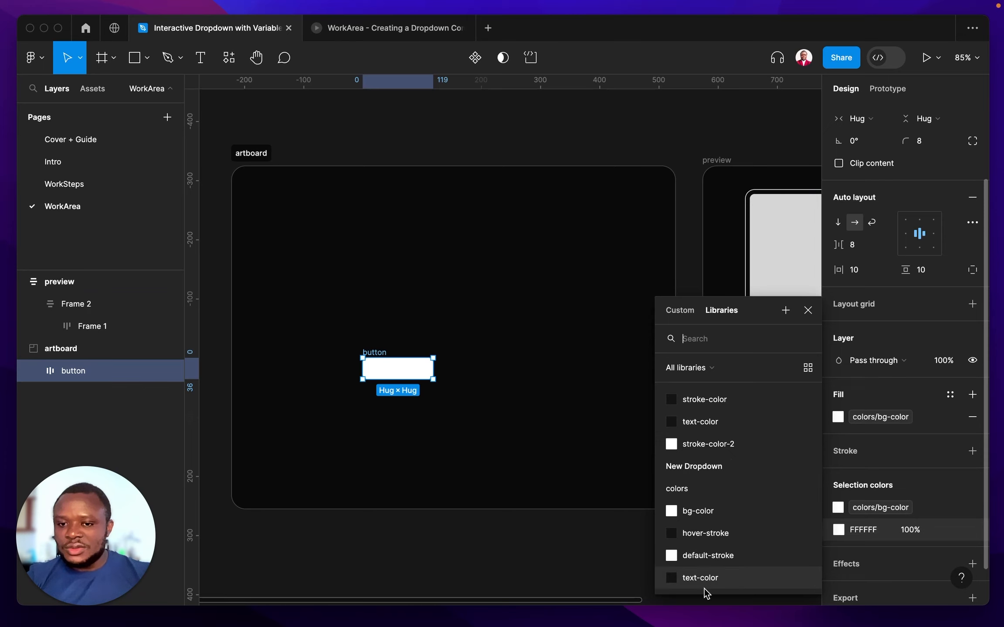
click(702, 576)
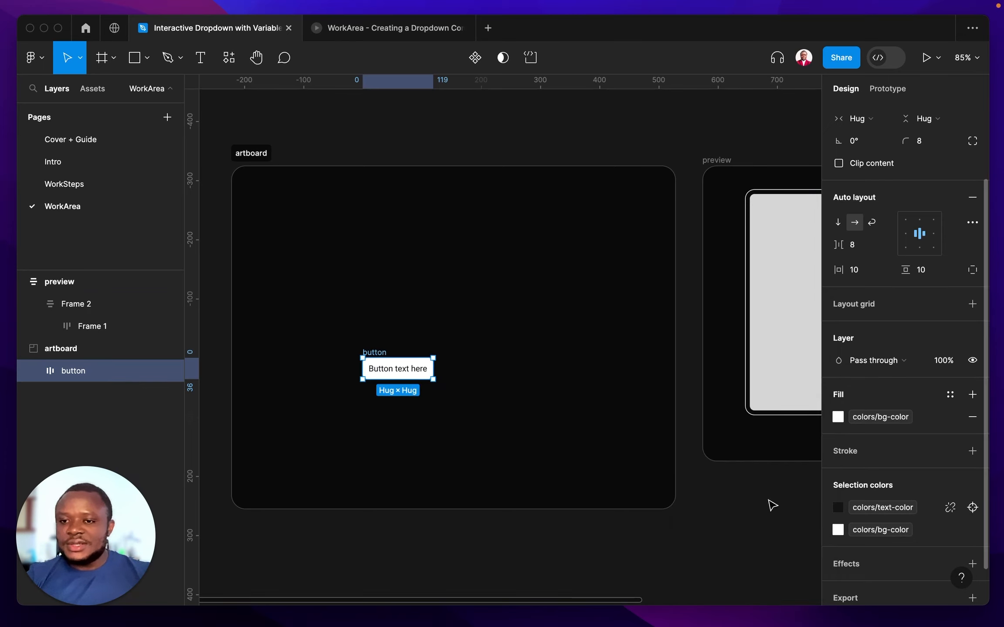
Step: Add a stroke to the button frame using the New Dropdown collection's default-stroke variable
scroll(336, 349, up, 5)
scroll(336, 349, up, 1)
scroll(336, 349, down, 3)
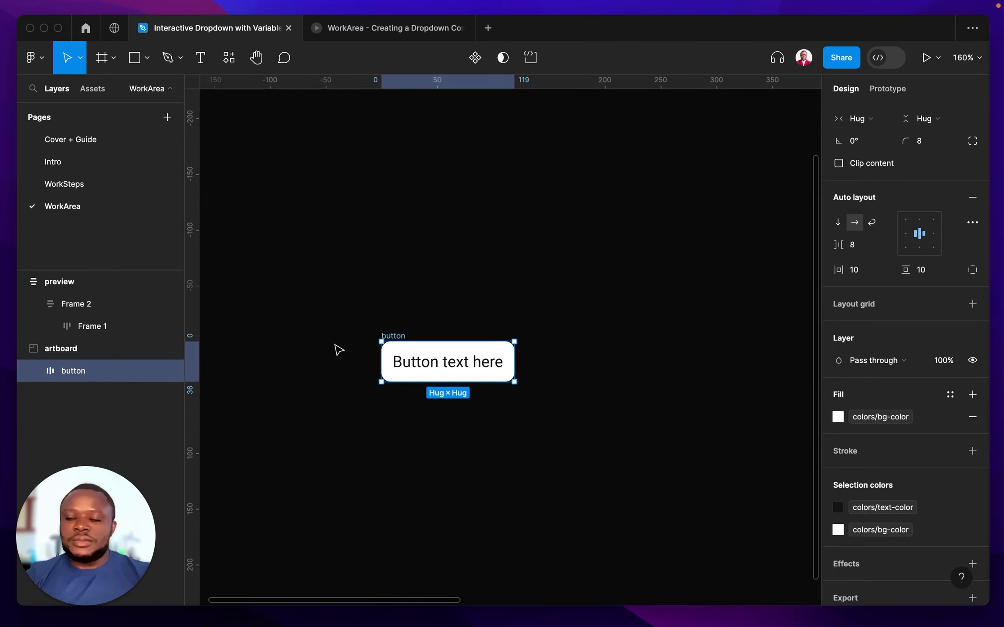
click(950, 452)
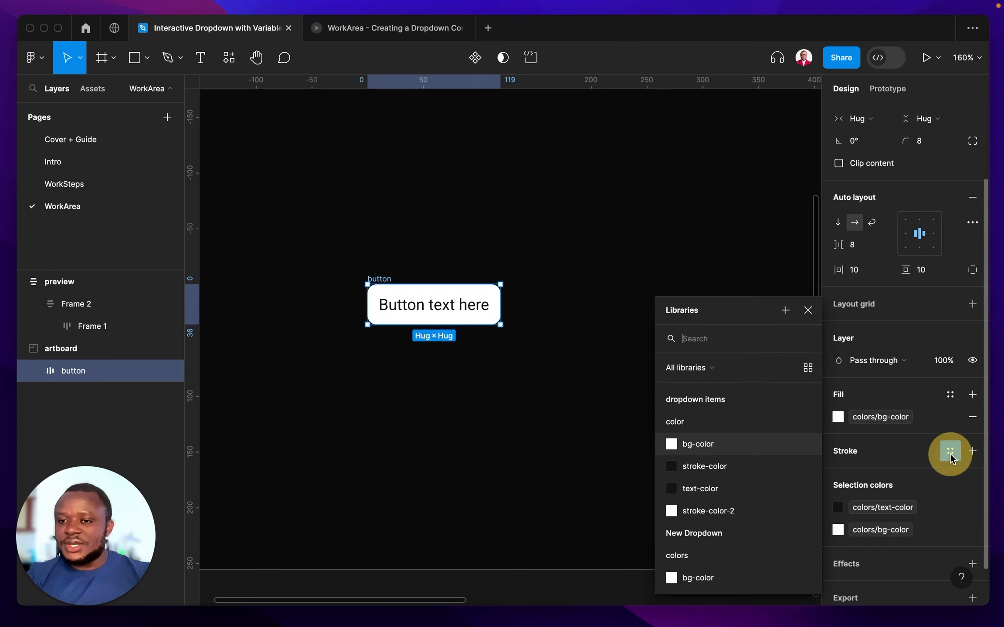
scroll(743, 536, down, 3)
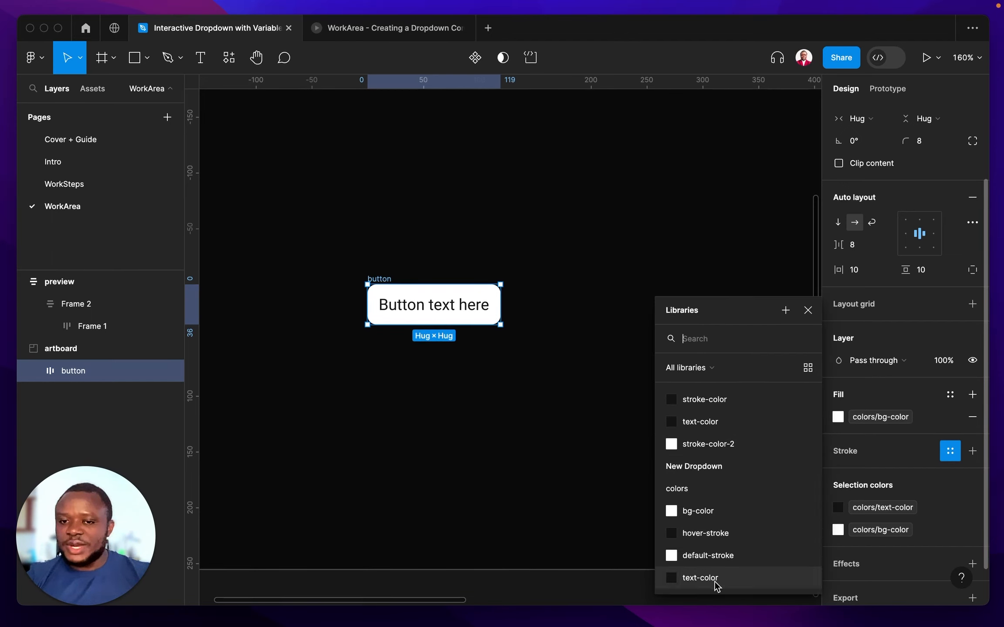
click(717, 557)
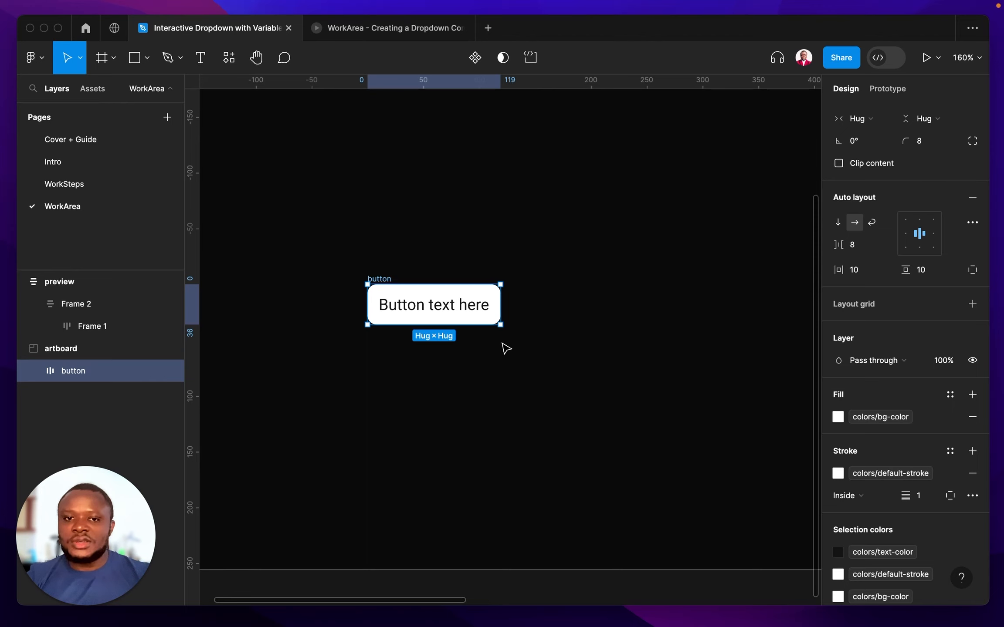
Step: Insert the chevron-down and chevron-up icons with the Feather Icons plugin and close the plugin
click(404, 304)
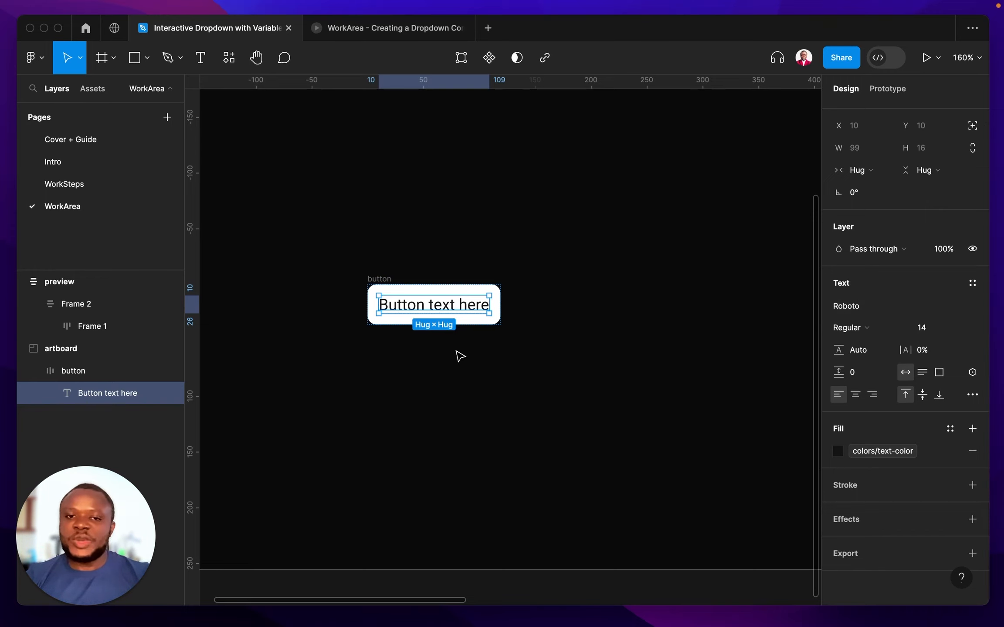
click(380, 279)
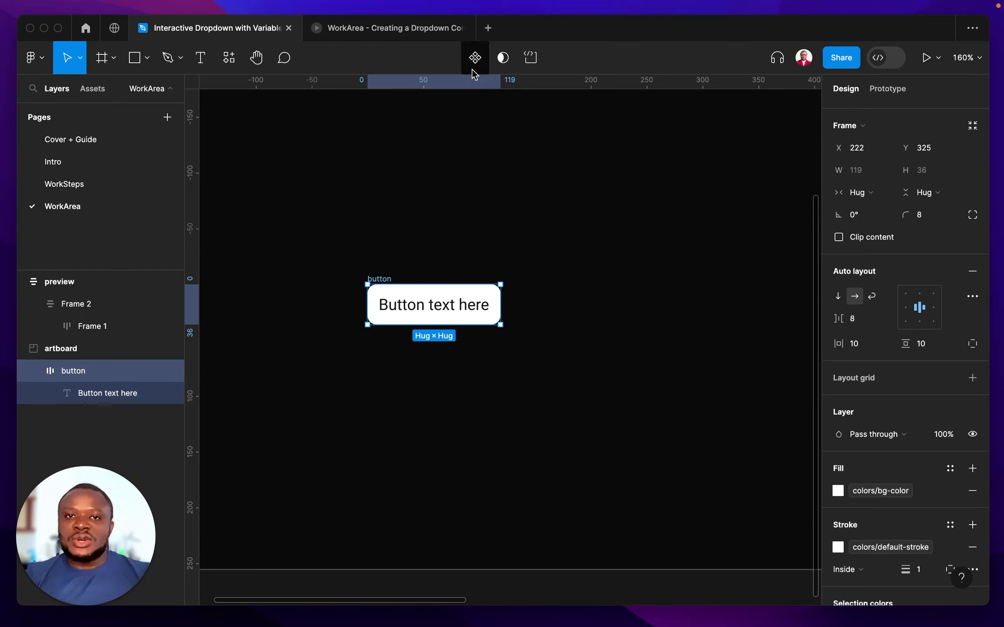
right_click(421, 312)
mouse_move(484, 479)
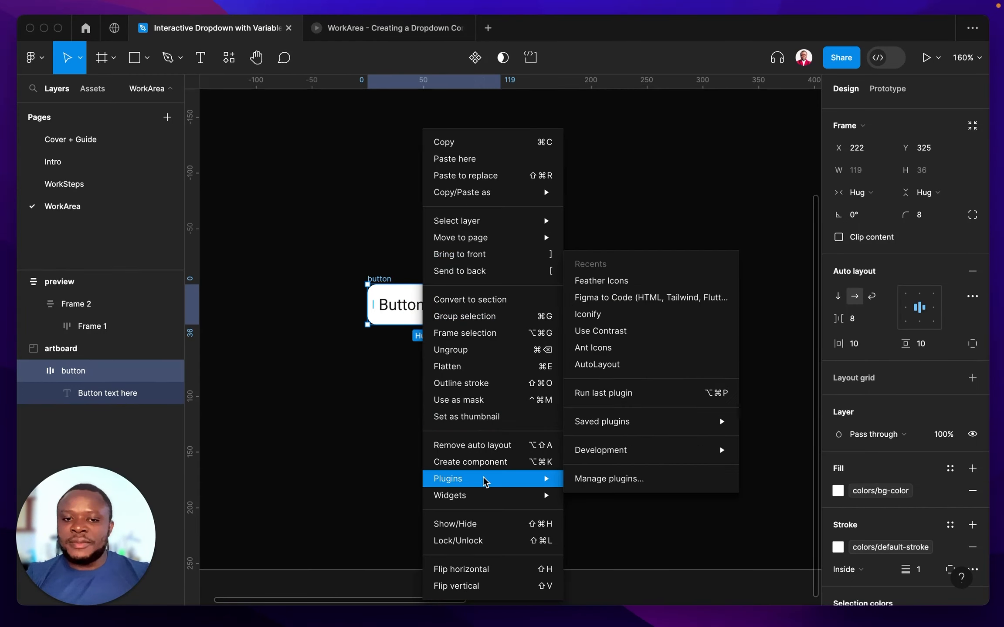
click(591, 282)
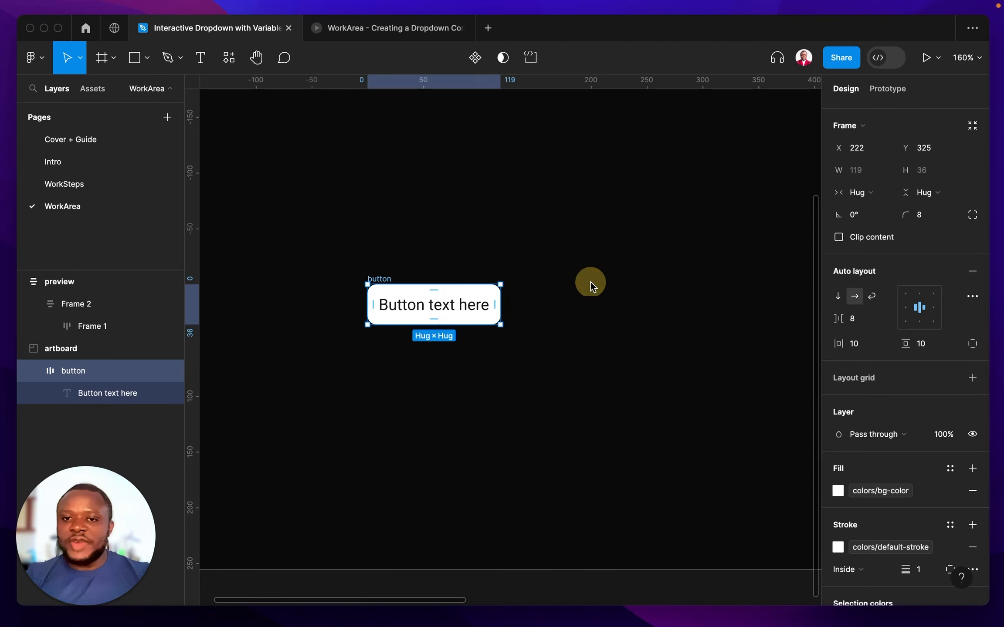
drag(308, 230, 653, 123)
scroll(685, 281, down, 3)
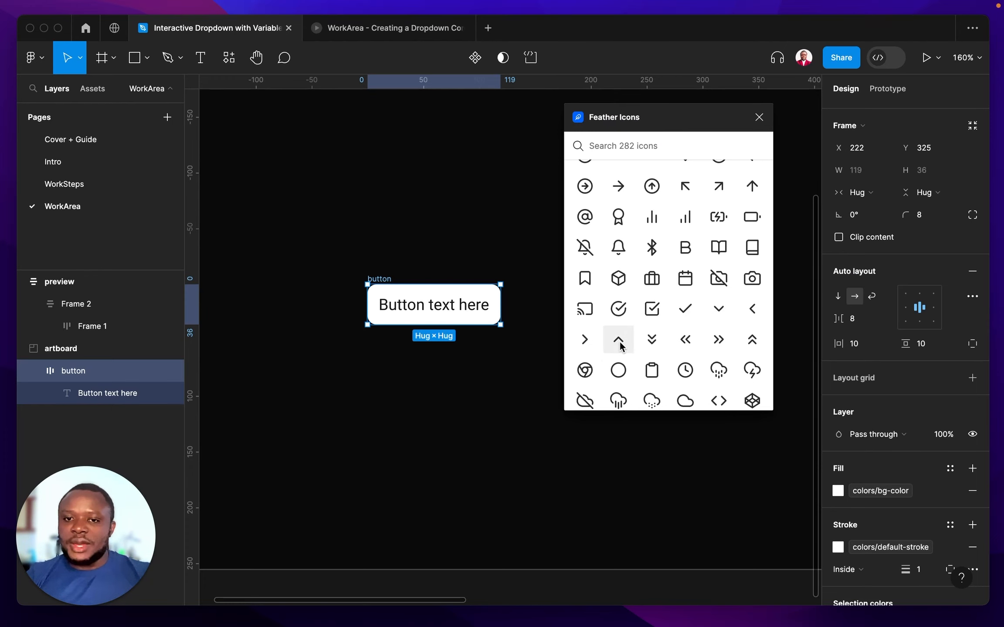
click(722, 314)
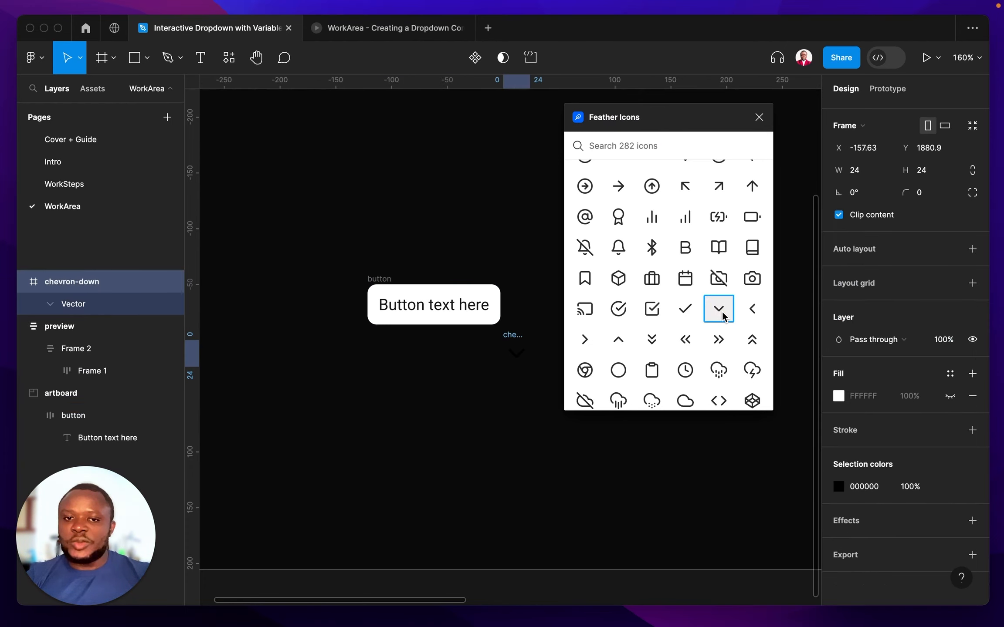
click(618, 342)
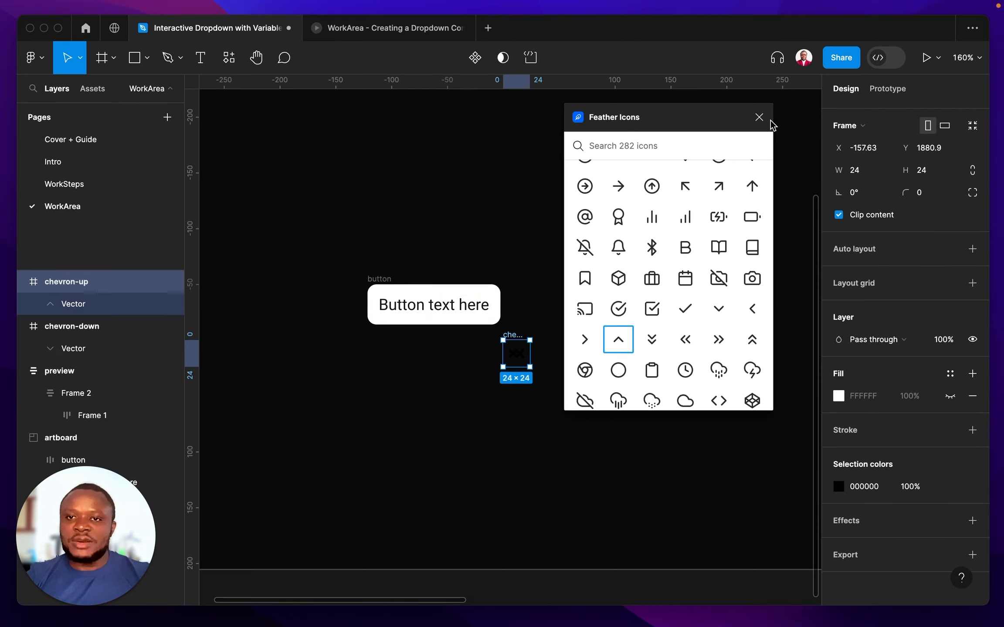
click(759, 117)
Step: Resize the chevron-up and chevron-down frames to fit their icons, then set both widths to 12 with proportions locked
drag(585, 310, 467, 438)
click(549, 403)
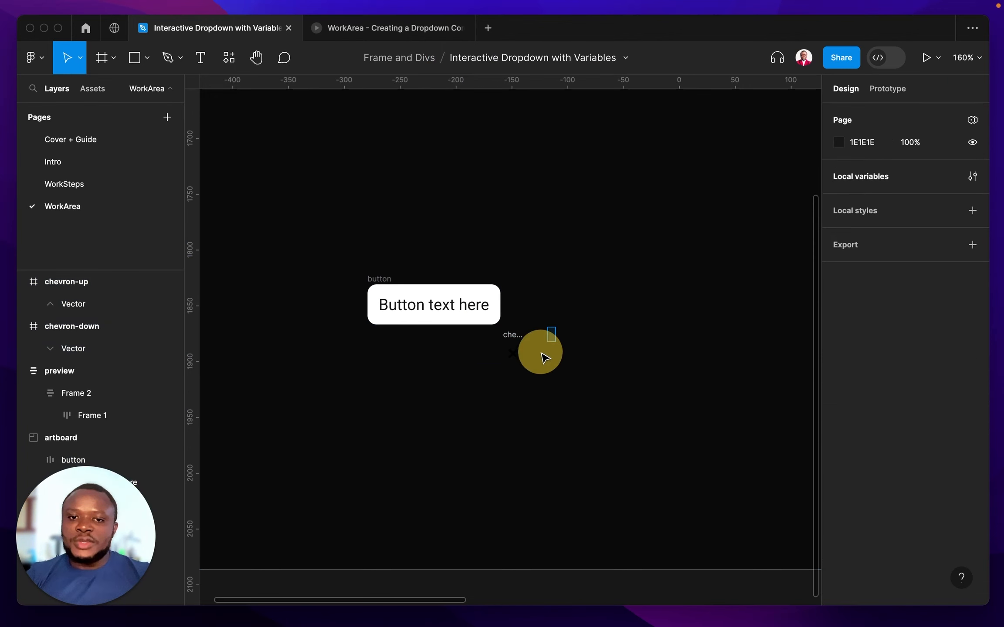
drag(544, 358, 479, 360)
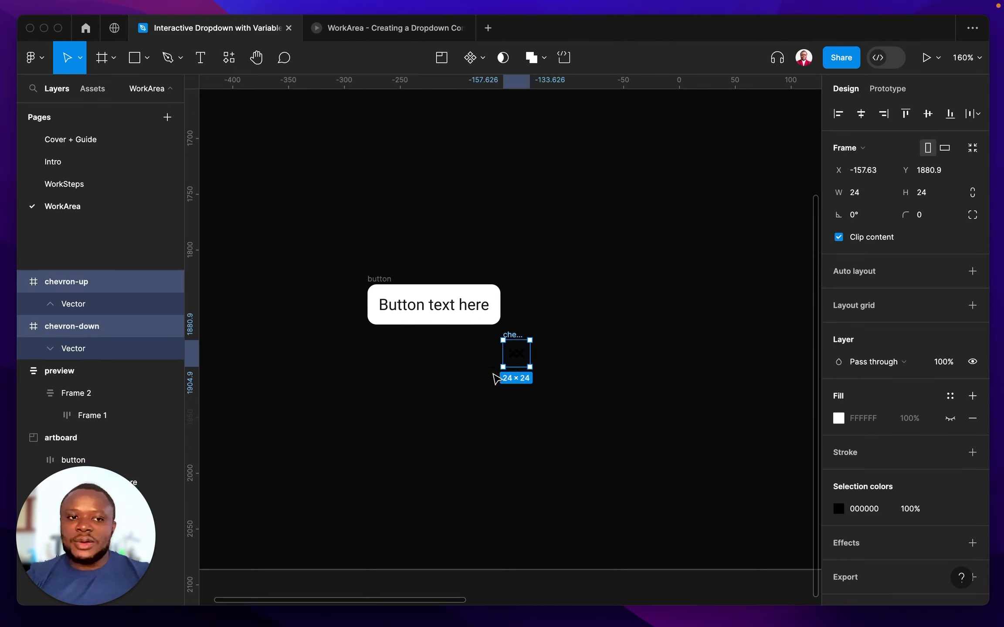
click(969, 150)
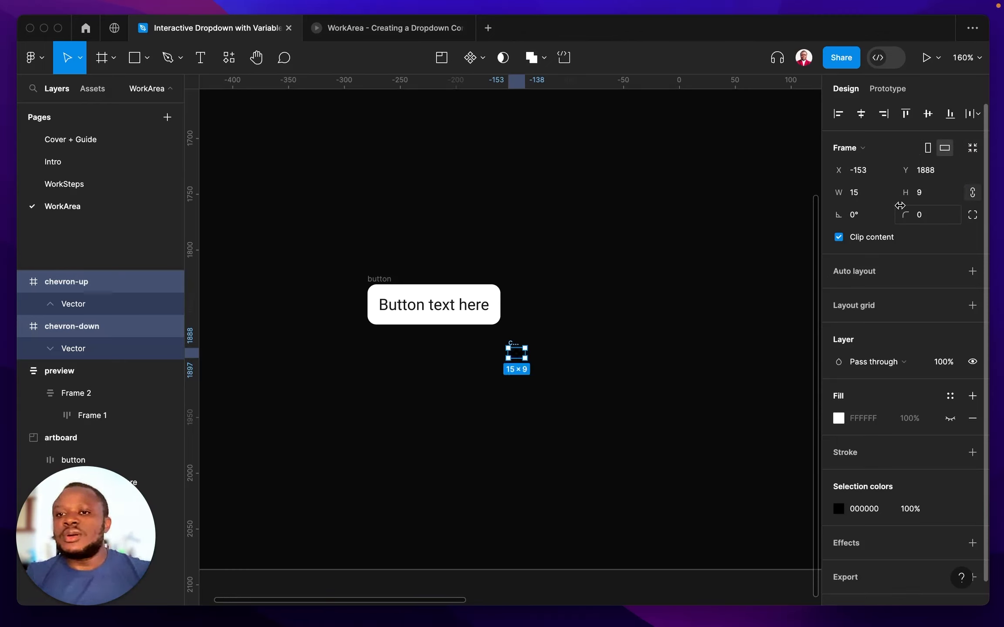
click(865, 195)
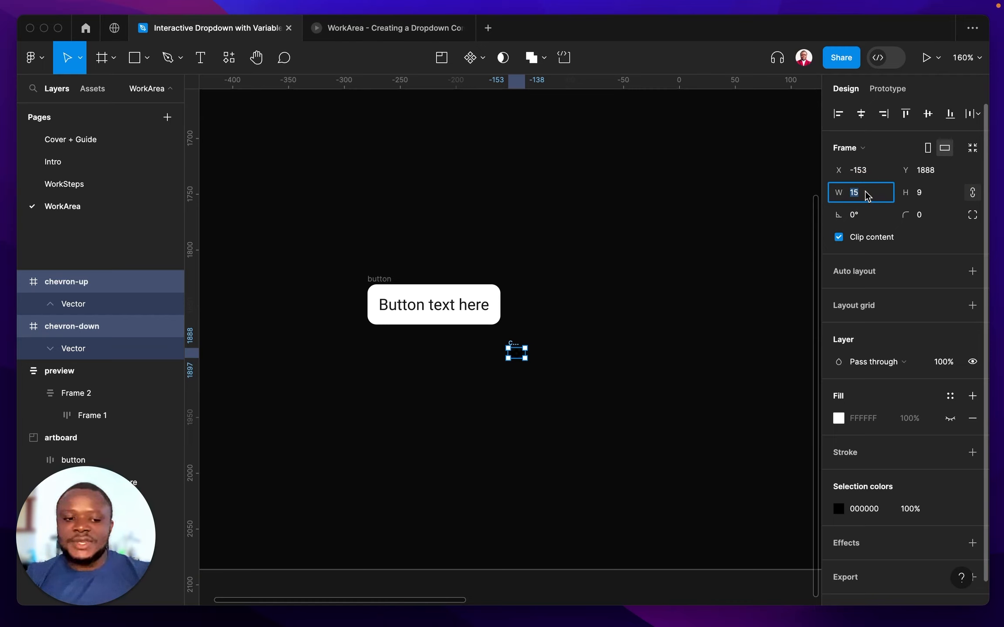
text(12)
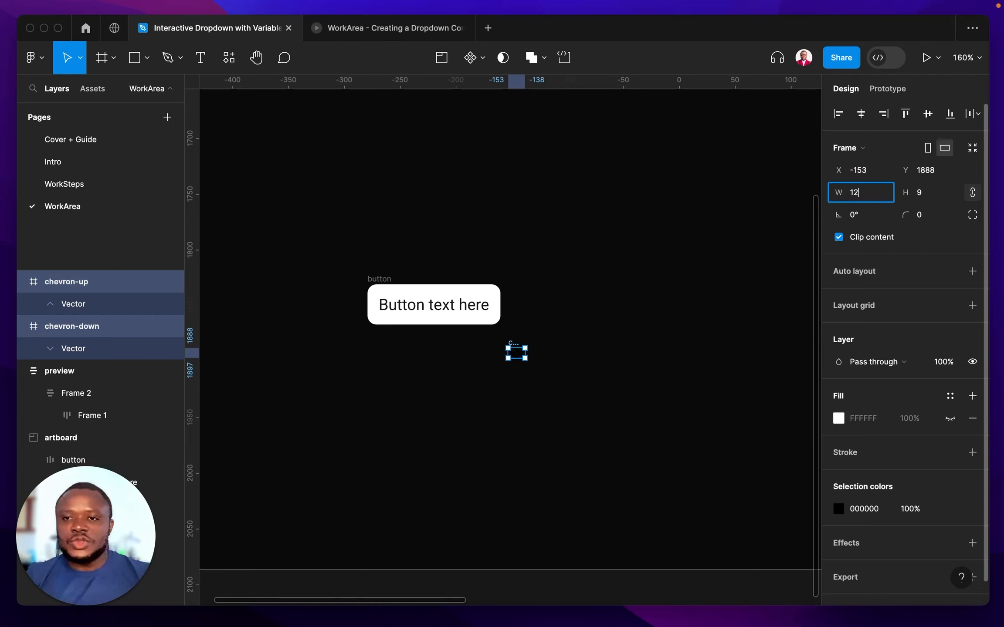
key(Tab)
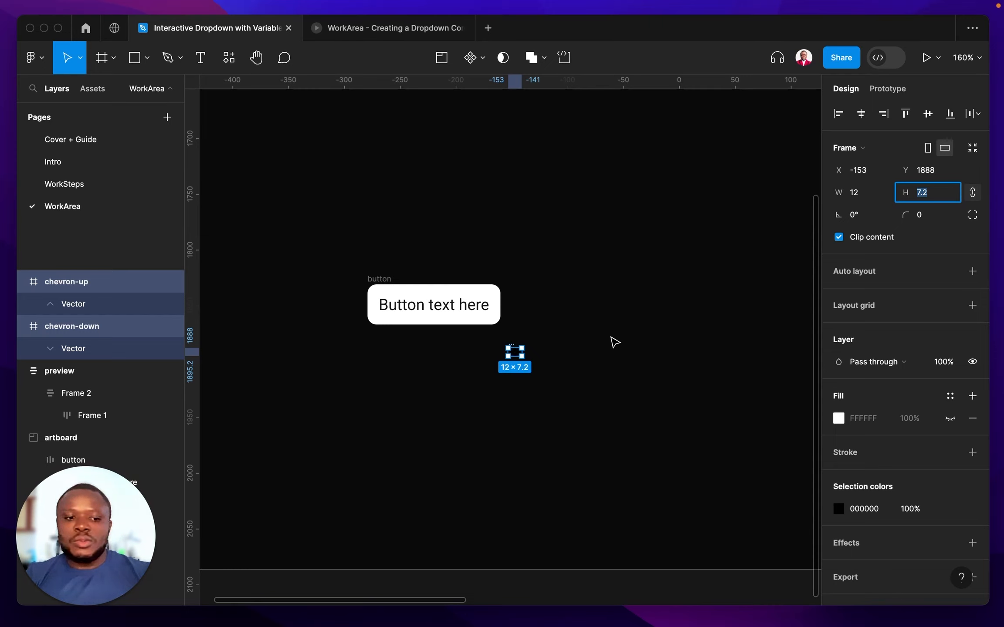
key(Escape)
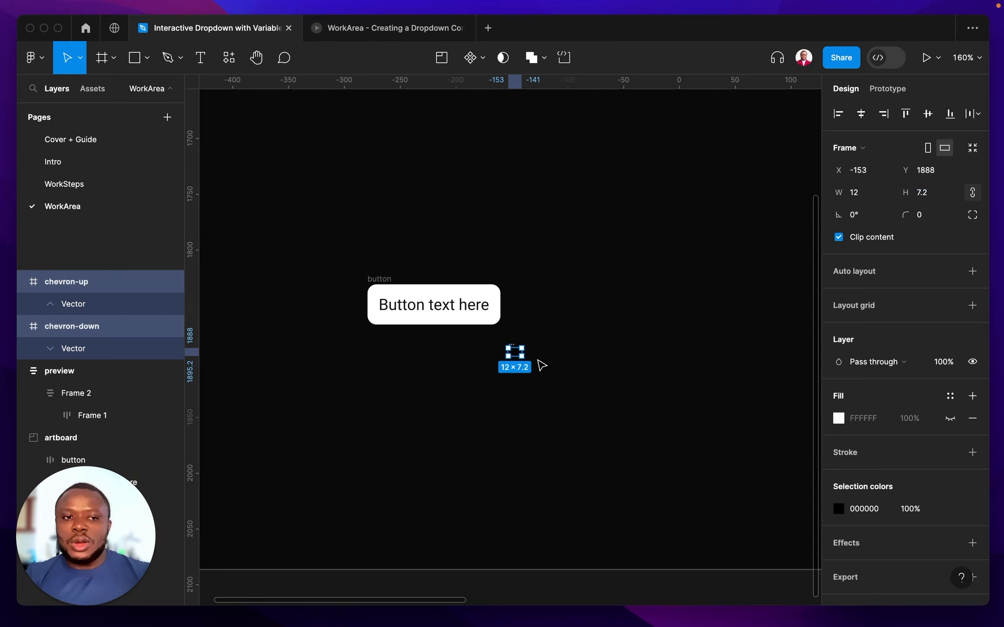
Step: Move both chevron icons from the canvas into the button frame, after the button text
key(Delete)
click(397, 283)
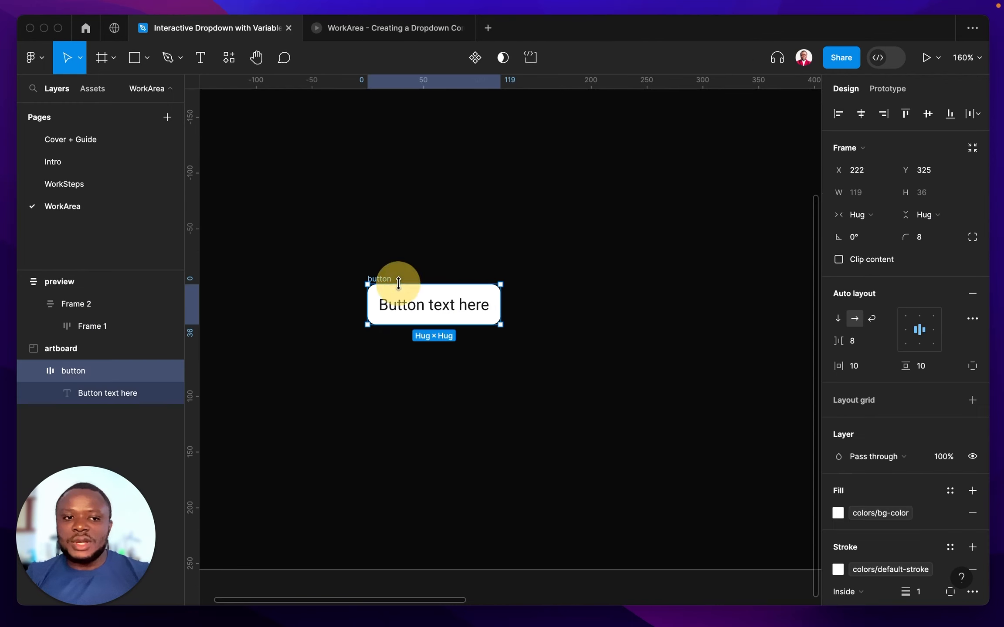
key(ctrl+v)
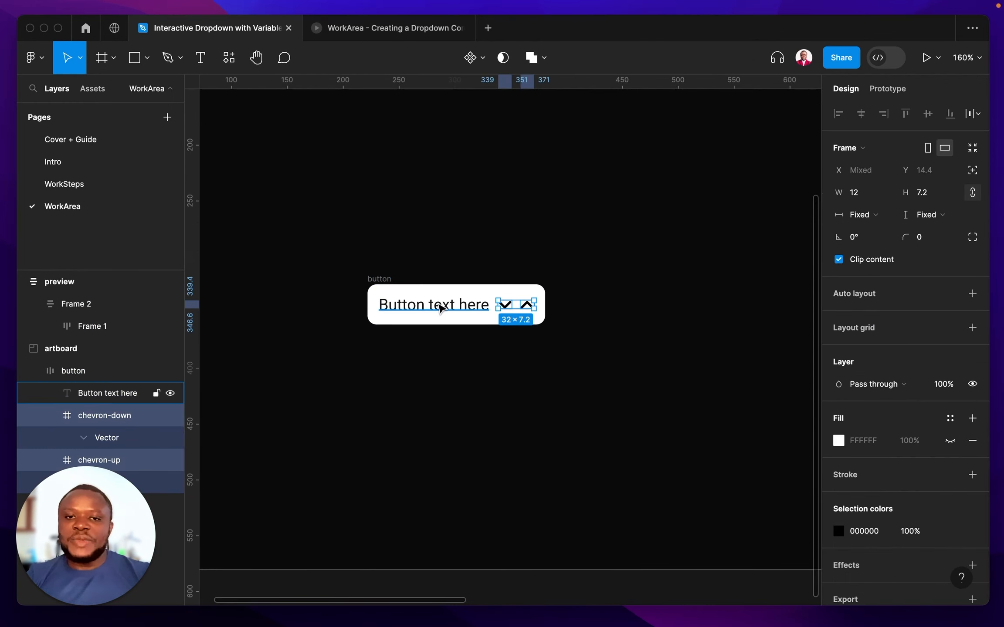
Step: Set the button text's horizontal resizing to Fill container
click(437, 300)
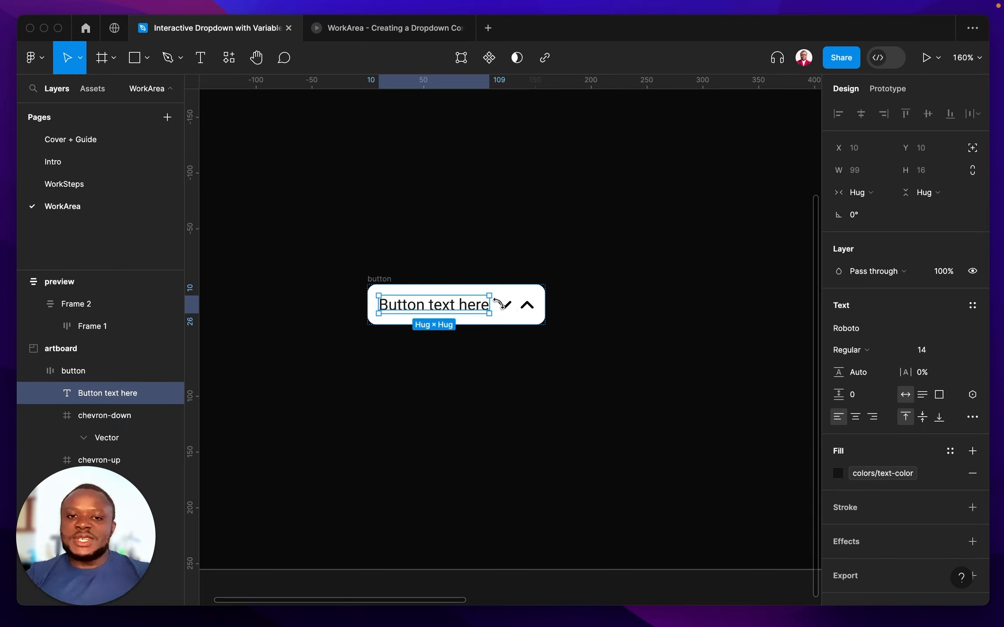
click(857, 192)
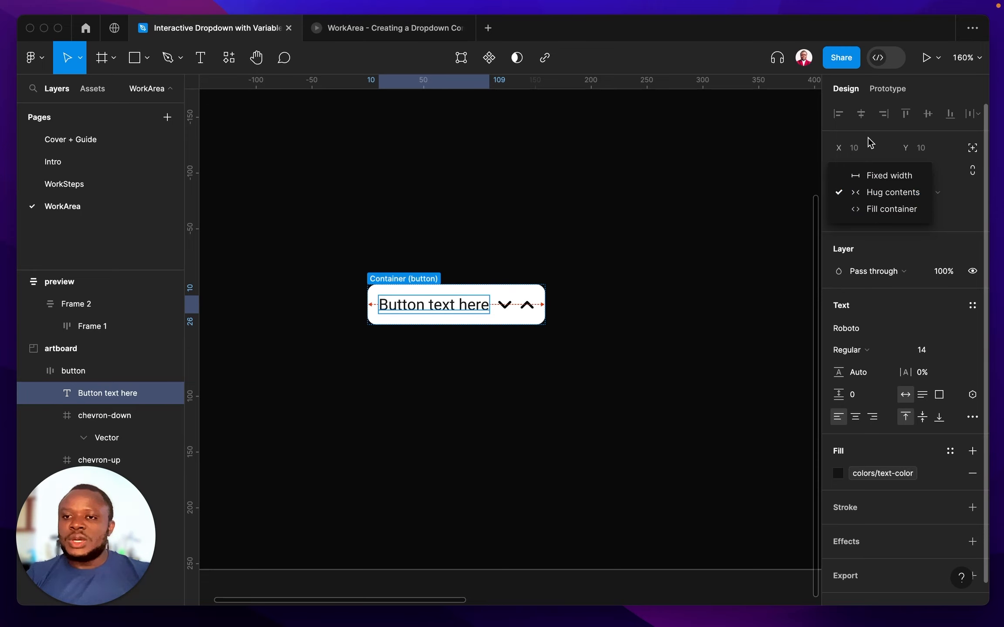
click(873, 212)
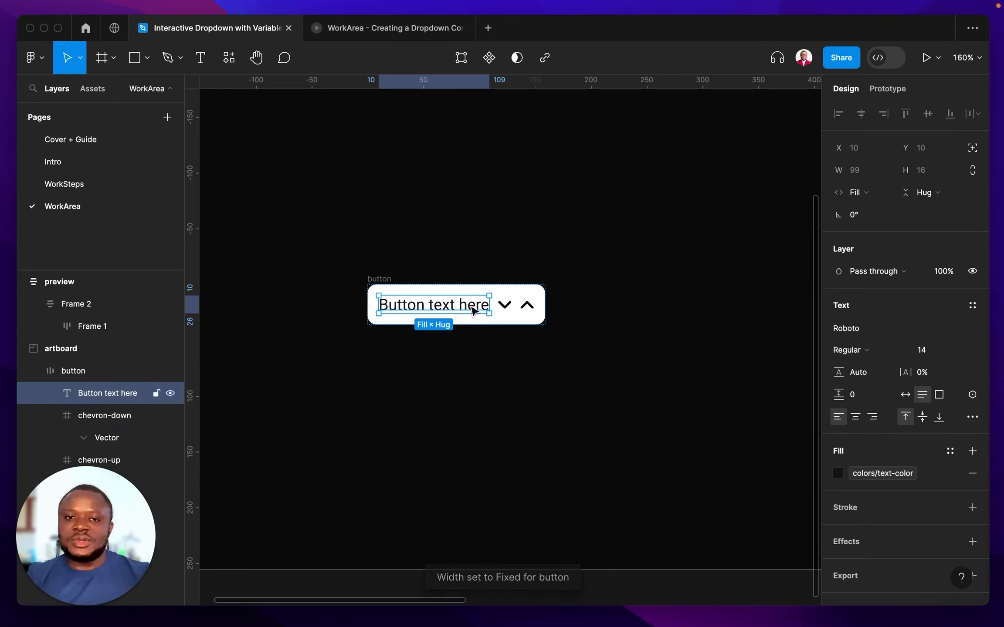
Step: Bind the visibility of the chevron-down and chevron-up layers to the New Dropdown collection's iconState/hide-icon variable
click(513, 311)
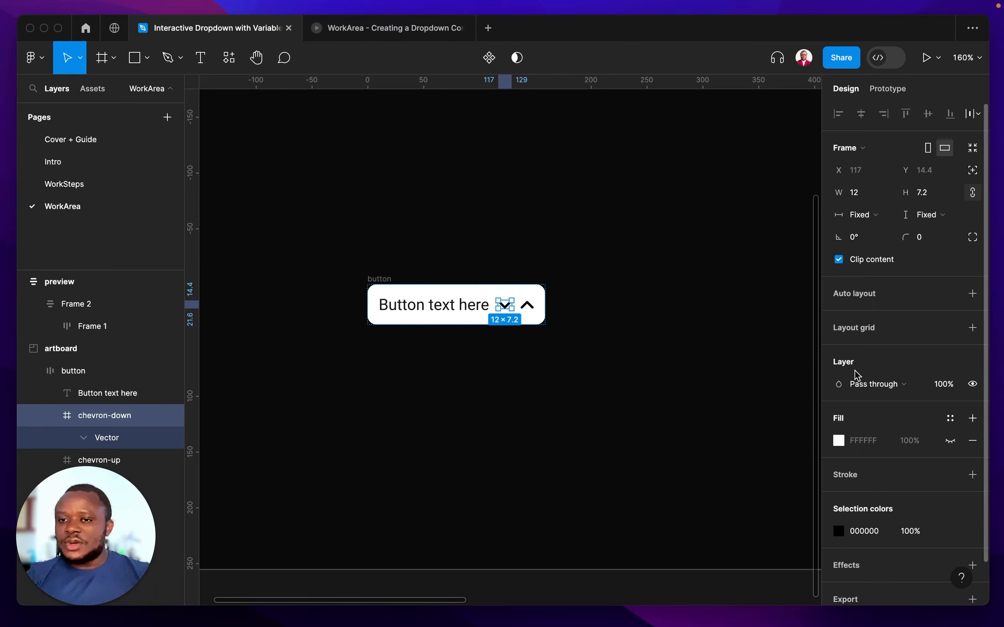
right_click(973, 386)
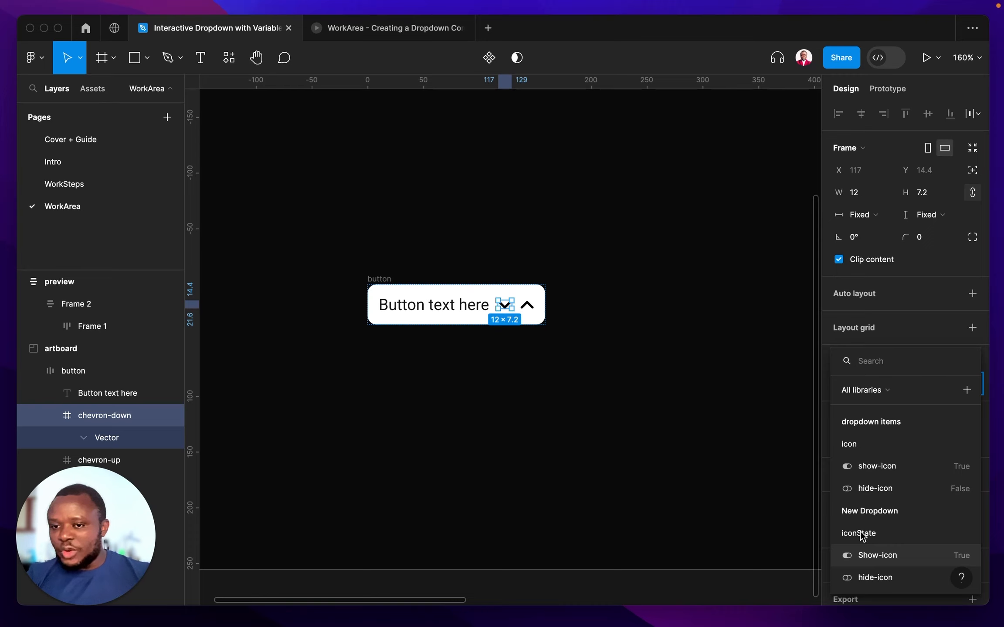
click(873, 578)
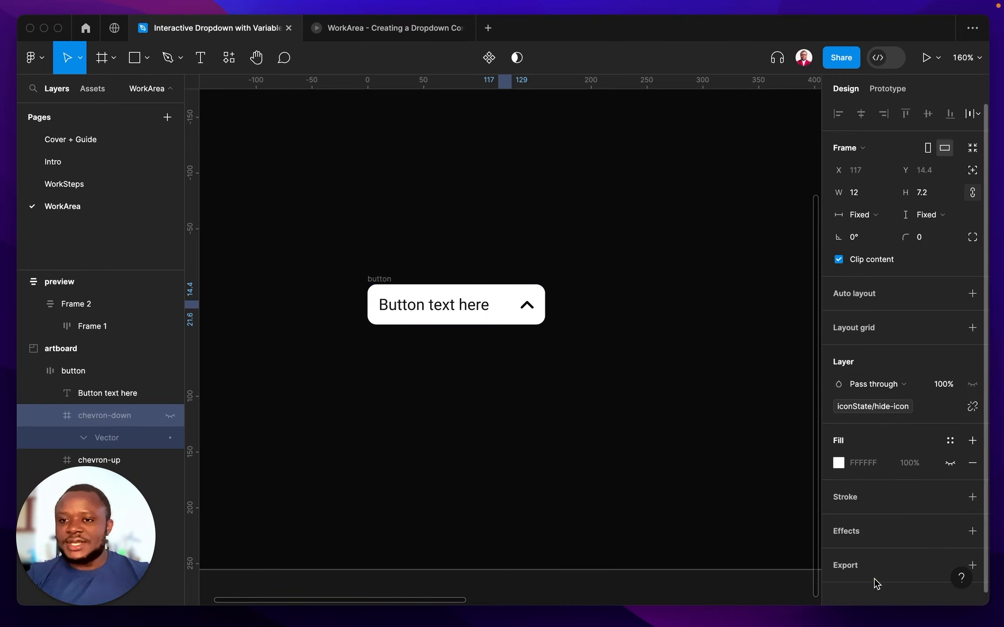
click(527, 304)
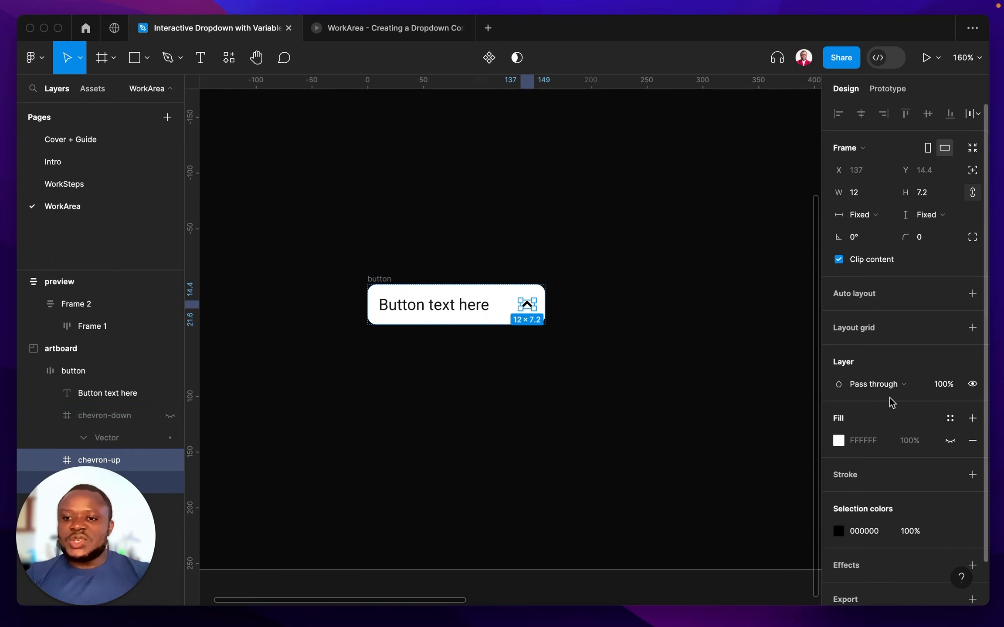
click(969, 384)
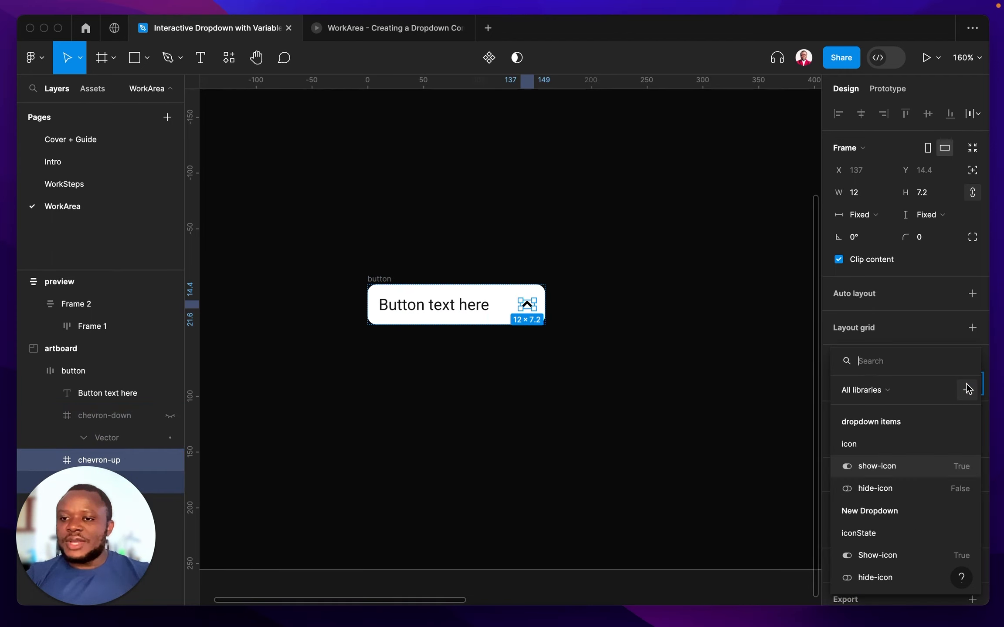
click(884, 578)
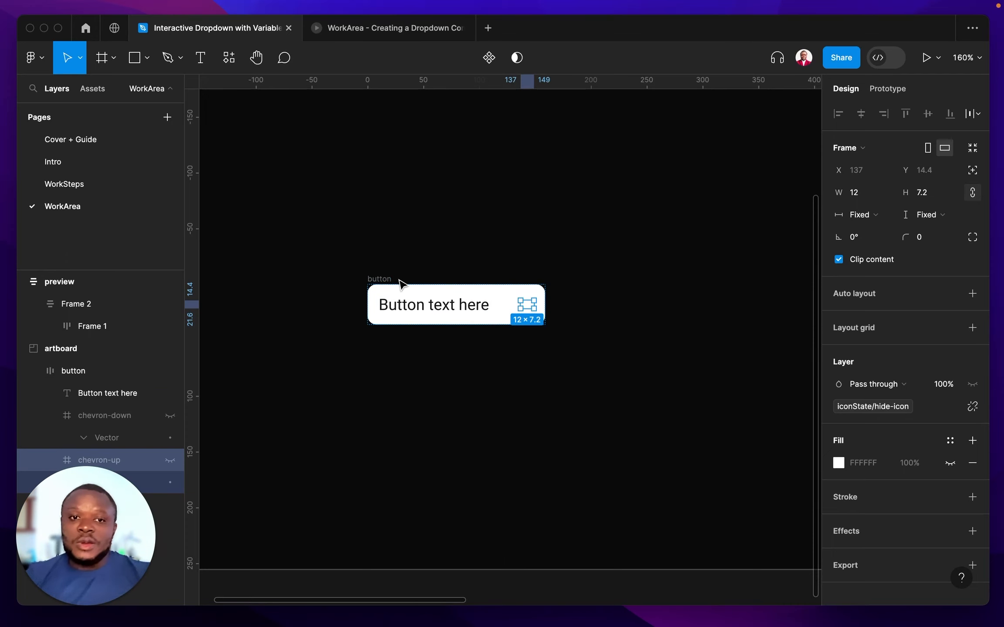
Step: Turn the button frame into a component and add a second variant named hover
click(371, 280)
drag(376, 278, 349, 219)
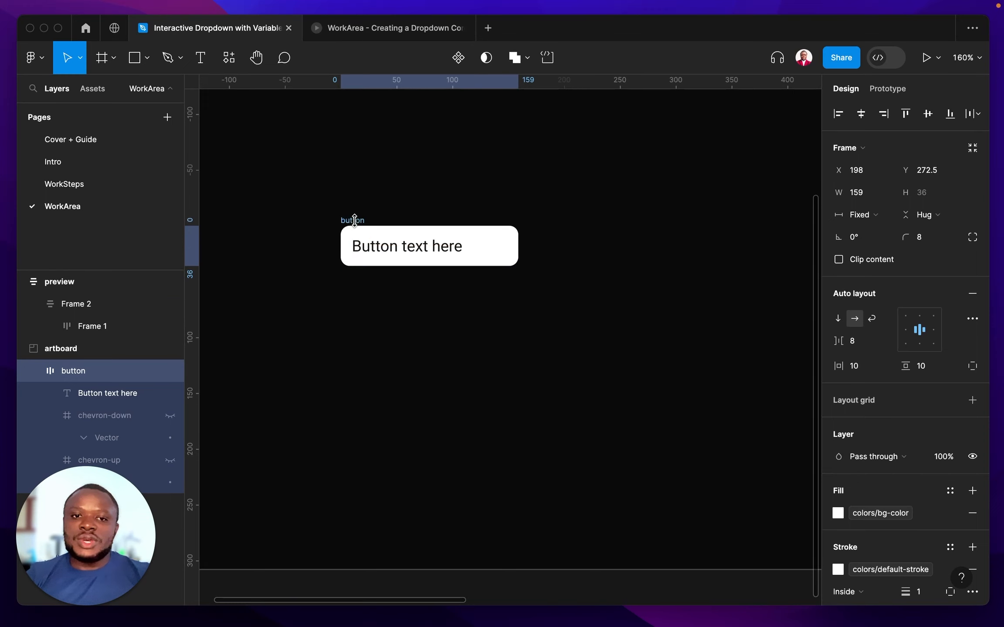
click(461, 62)
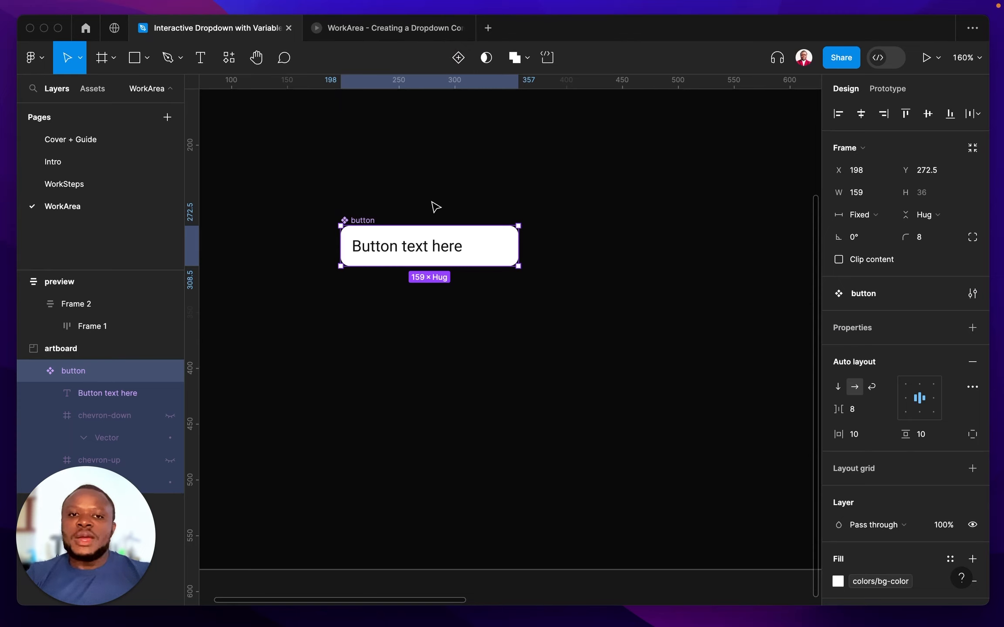
click(455, 64)
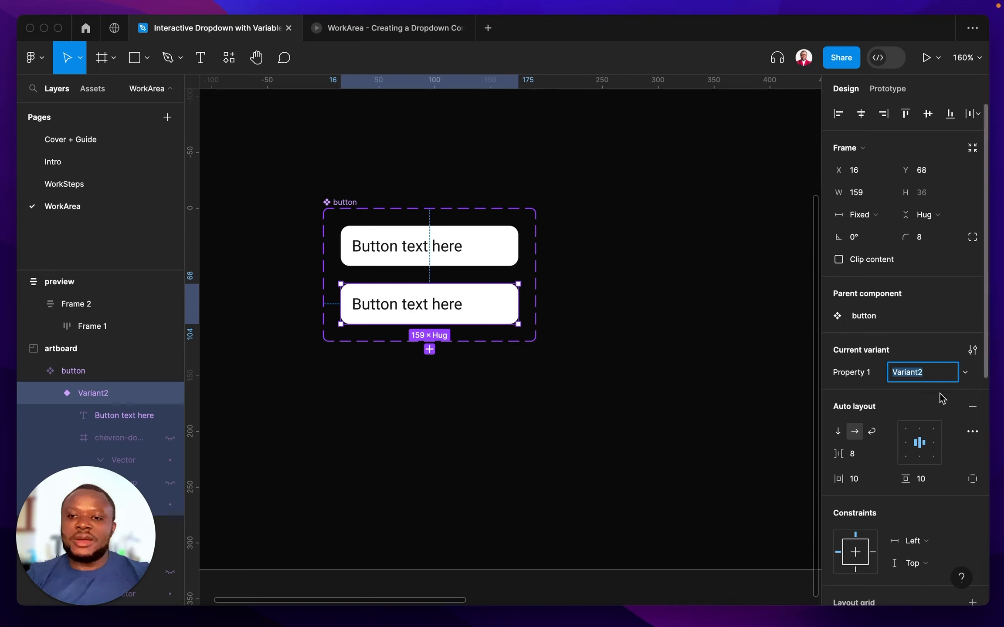
text(hover)
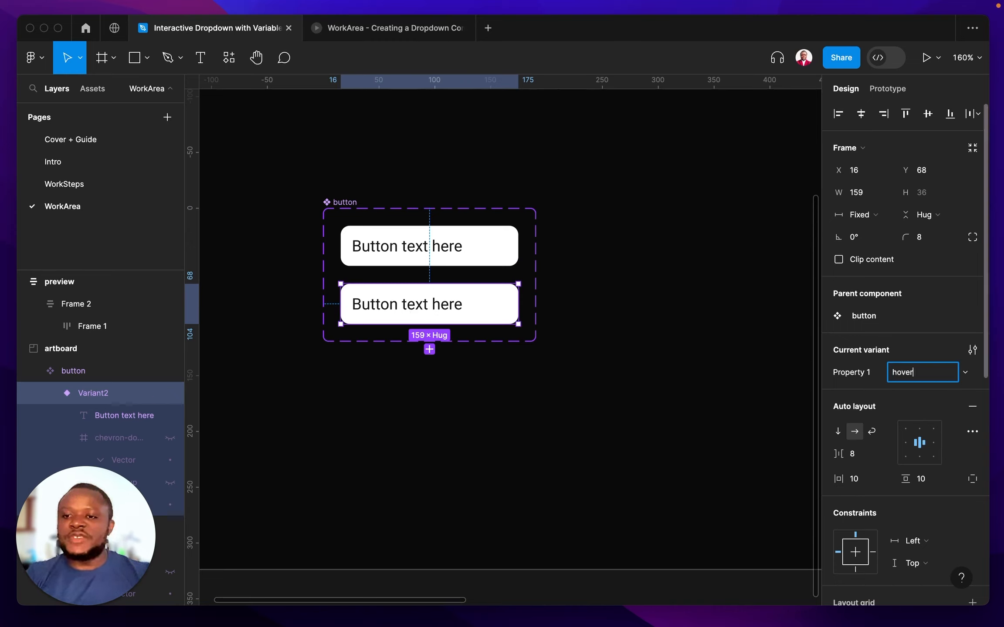
key(Return)
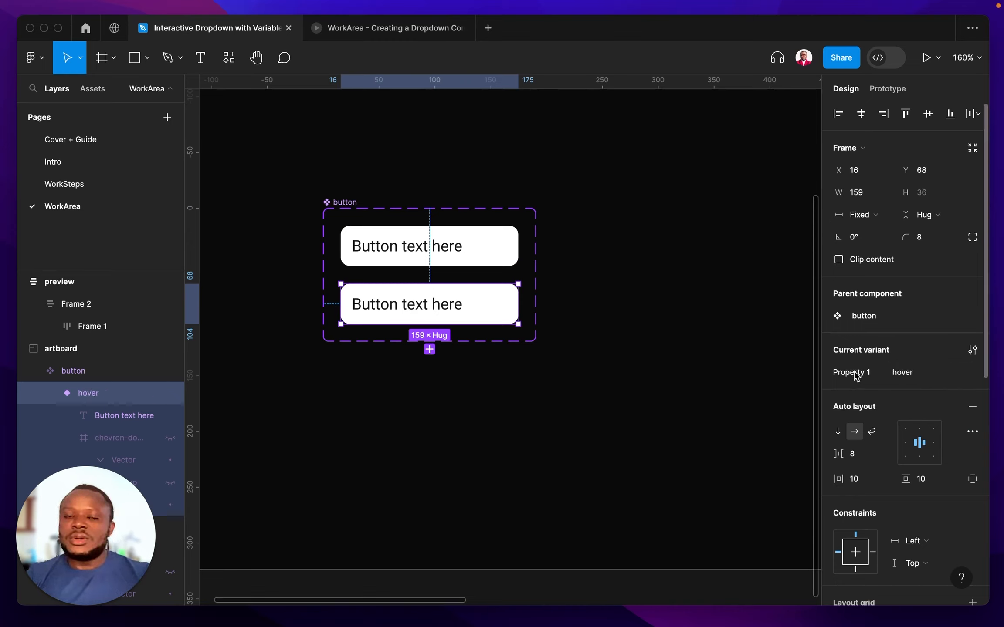
Step: Add auto layout to the button component set containing the Default and hover variants
click(342, 205)
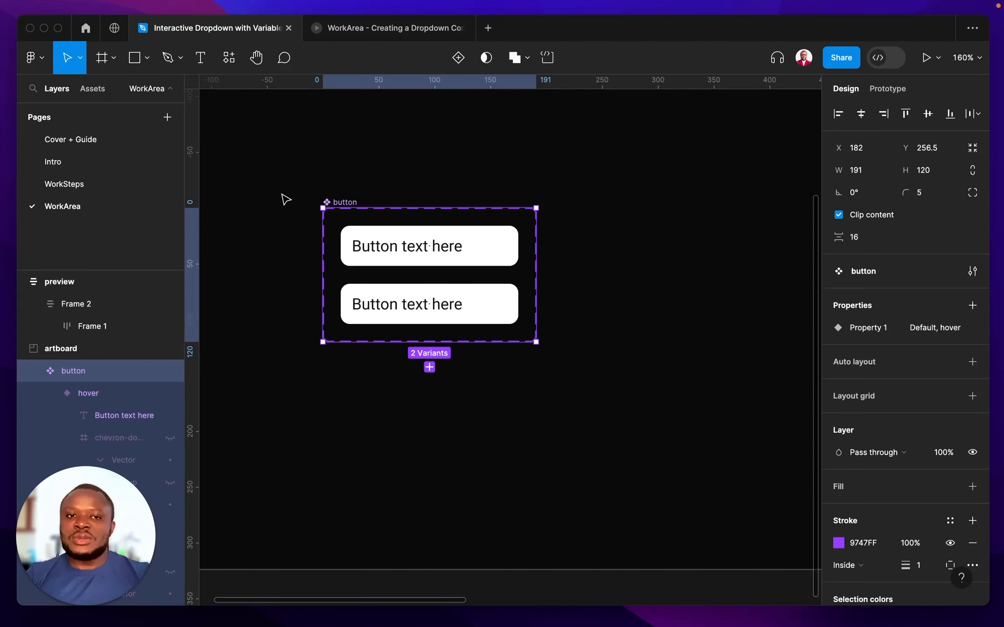
drag(357, 203, 356, 210)
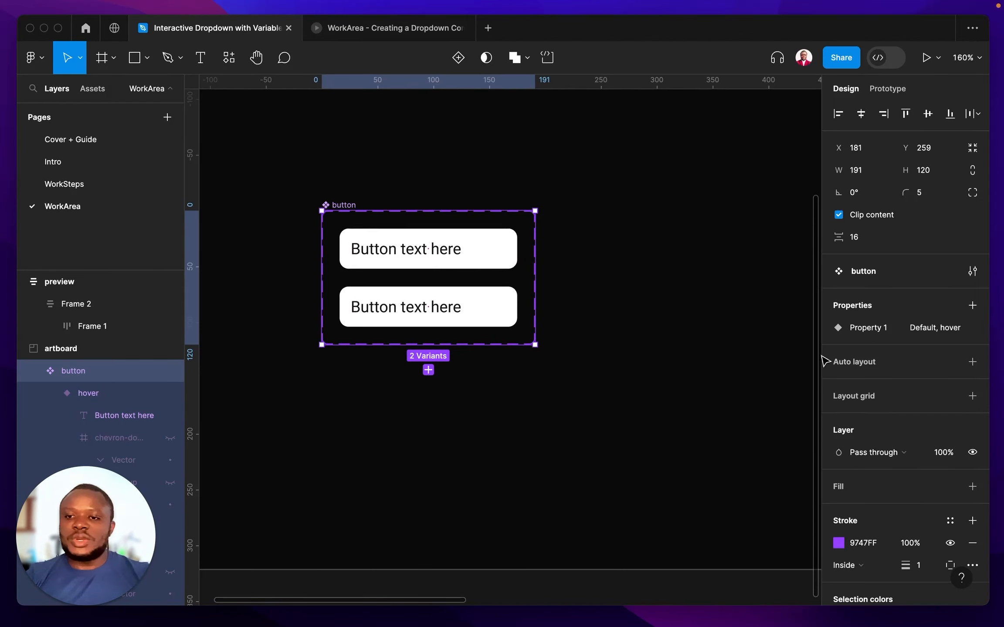
click(840, 361)
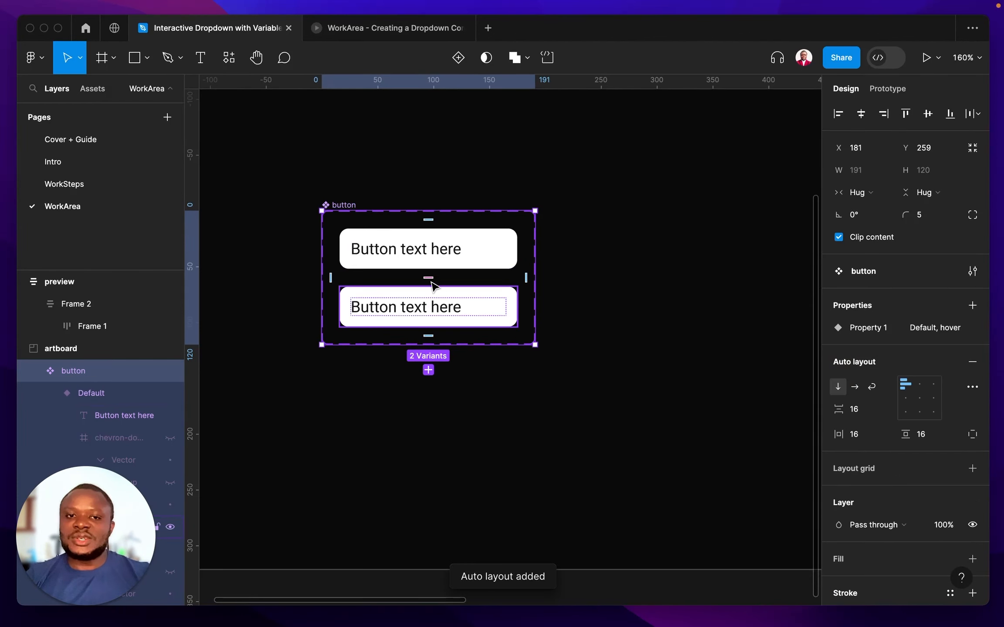
Step: Change the hover variant's stroke to the New Dropdown collection's hover-stroke variable
click(386, 255)
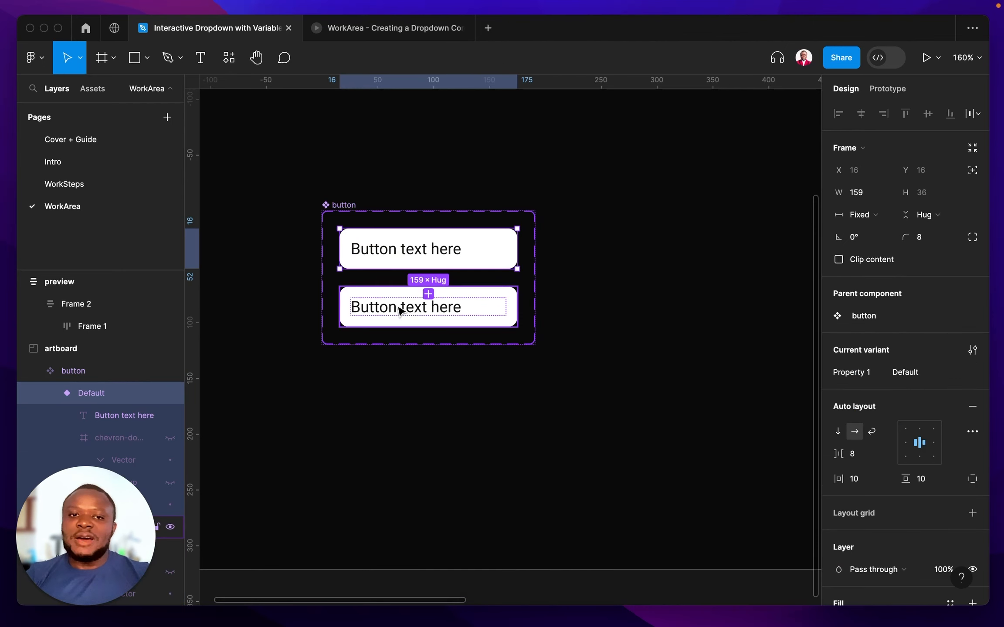
click(400, 310)
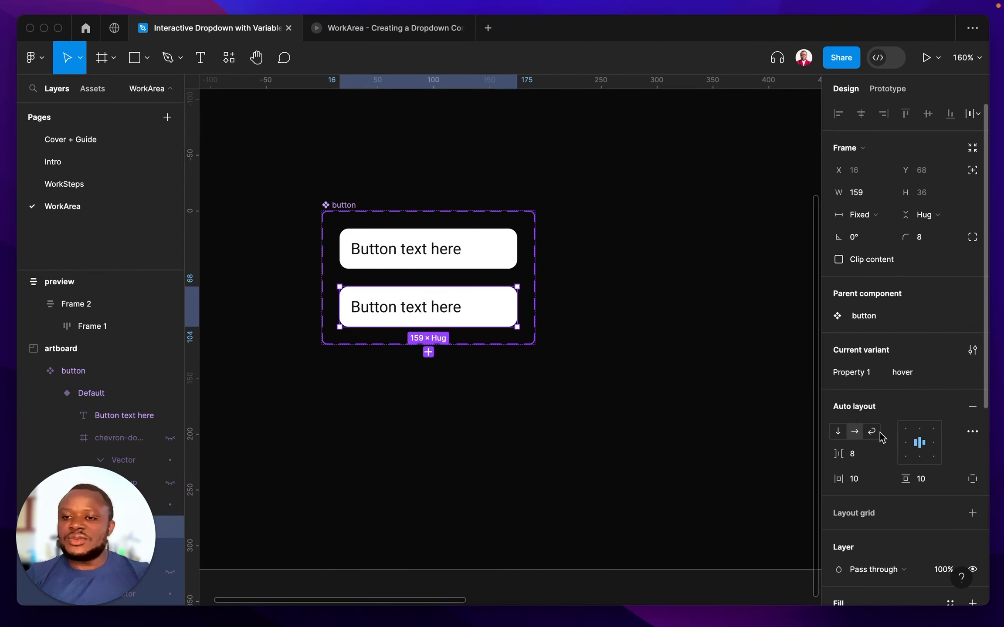
scroll(889, 403, down, 6)
click(883, 364)
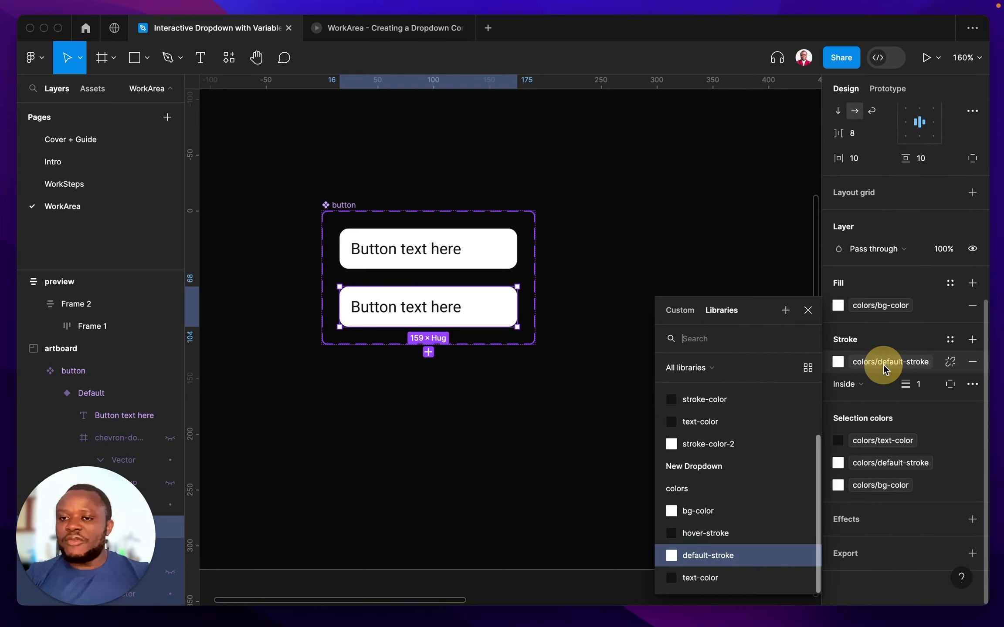
click(708, 532)
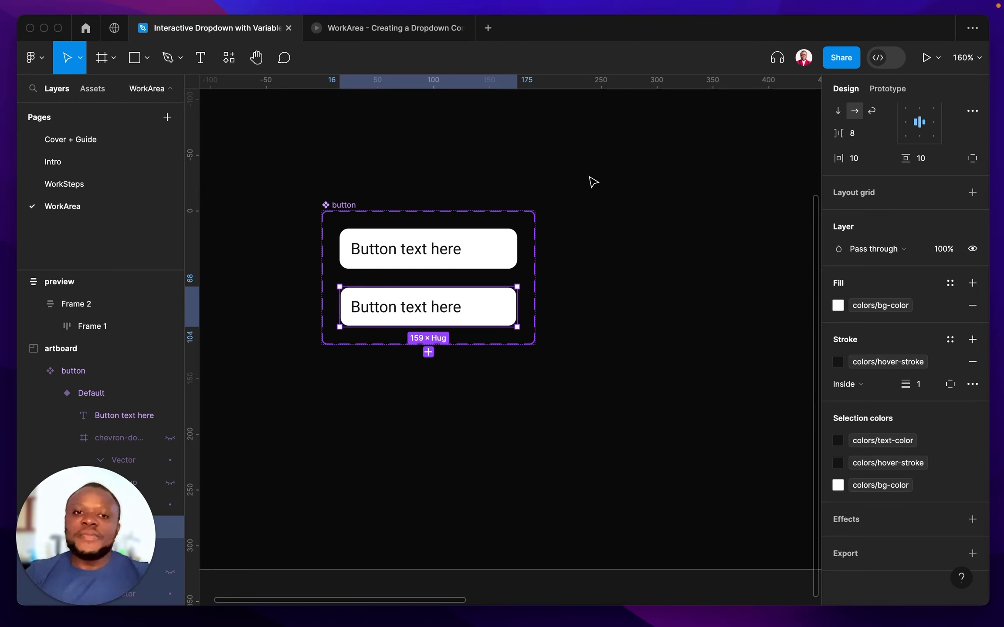
Step: Move the button component set toward the artboard's upper left and place an instance of its Default variant below it
drag(338, 197, 291, 157)
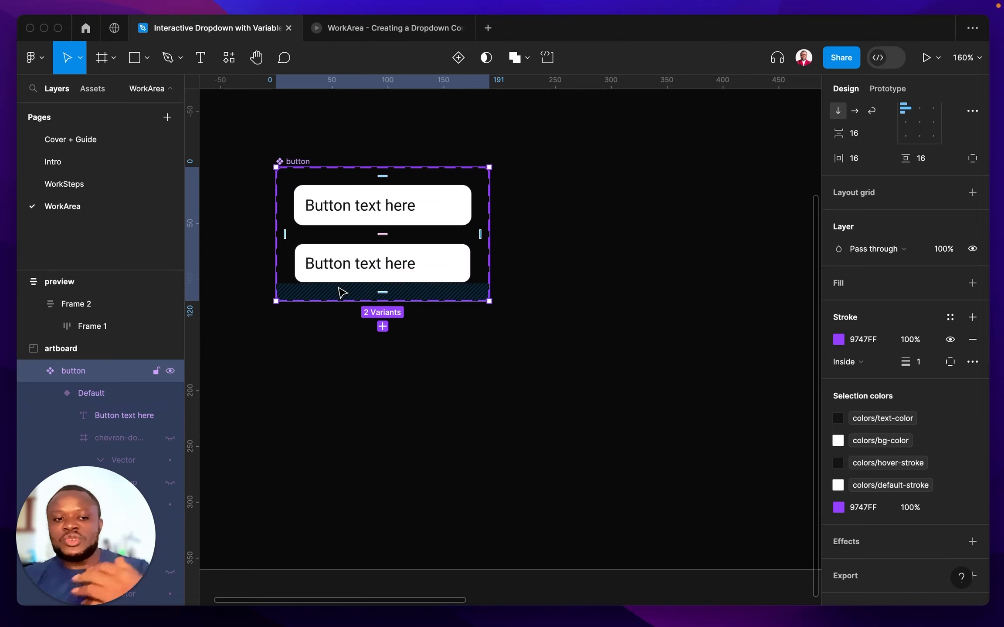
click(358, 213)
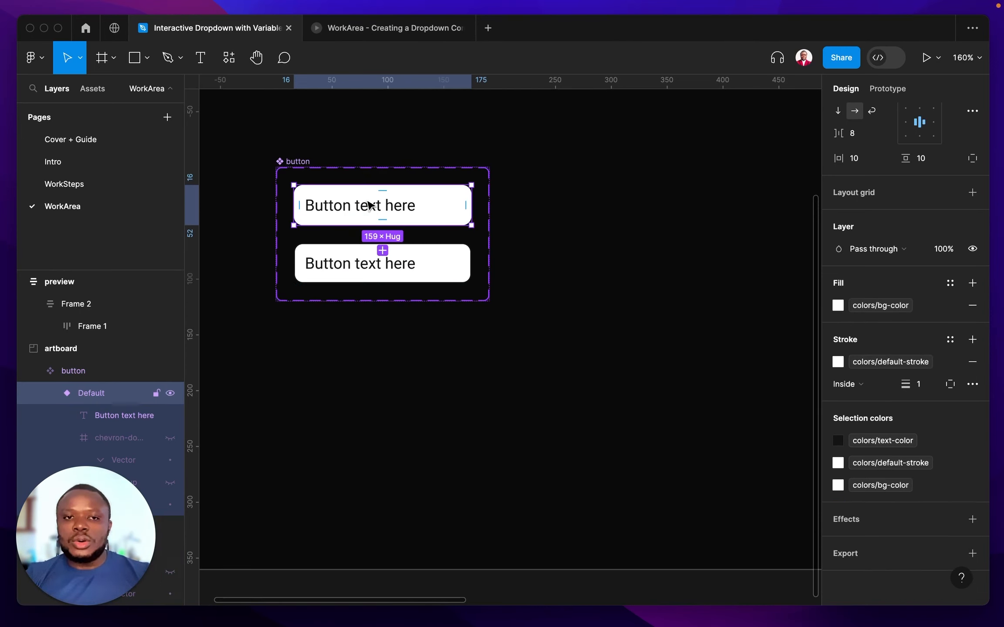
click(367, 204)
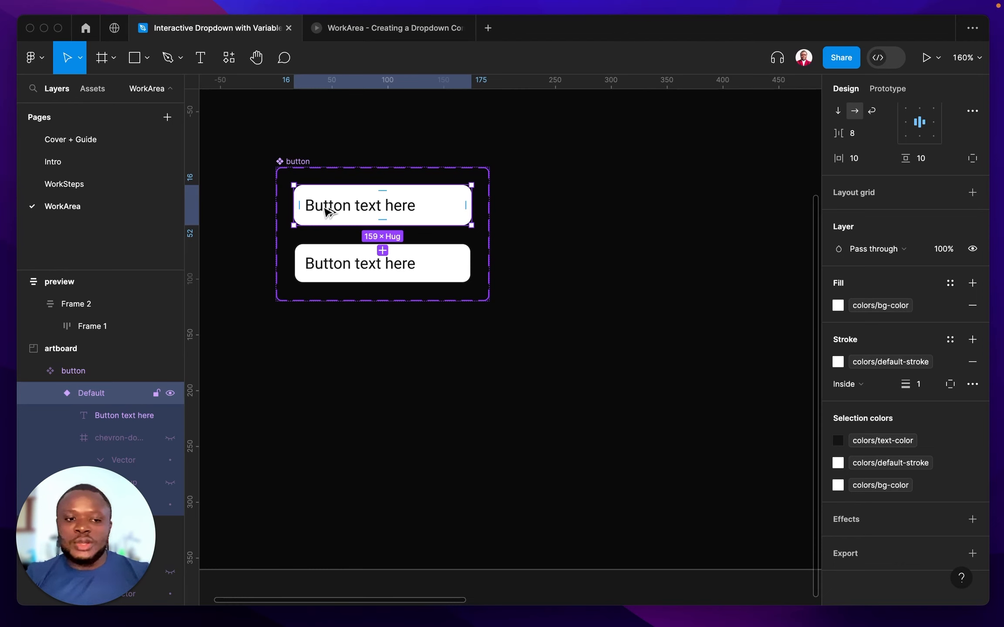
drag(327, 211, 340, 364)
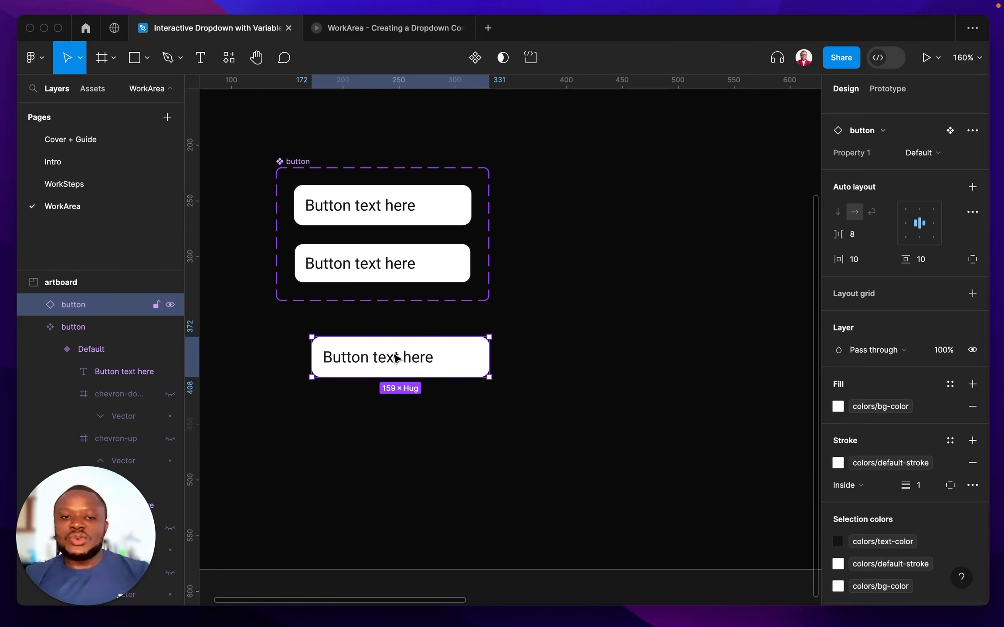
Step: Wrap the button instance below the component set in an auto layout frame with 0 padding on all sides
right_click(395, 358)
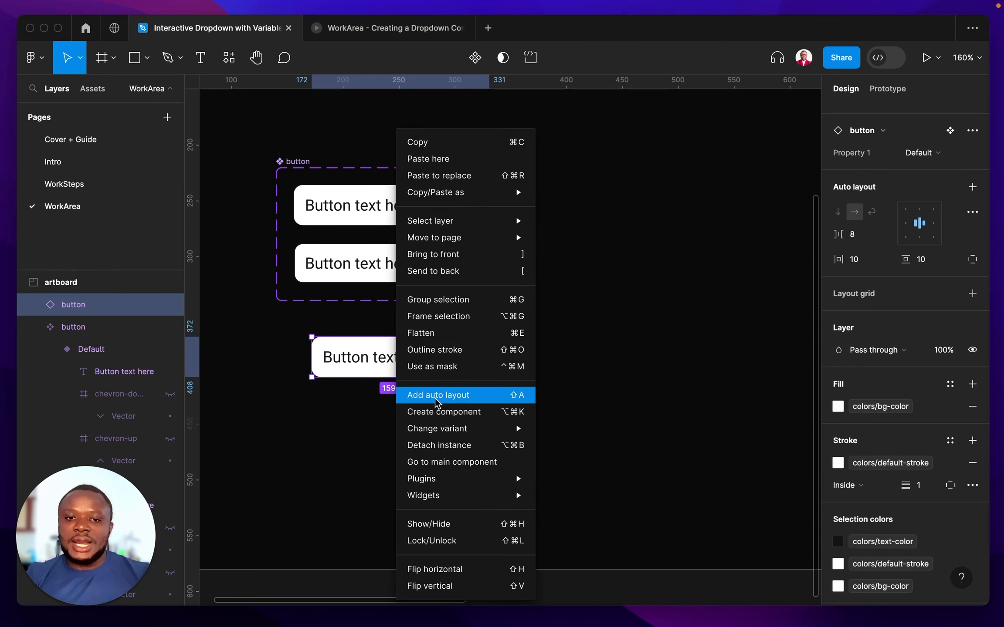
click(436, 399)
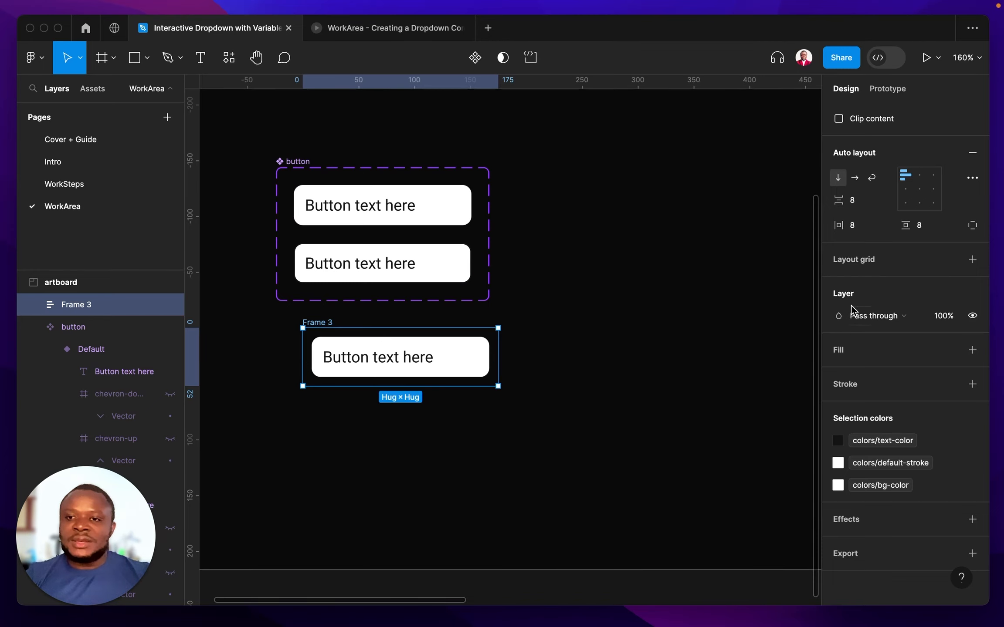
click(865, 225)
text(0)
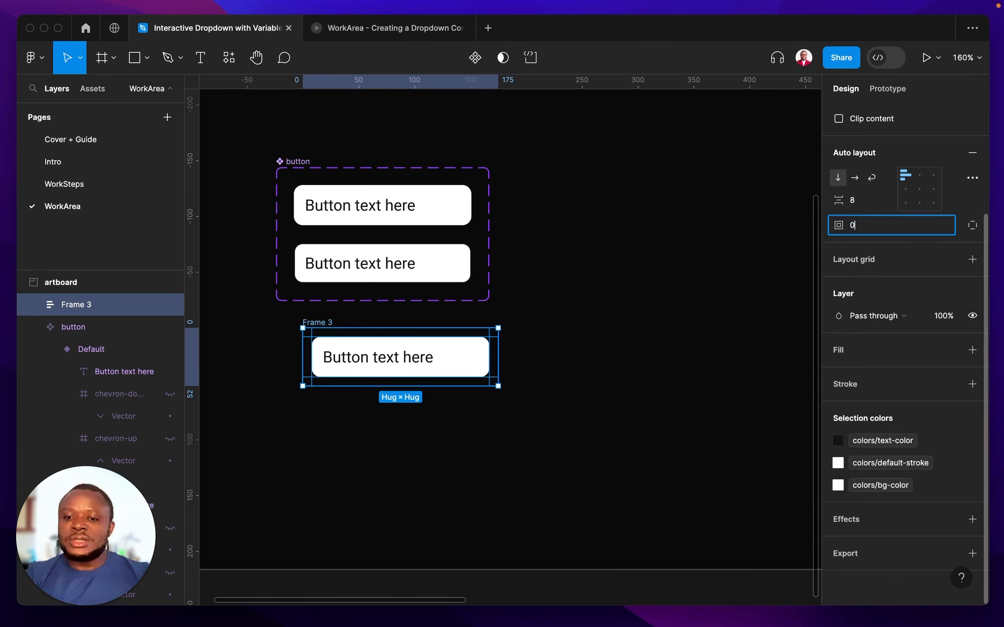
key(Return)
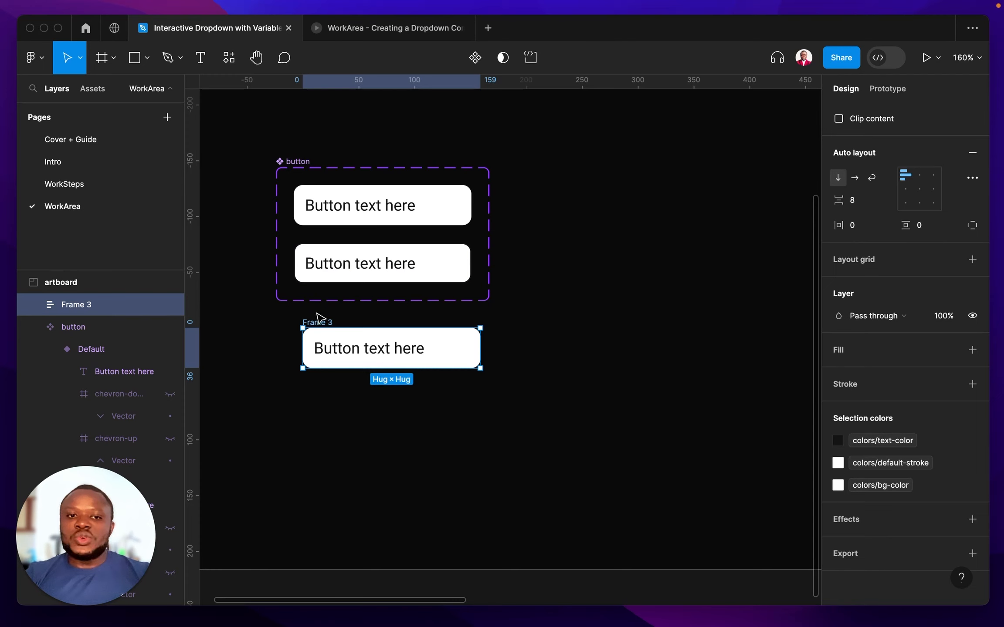
Step: Rename the new auto layout frame as label and expand its contents in the layer list
click(322, 320)
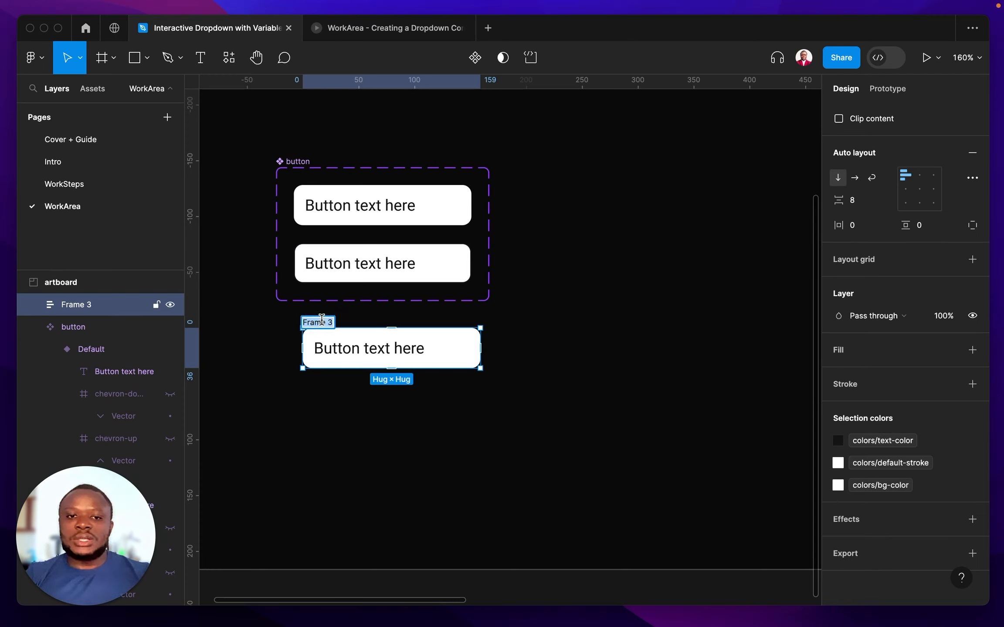
text(label)
key(Return)
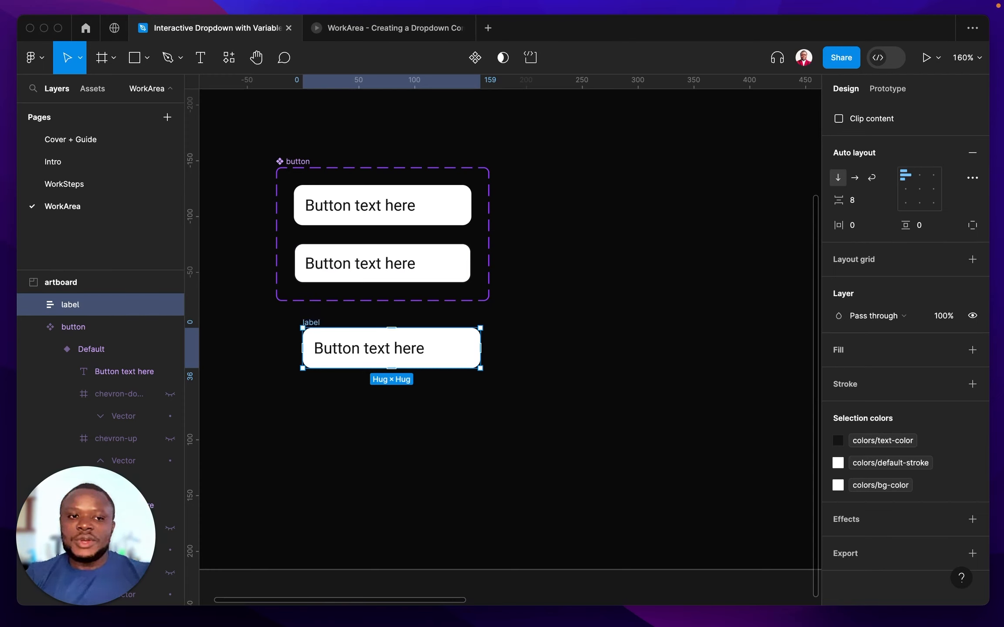
click(33, 305)
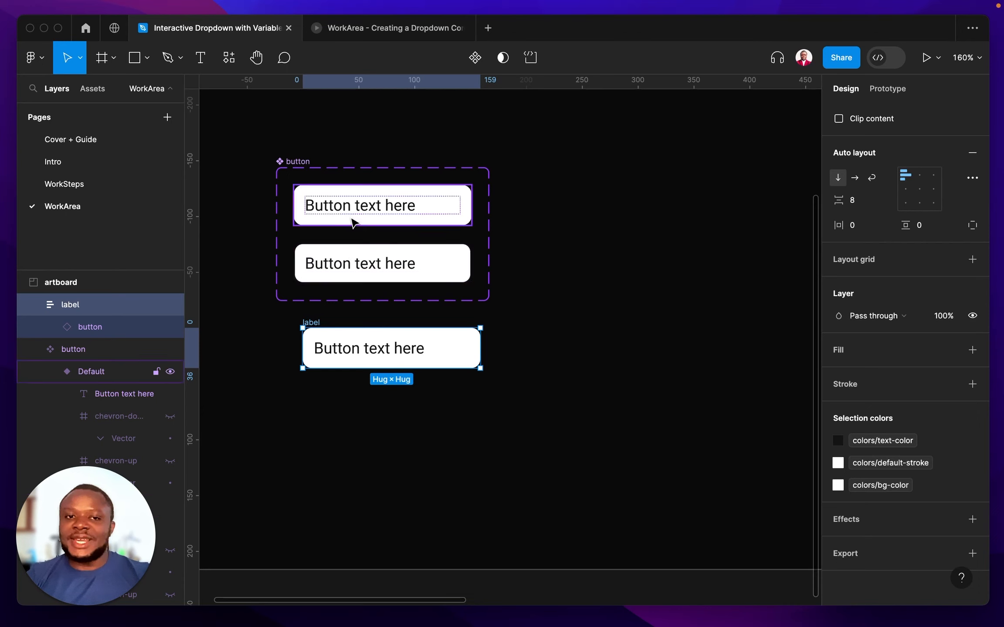
Step: Move the label frame slightly down and align its left edge with the button variants above it
drag(303, 328, 312, 354)
key(super+z)
click(314, 322)
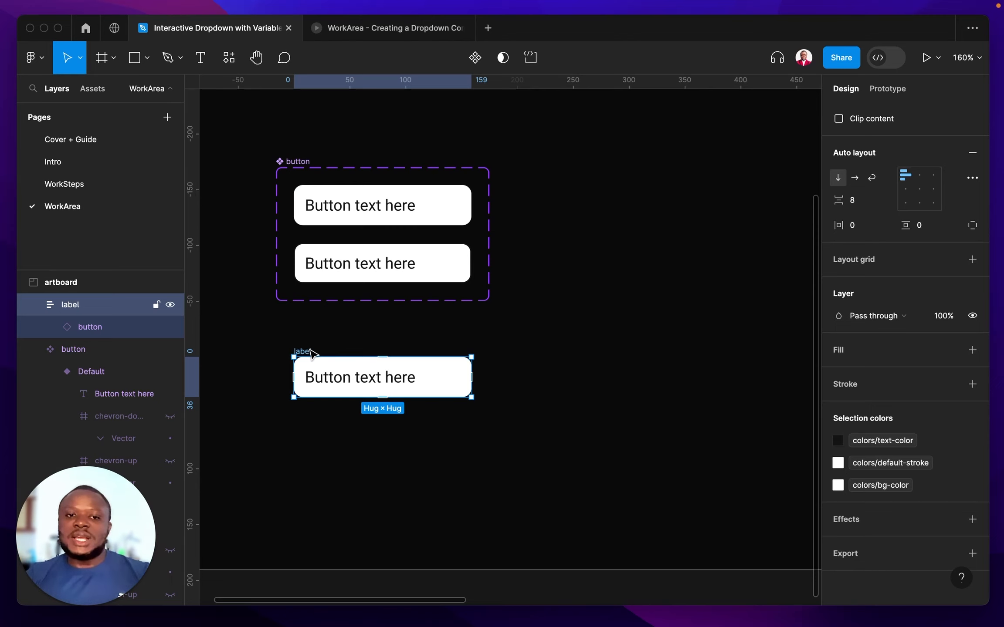
right_click(309, 349)
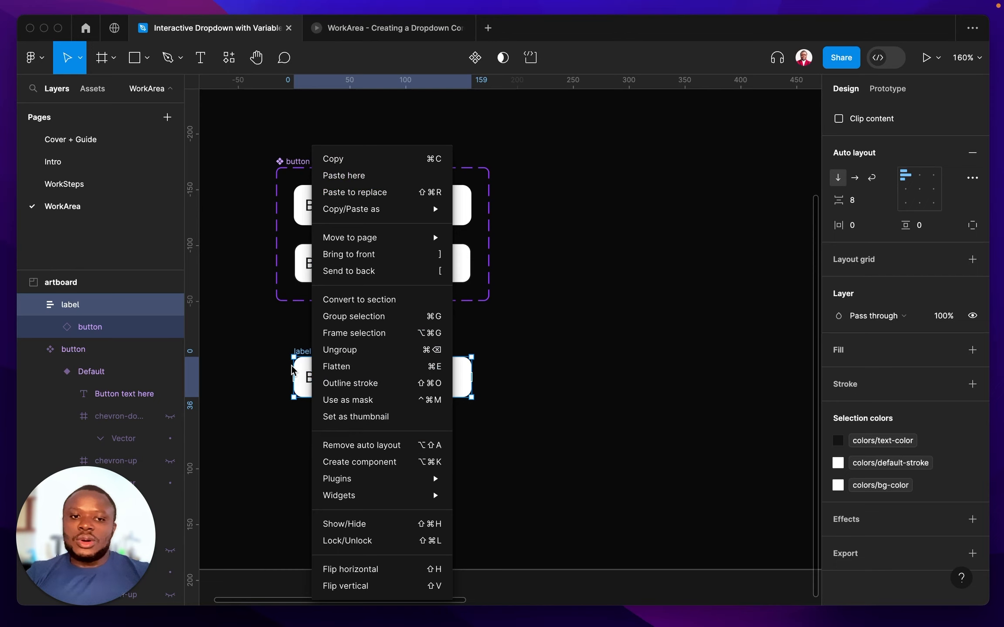
click(272, 373)
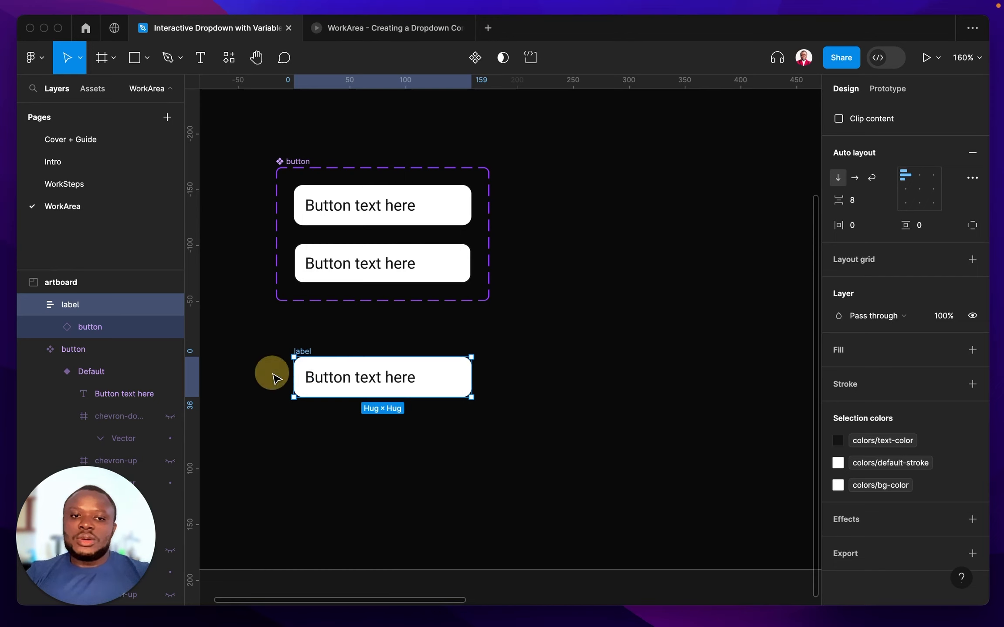
right_click(303, 353)
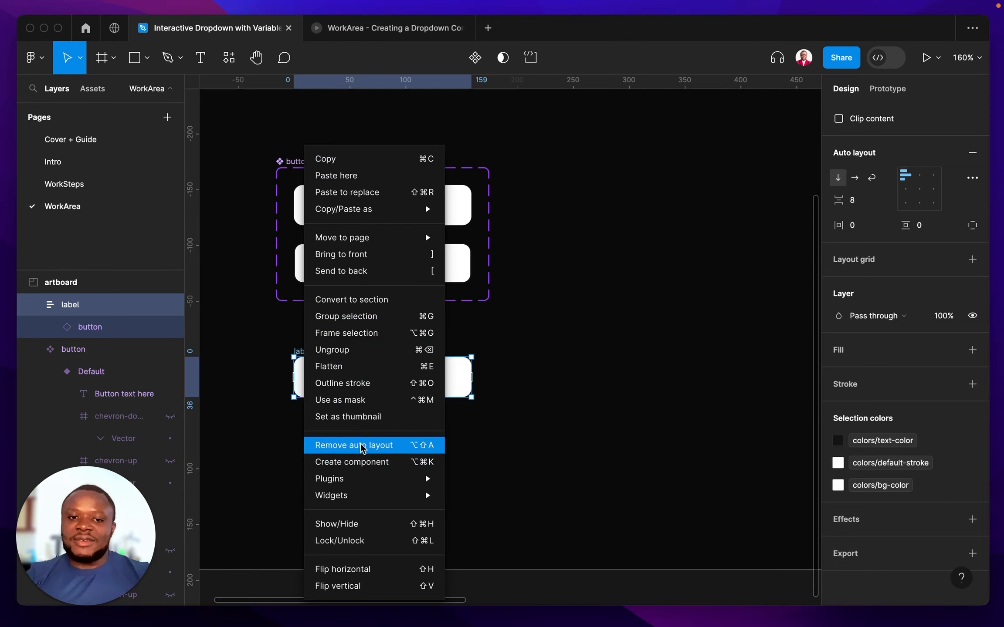
click(246, 418)
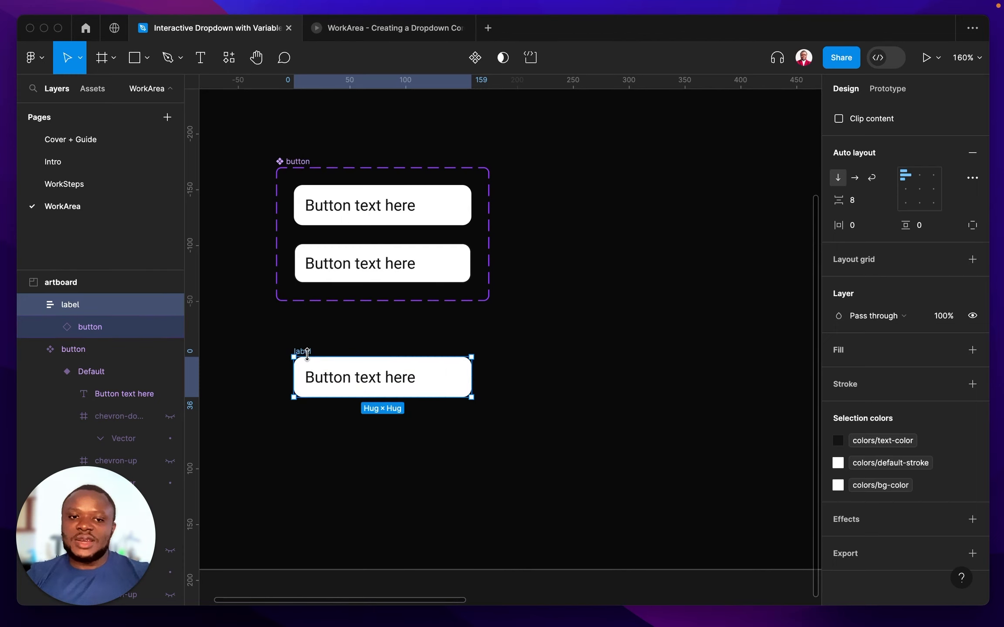
Step: Wrap the label frame in another auto layout frame and name the outer frame items
key(shift+a)
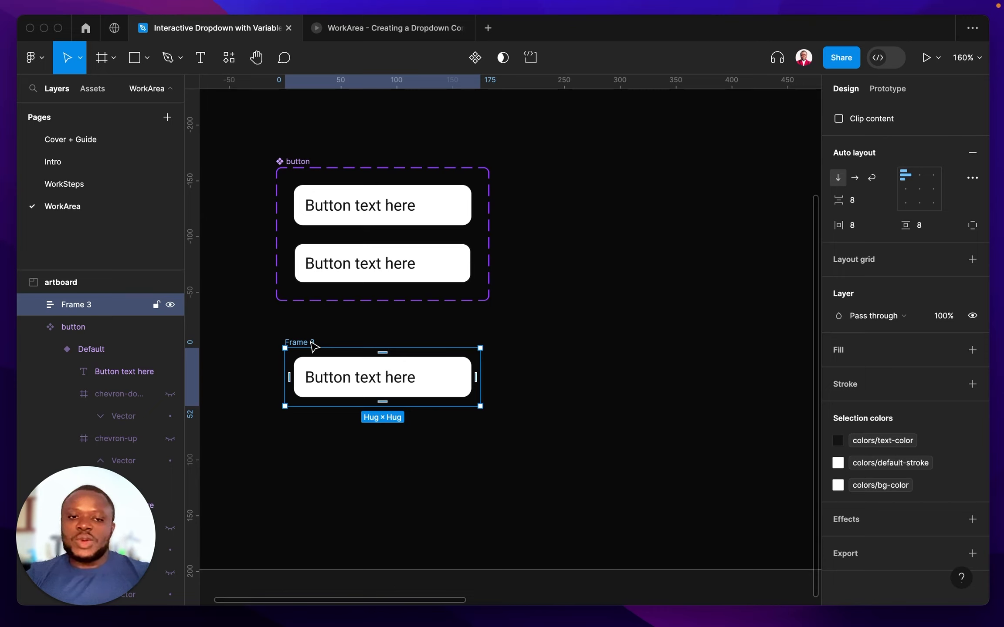
double_click(309, 342)
text(items)
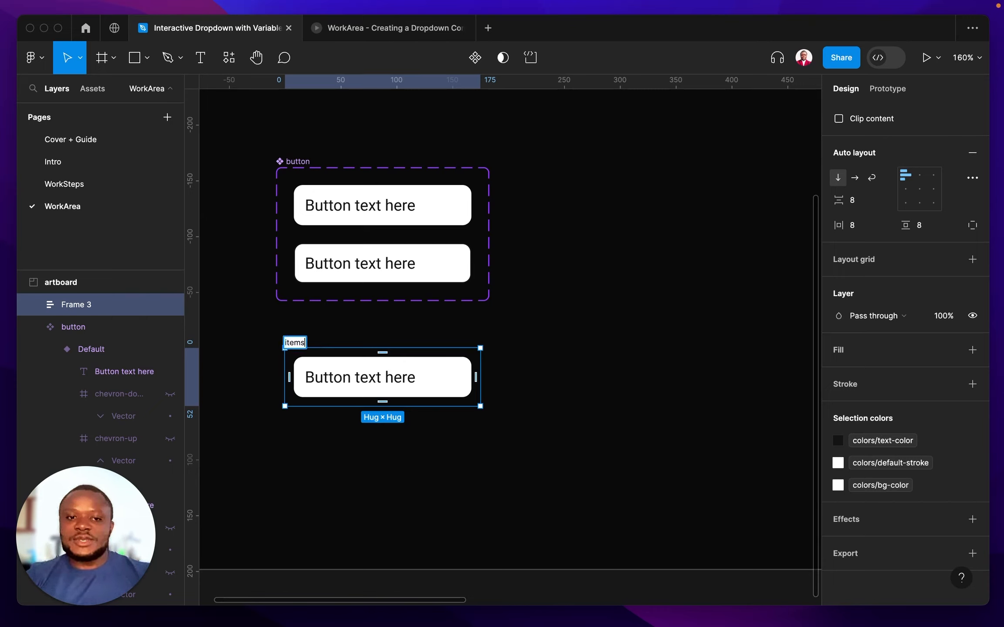
key(Return)
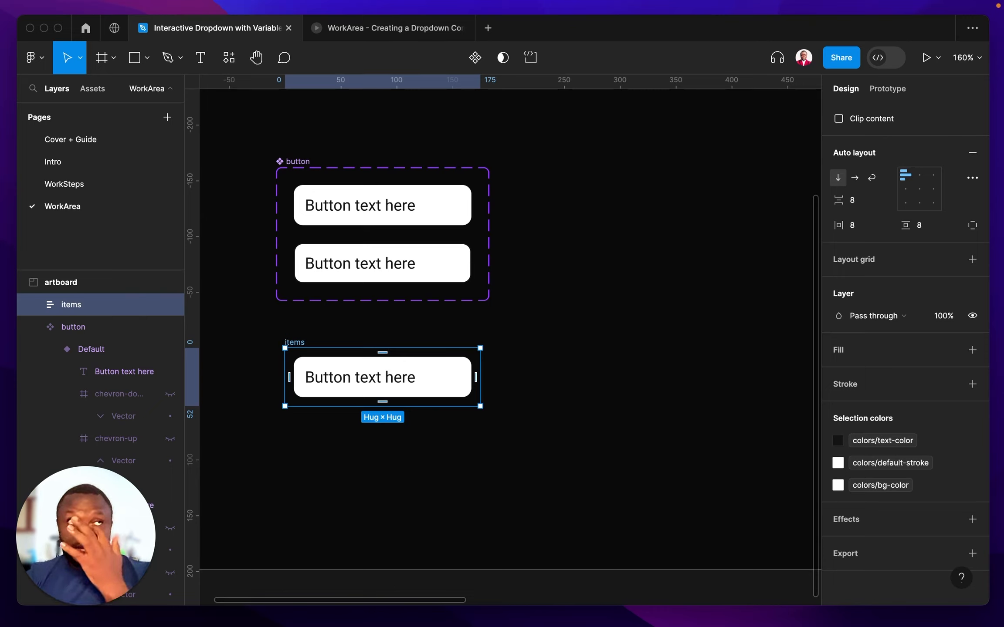
Step: Fill the items frame with the New Dropdown collection's bg-color variable and set its corner radius to 16
click(952, 351)
scroll(740, 457, down, 3)
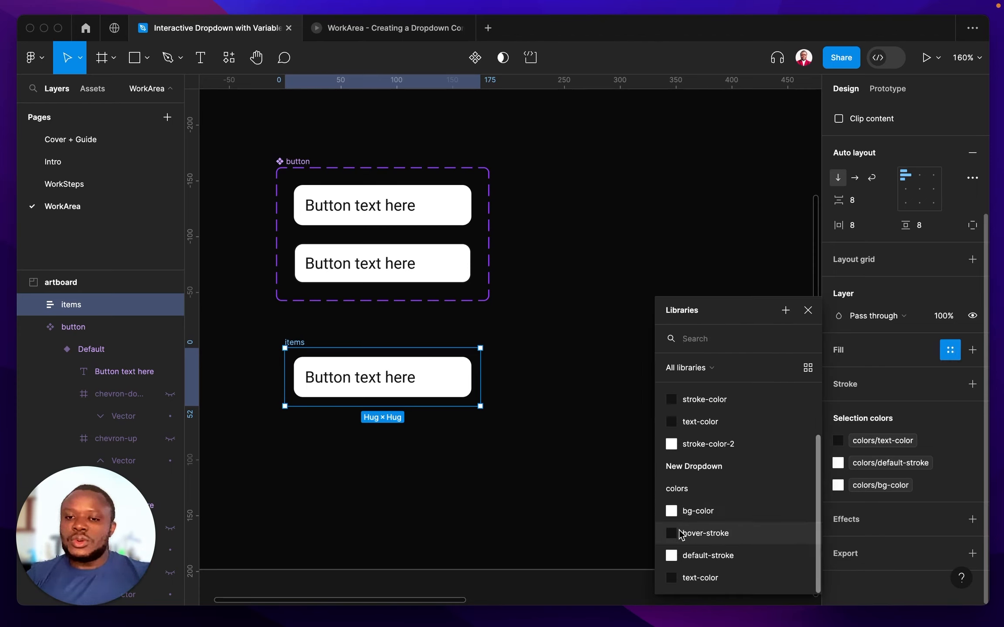
click(699, 512)
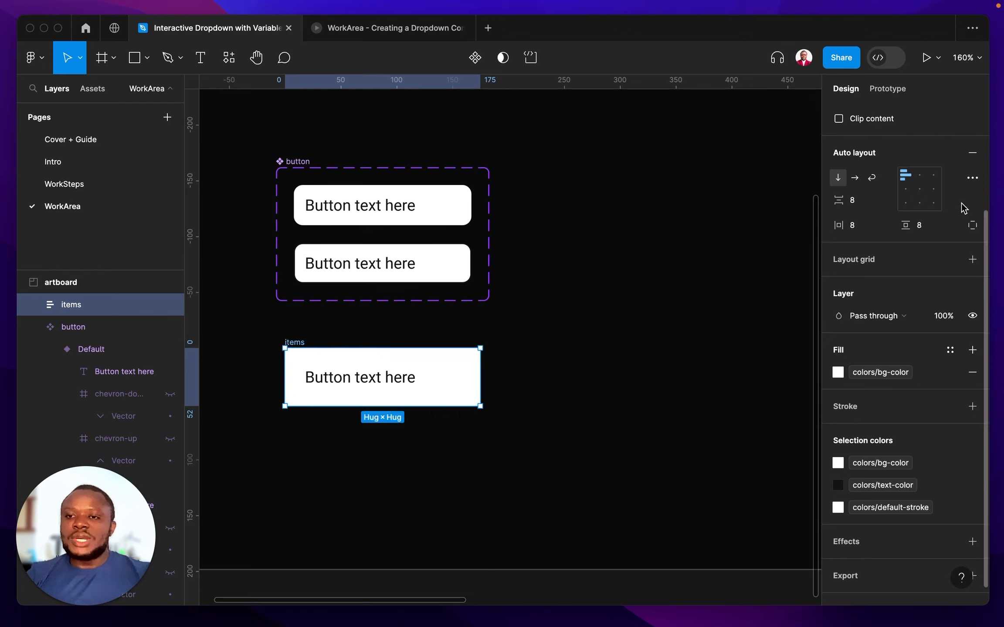
scroll(963, 206, up, 5)
click(921, 239)
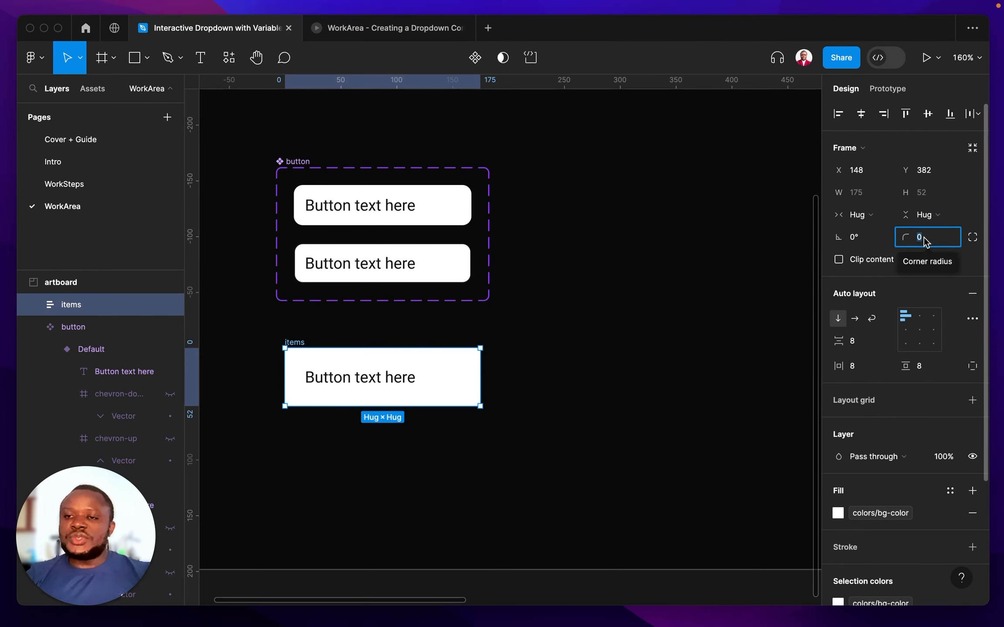
text(16)
key(Return)
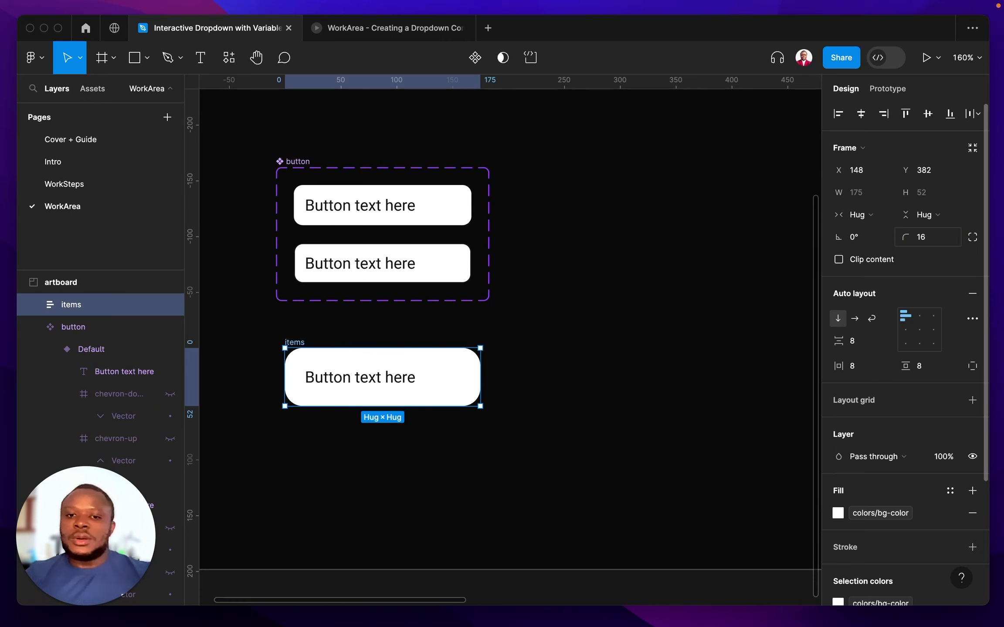
Step: Compare the corner radius of the button's Default variant with those of the label and items frames
click(392, 388)
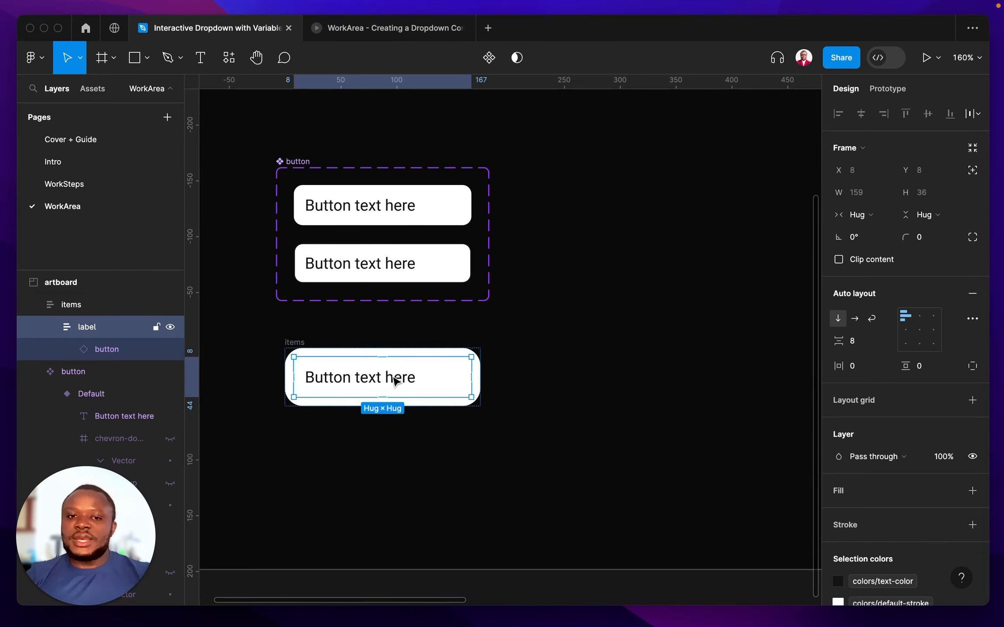
click(390, 198)
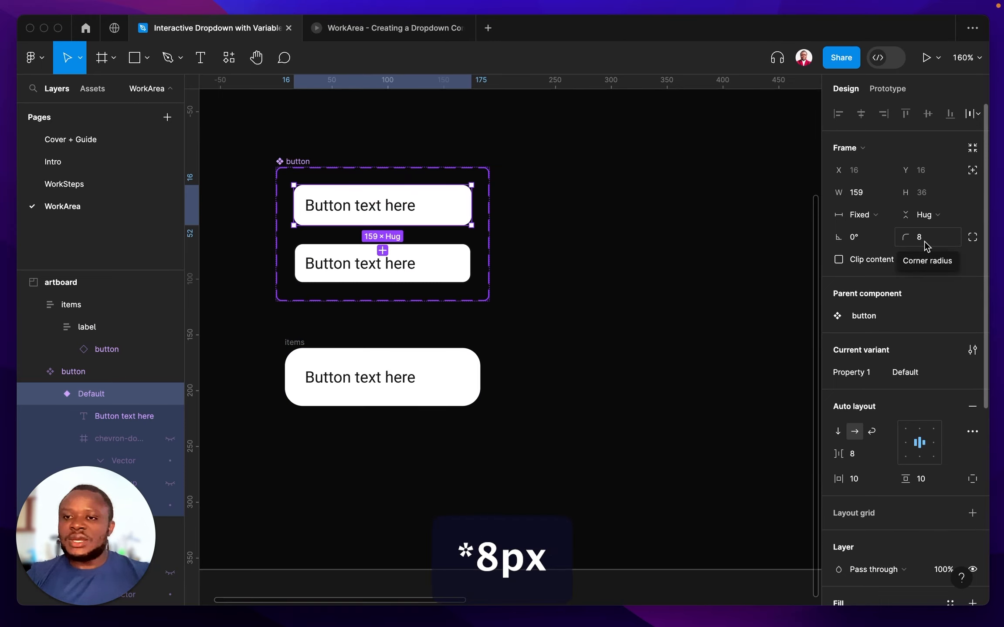
click(372, 396)
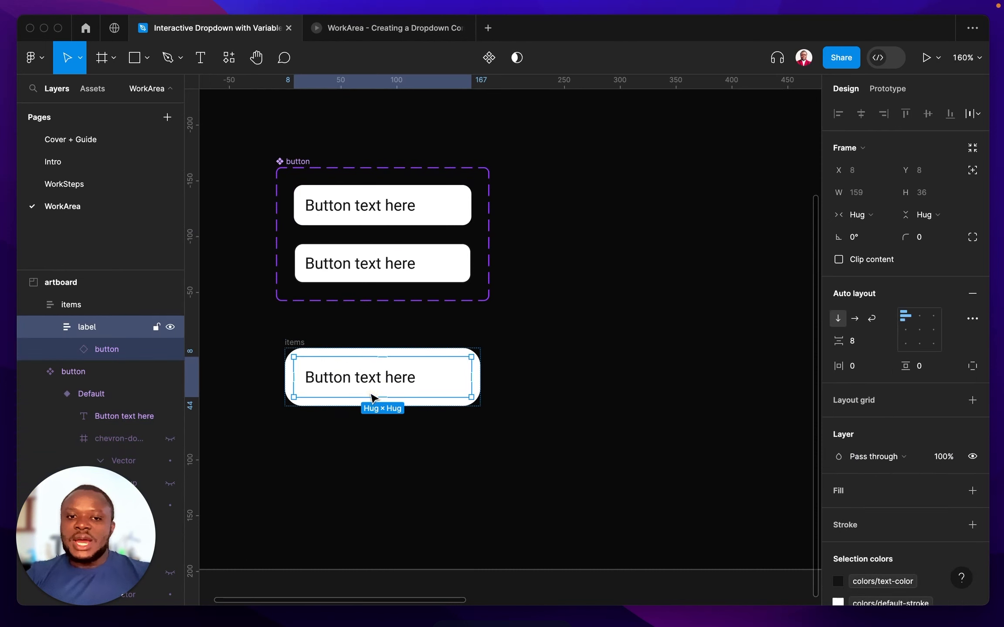
click(295, 341)
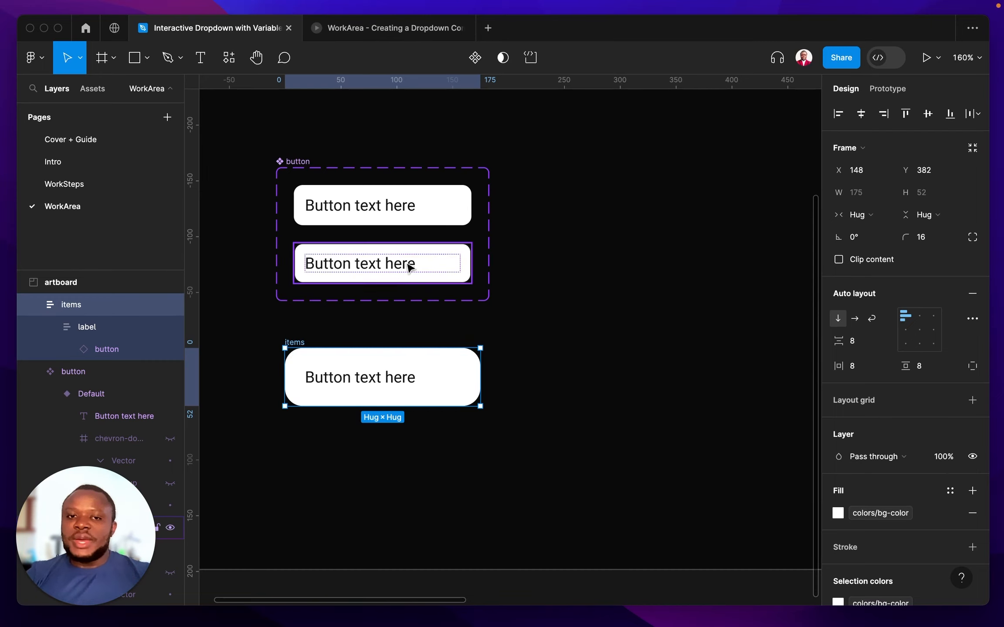
click(410, 216)
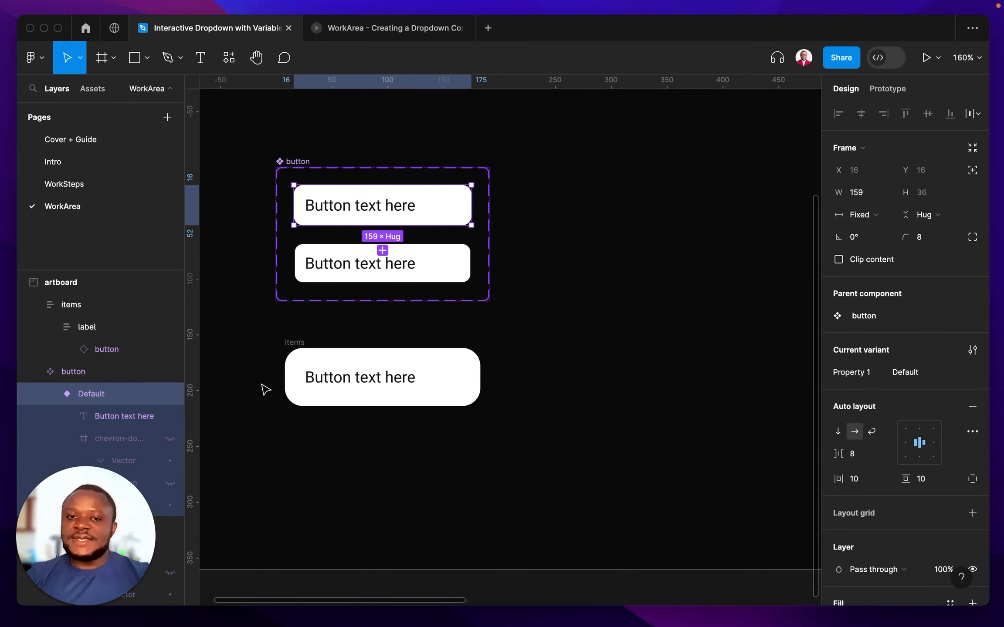
click(288, 347)
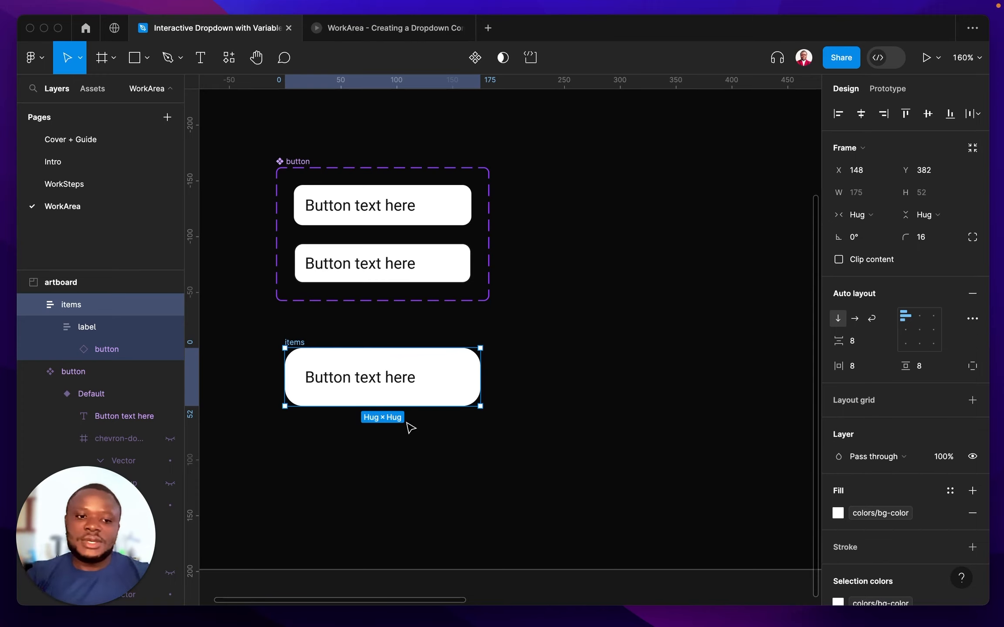
Step: Extend the artboard section downward to a height of about 926 to make room below the items frame
click(392, 379)
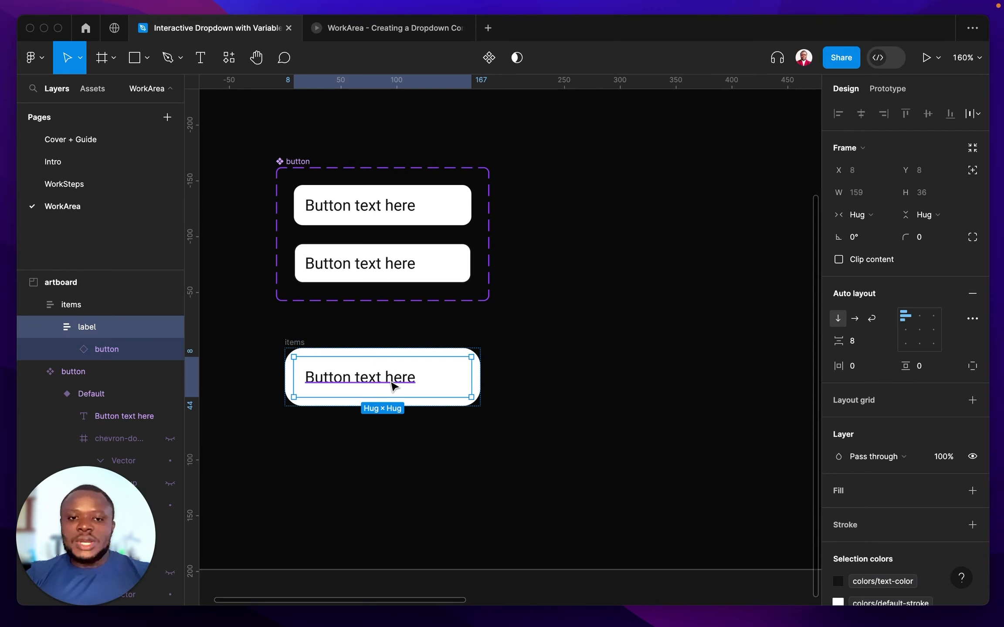
scroll(392, 385, down, 3)
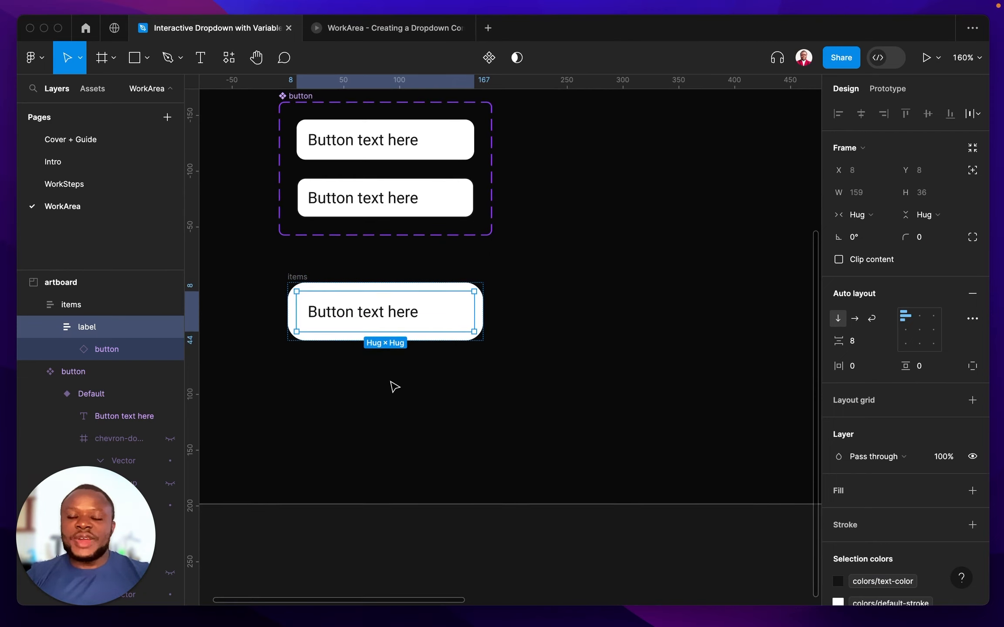
scroll(392, 386, down, 3)
click(398, 401)
click(434, 457)
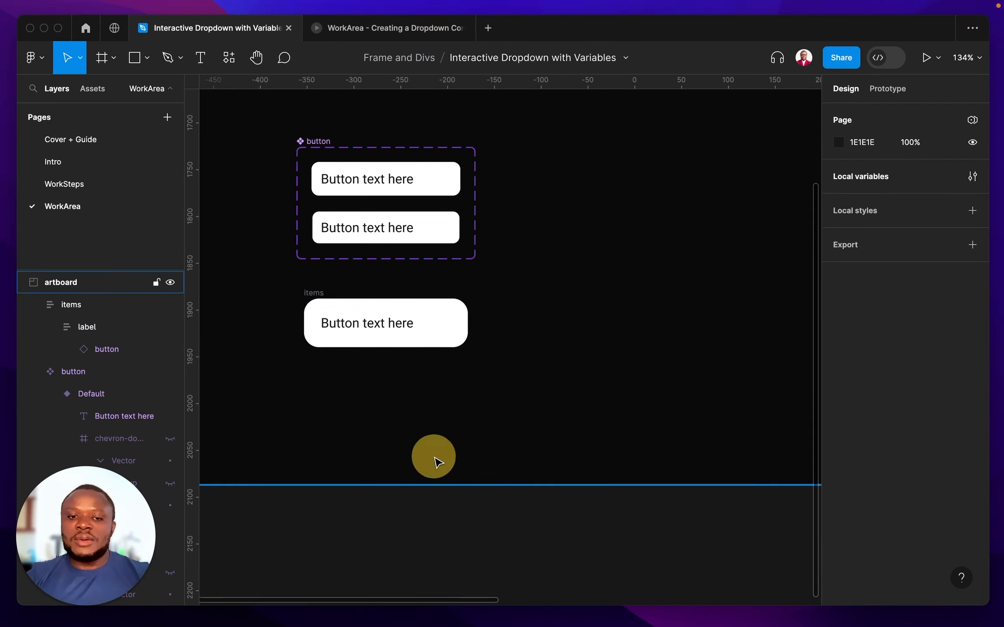
drag(479, 490, 479, 626)
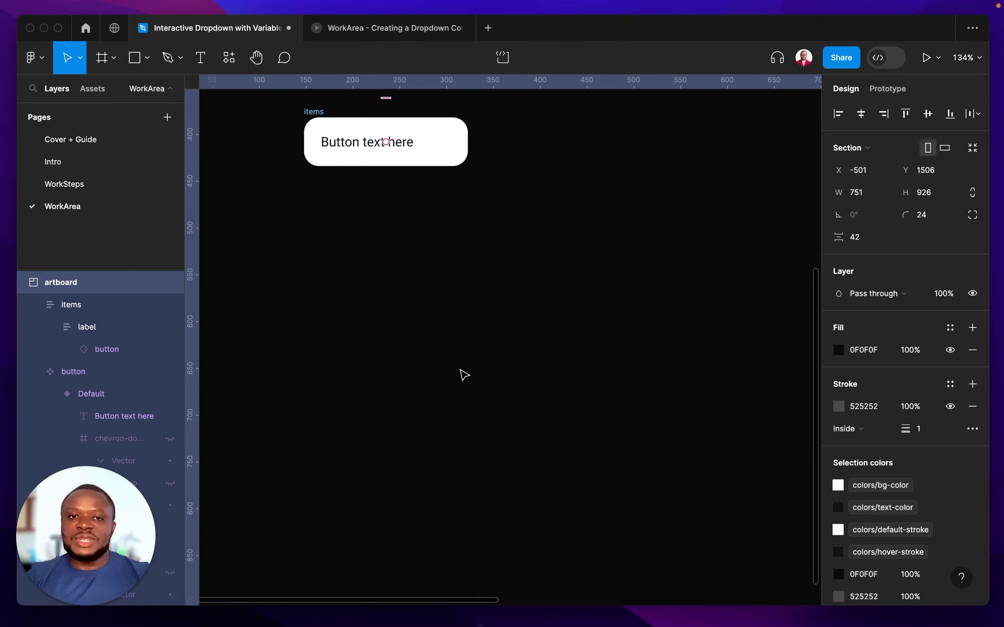
Step: Duplicate the label frame four times inside the items frame to build a list of five entries
scroll(464, 374, up, 5)
click(389, 255)
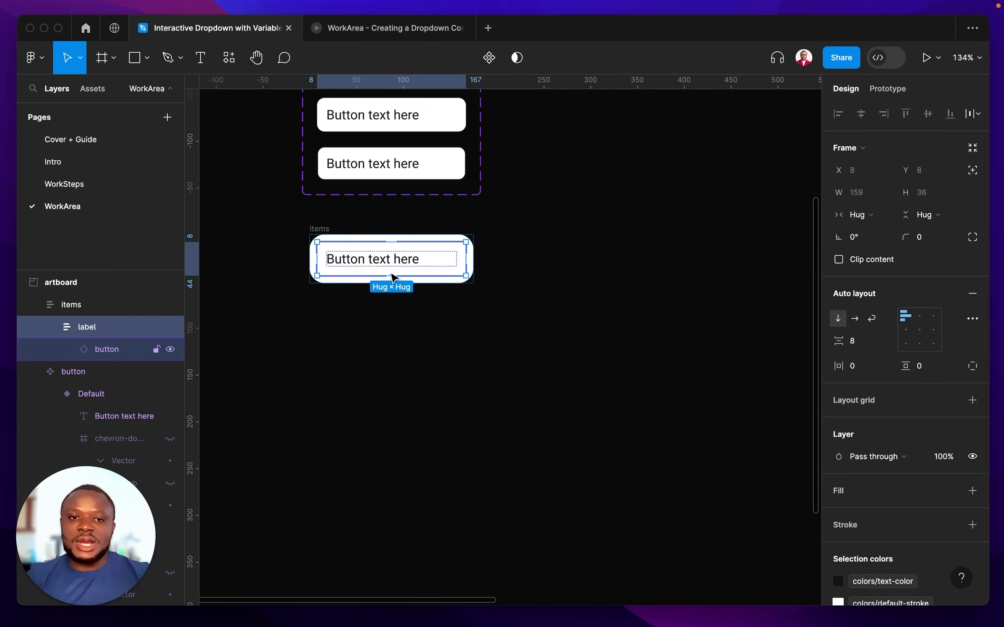
key(super+d)
key(super+d)
key(super+d)
key(super+d)
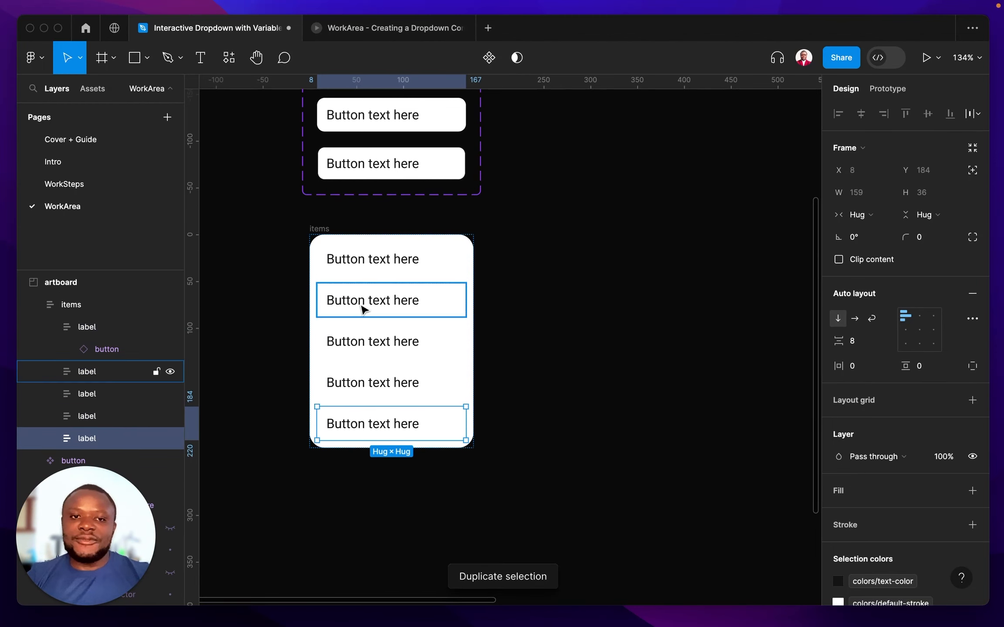
Step: Move the items frame to the right of the button component set
scroll(327, 245, up, 3)
scroll(328, 245, up, 2)
scroll(327, 244, right, 1)
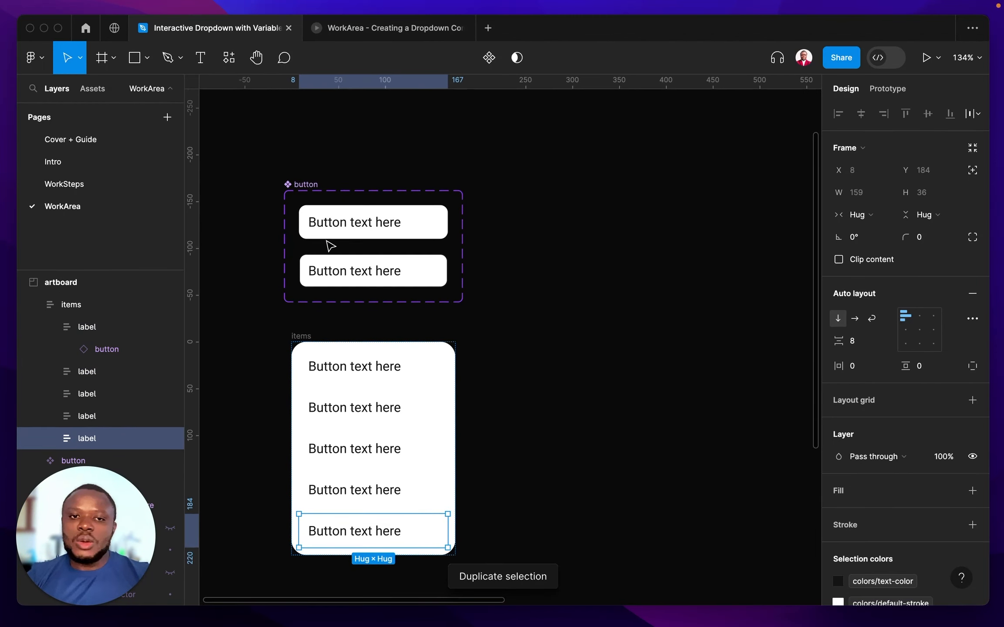
click(299, 336)
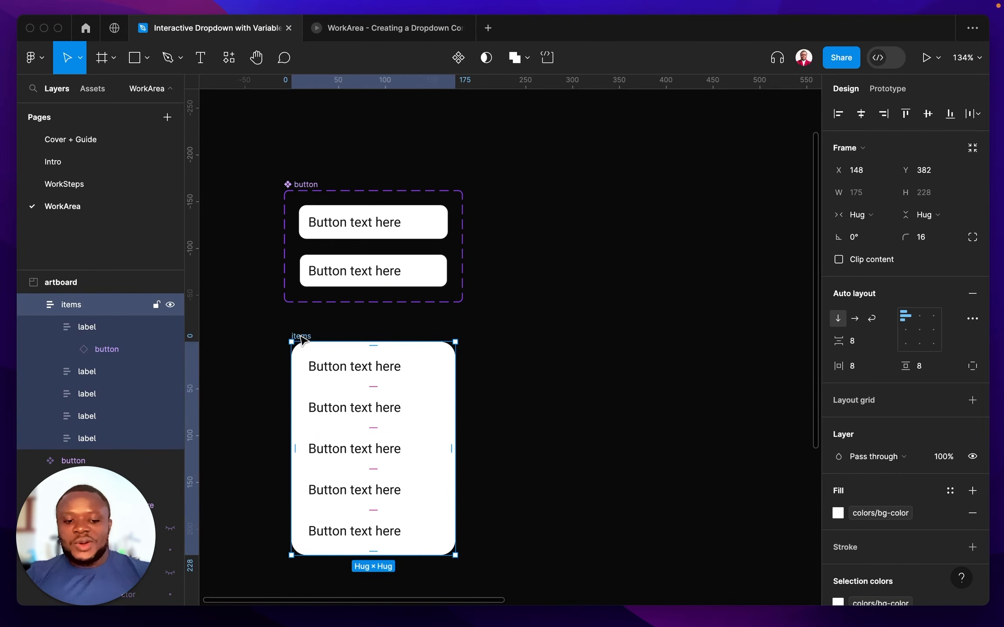
drag(300, 338, 513, 295)
Step: Place a copy of the button's Default variant as an instance above the items list, aligned with its left edge
click(380, 238)
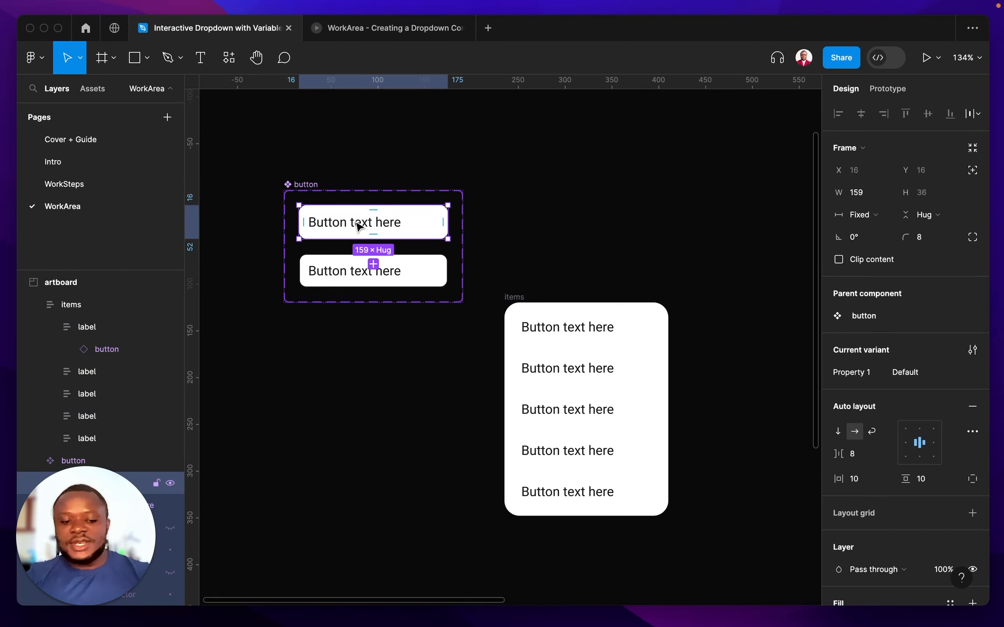
drag(358, 227, 562, 215)
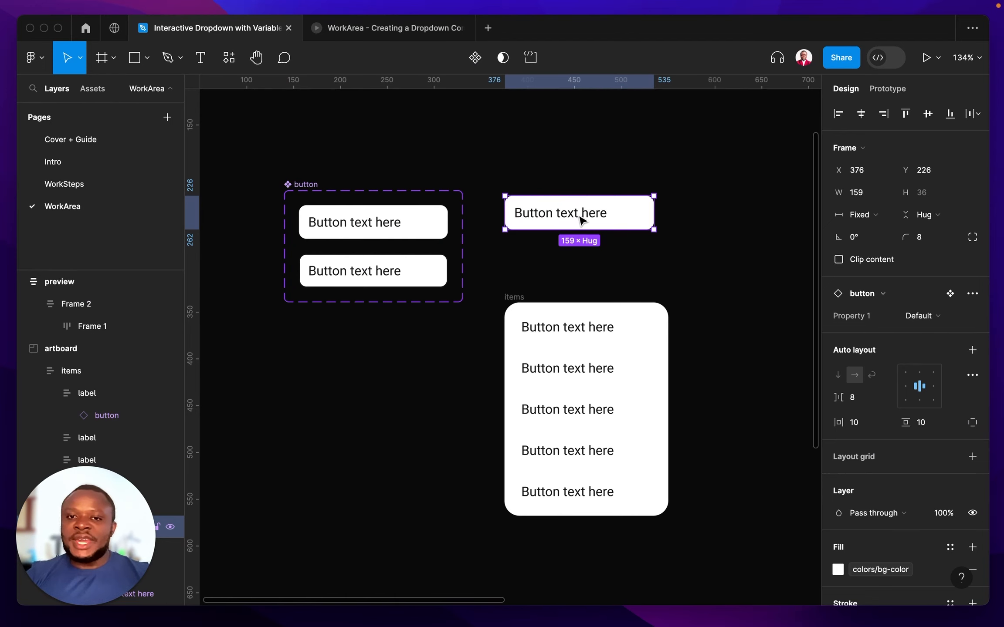
Step: Wrap the button instance above the items list in an auto layout frame and rename that frame "collapsed"
key(shift+a)
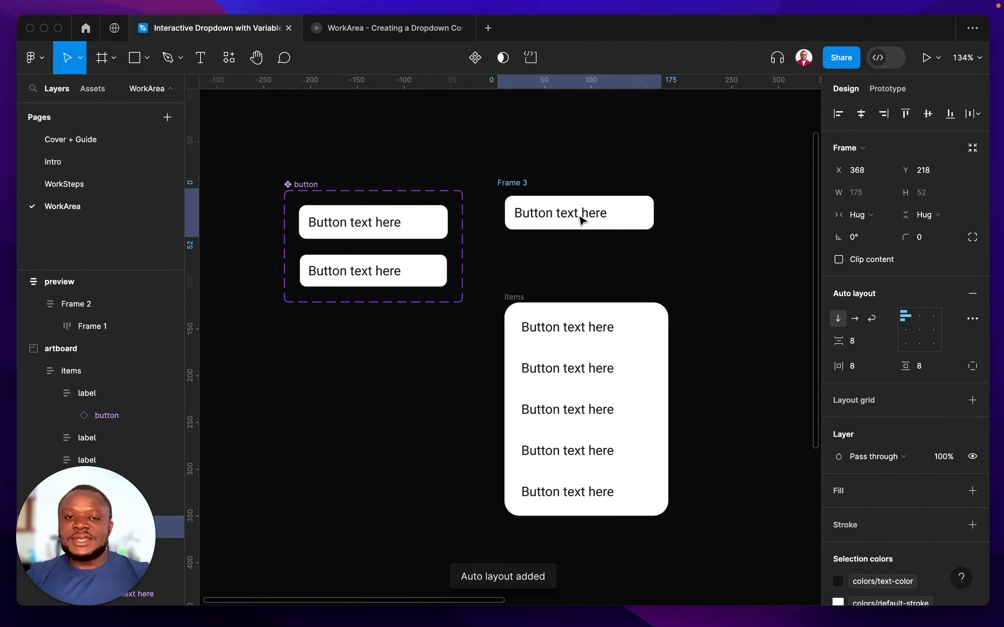
double_click(520, 184)
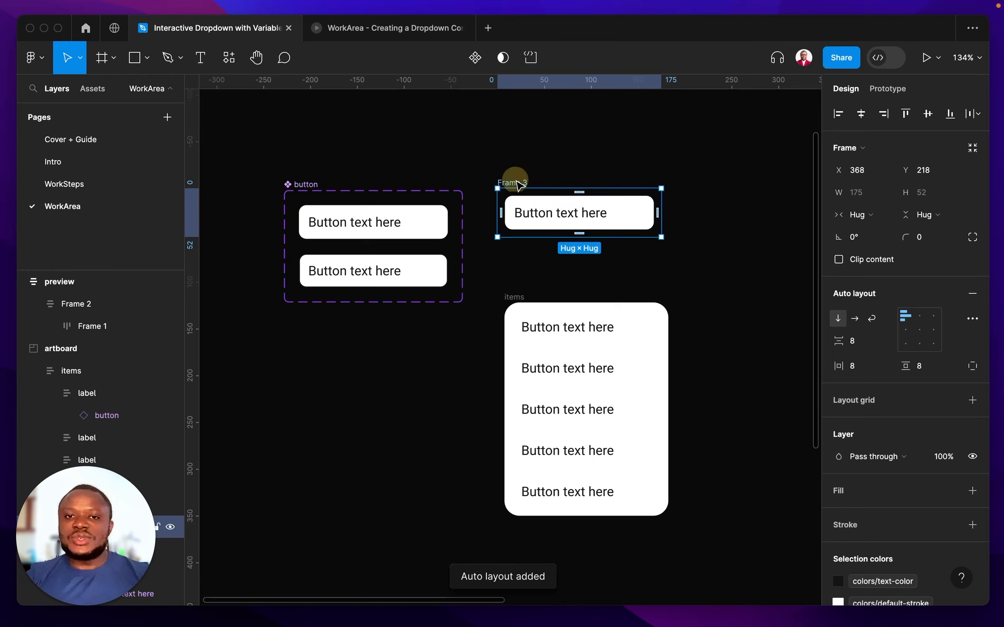
text(collapsed)
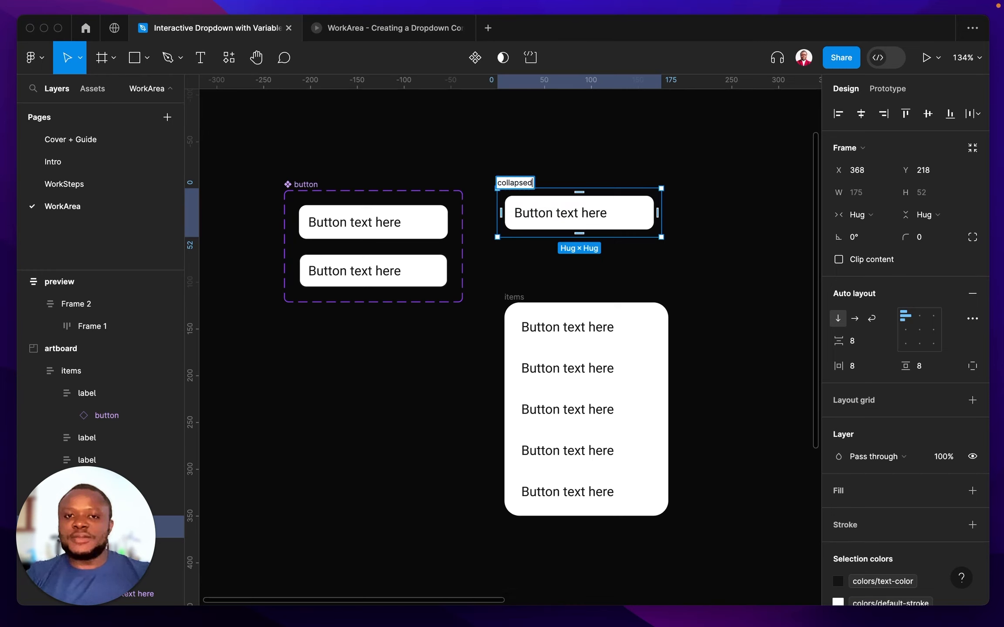
key(Return)
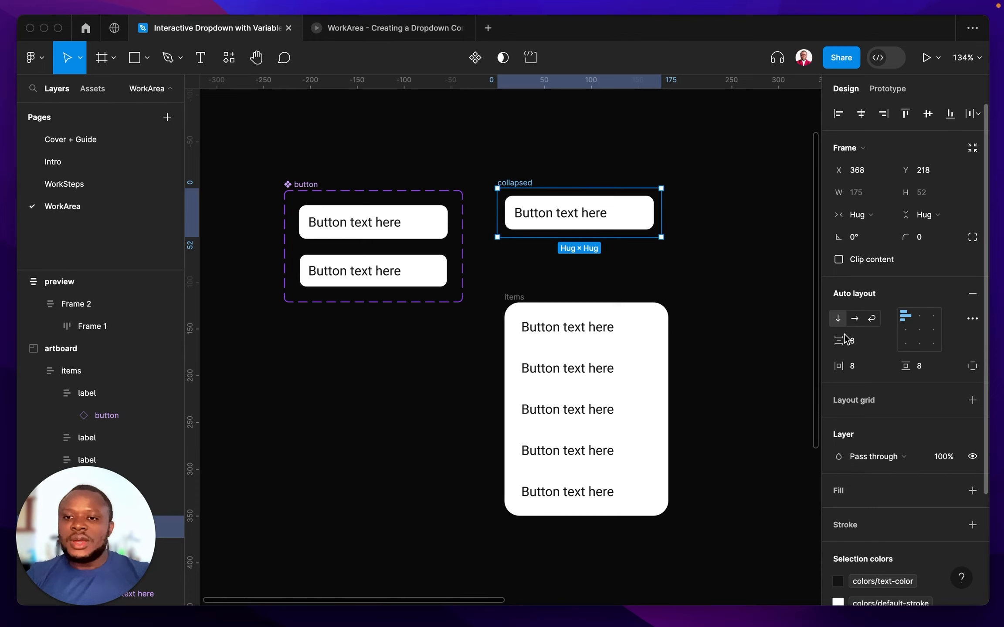
Step: Set the collapsed frame's horizontal and vertical padding to 0
click(853, 366)
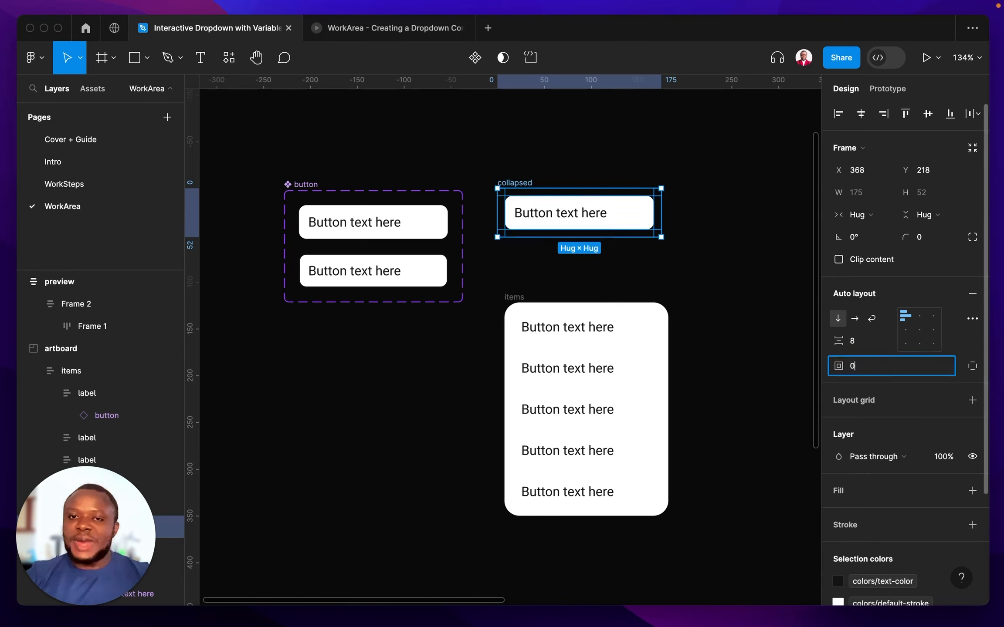
text(0)
key(Return)
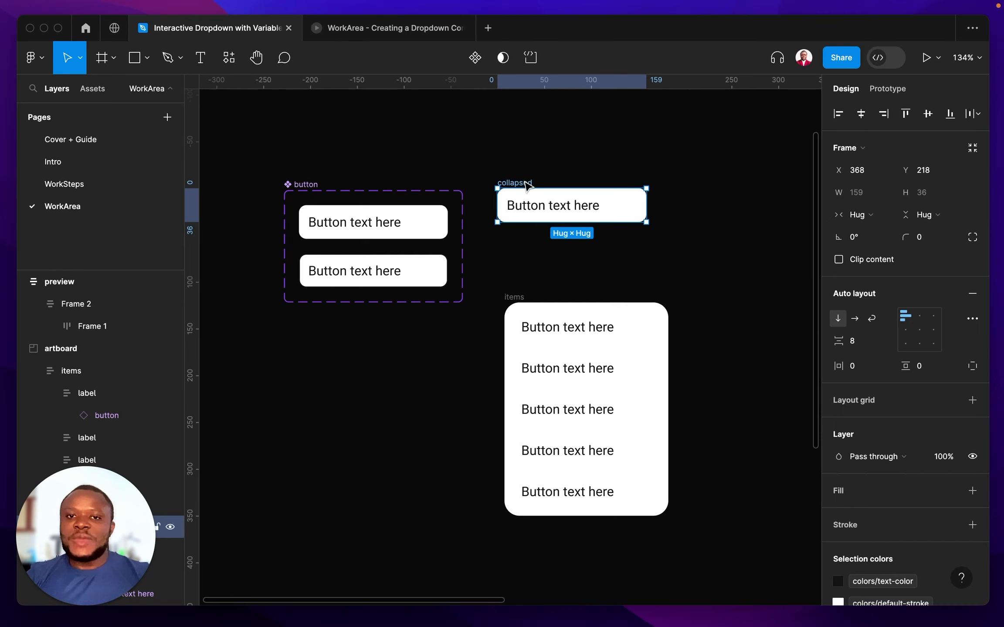
Step: Duplicate the collapsed frame directly below itself as "expand", and shift the items frame so its text aligns with the copy's text
drag(527, 185, 522, 237)
double_click(524, 237)
text(expand)
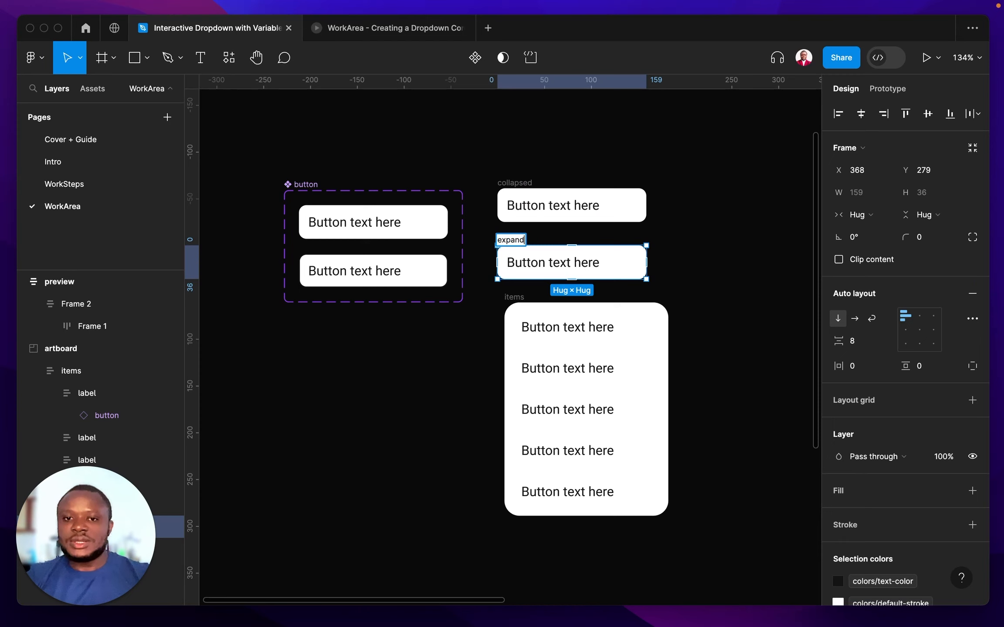
key(Return)
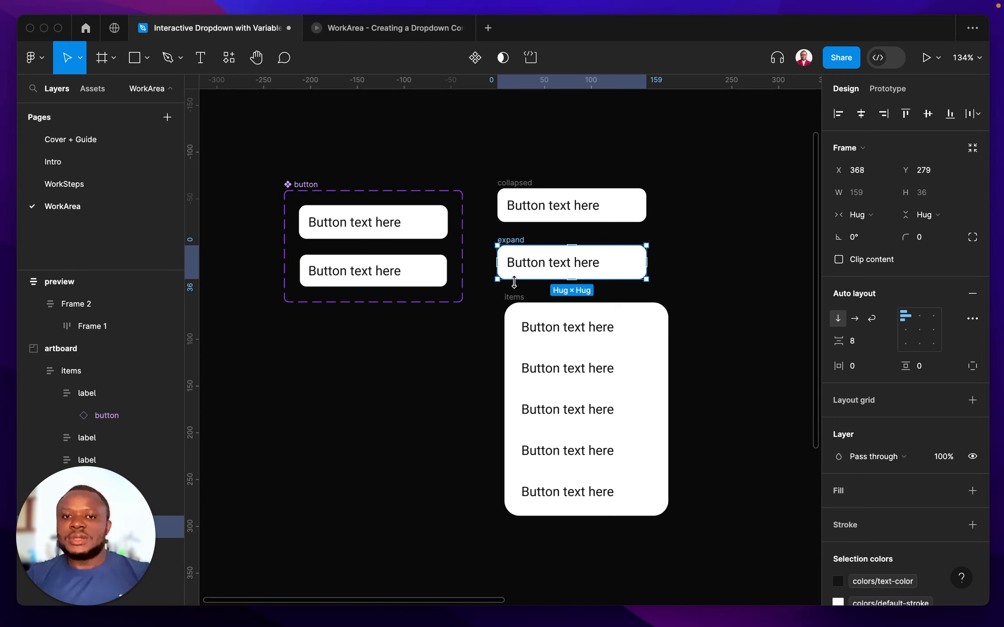
drag(513, 300, 501, 294)
Step: Select the collapsed frame and locate its entry in the layer list
click(571, 217)
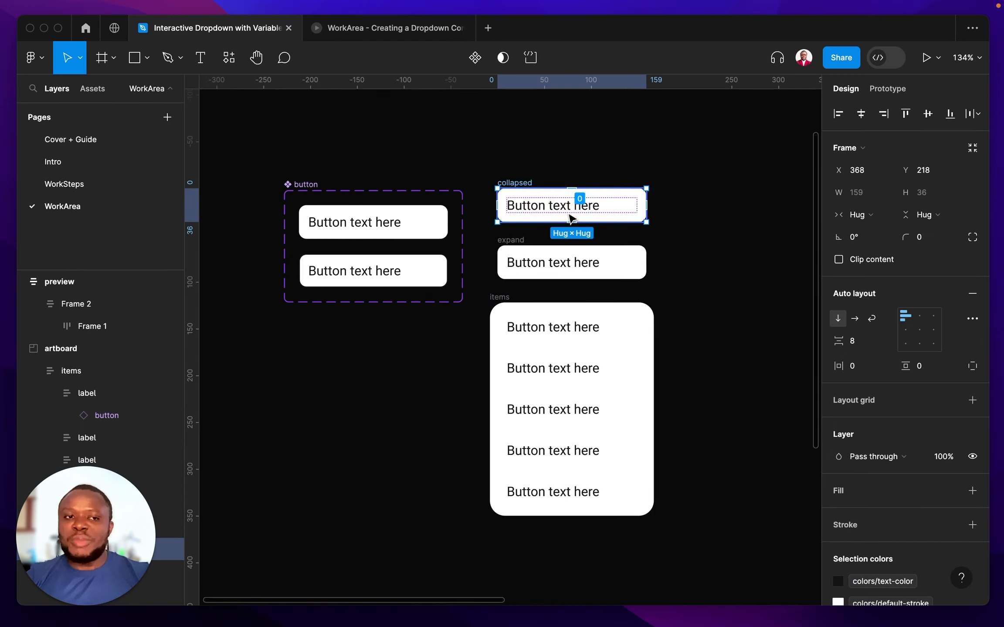
scroll(165, 338, down, 10)
scroll(165, 339, up, 2)
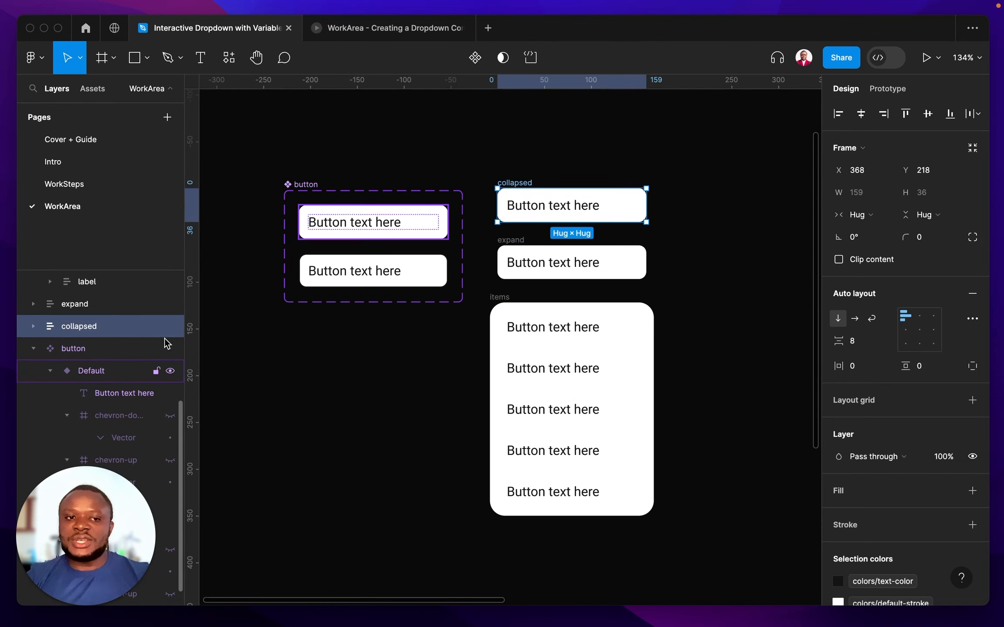
Step: Make the chevron-down icon in the collapsed frame's button visible by replacing its visibility variable with iconState/Show-icon
drag(101, 492, 120, 539)
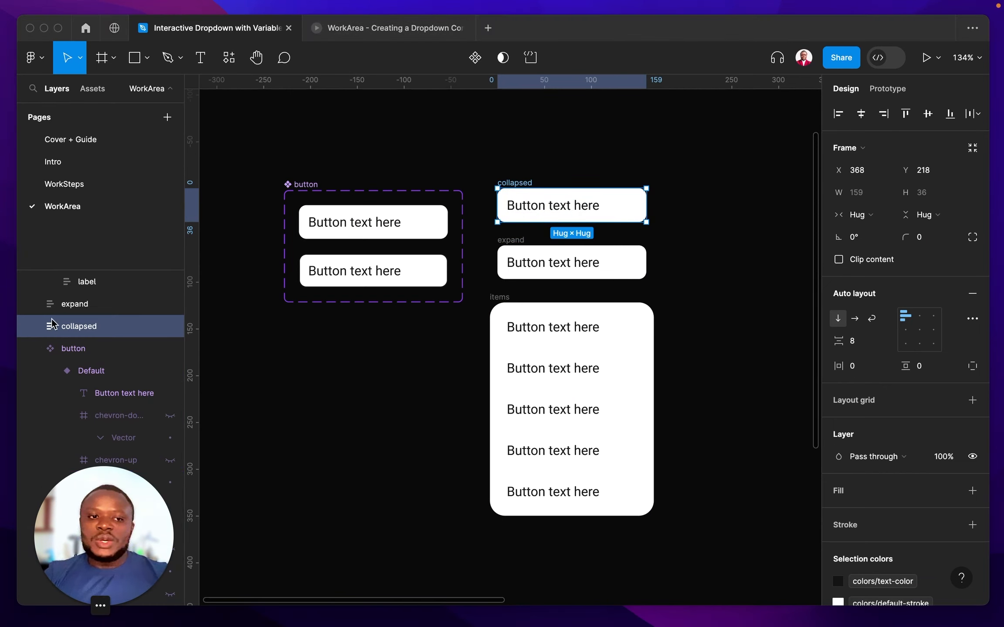
click(34, 326)
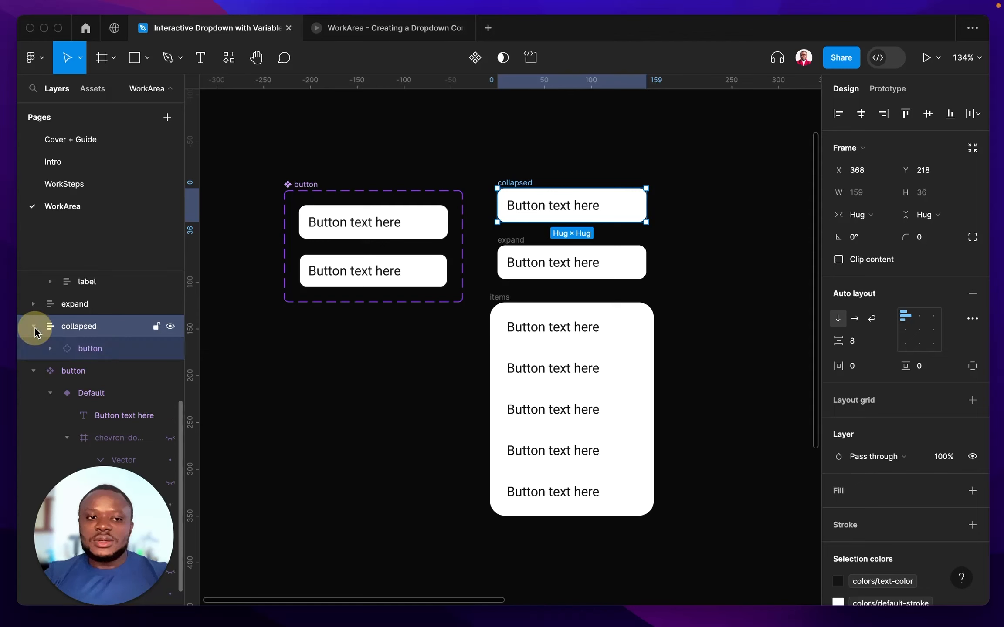
click(101, 353)
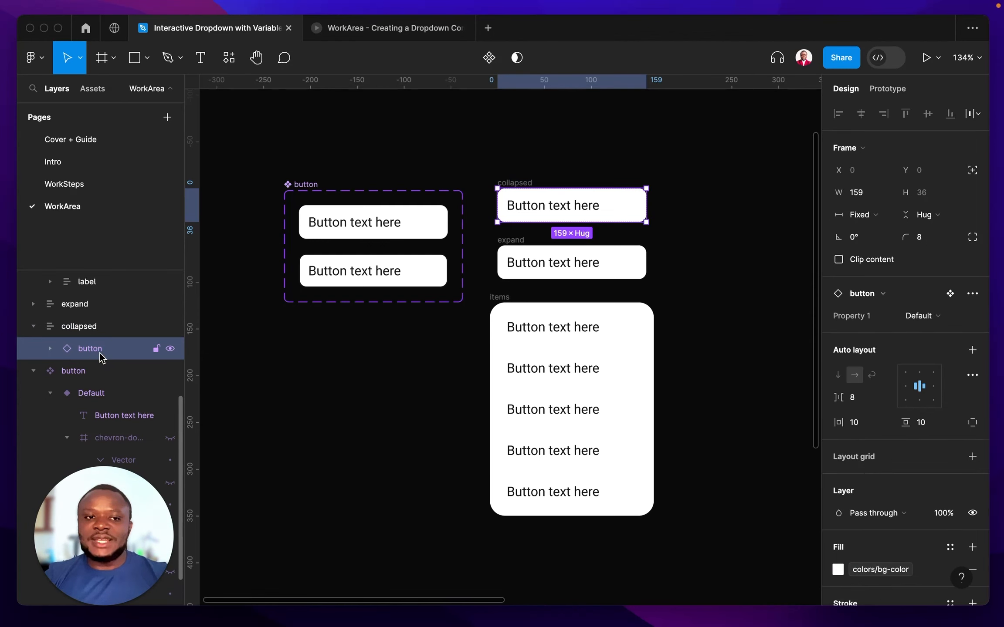
click(50, 348)
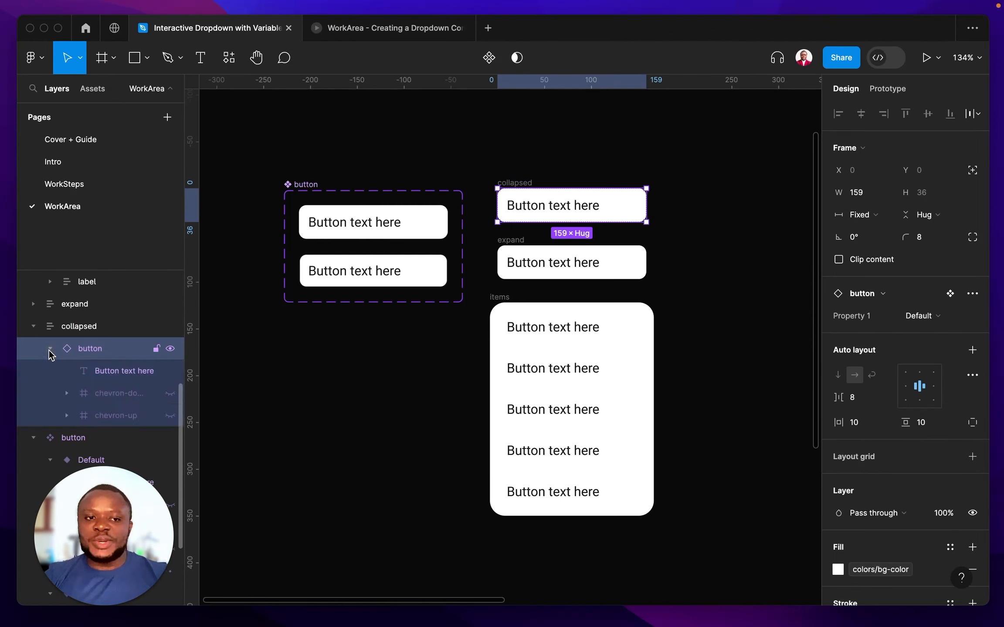
click(124, 393)
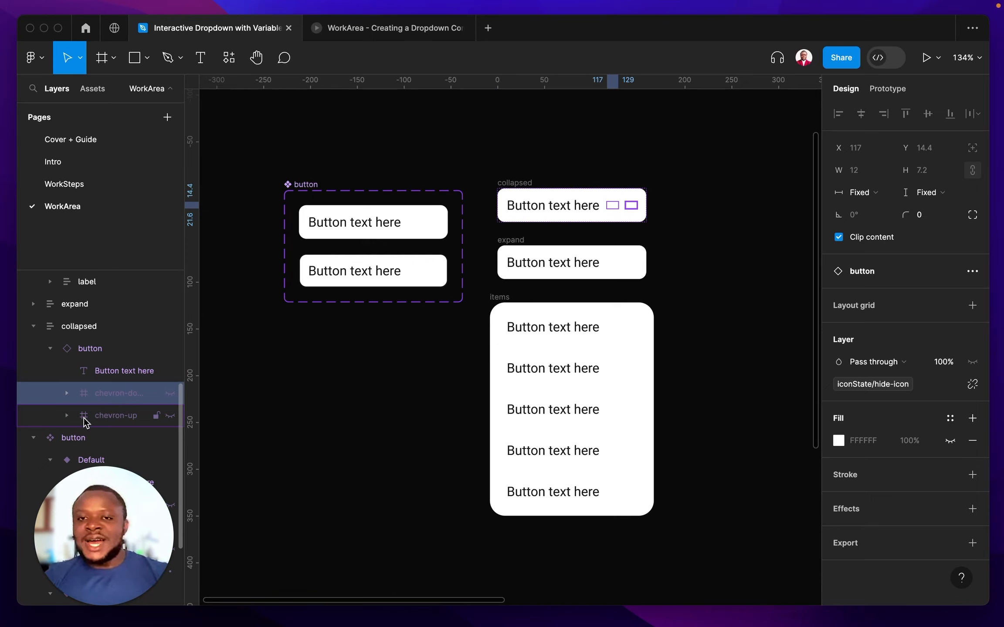
click(170, 416)
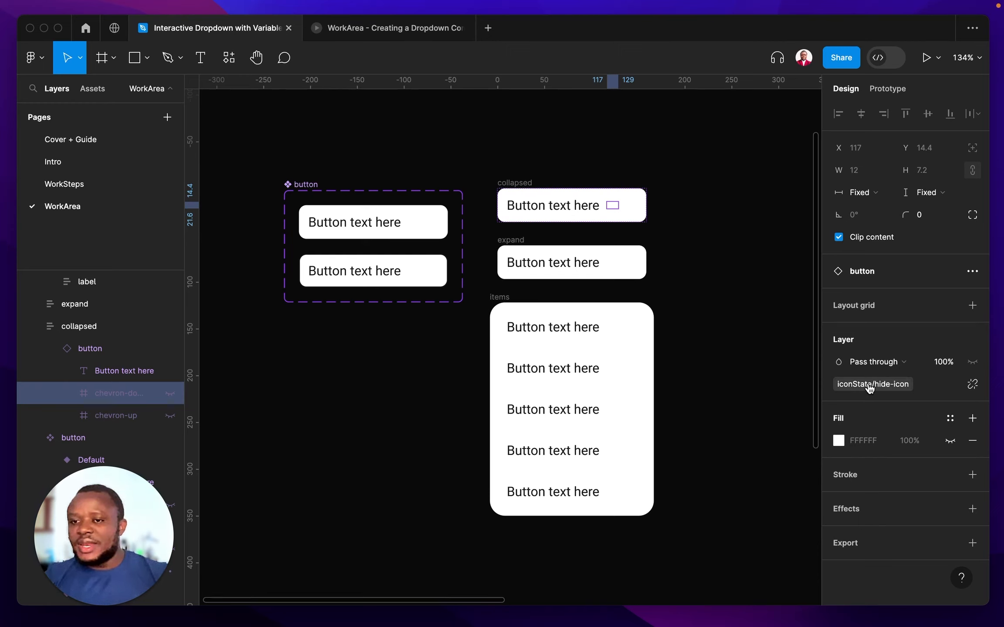
click(972, 384)
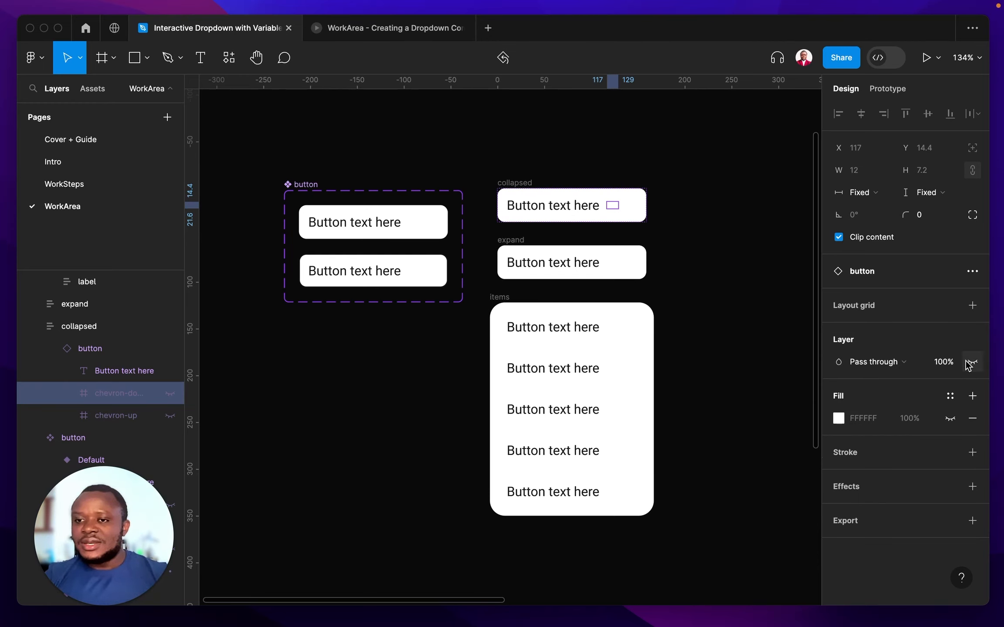
click(971, 362)
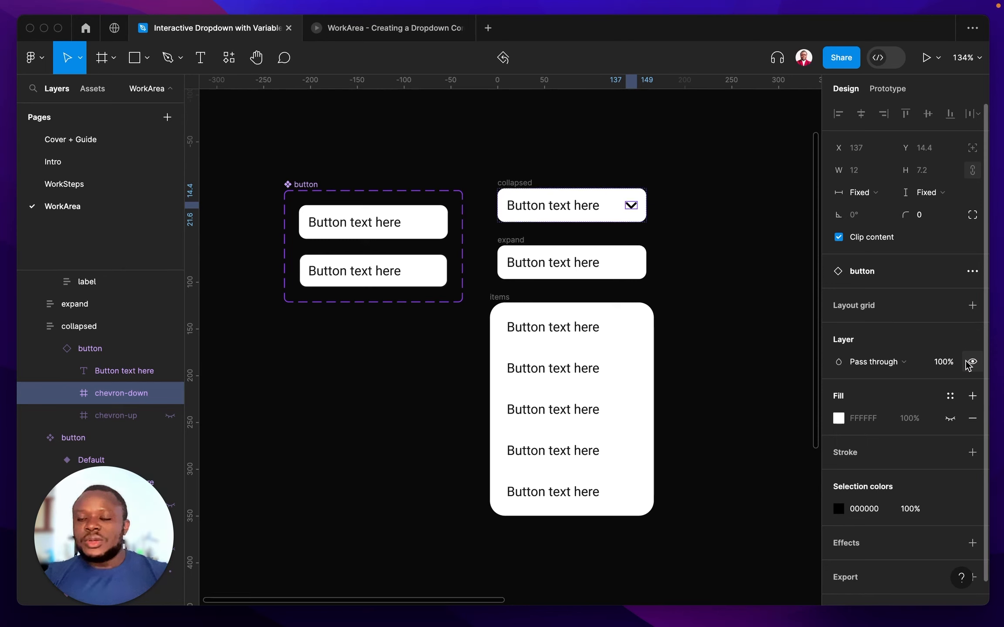
right_click(966, 363)
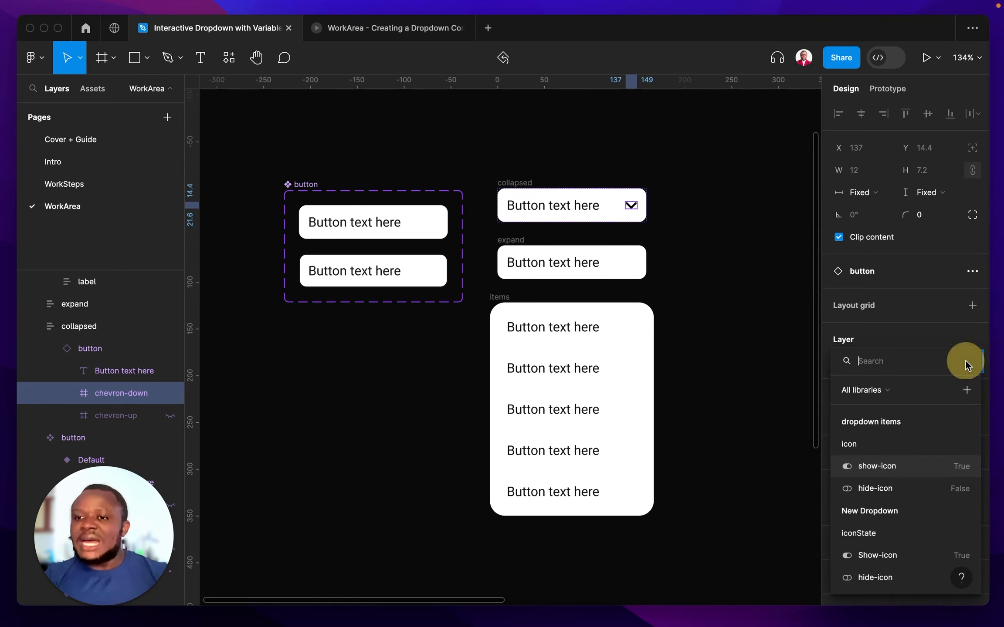
click(879, 561)
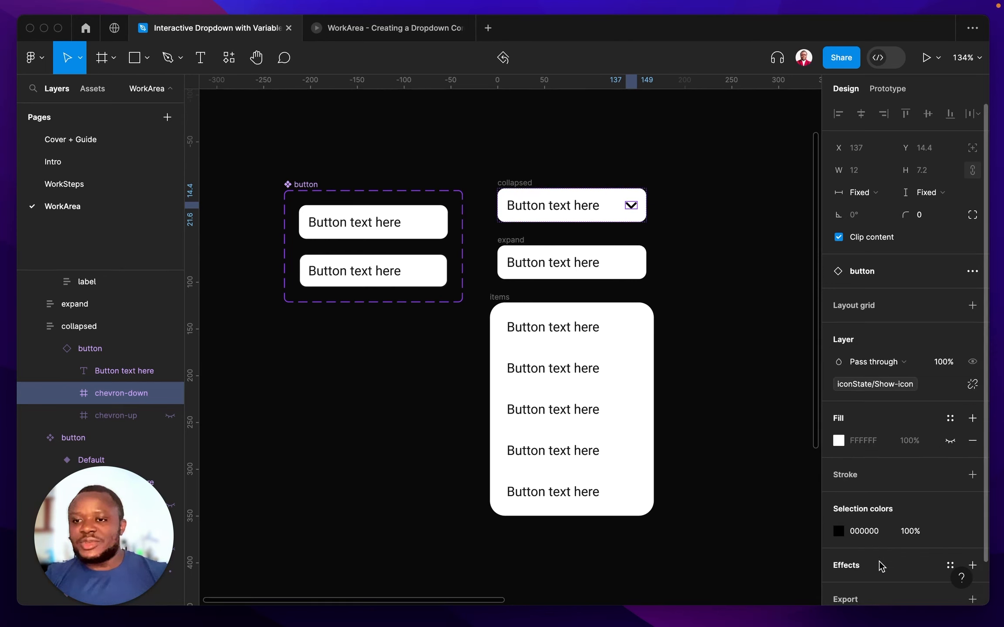
Step: Make the chevron-up icon in the expand frame's button visible by replacing its visibility variable with iconState/Show-icon
click(589, 263)
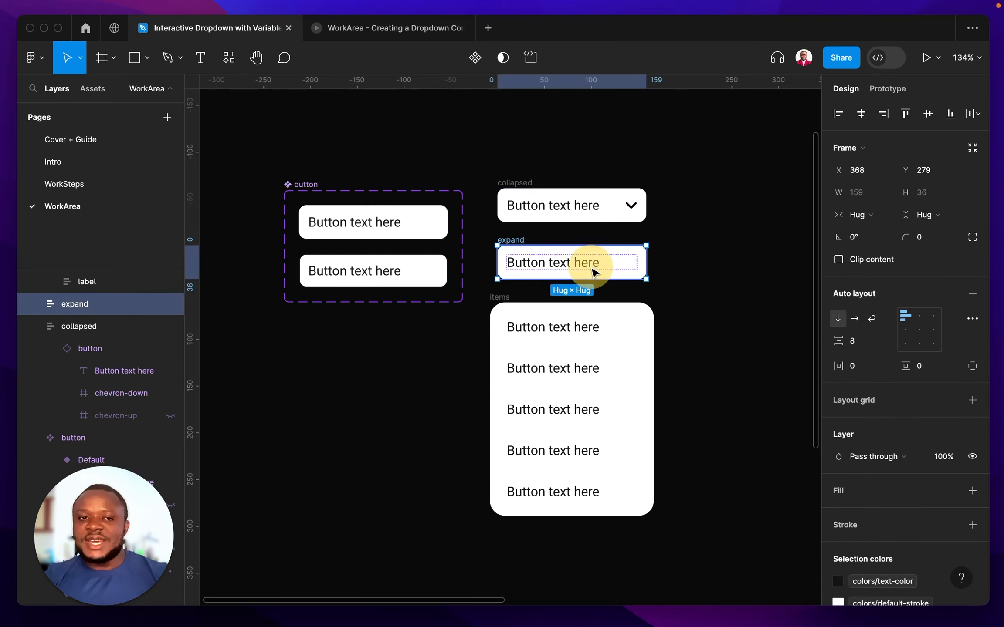
click(33, 304)
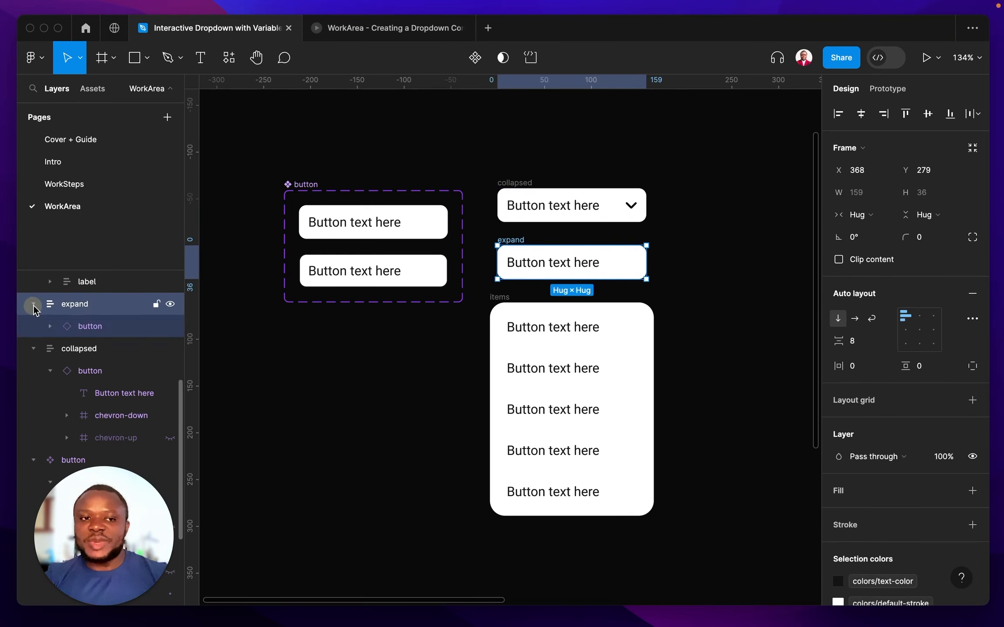
click(91, 328)
click(50, 327)
click(118, 391)
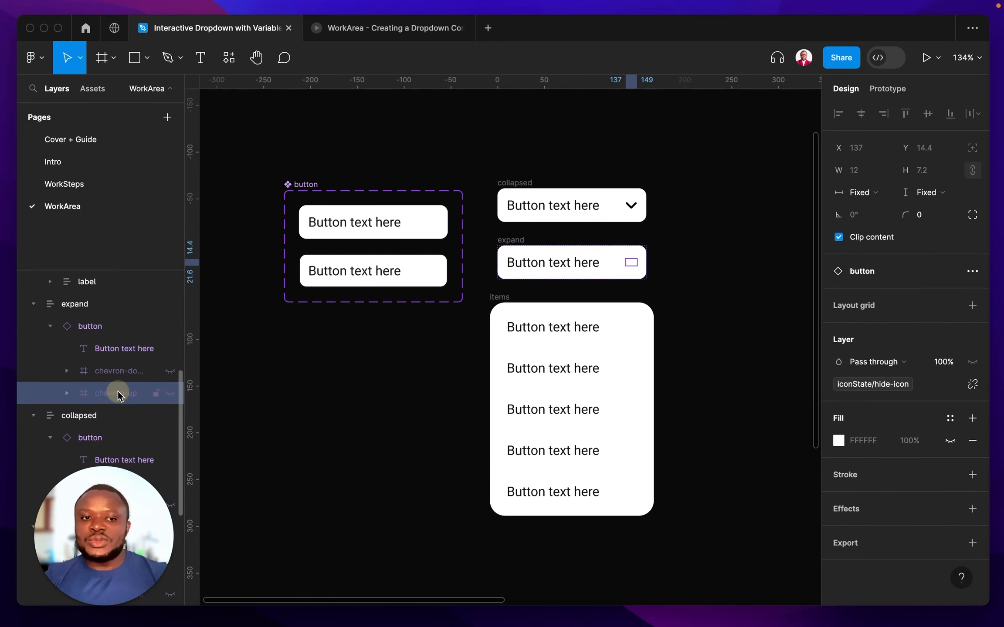
click(972, 384)
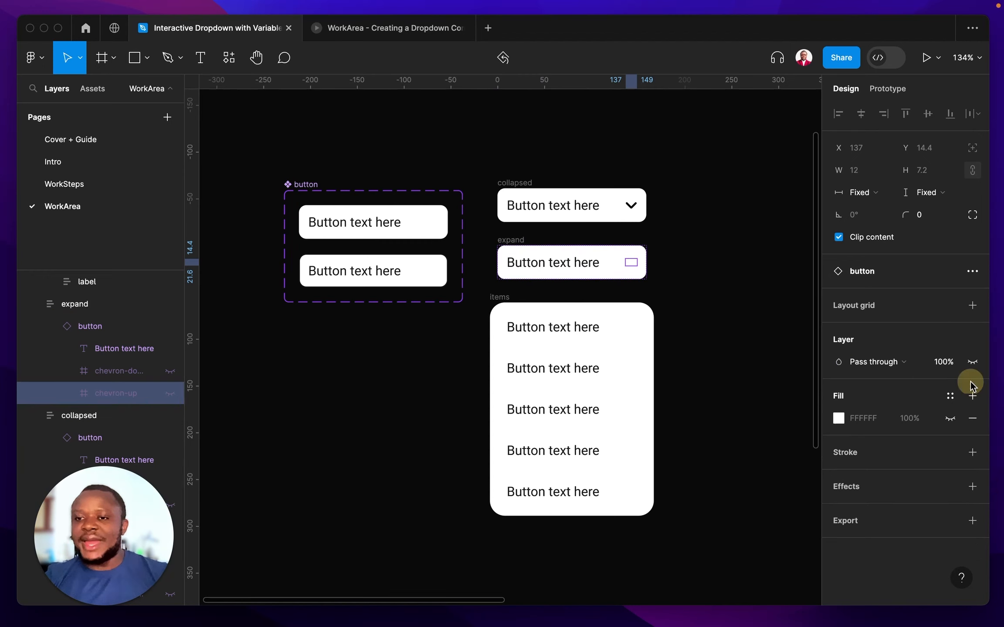
click(972, 363)
click(971, 363)
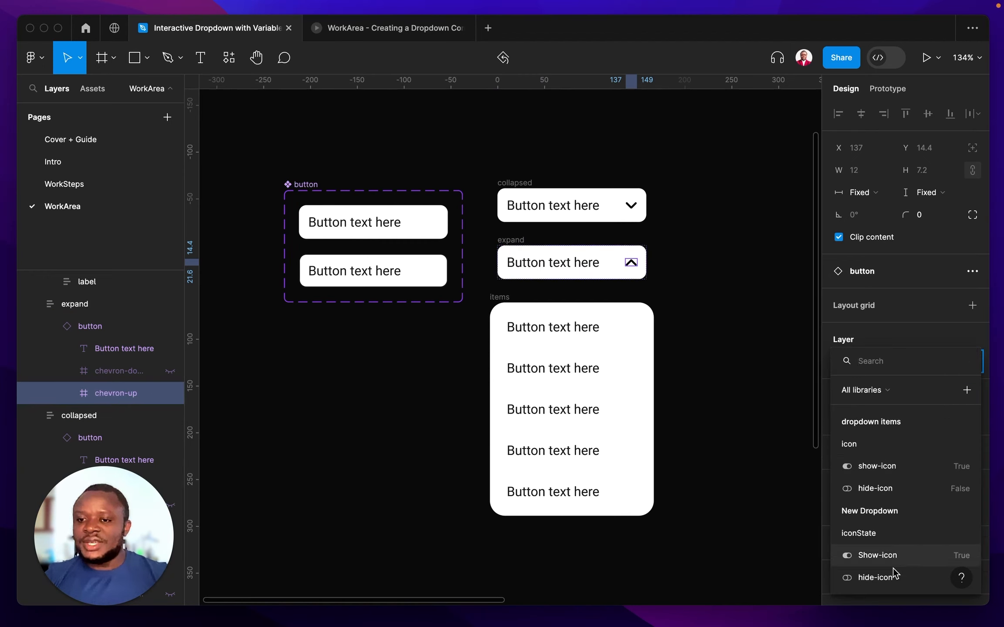
click(882, 554)
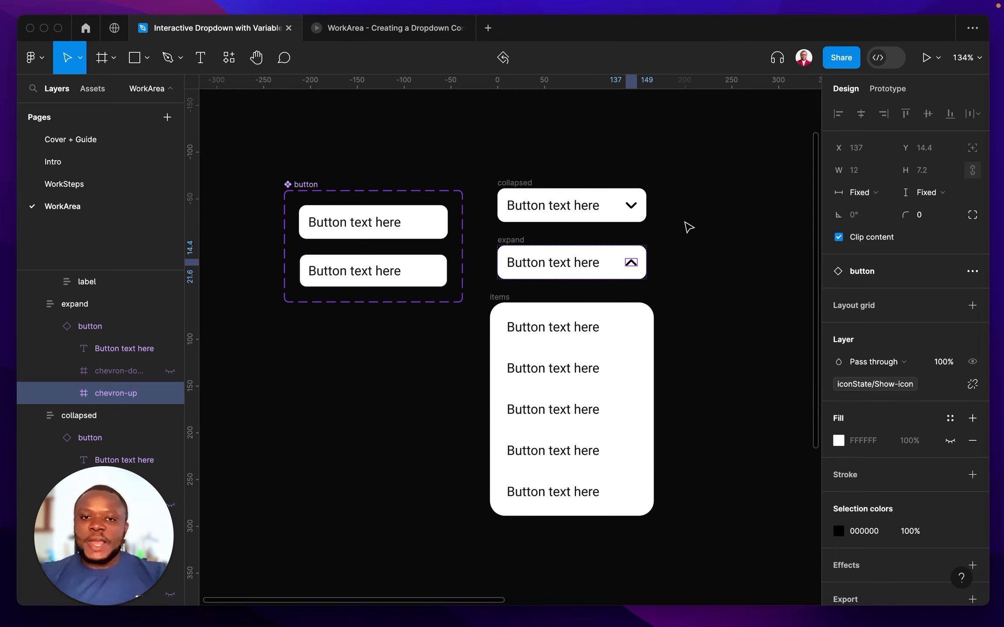
Step: Move the items frame up to about 15 below the expand frame and wrap both in one auto layout frame
click(687, 225)
click(517, 240)
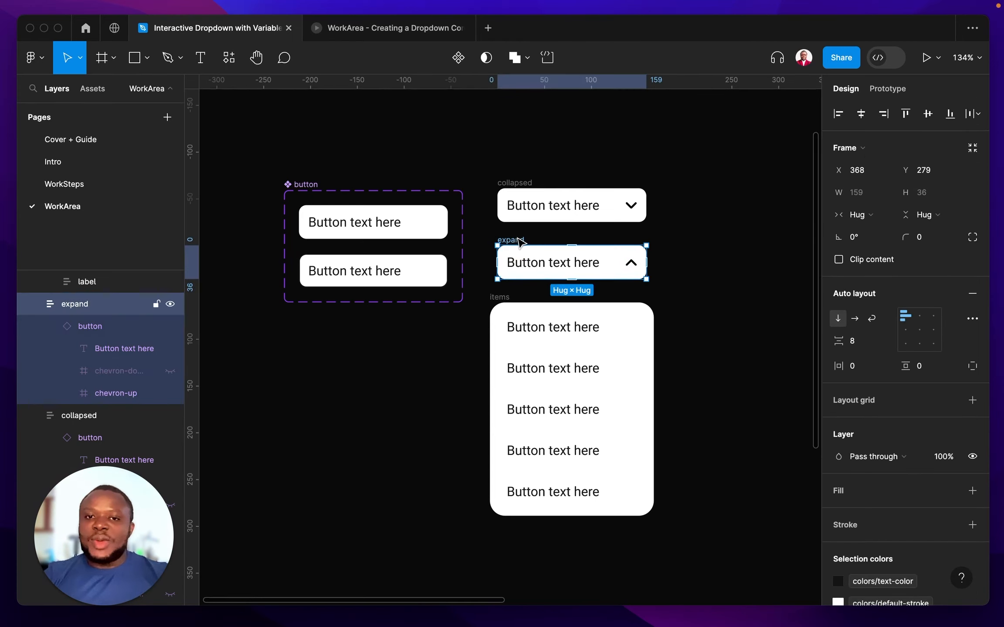
click(517, 239)
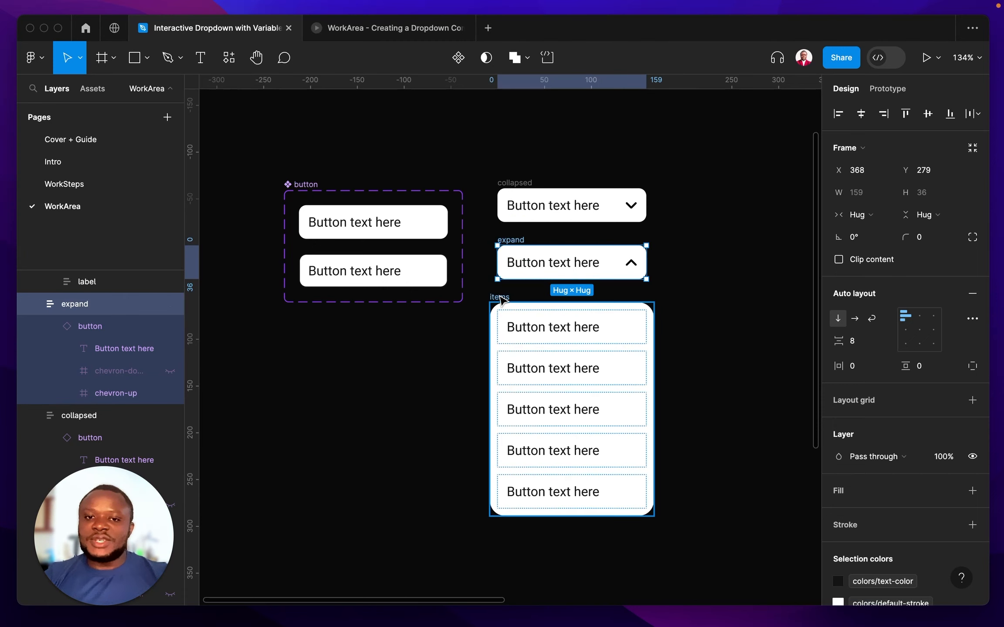
mouse_move(501, 299)
mouse_down()
mouse_move(506, 286)
mouse_move(497, 288)
mouse_move(508, 290)
mouse_up()
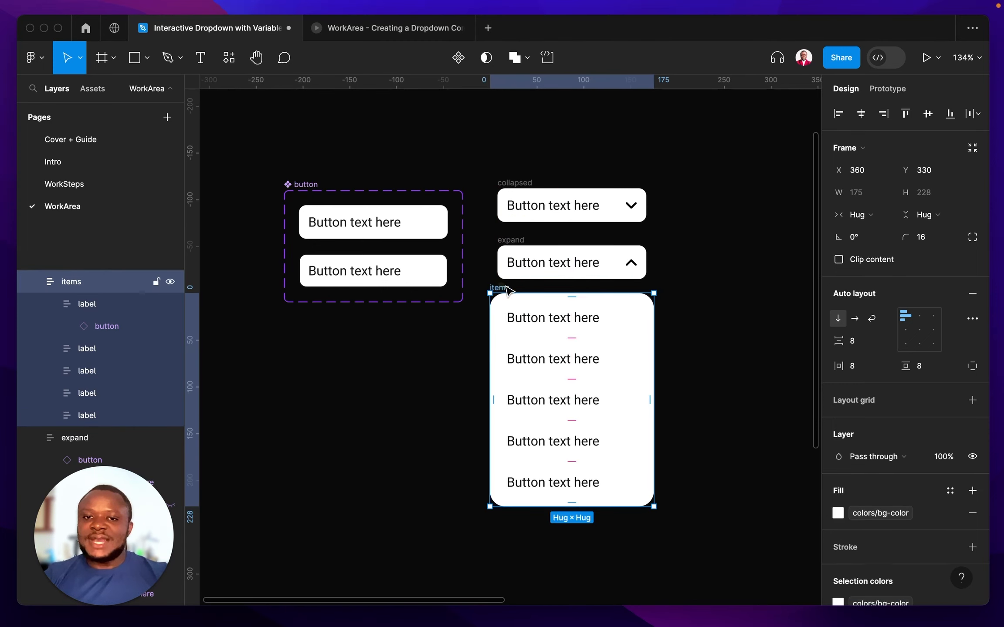
shift+click(515, 241)
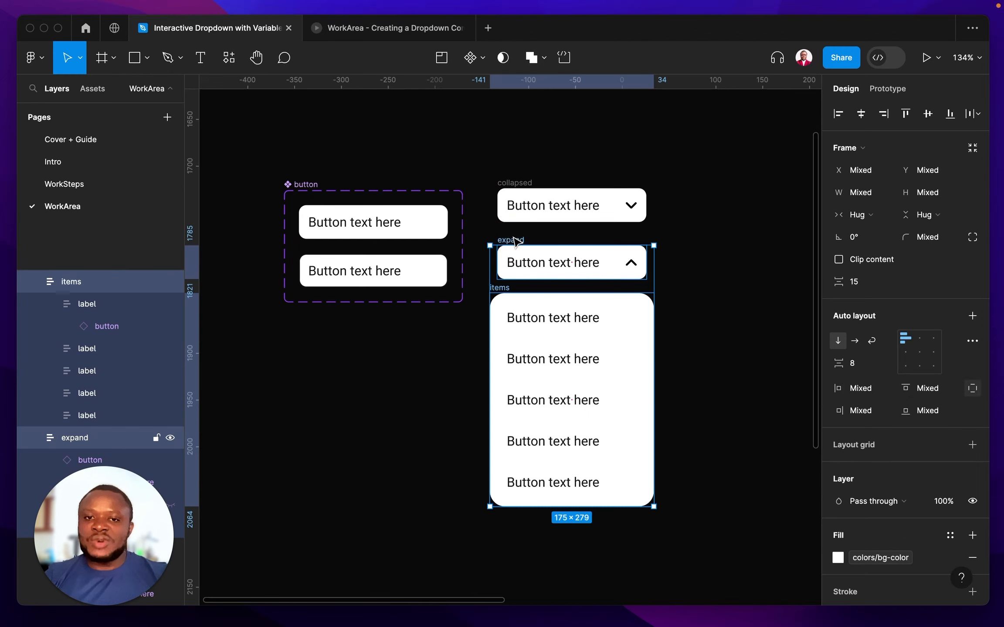
key(shift+a)
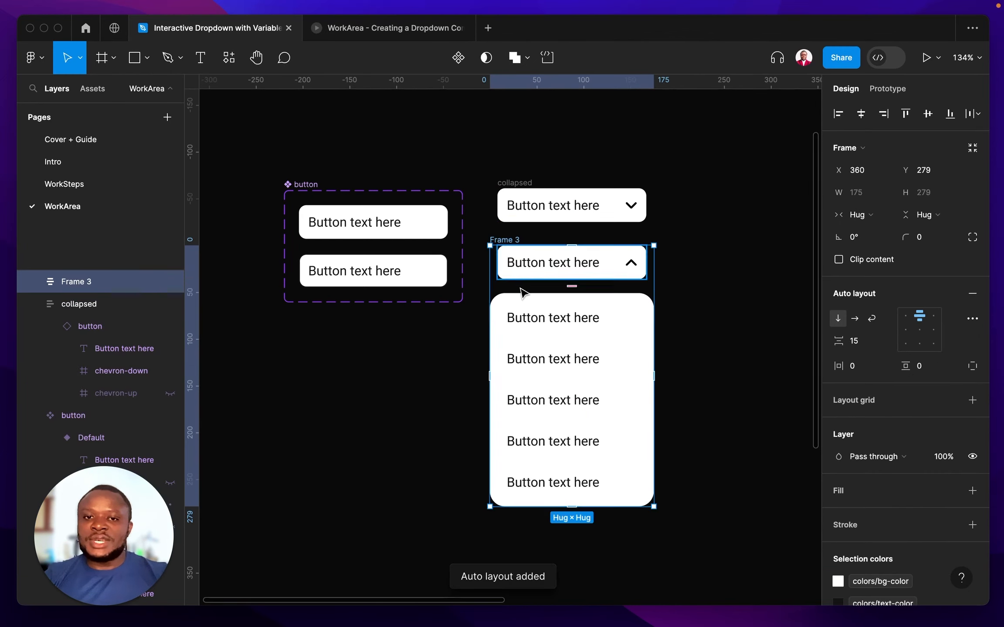
Step: Rename the new auto layout frame as expanded
double_click(505, 240)
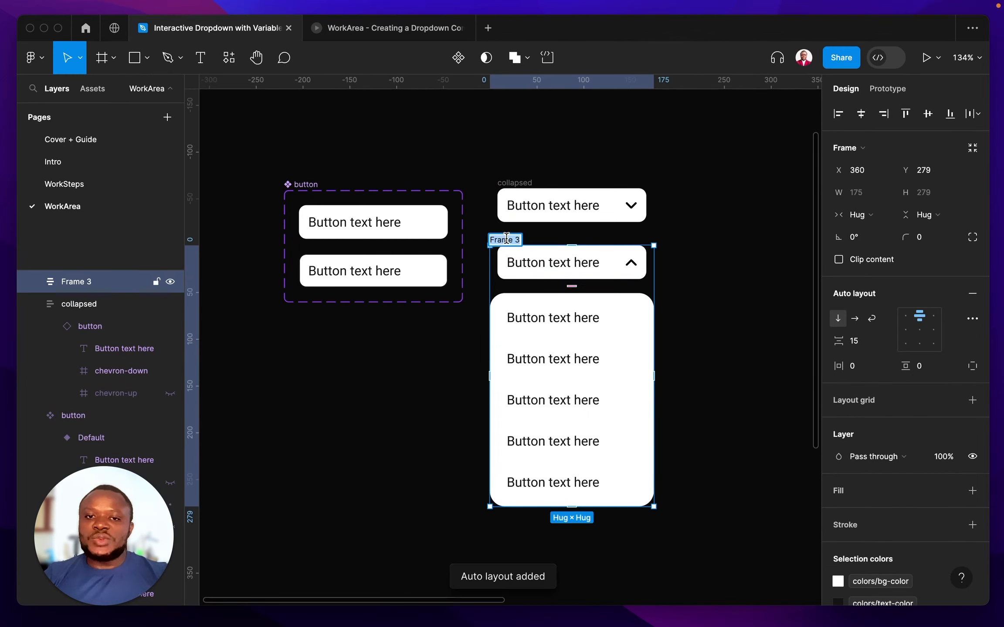
text(expan)
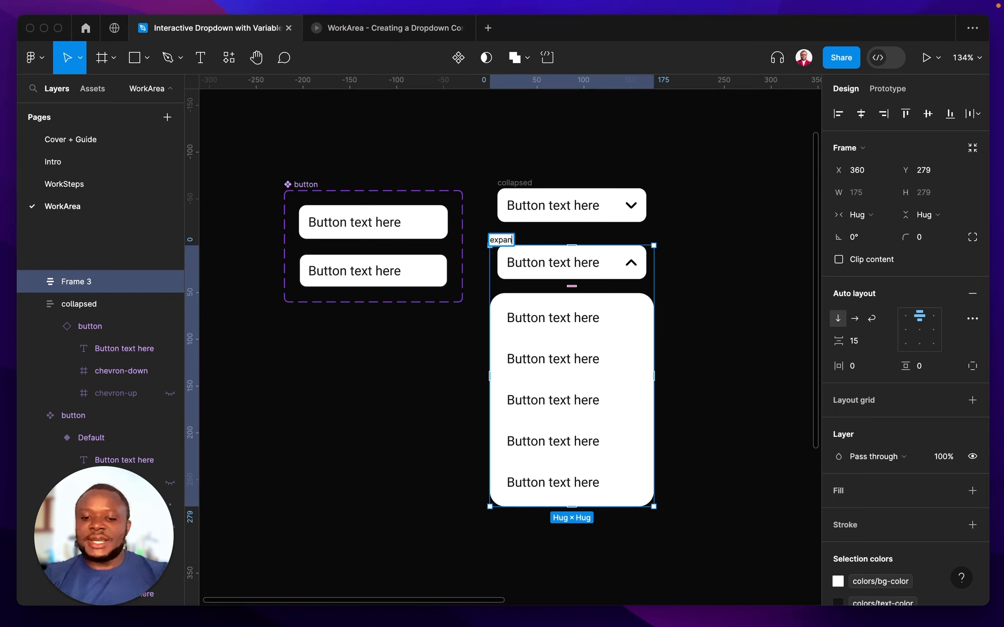
text(ded)
key(Return)
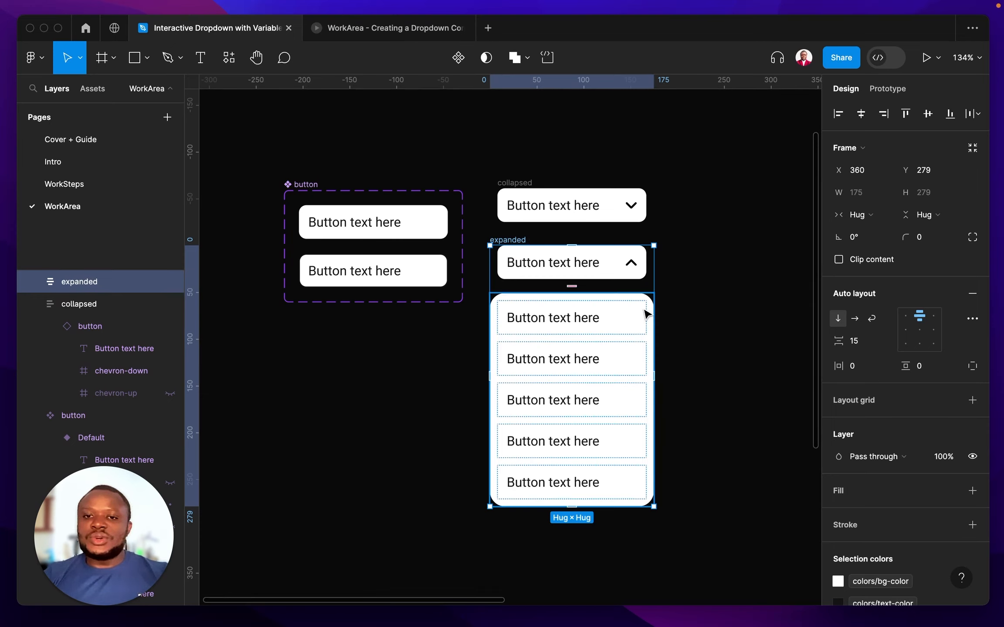
Step: Set the vertical gap between items in the expanded frame to 5
click(861, 342)
text(5)
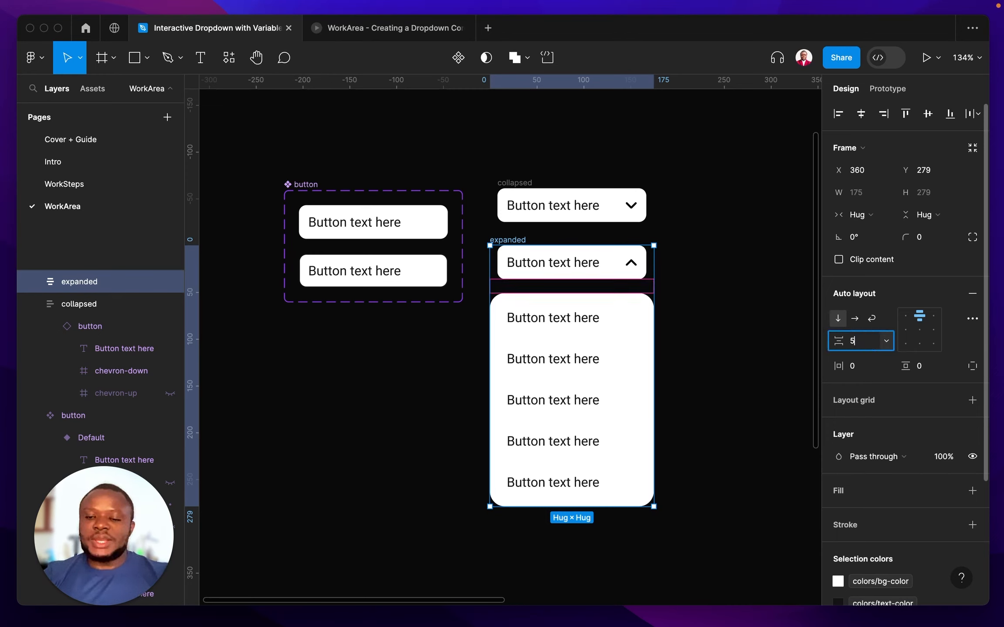
key(Return)
Step: Set the vertical gap between items in the expanded frame to 10
click(861, 341)
text(10)
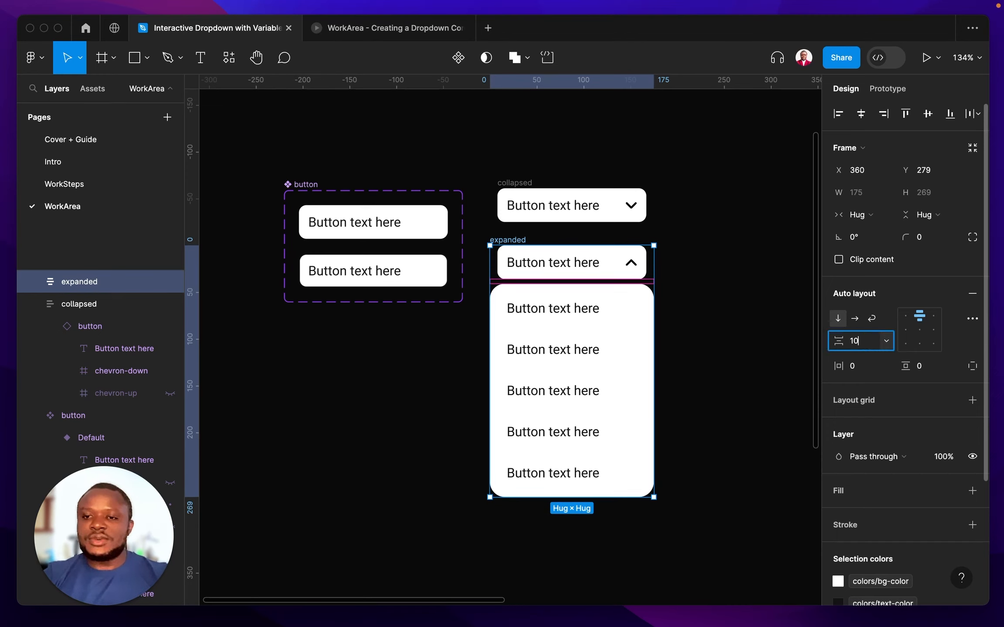
key(Return)
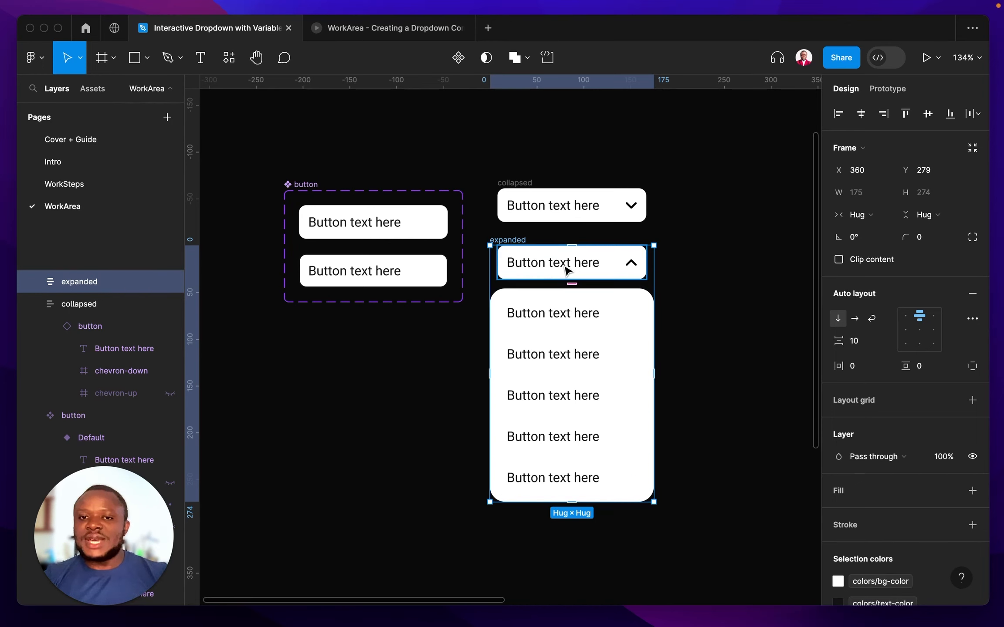
Step: Set the items frame's horizontal padding to 0 and move the expanded frame to X 368, Y 271, aligned below the collapsed frame
click(530, 379)
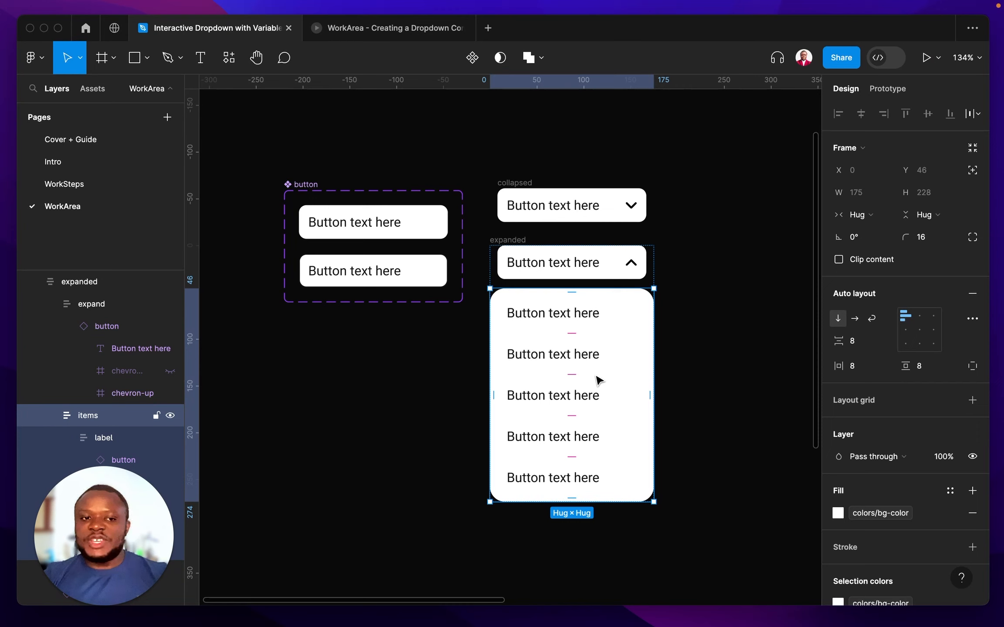
click(866, 366)
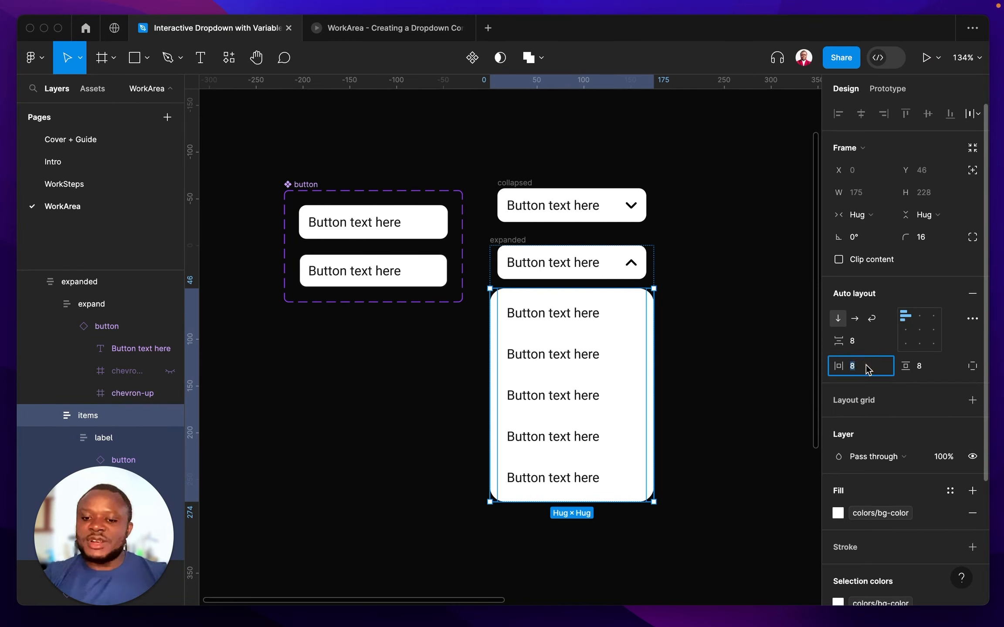
key(Return)
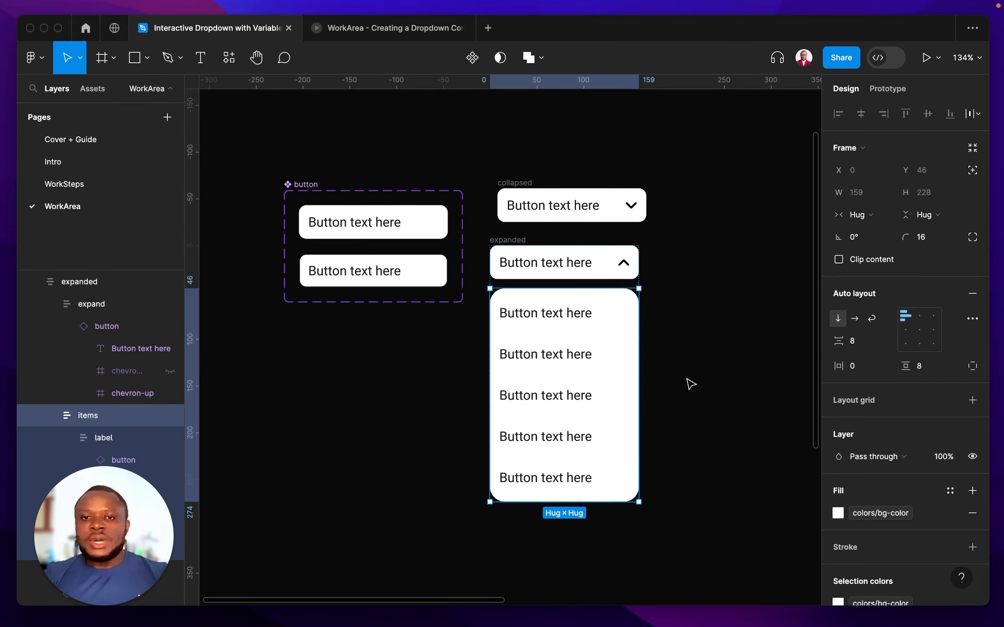
click(531, 240)
drag(531, 241, 517, 234)
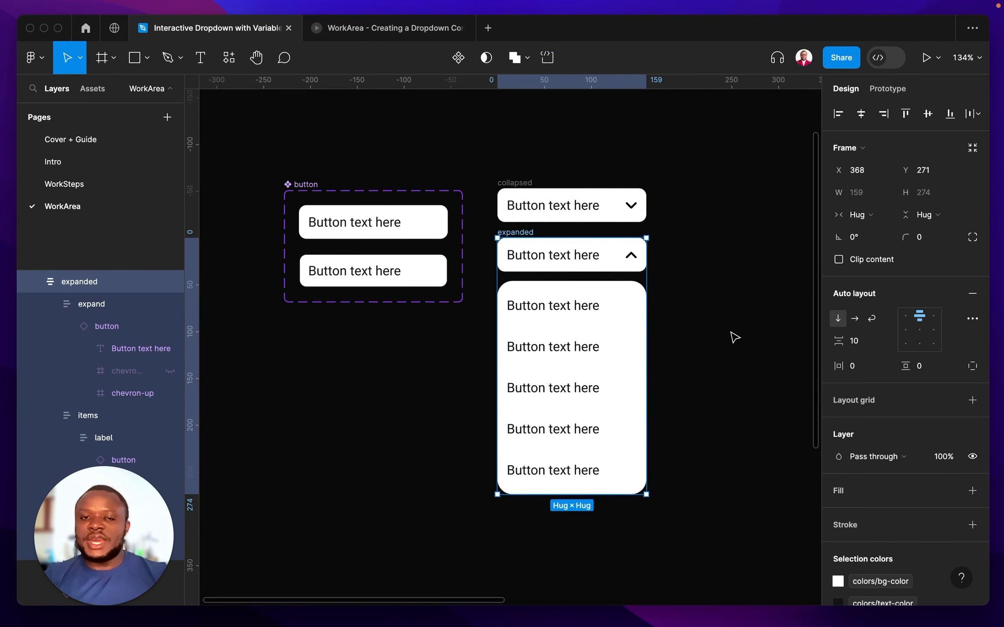
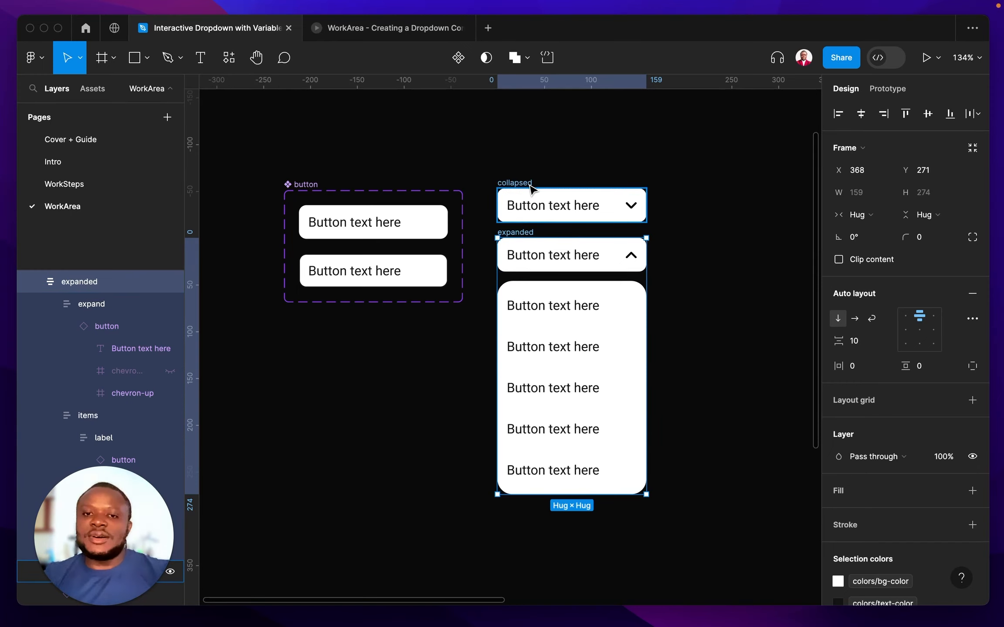
Step: Combine the collapsed and expanded frames into one component set
click(569, 155)
click(504, 232)
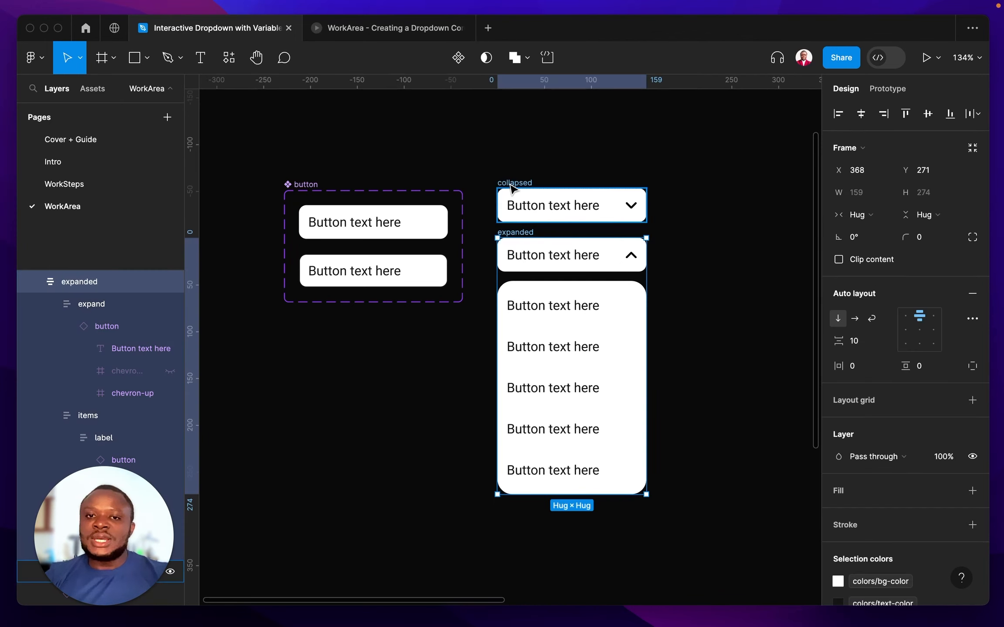
shift+click(525, 186)
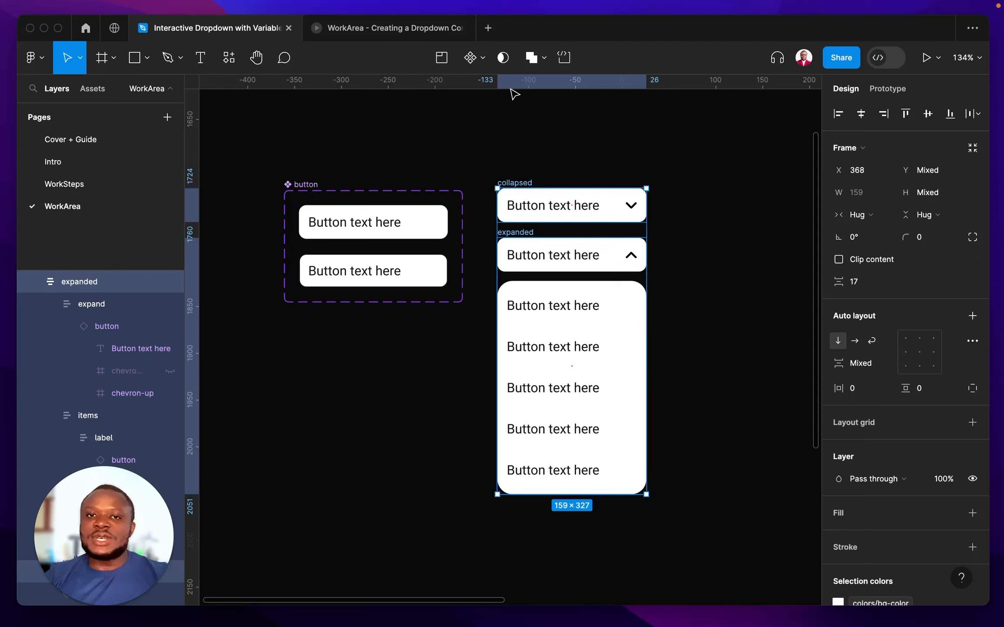
click(485, 65)
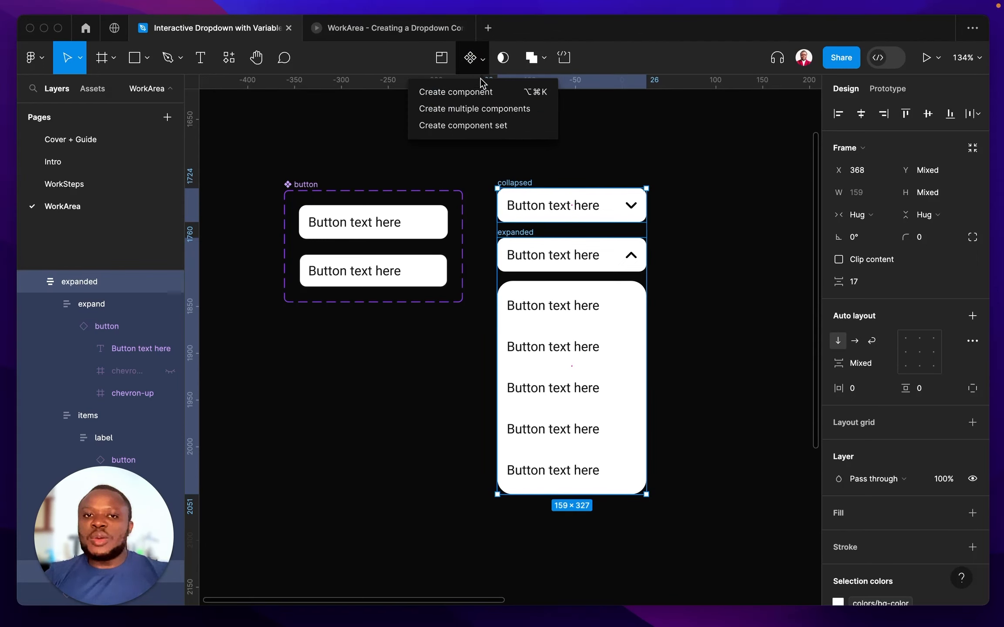
click(473, 126)
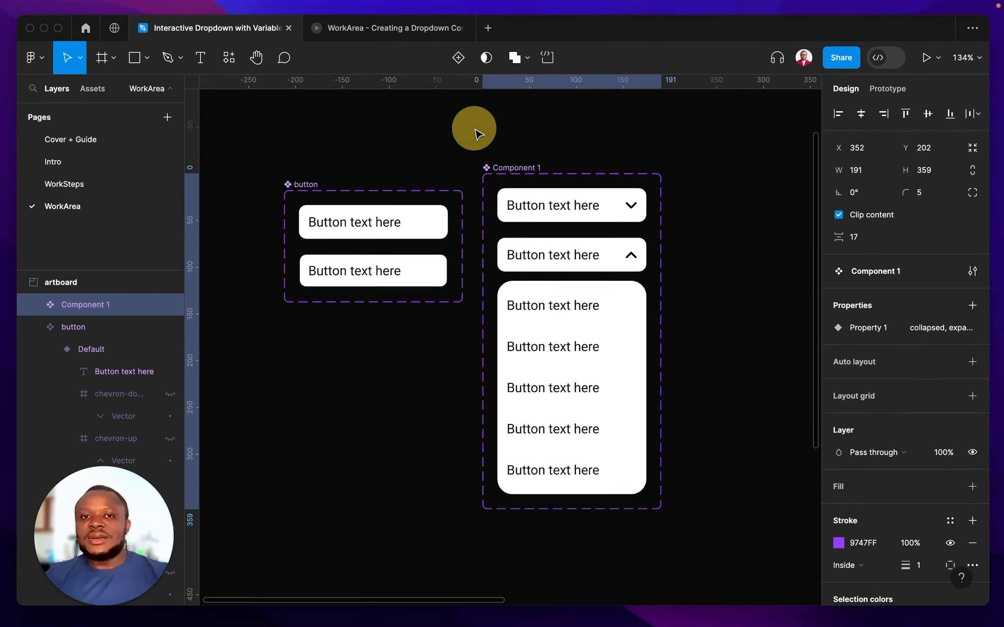
Step: Move the new component set down to Y 215 and rename it as dropDown
mouse_move(514, 170)
mouse_down()
mouse_move(520, 158)
mouse_move(514, 181)
mouse_up()
double_click(513, 178)
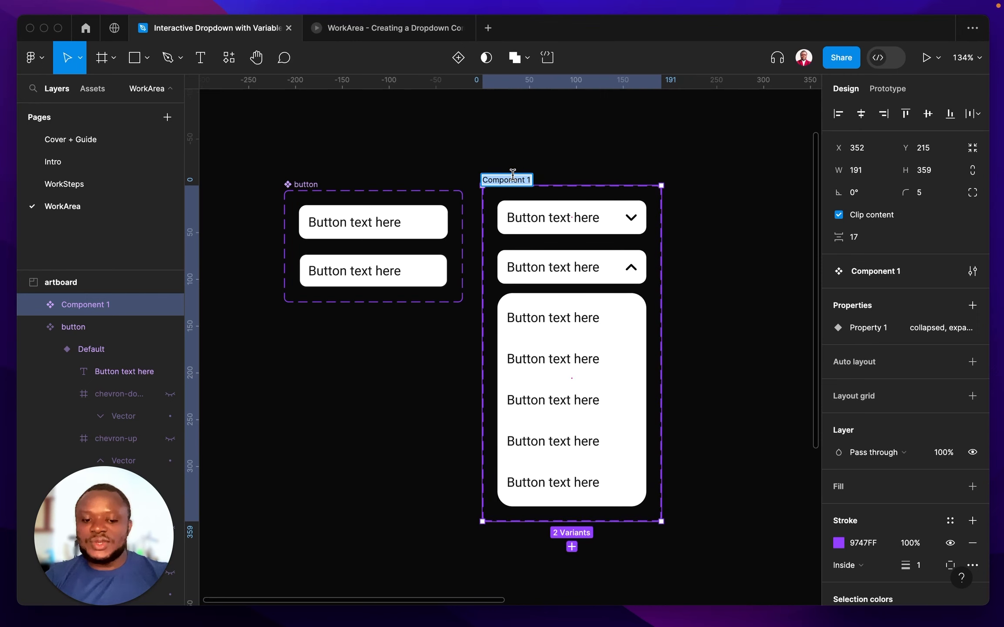
text(dropDown)
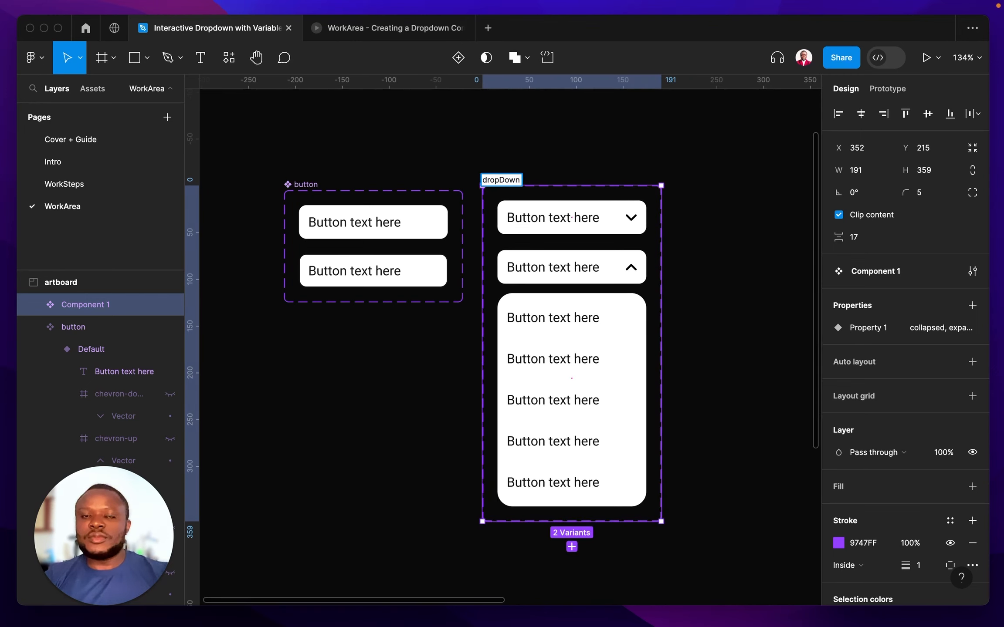
key(Return)
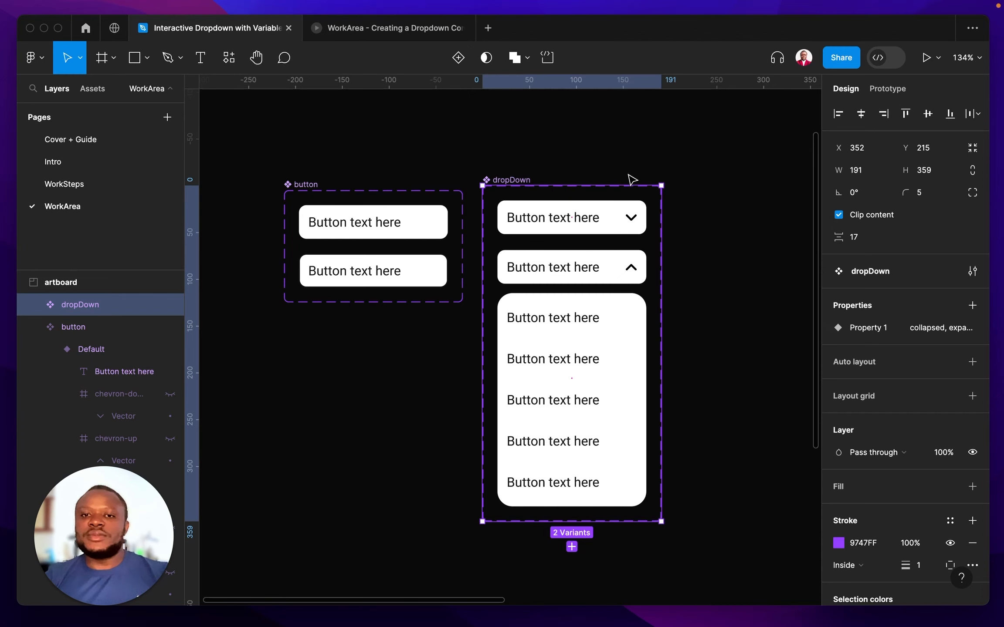
Step: Add auto layout to the dropDown component set and check its collapsed and expanded variants
click(864, 362)
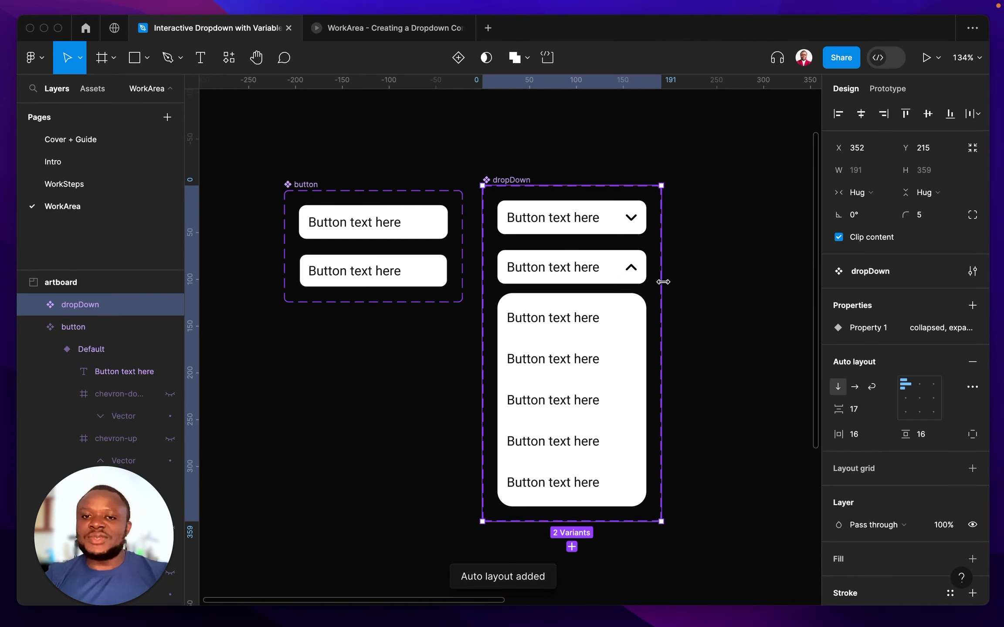
click(578, 273)
click(562, 224)
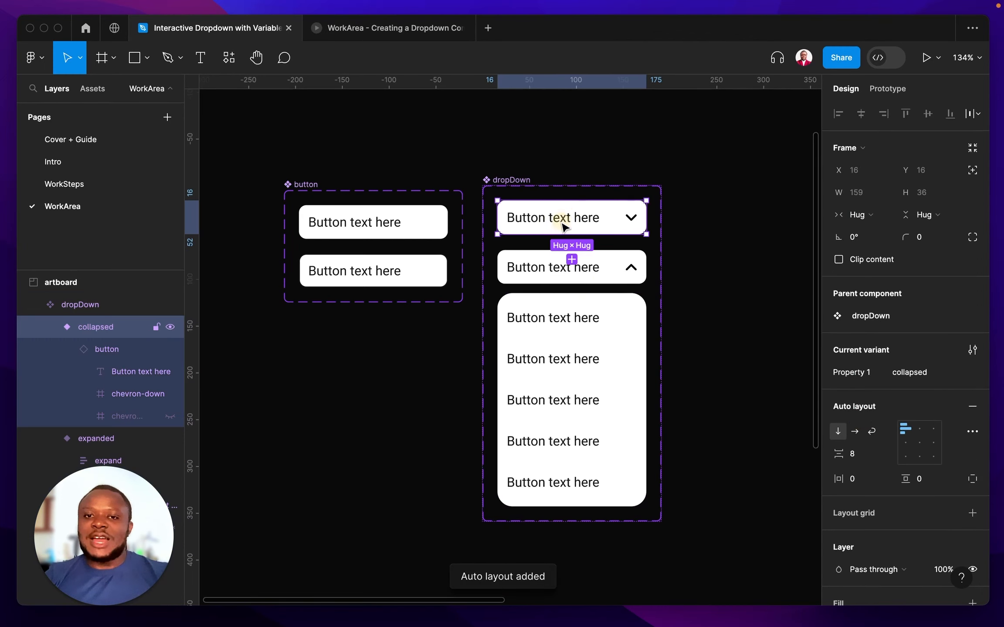
click(534, 274)
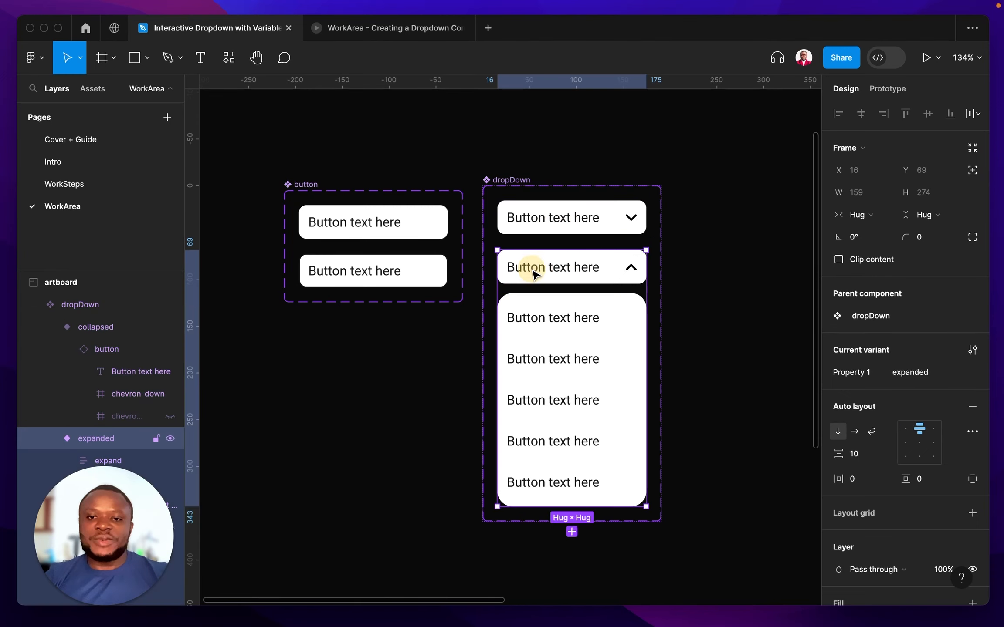
click(711, 265)
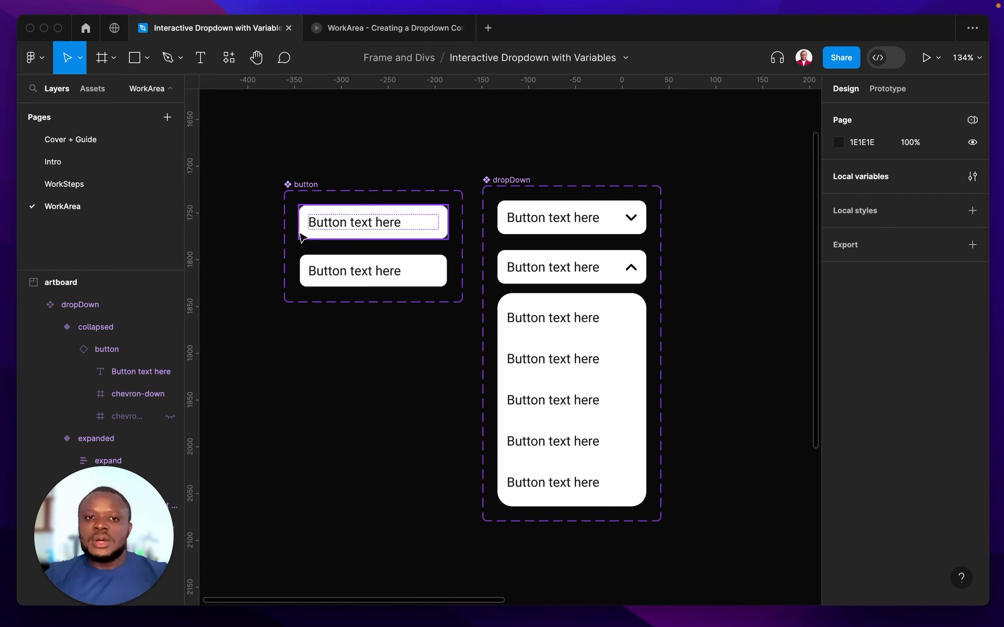
Step: Bind the text of both button component variants to the text/Default variable of the New Dropdown collection
super+click(332, 228)
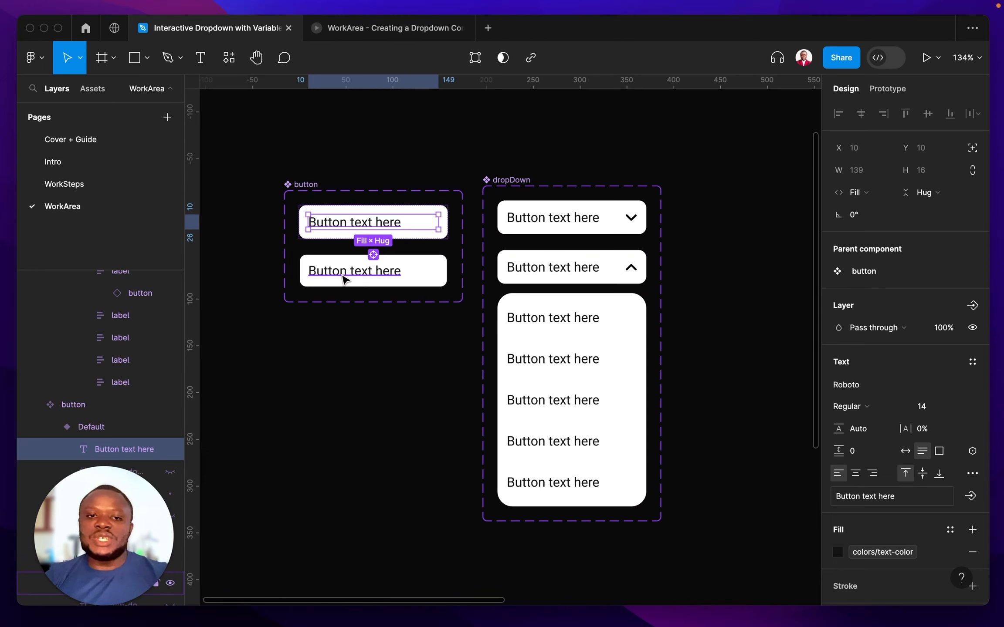
super+click(344, 279)
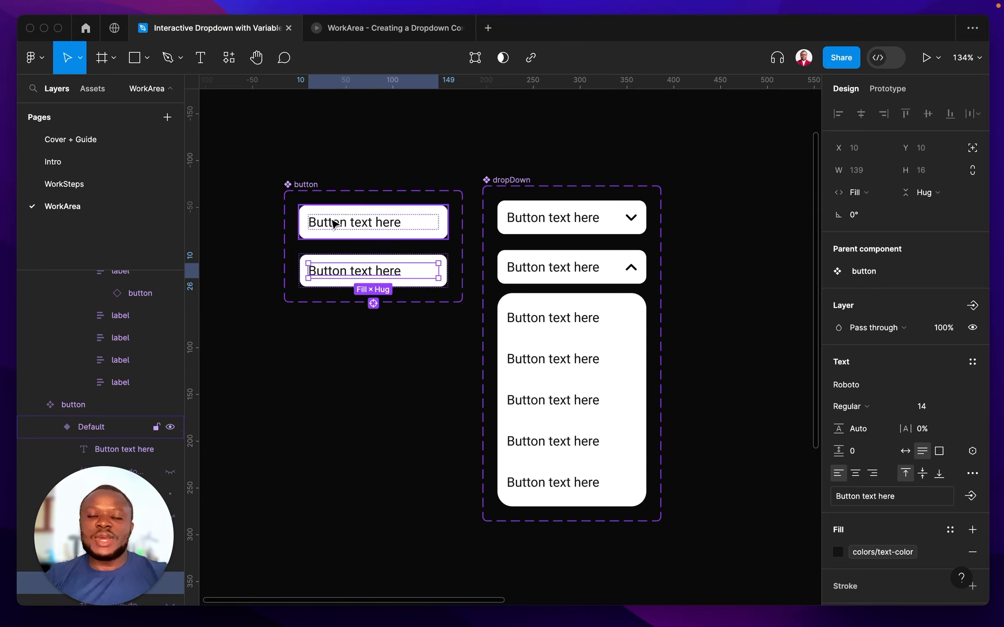
click(338, 275)
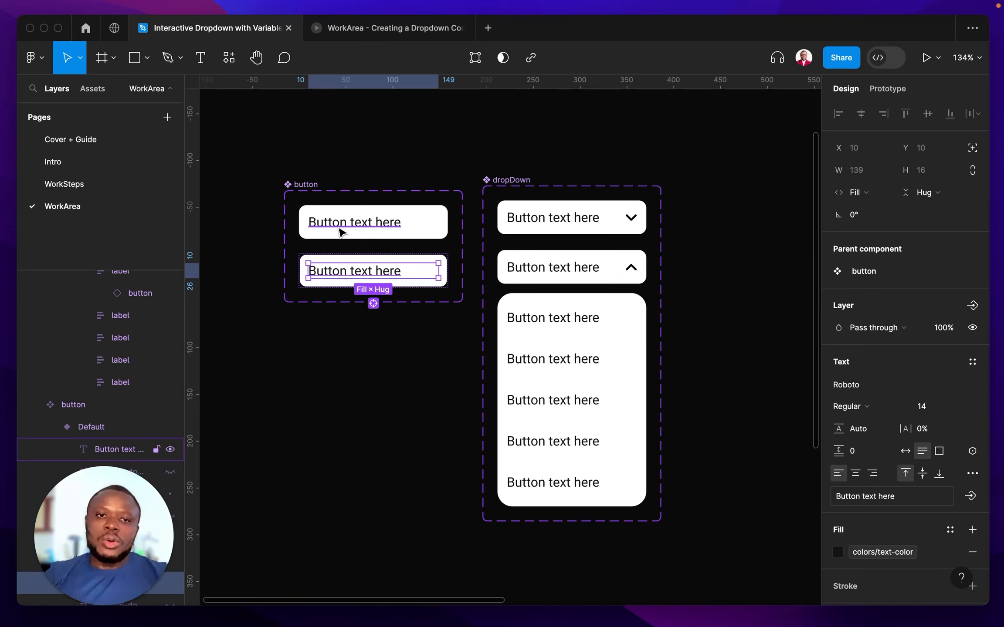
shift+click(340, 232)
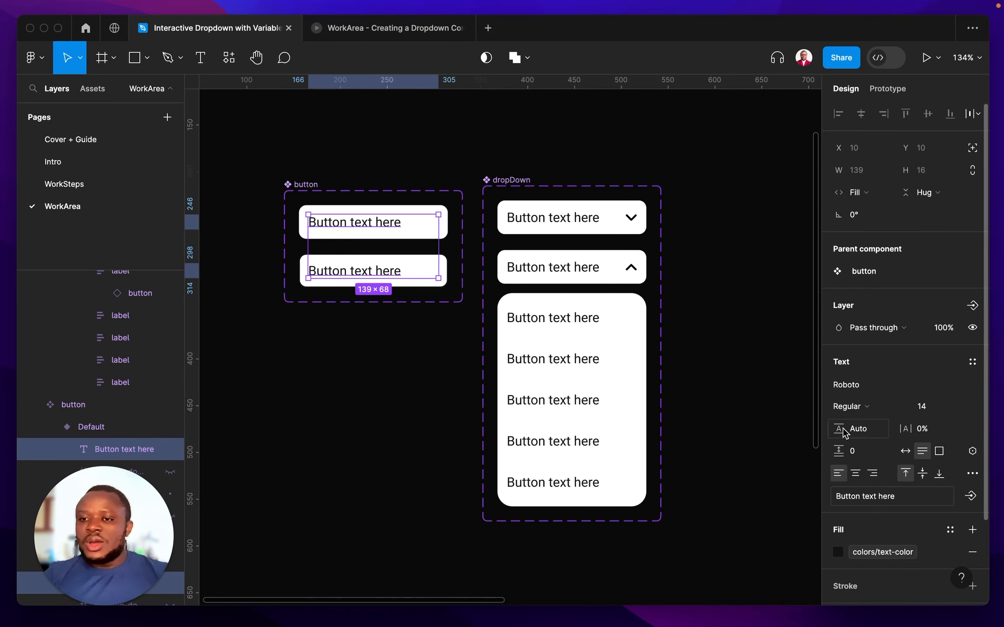
click(971, 453)
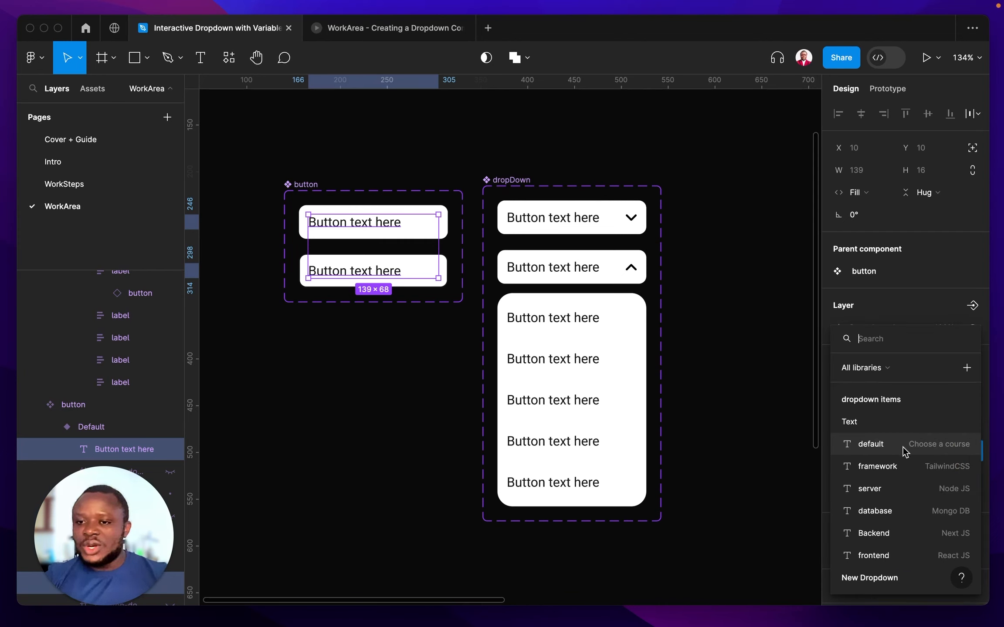
scroll(893, 468, down, 5)
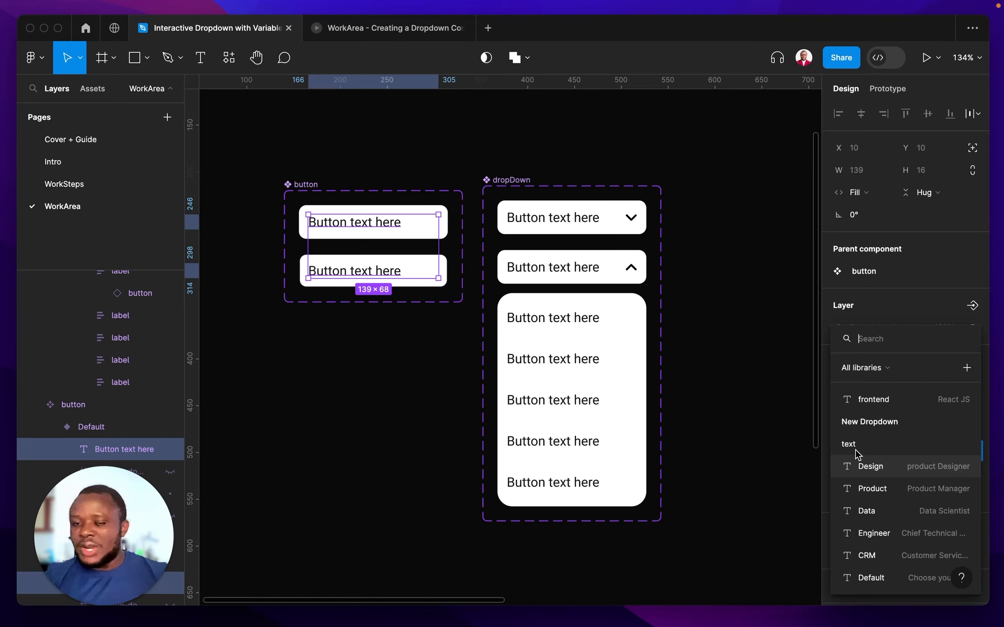
click(877, 582)
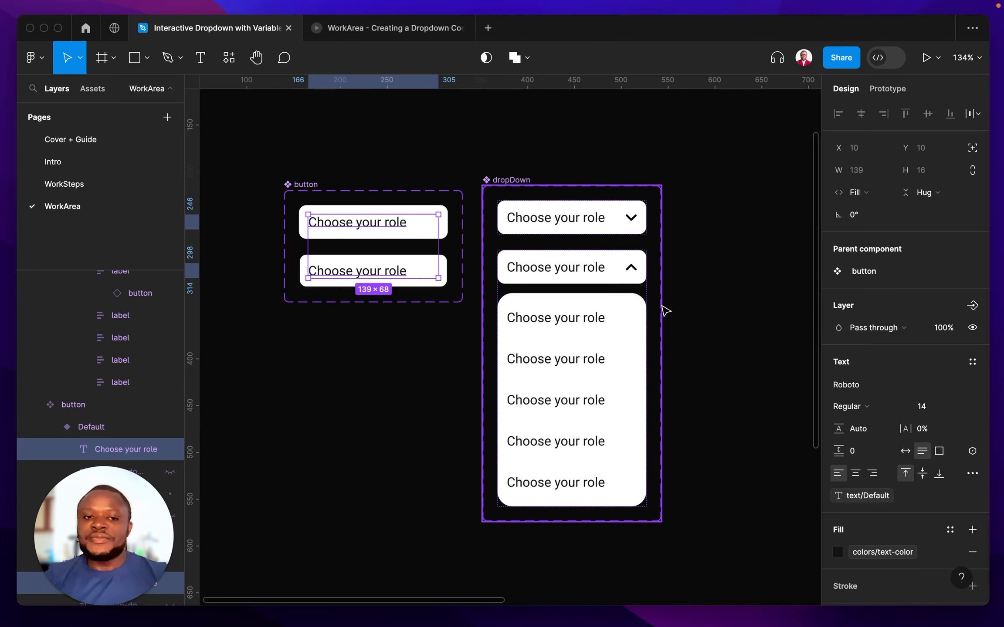
click(716, 323)
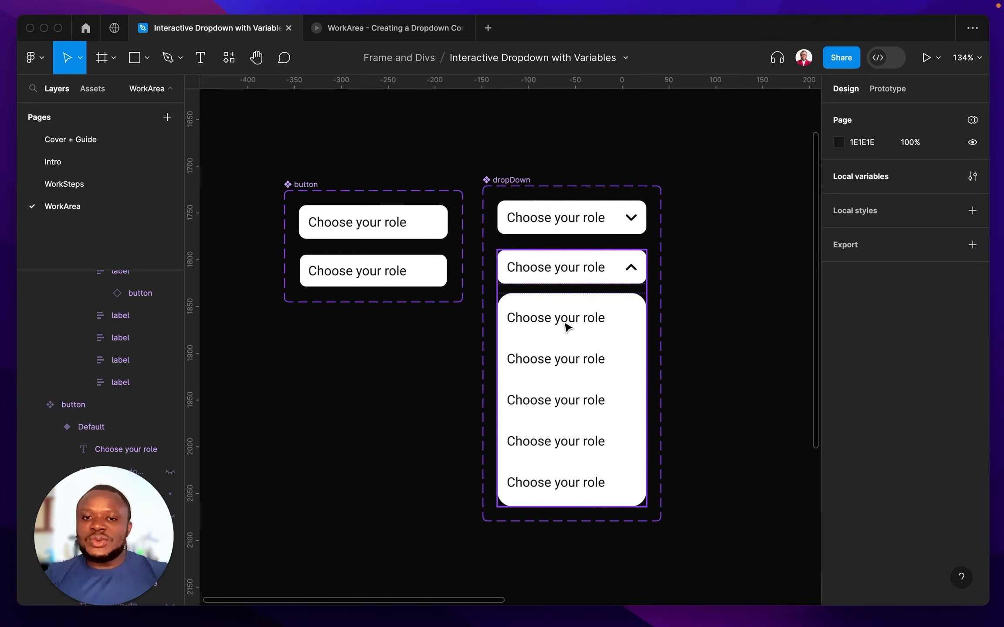
Step: Bind the expanded list's first item text to the text/Design variable and the second to text/Product
scroll(555, 405, right, 3)
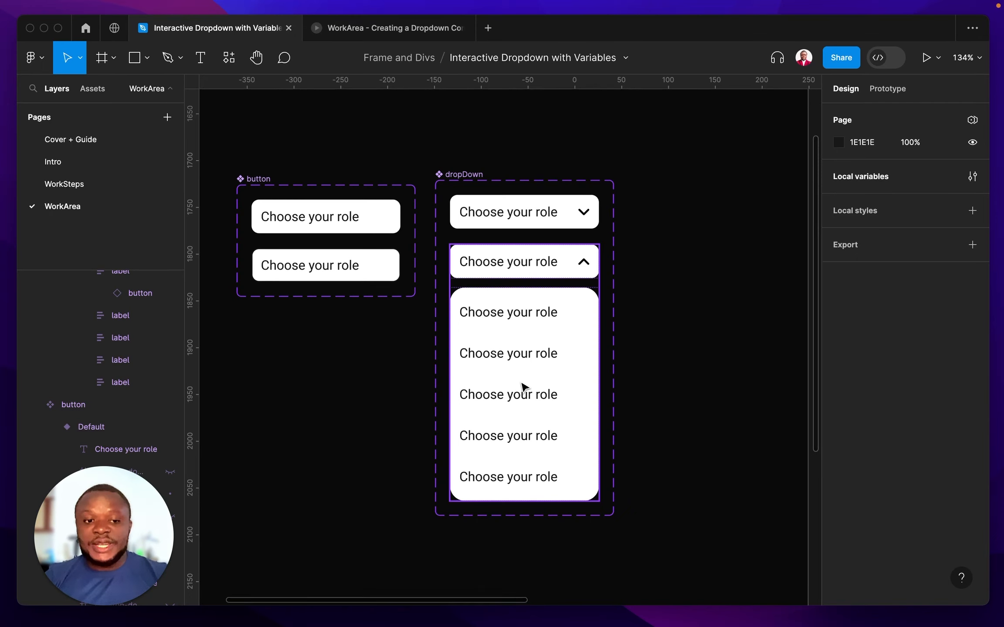
click(512, 324)
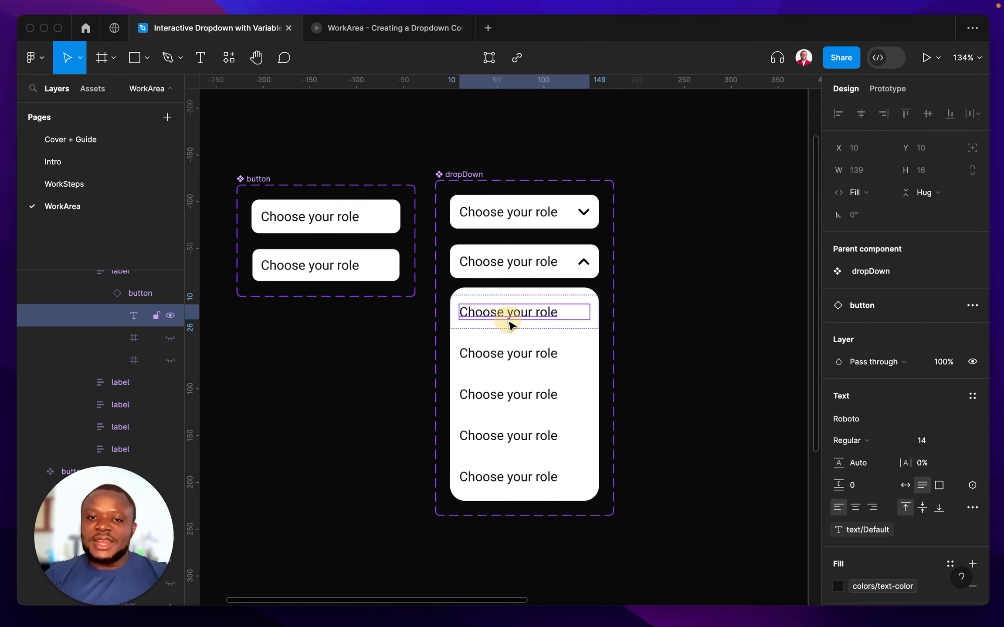
click(971, 485)
click(907, 470)
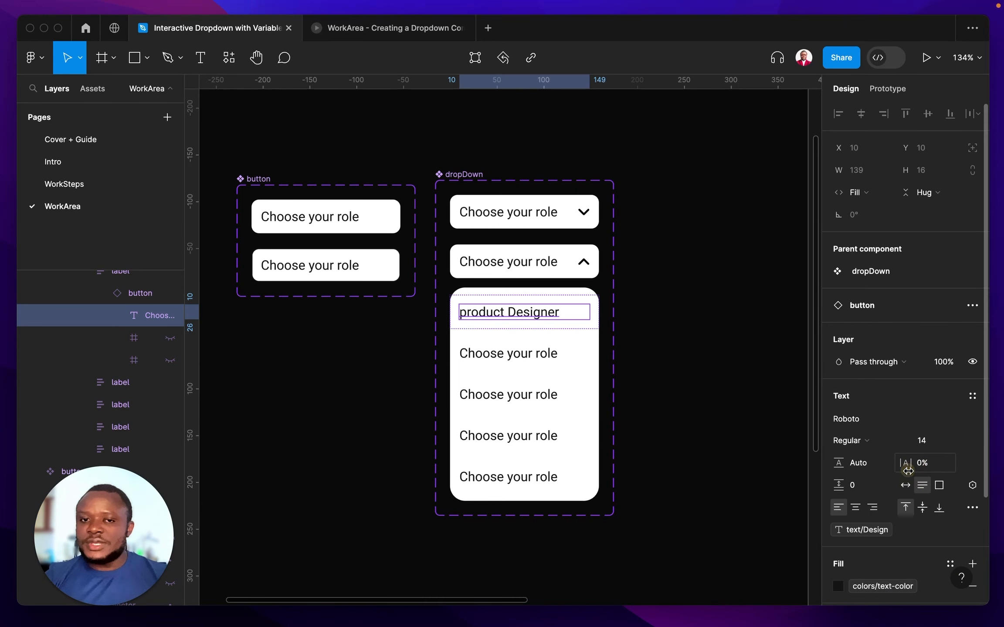
click(538, 352)
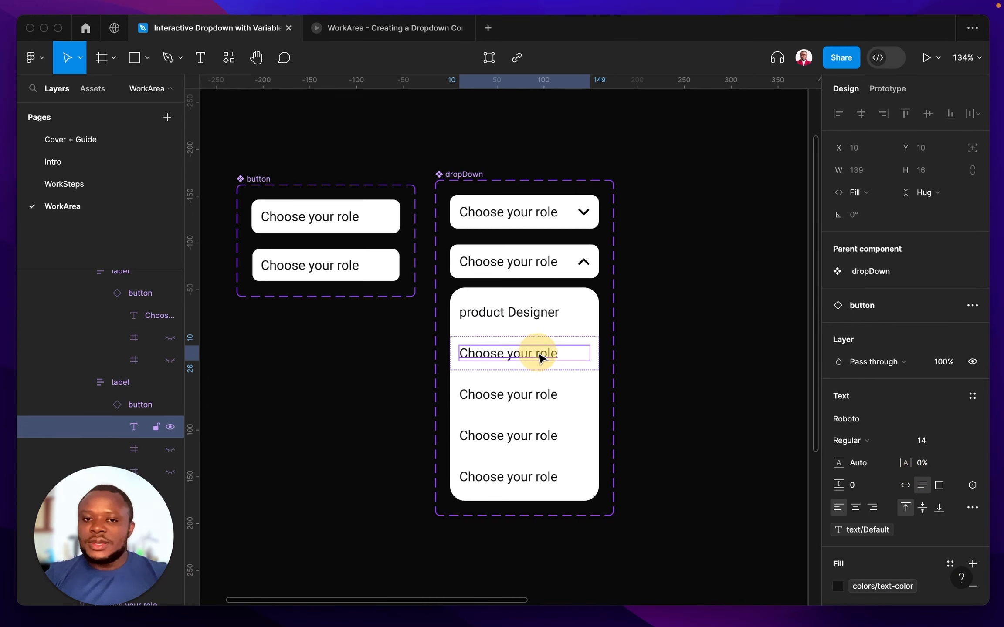
click(971, 488)
click(932, 492)
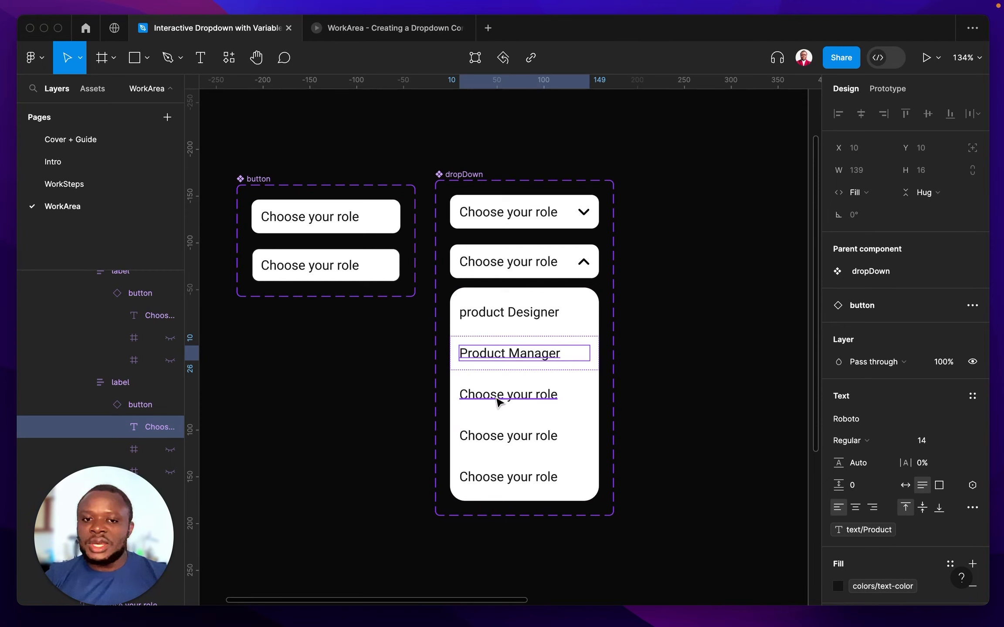
Step: Bind the third item text in the expanded list to the text/Data variable
click(497, 400)
double_click(496, 398)
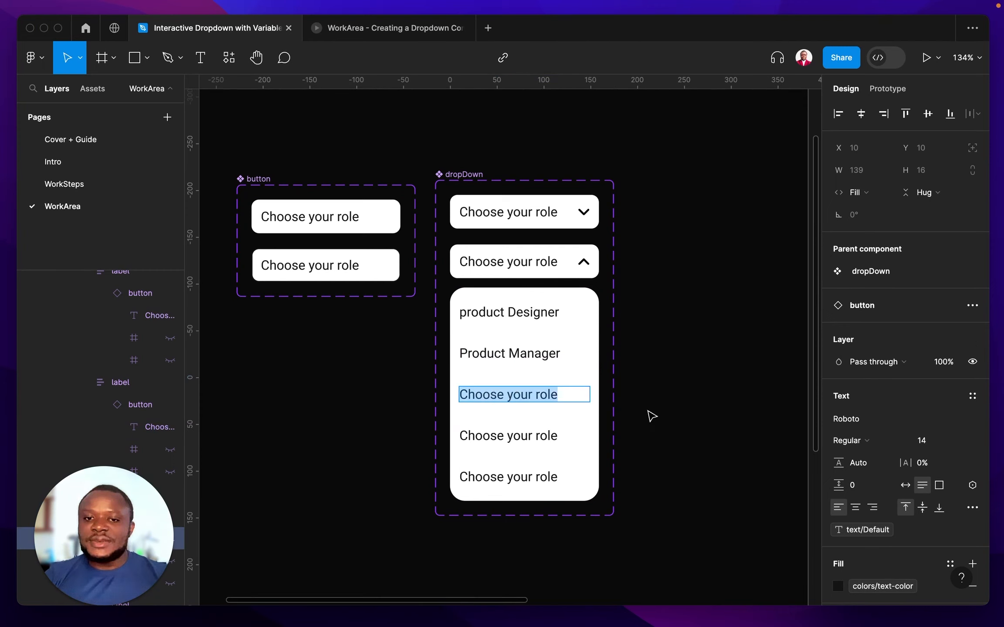
key(Escape)
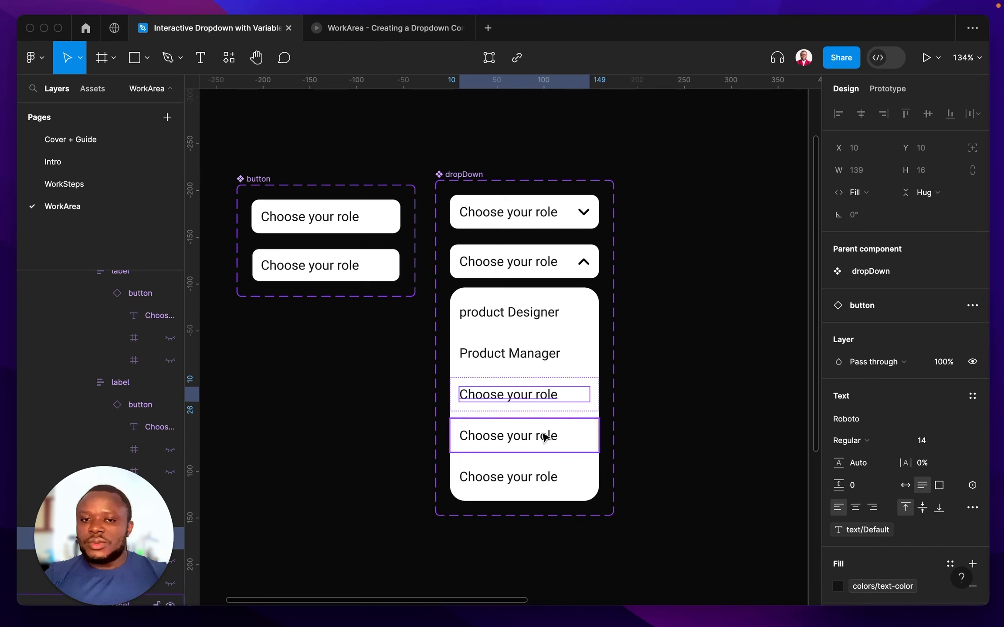
click(972, 485)
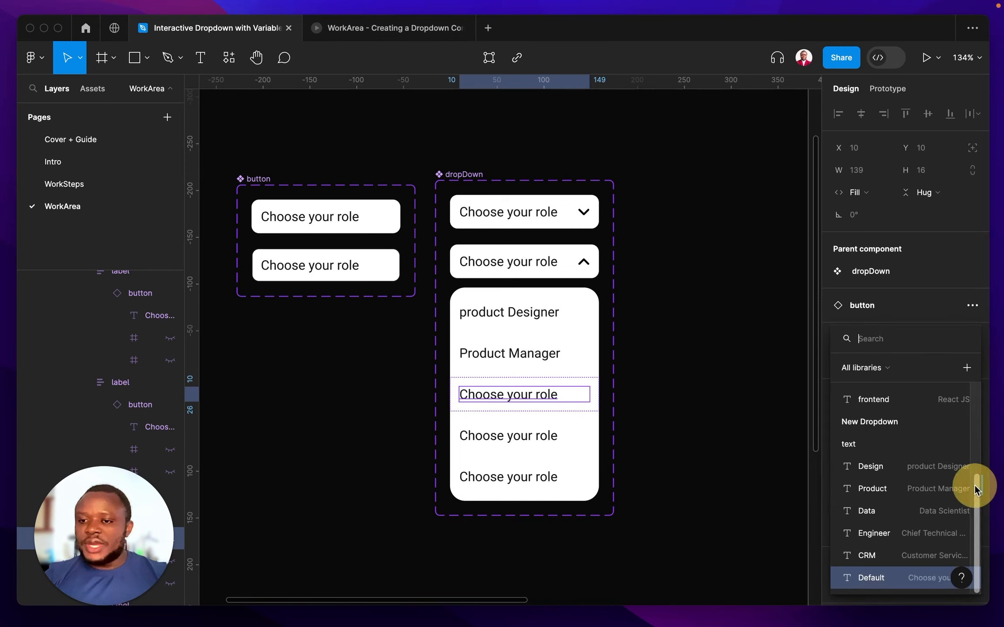
click(918, 519)
Step: Bind the expanded list's fourth item text to the text/Engineer variable and the fifth to text/CRM
click(538, 442)
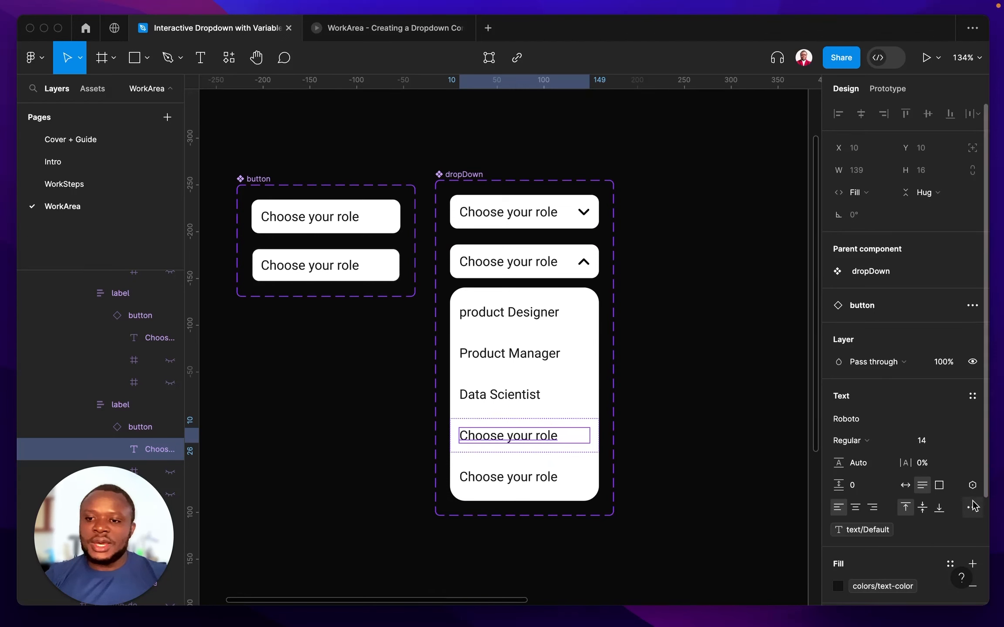
click(971, 484)
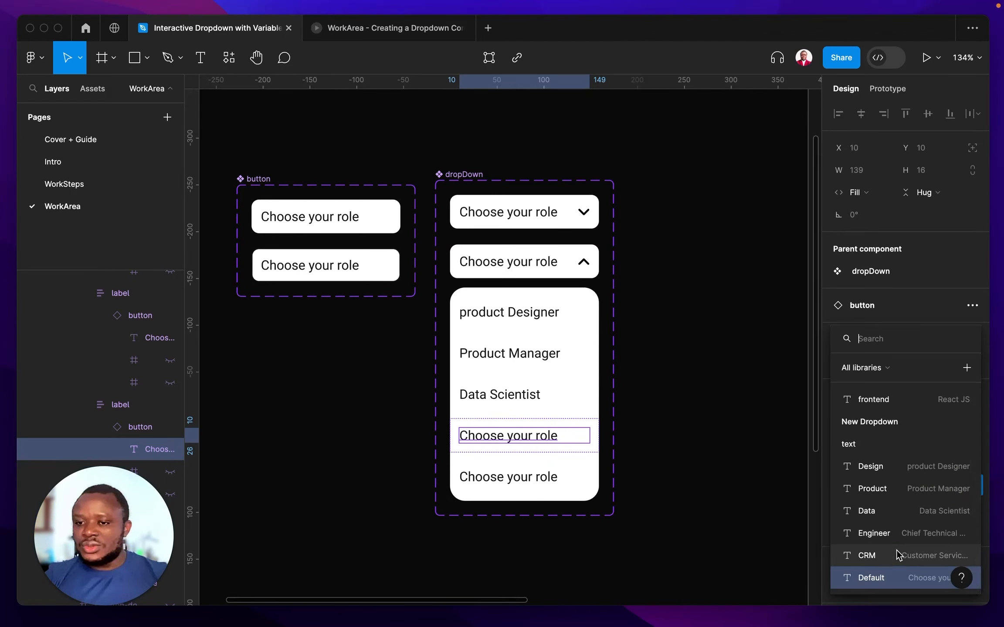
click(895, 533)
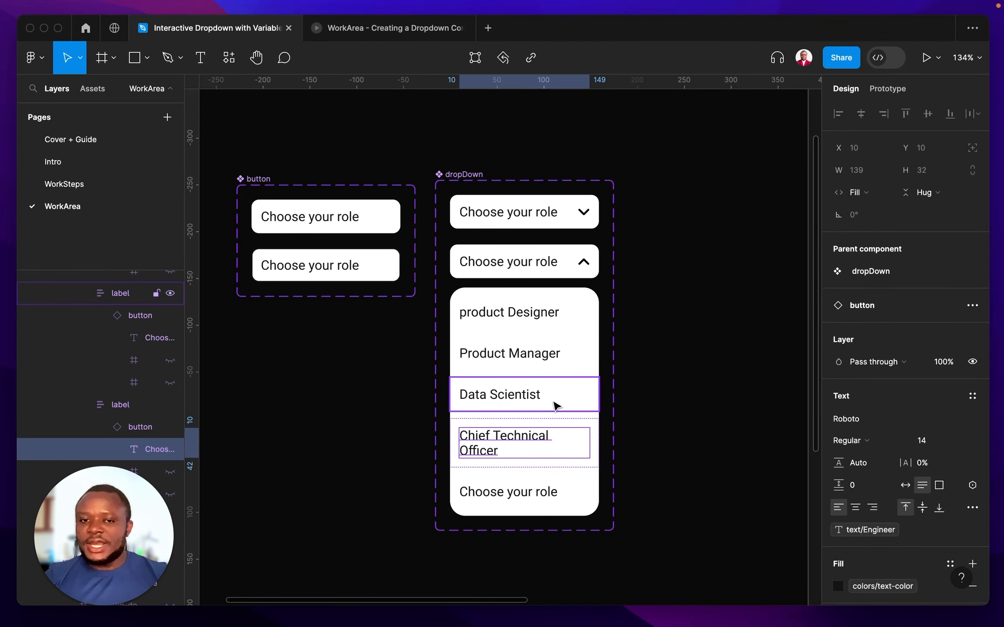
click(539, 504)
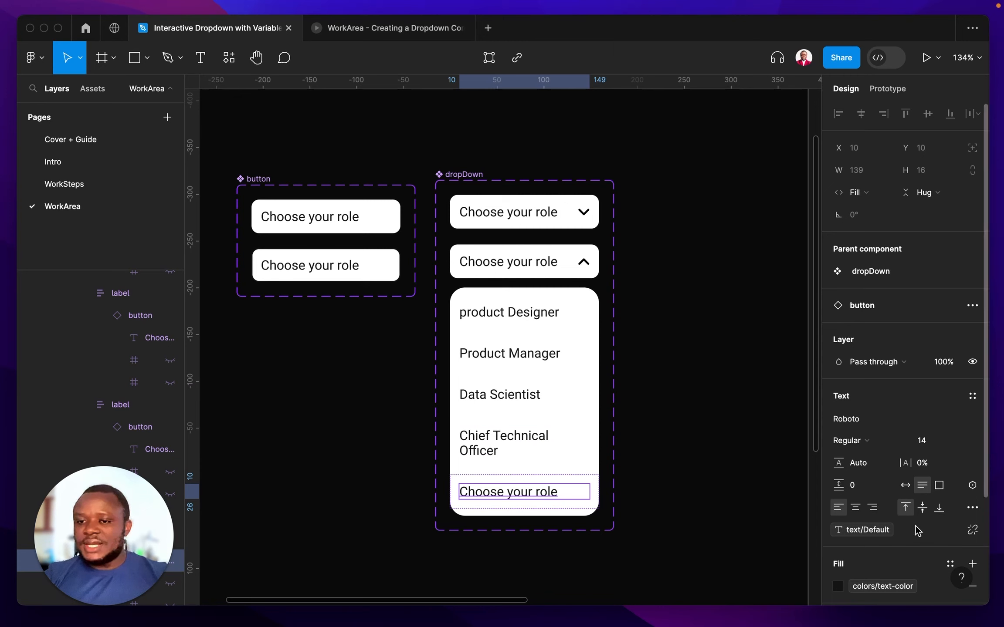
click(891, 529)
click(895, 561)
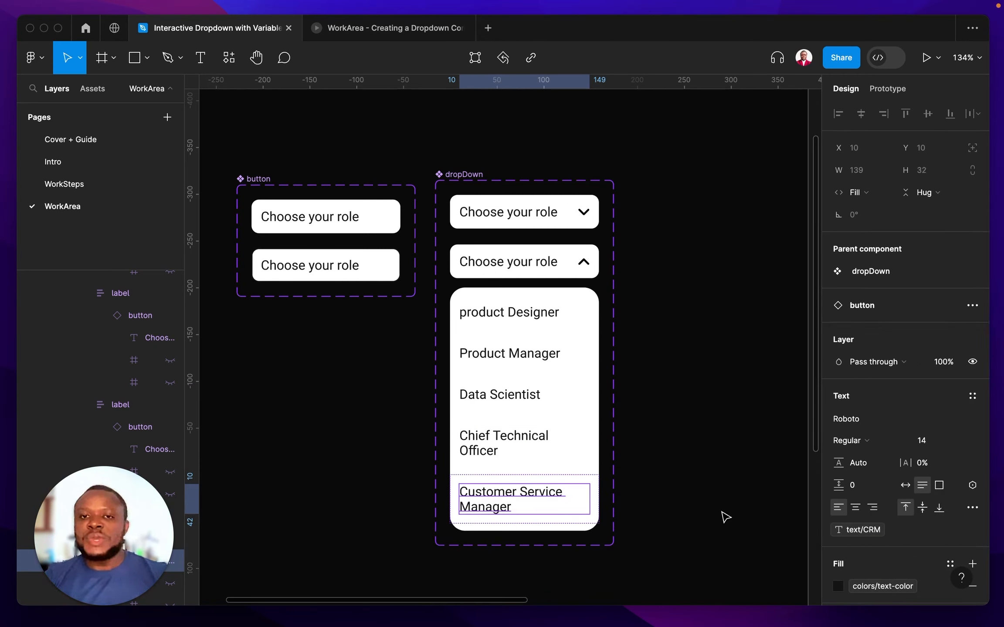
Step: Set the width of both the collapsed and expanded dropdown variants to 180
click(575, 301)
click(593, 276)
click(635, 286)
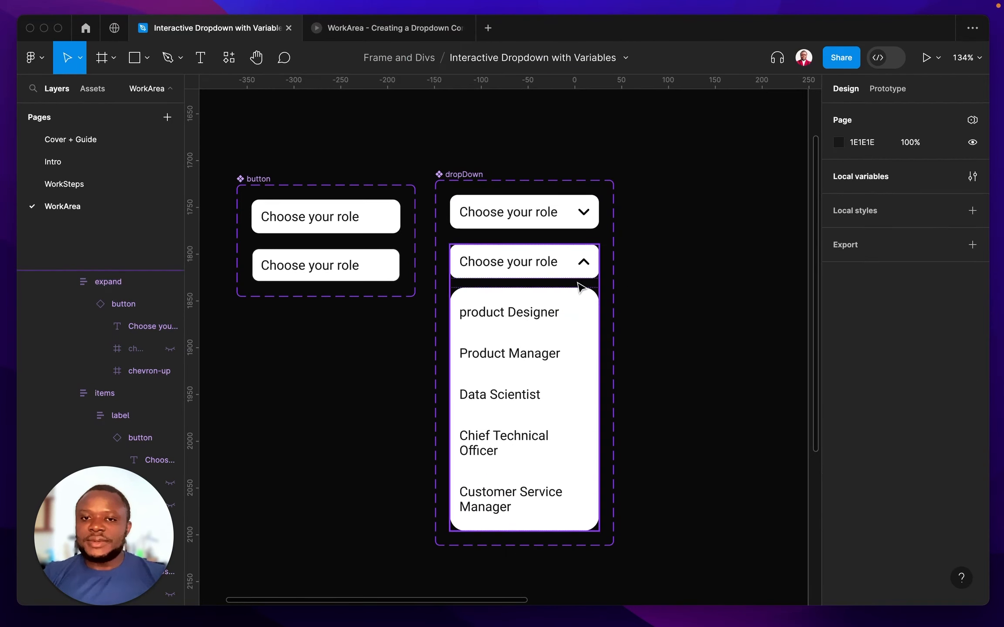
click(581, 288)
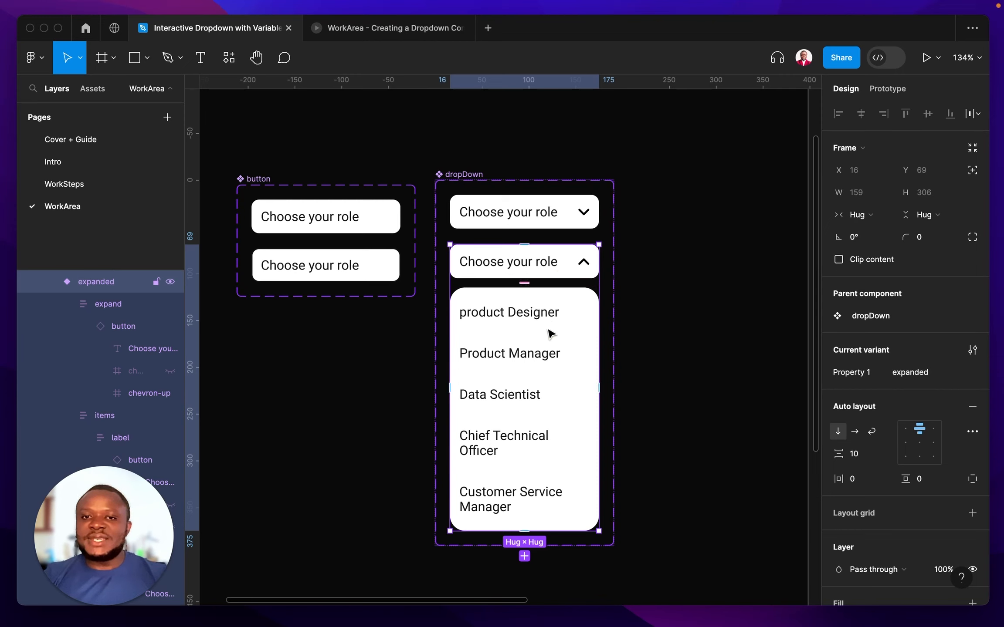
shift+click(554, 212)
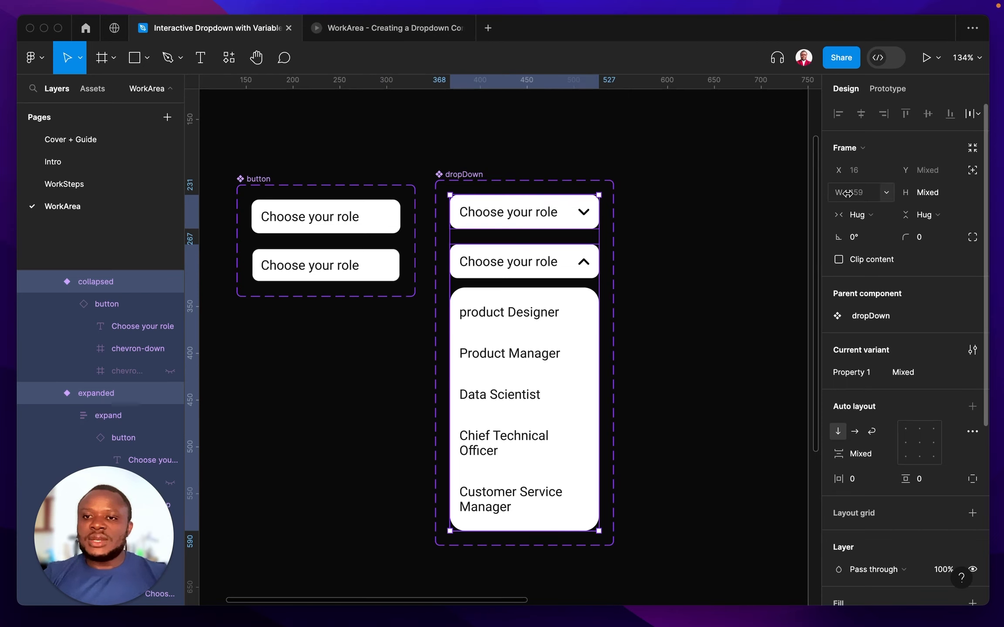
click(865, 197)
text(180)
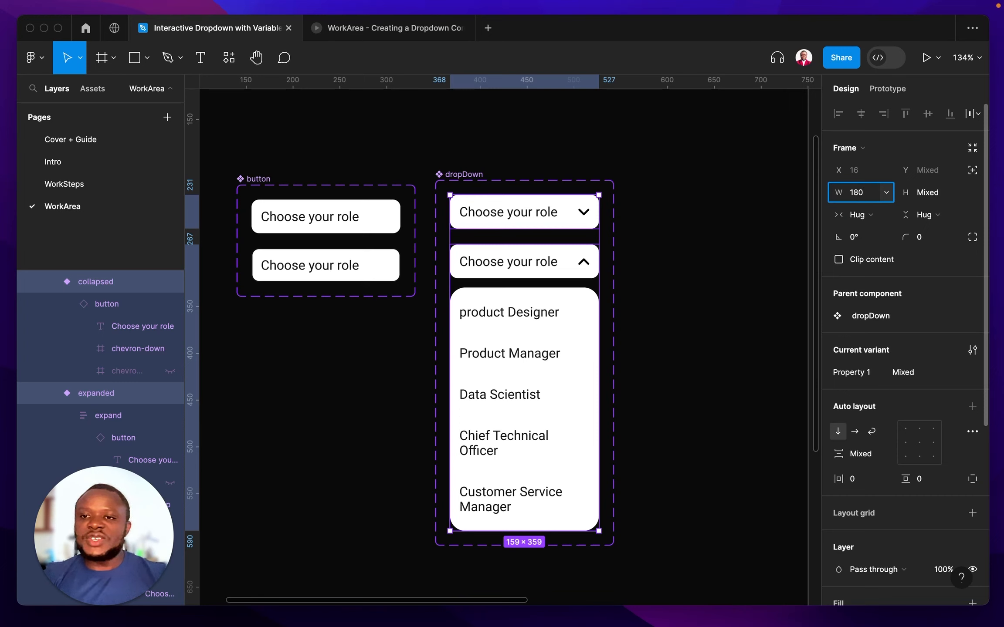
key(Return)
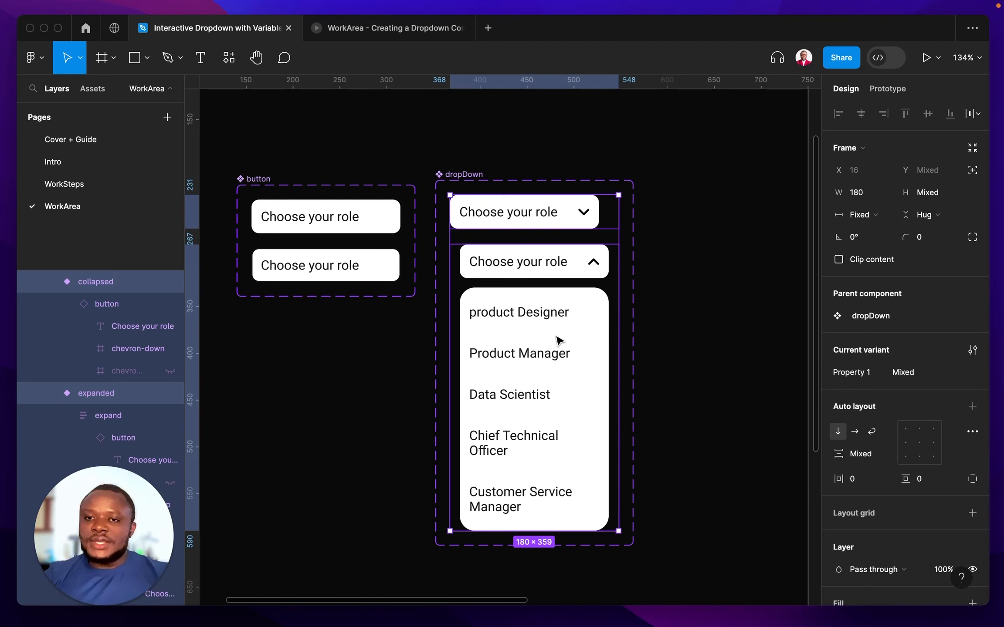
Step: Set the direct contents of both dropdown variants to fill the container width
key(Return)
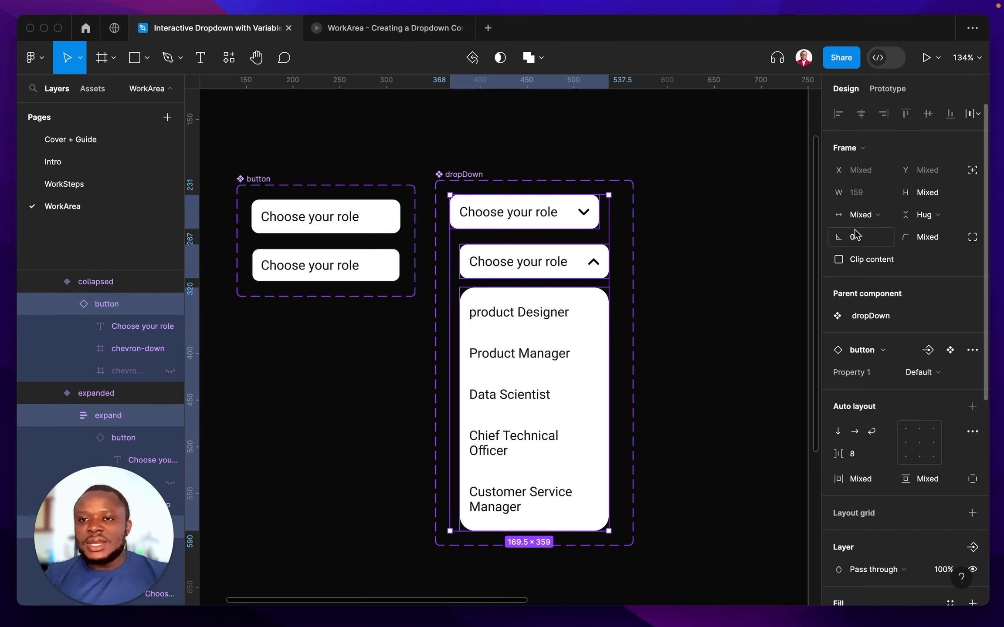
click(860, 214)
click(873, 278)
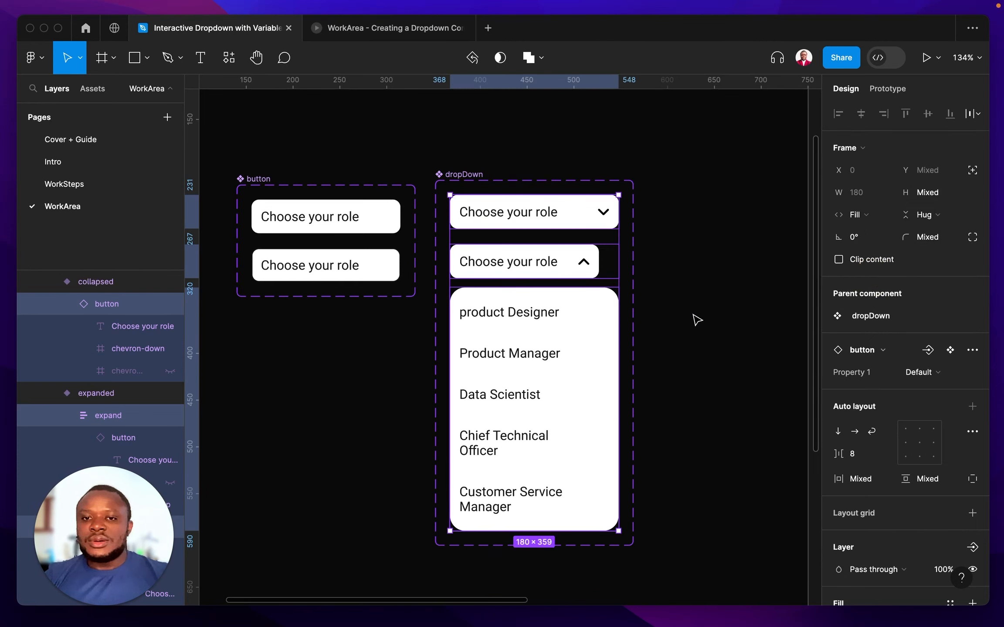
Step: Make all five list item labels and their nested buttons in the expanded variant fill the container width
click(583, 367)
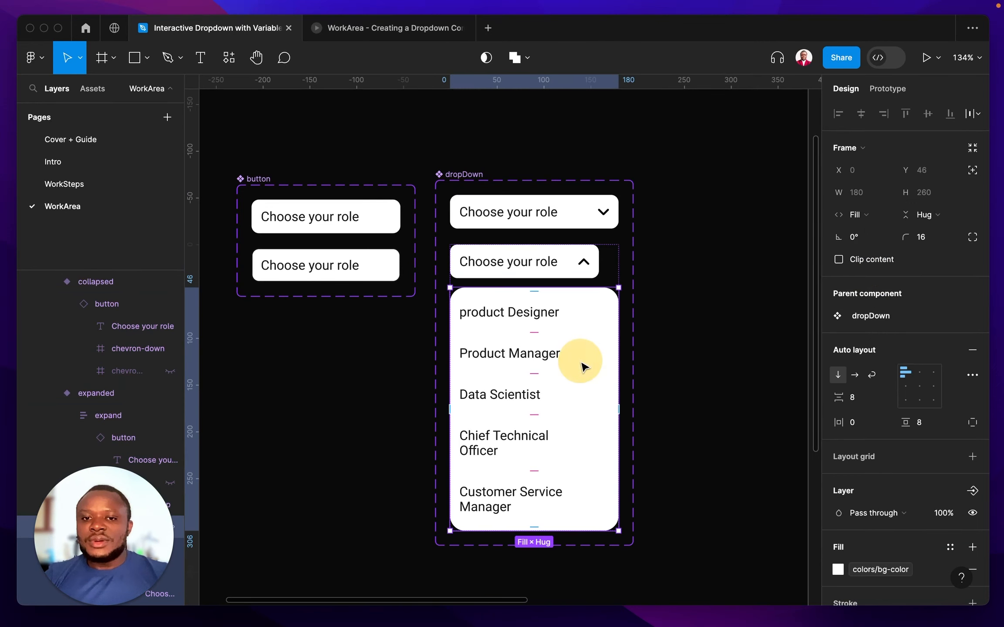
key(Return)
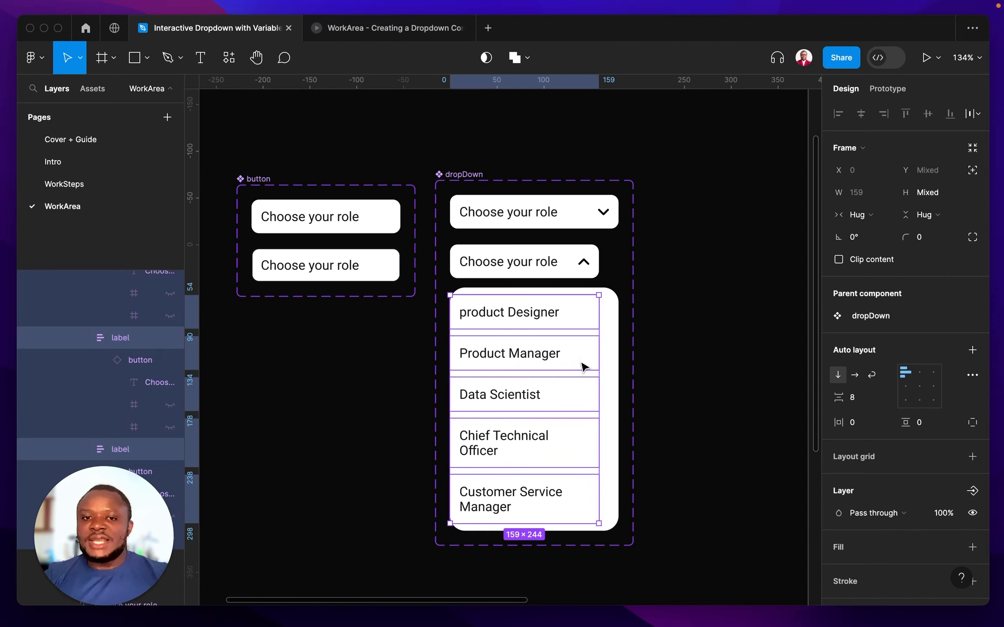
click(857, 214)
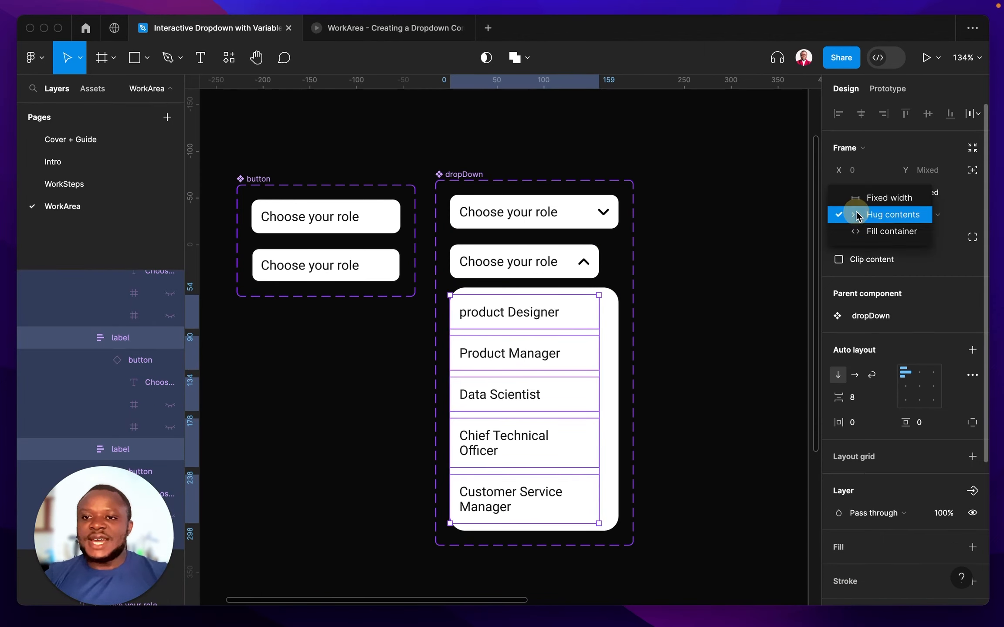
click(868, 232)
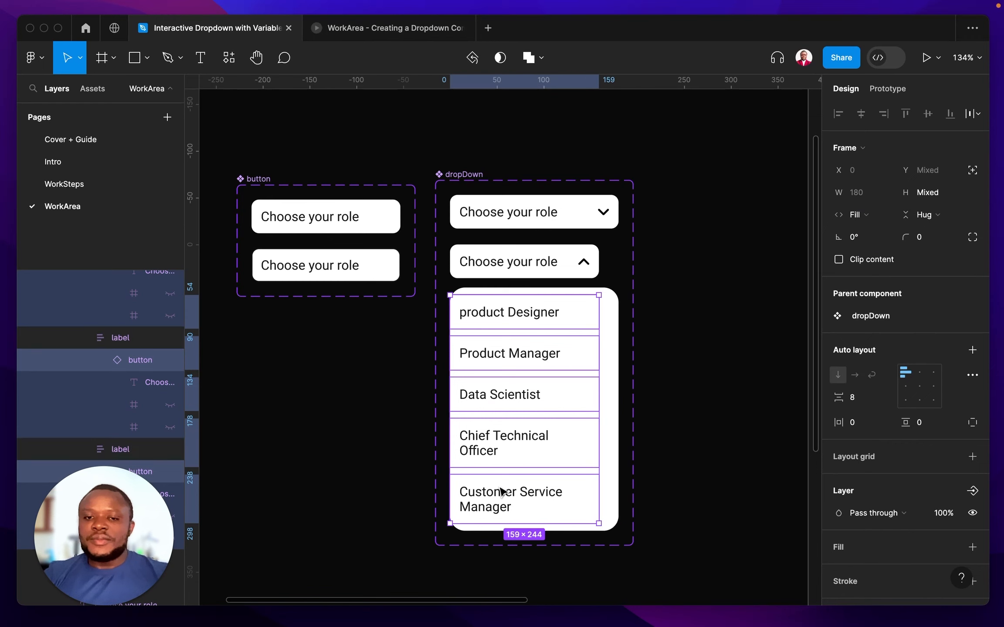
click(856, 215)
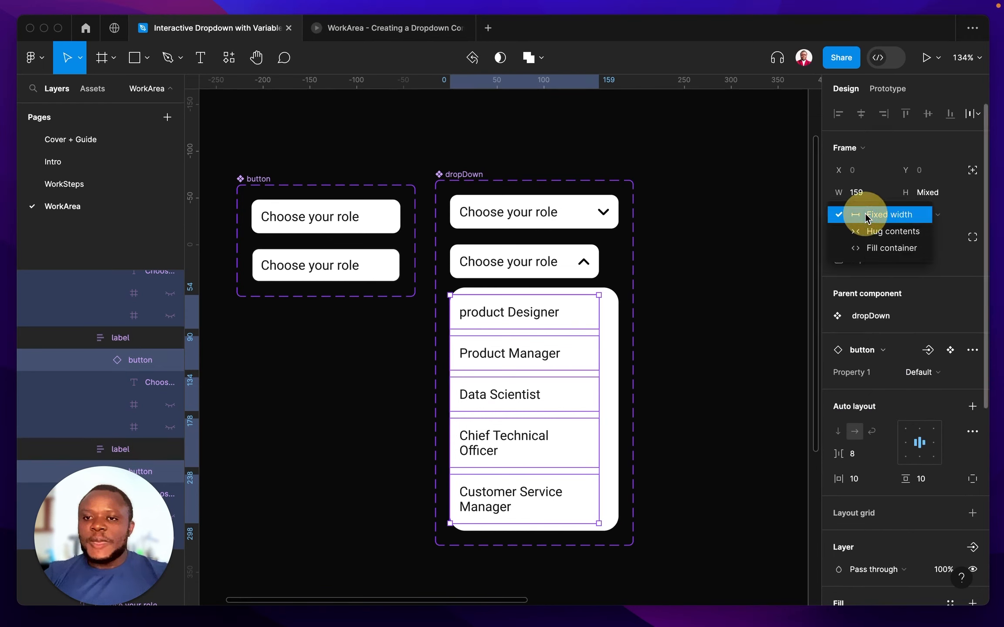
click(881, 249)
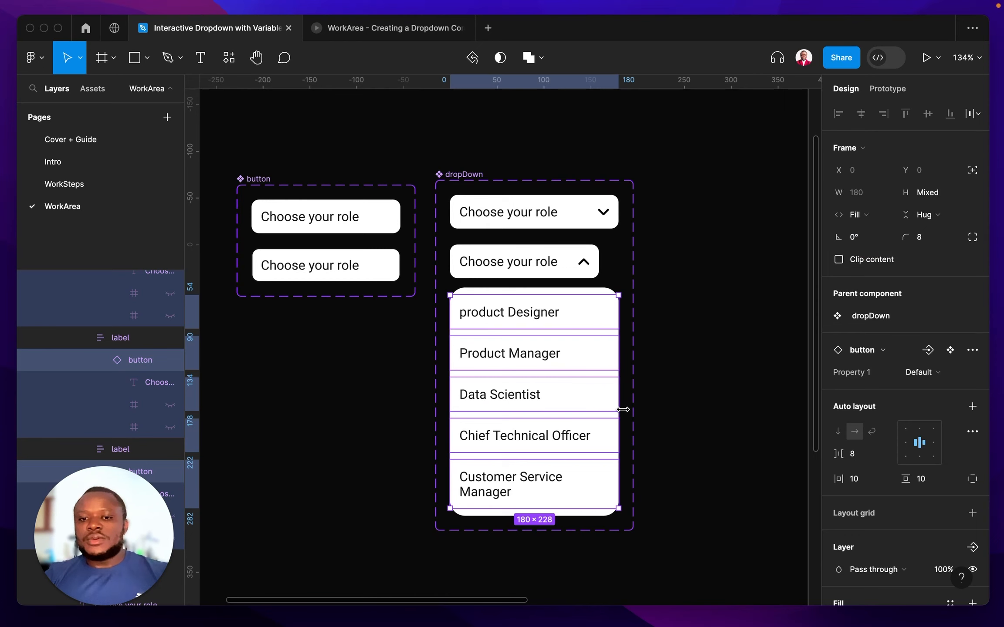
Step: Set the expanded dropdown variant's width to 184 and increase it to 196
click(660, 397)
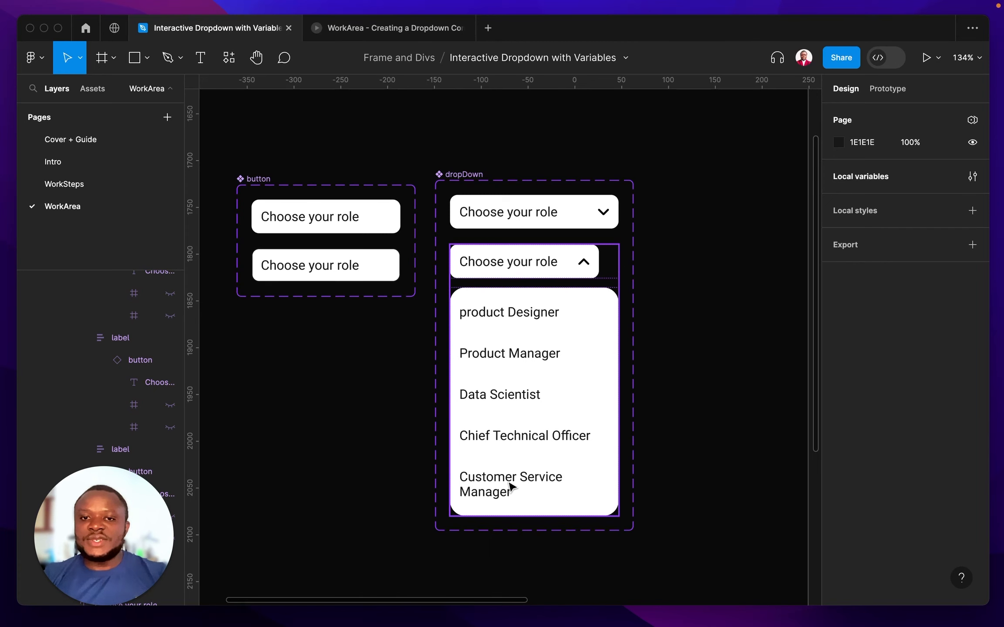
click(551, 448)
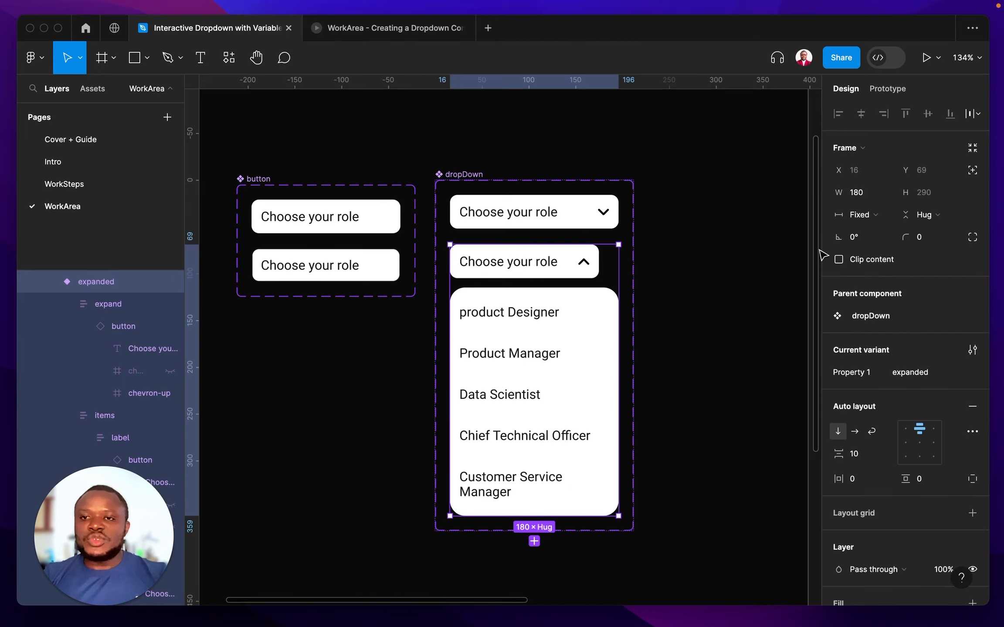
click(856, 192)
text(1)
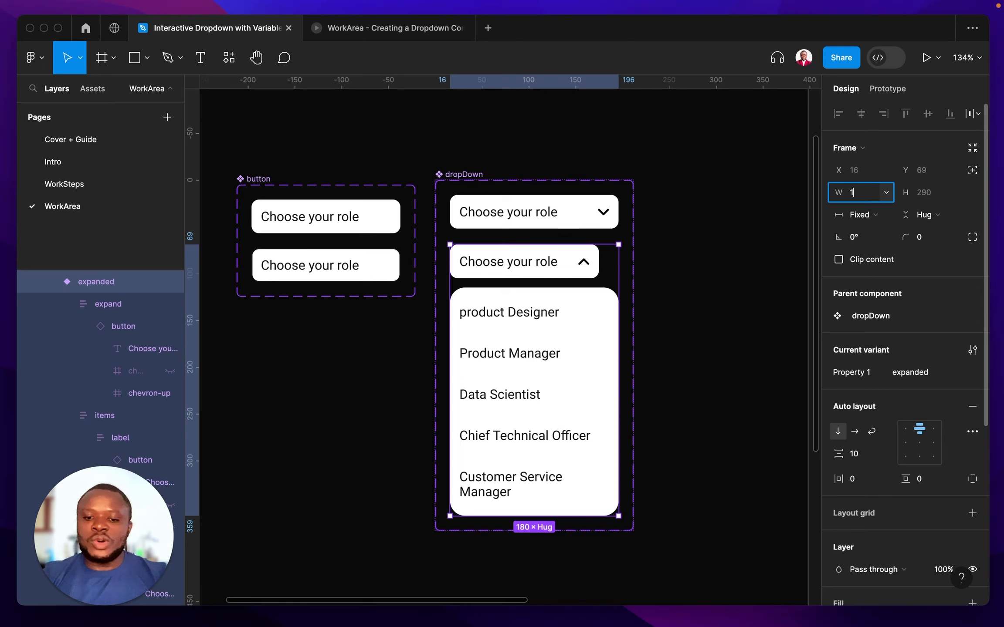
text(84)
key(Return)
click(854, 187)
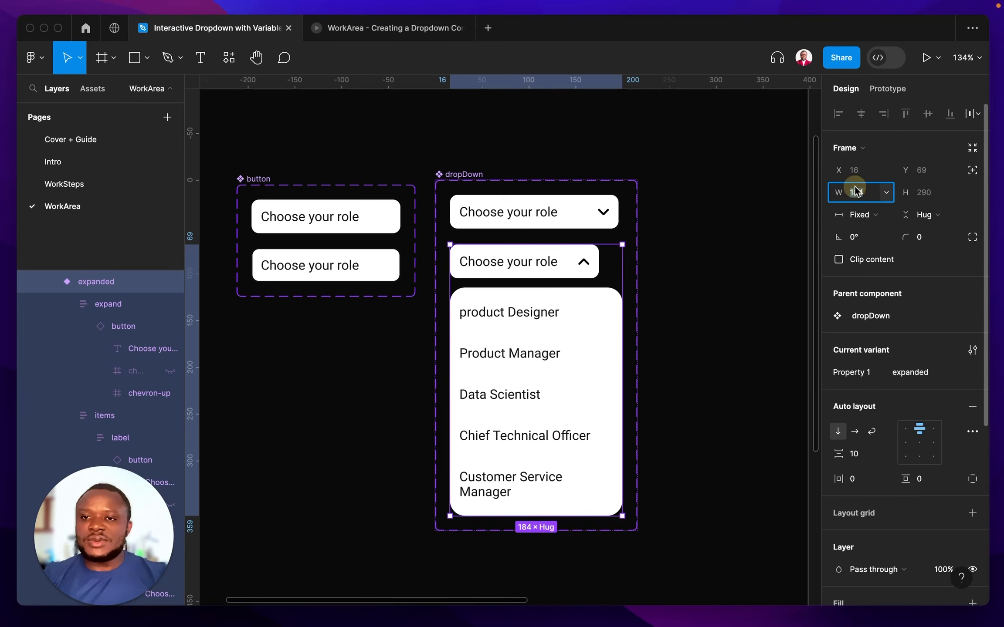
key(Right)
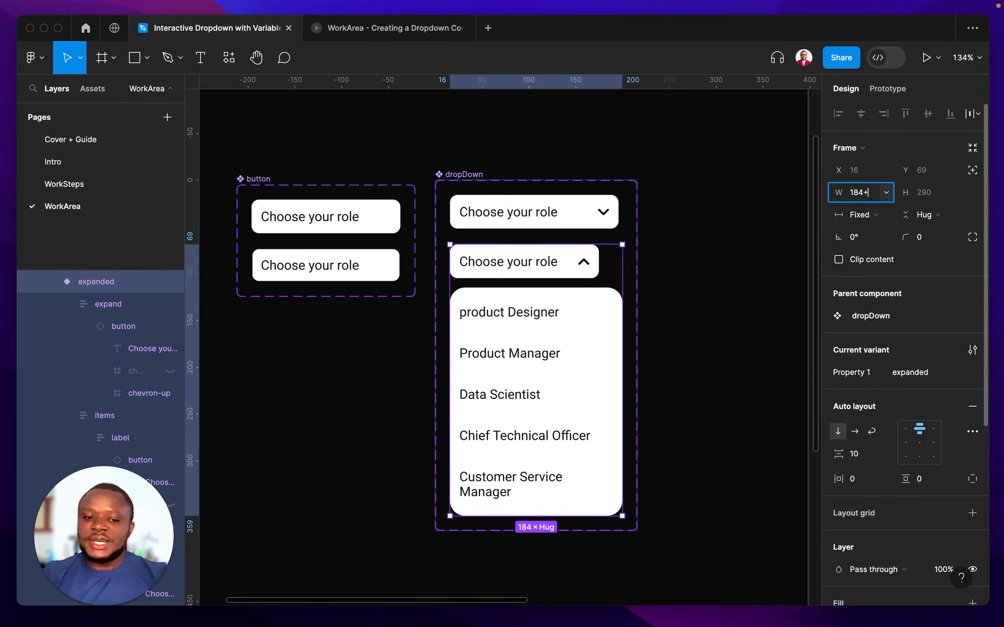
key(Return)
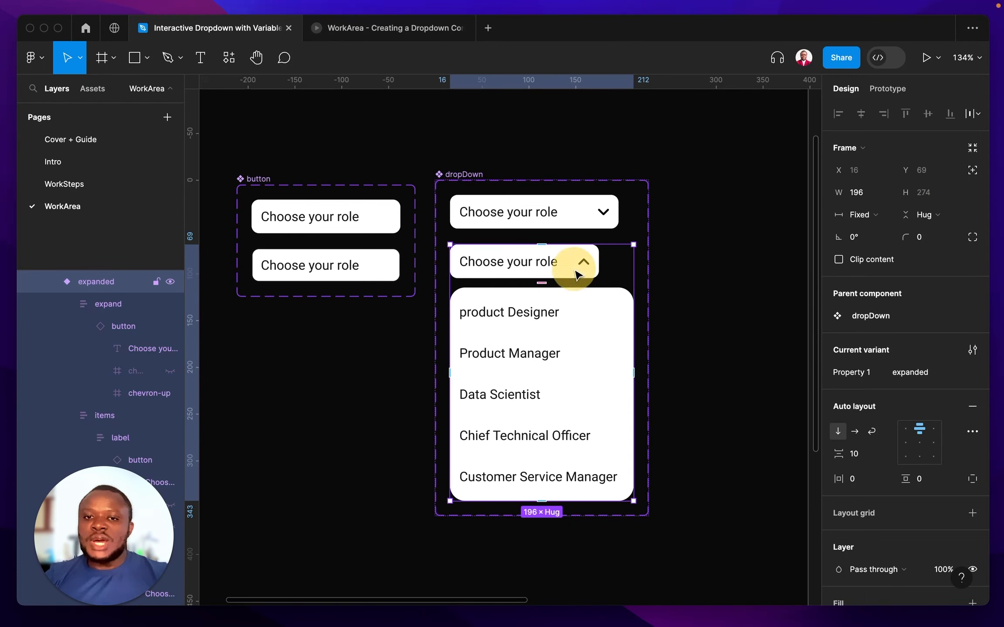
Step: Make the header button of the expanded variant fill the container width
click(579, 267)
click(578, 262)
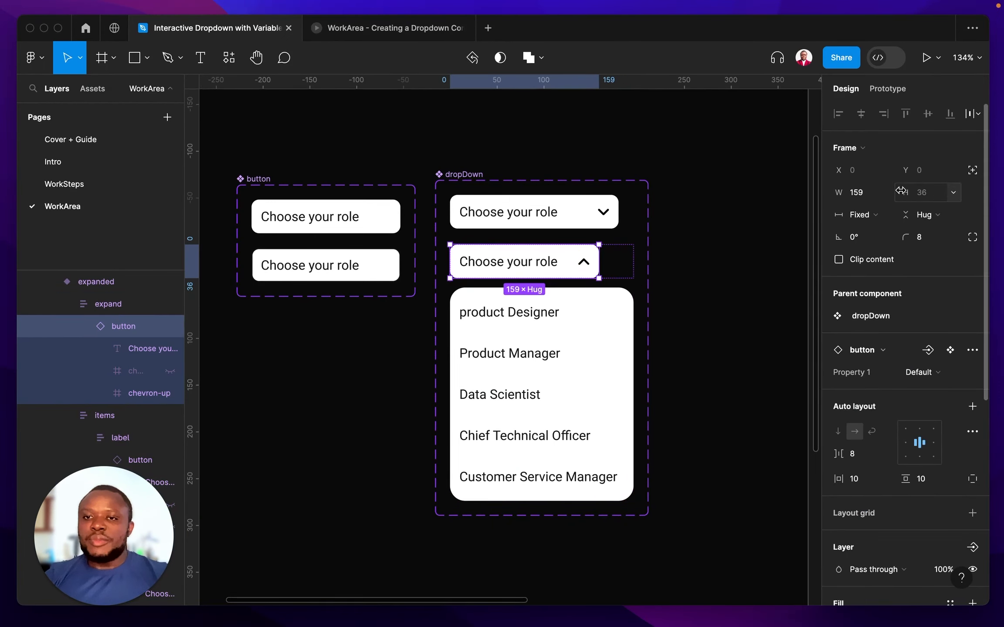
click(867, 214)
click(884, 248)
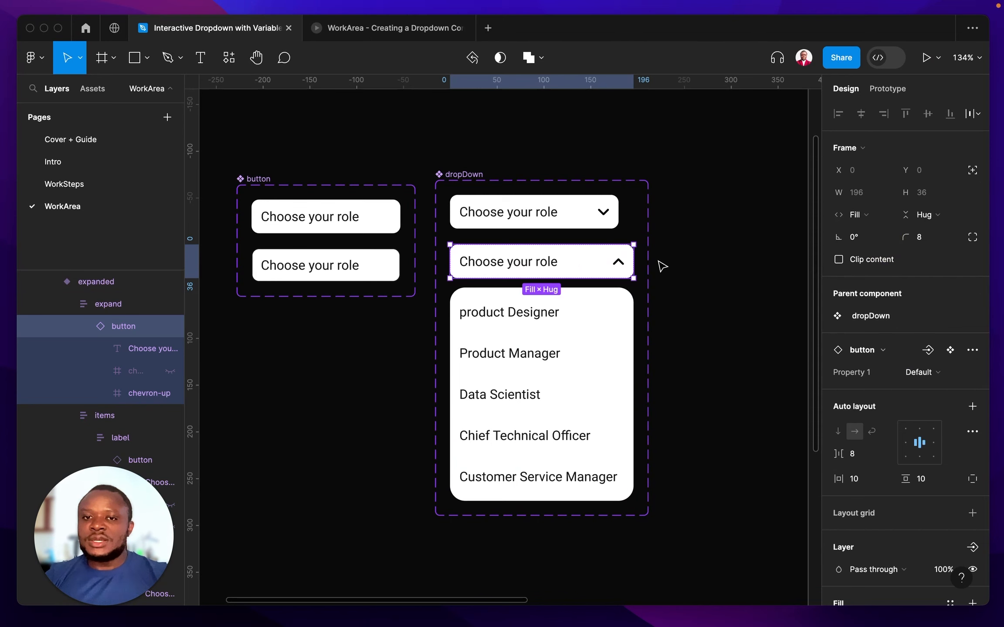
Step: Set the collapsed dropdown variant's width to 196 to match the expanded variant
click(564, 222)
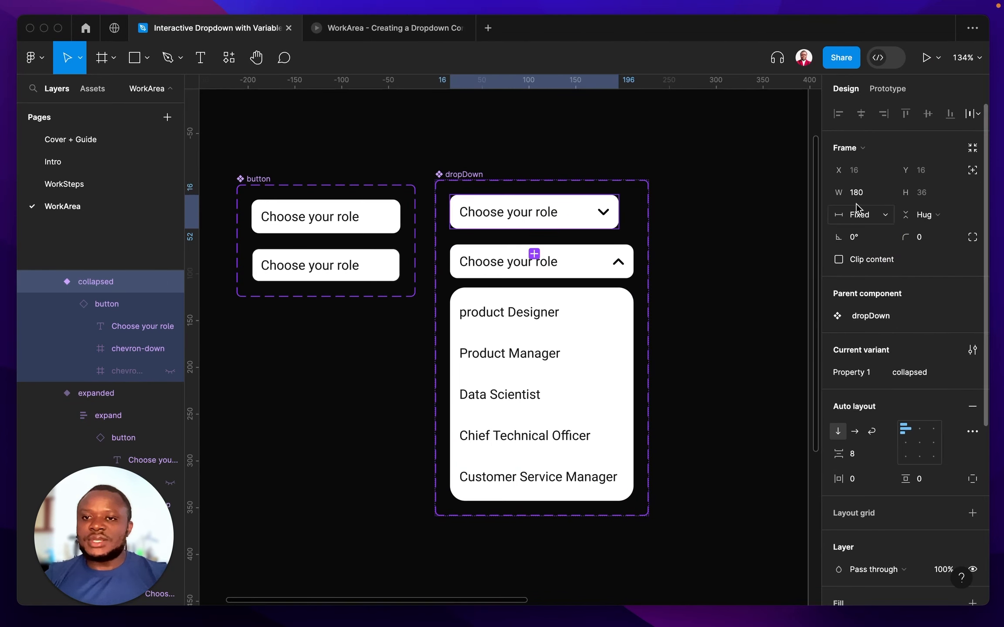
click(856, 192)
click(617, 262)
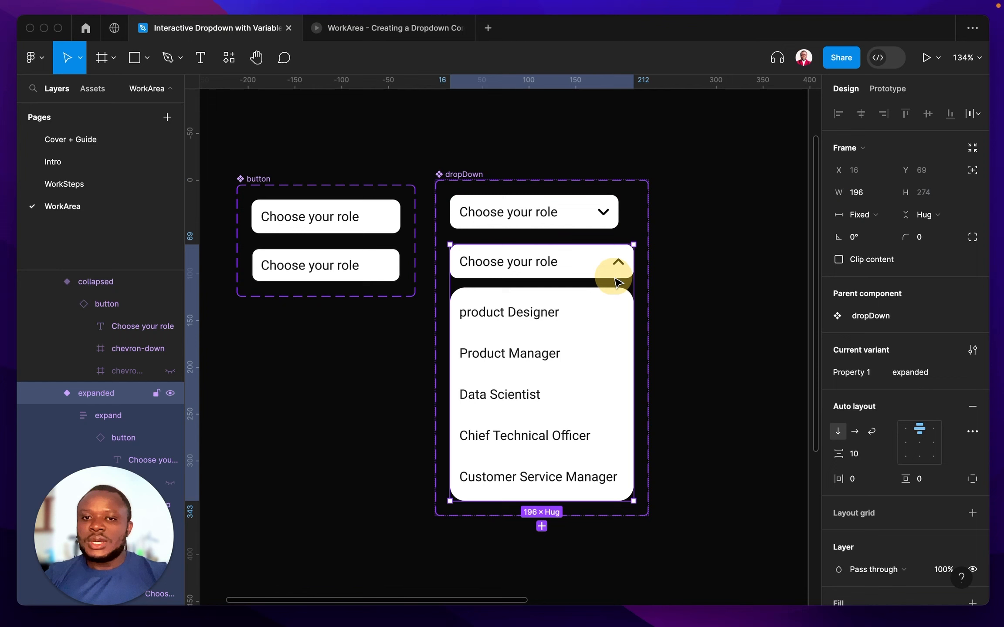
click(587, 223)
click(868, 194)
text(1)
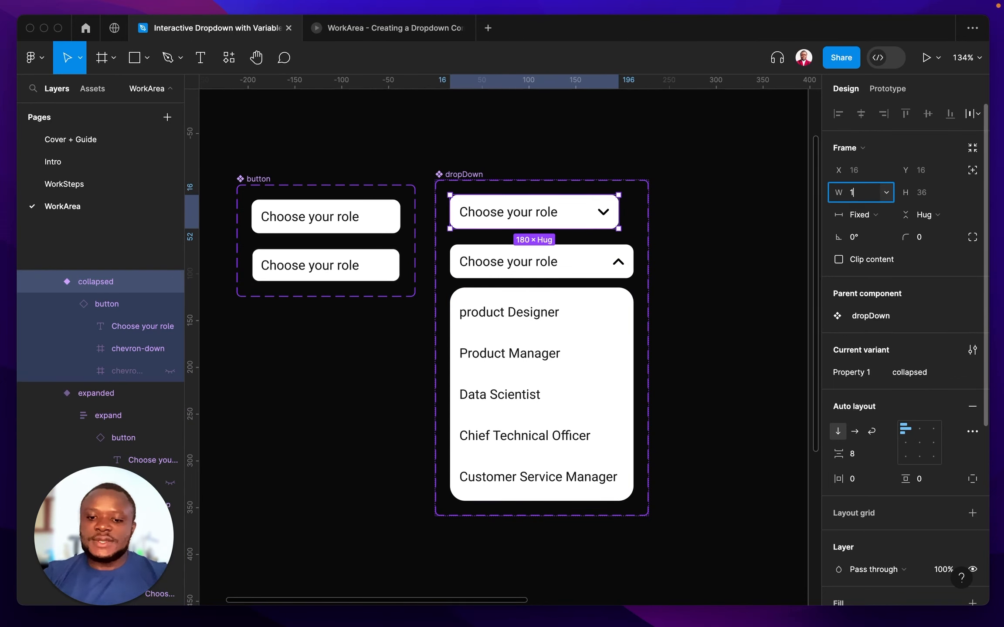
text(96)
key(Return)
click(705, 234)
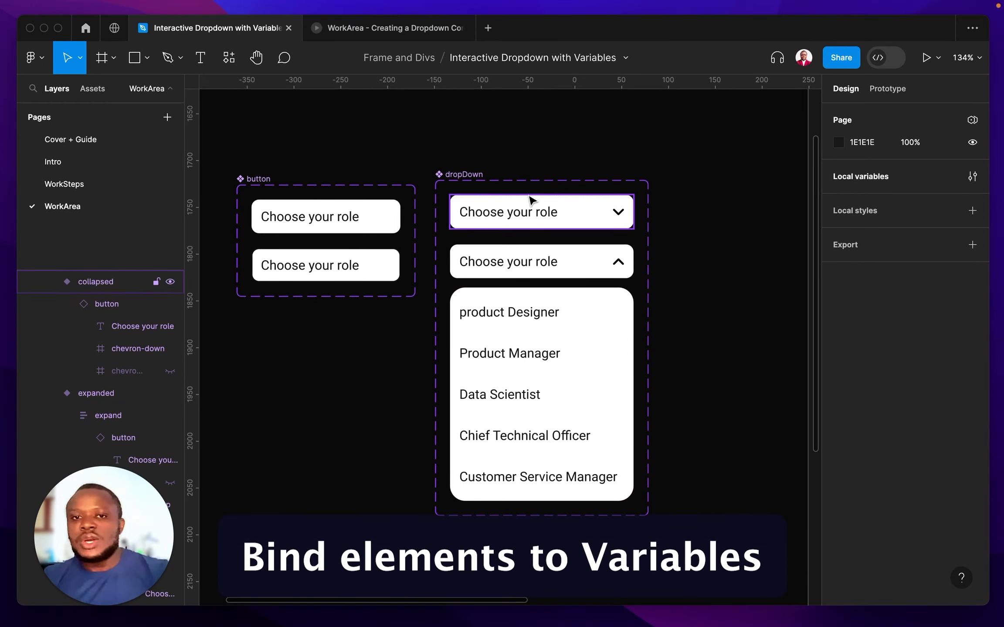
Step: Copy the collapsed dropdown variant and paste it as an instance into Frame 1 of the preview frame
click(536, 220)
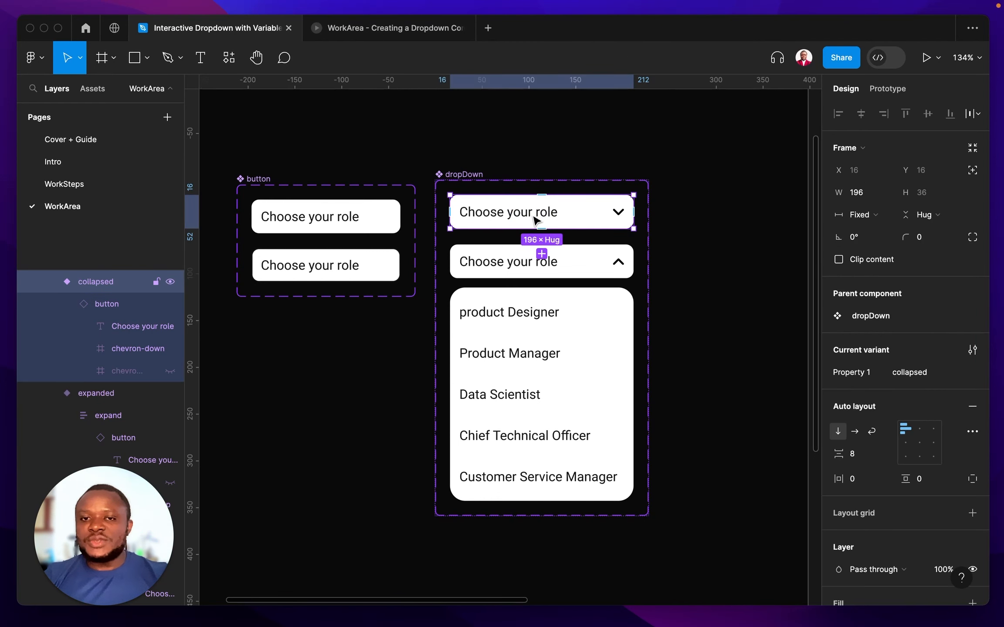
scroll(535, 218, right, 2)
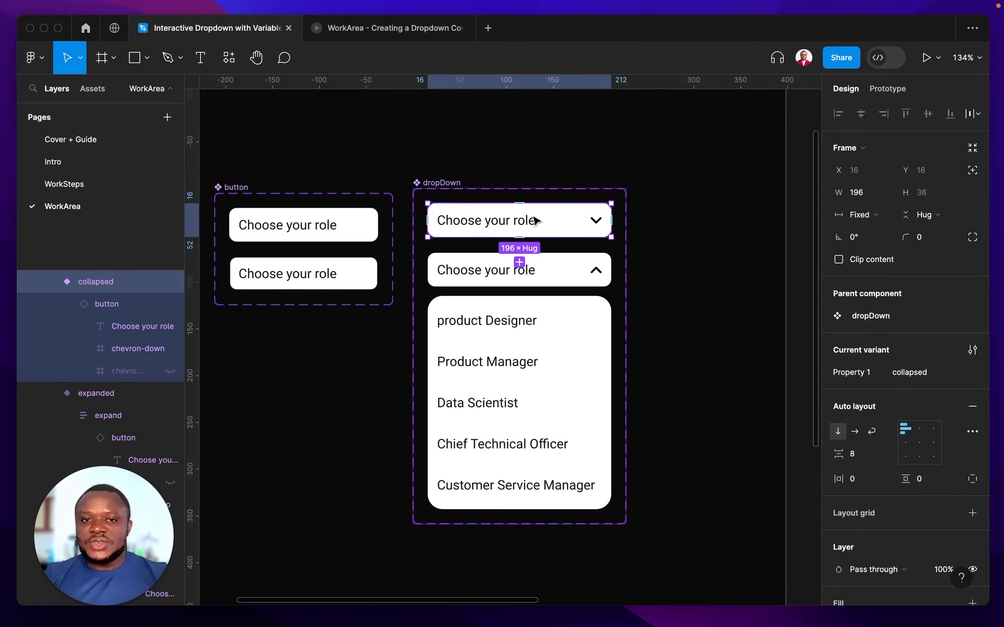
scroll(521, 227, right, 15)
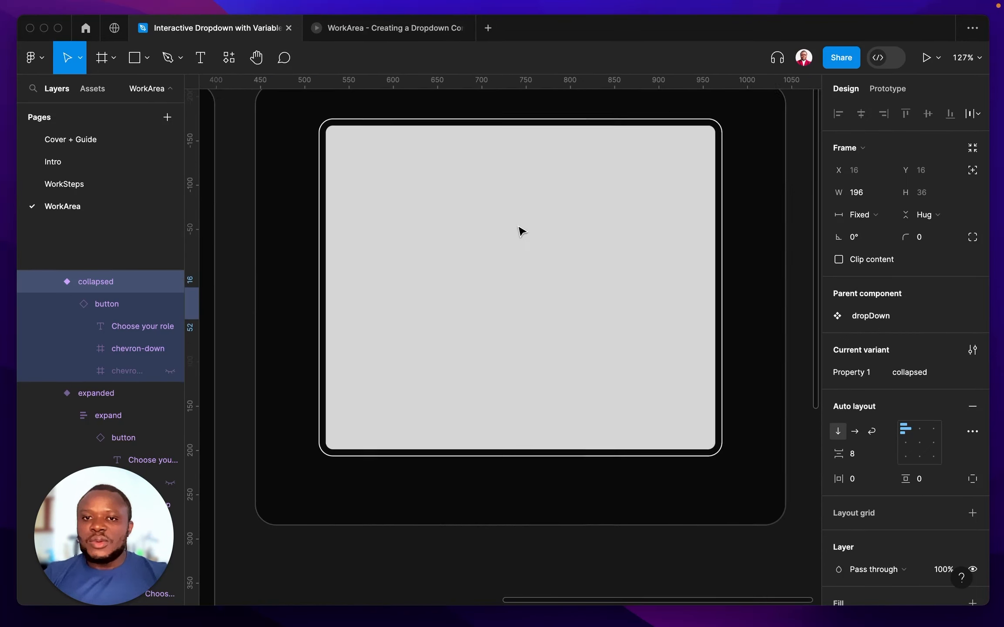
scroll(521, 230, up, 5)
scroll(520, 230, left, 10)
click(399, 416)
scroll(399, 418, down, 2)
scroll(398, 419, left, 2)
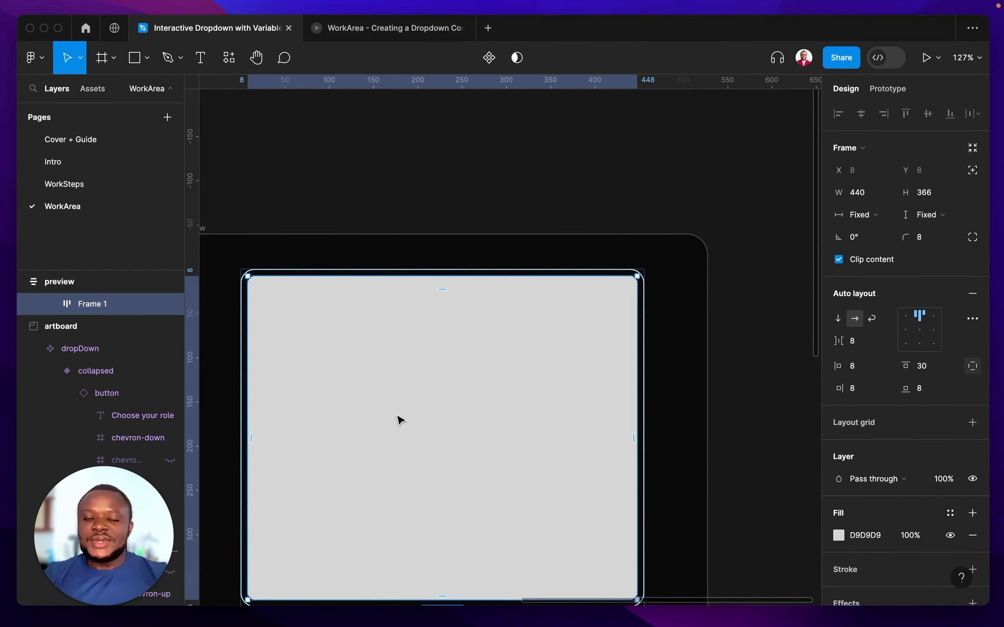
scroll(398, 419, down, 2)
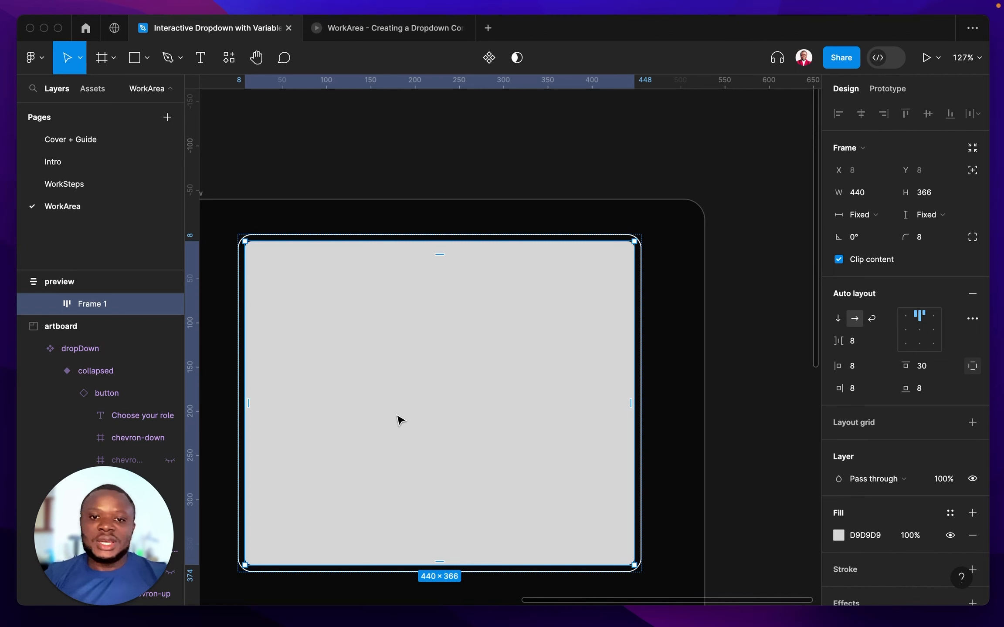
key(super+v)
click(497, 348)
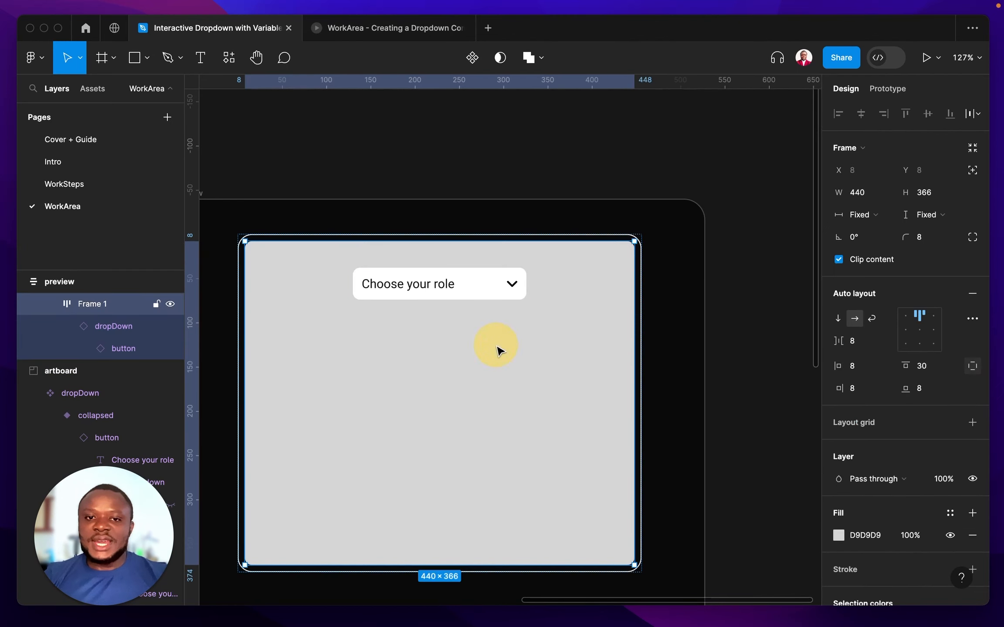
Step: Check the placed dropdown instance in the running prototype and return to the dropdown components in the design file
click(466, 296)
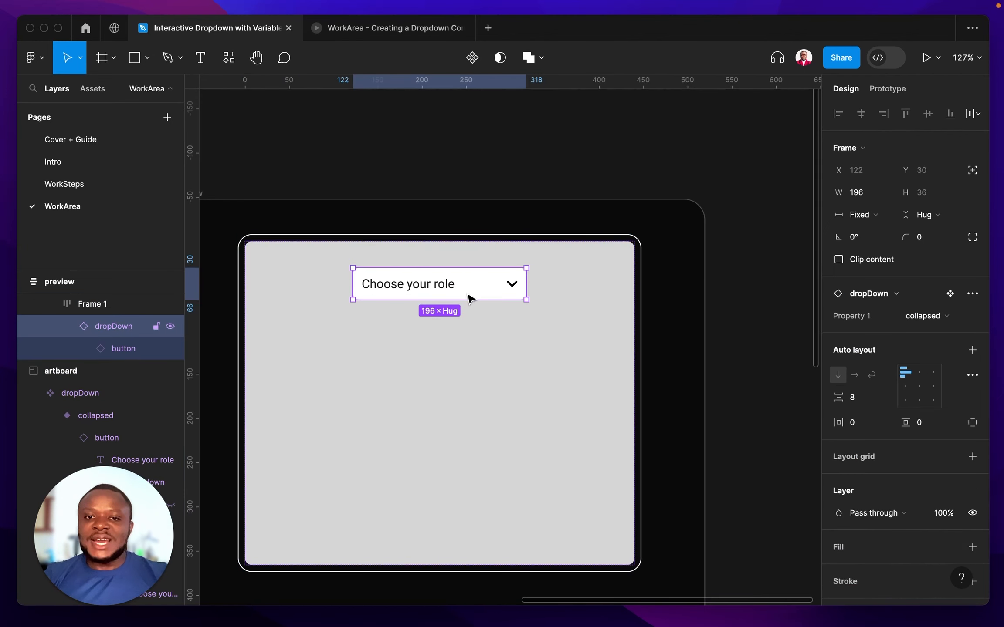
scroll(472, 300, left, 2)
scroll(473, 300, left, 3)
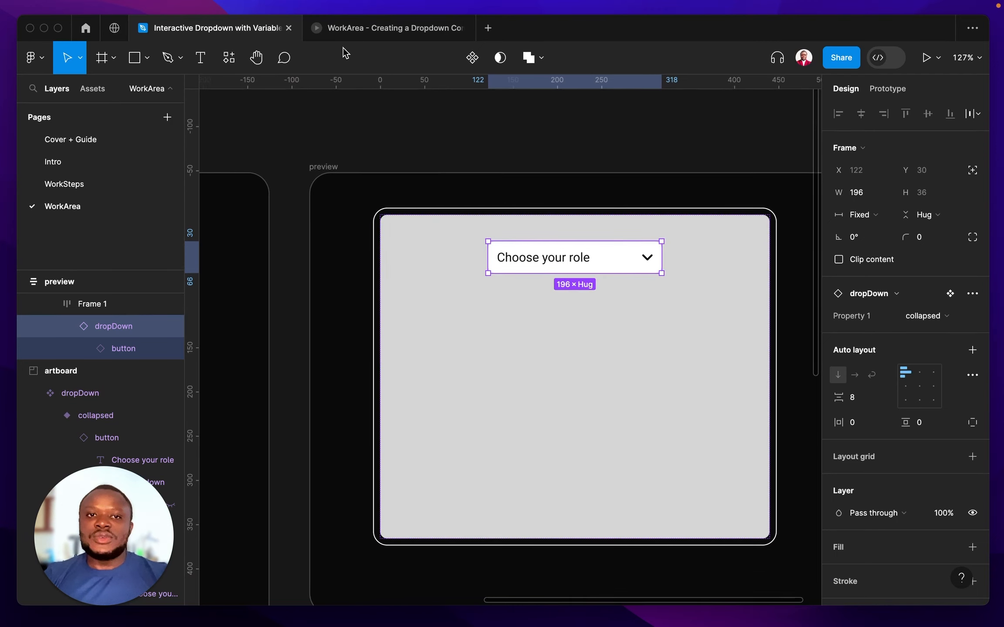
click(341, 28)
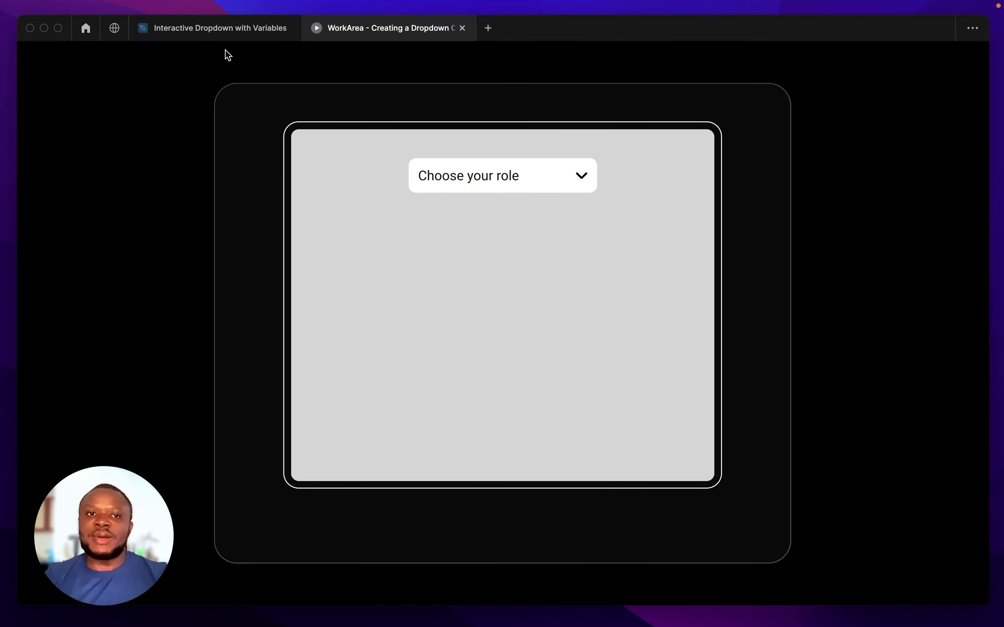
click(206, 27)
scroll(385, 292, left, 5)
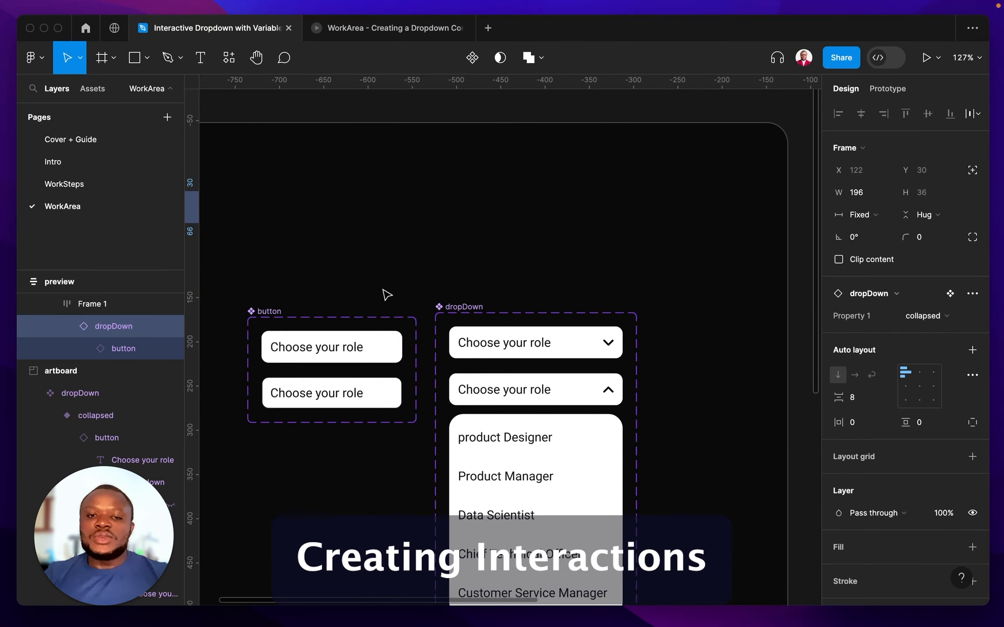
Step: Add a prototype interaction to the button component's Default variant that changes it to the hover variant while hovering
scroll(385, 292, down, 3)
scroll(385, 292, right, 1)
scroll(385, 291, left, 2)
click(356, 278)
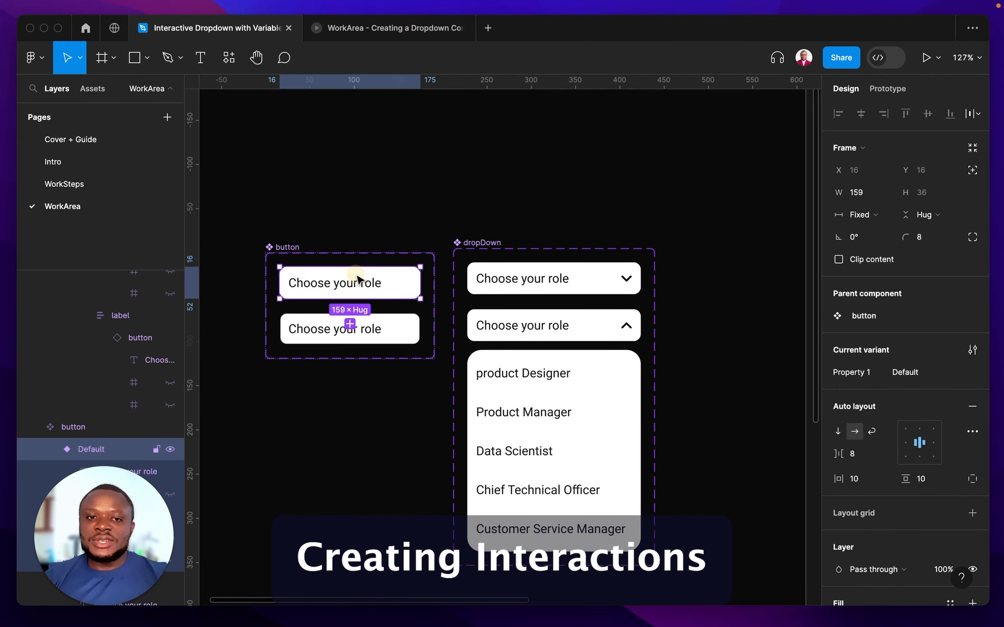
click(887, 88)
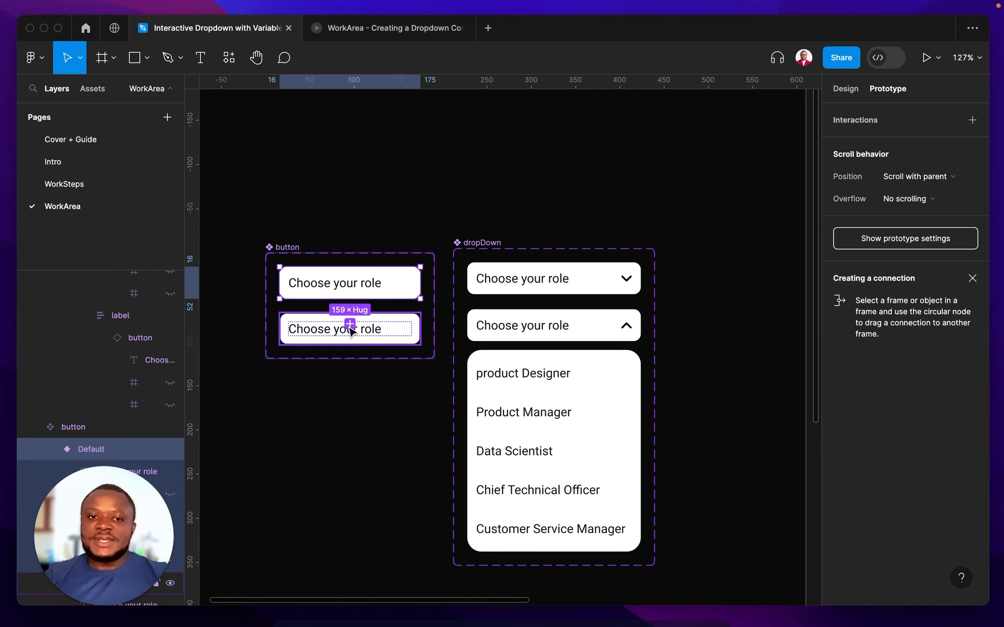
scroll(349, 296, up, 5)
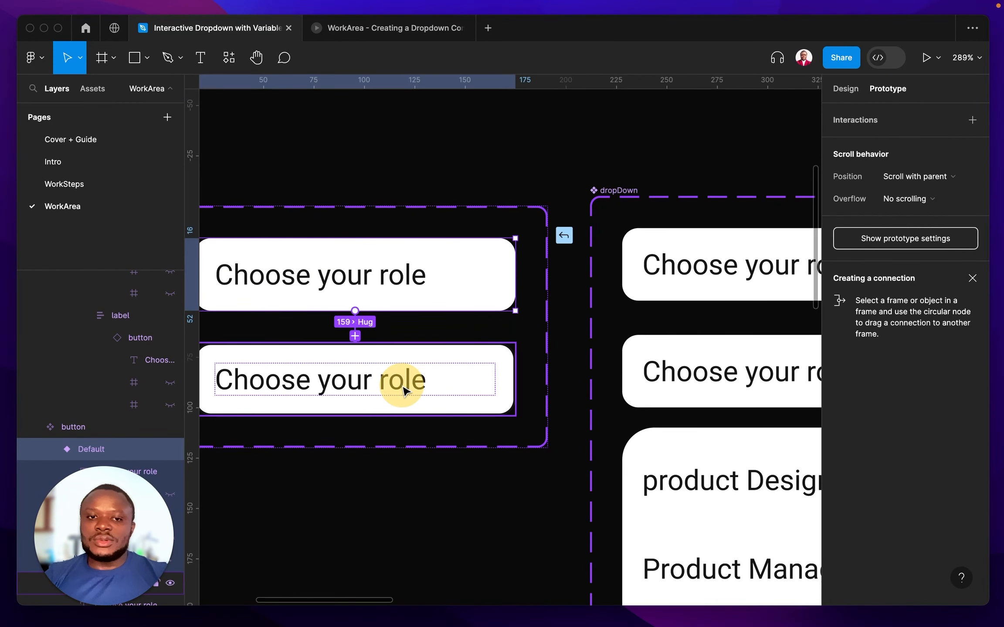
drag(403, 390, 614, 279)
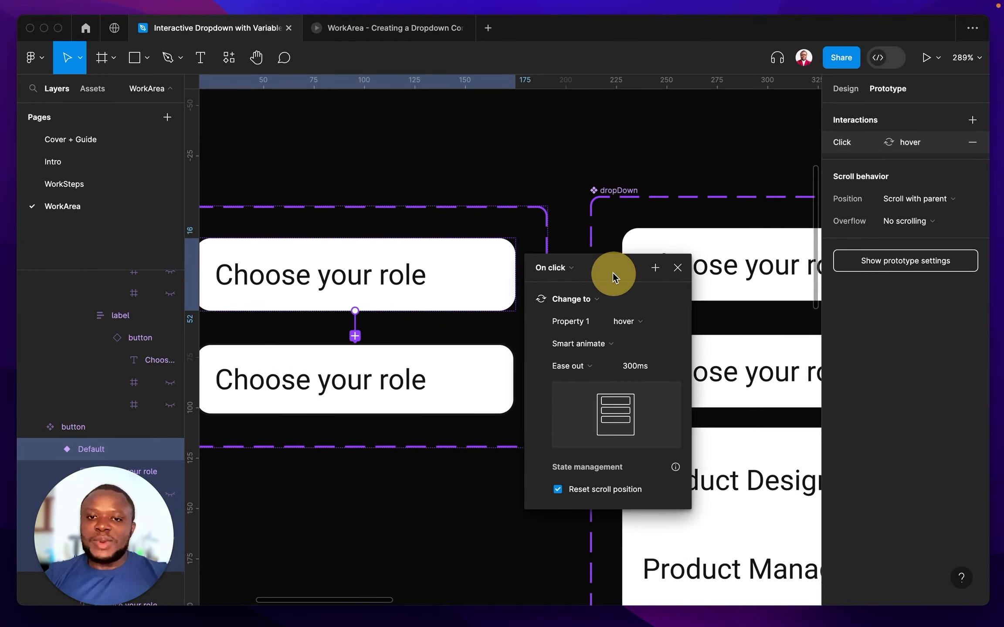
click(551, 267)
click(566, 298)
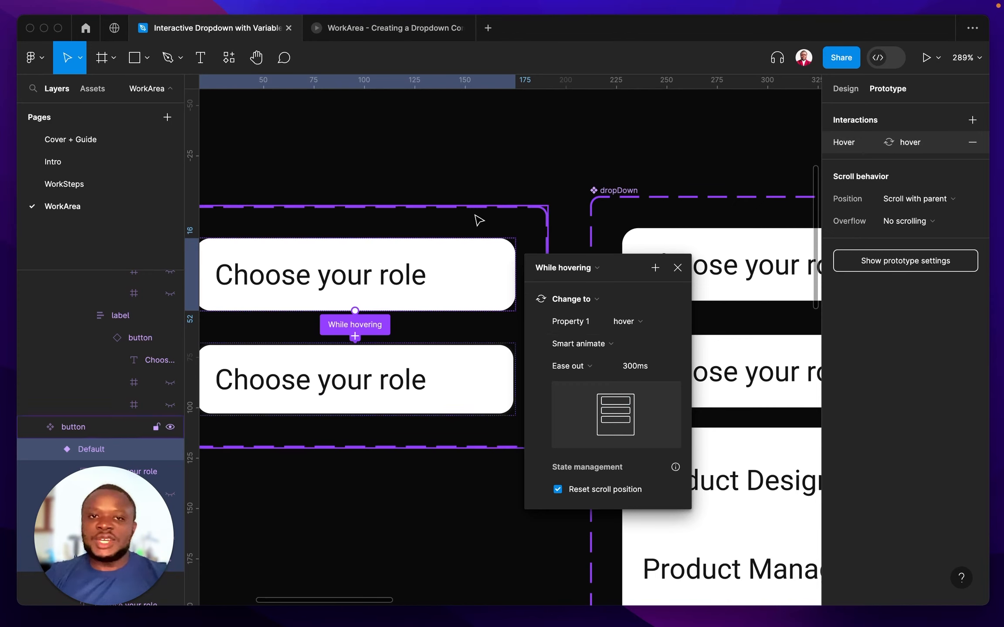
Step: Check the hover interaction on the dropdown in the running prototype and return to the design file
mouse_move(429, 35)
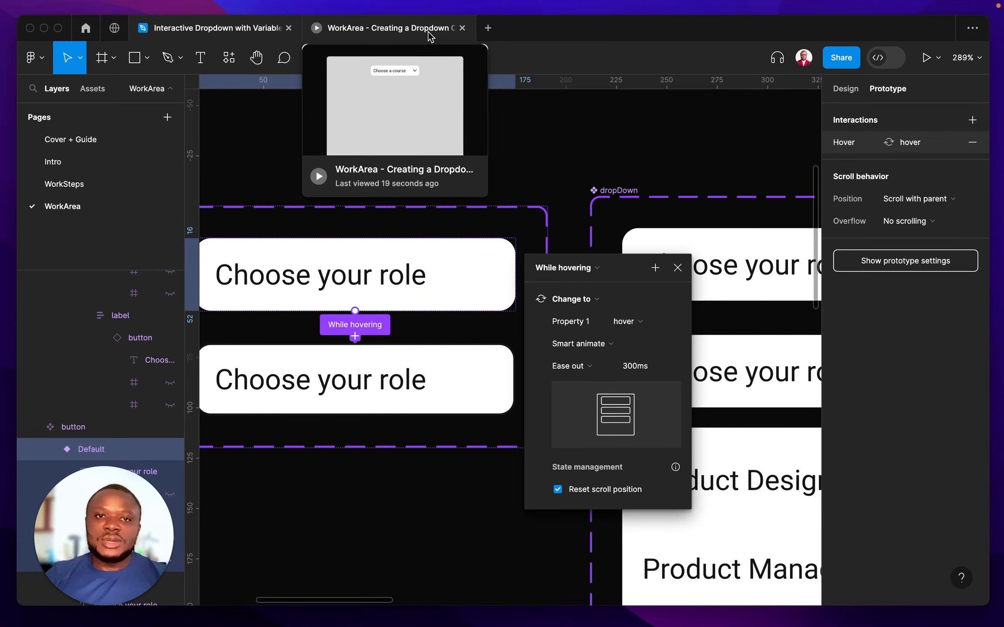
click(428, 31)
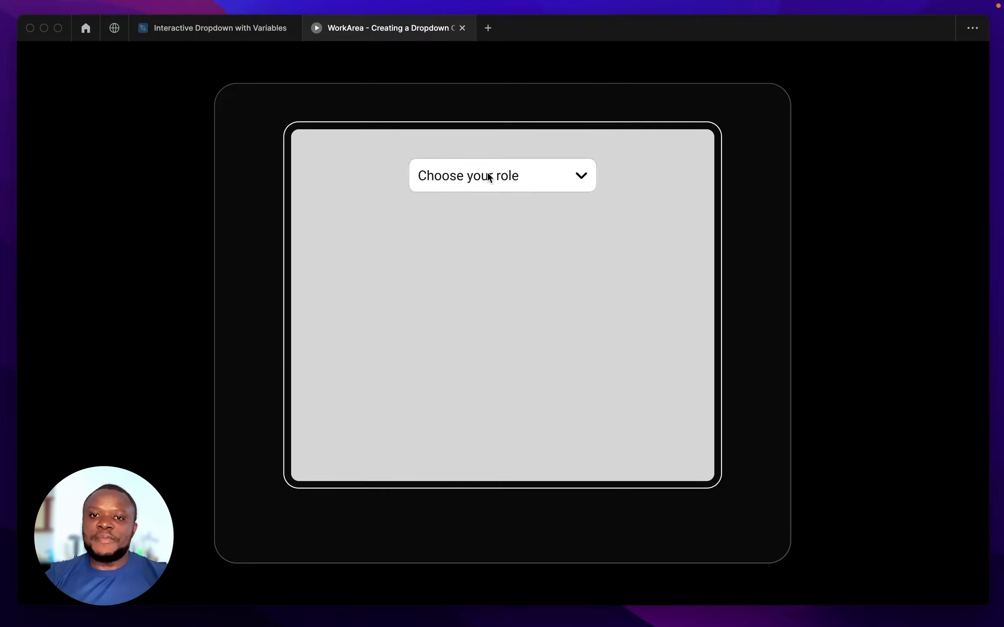
click(202, 27)
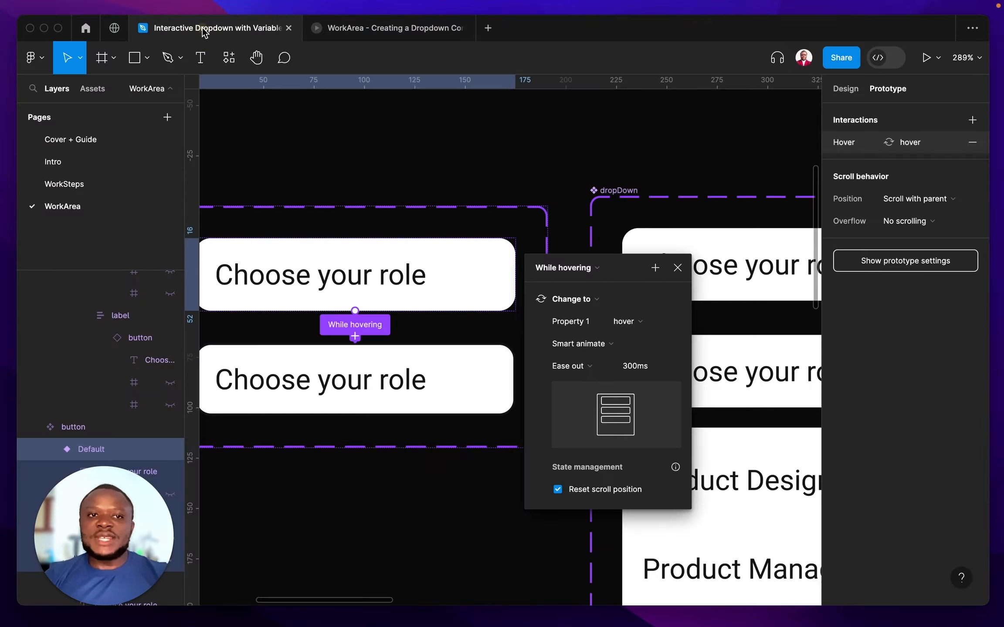
click(444, 198)
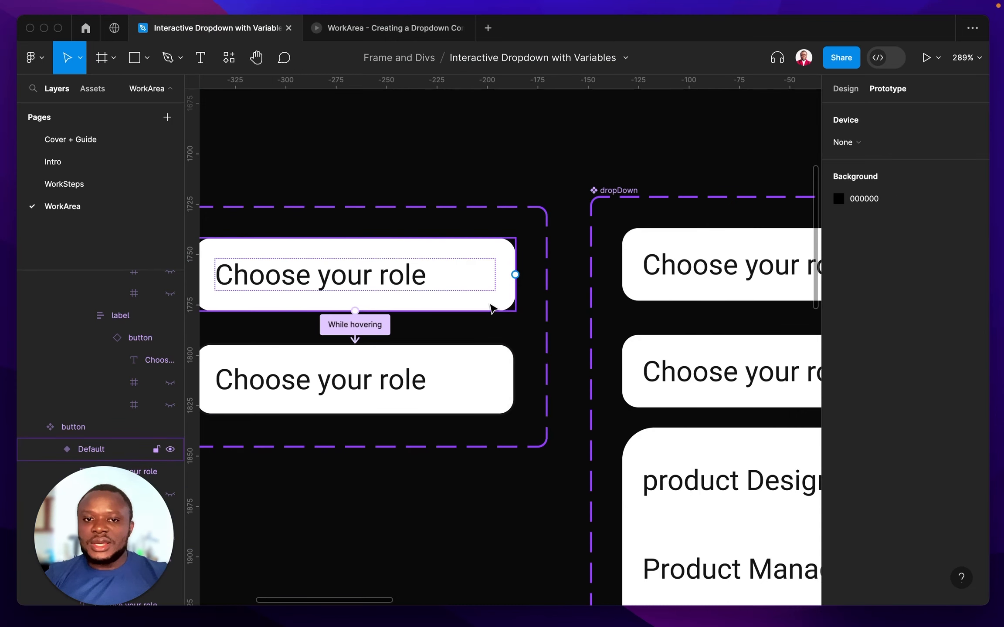
Step: Add an on-click interaction with a Set variable action to the collapsed dropdown variant
scroll(475, 379, down, 3)
scroll(475, 379, right, 5)
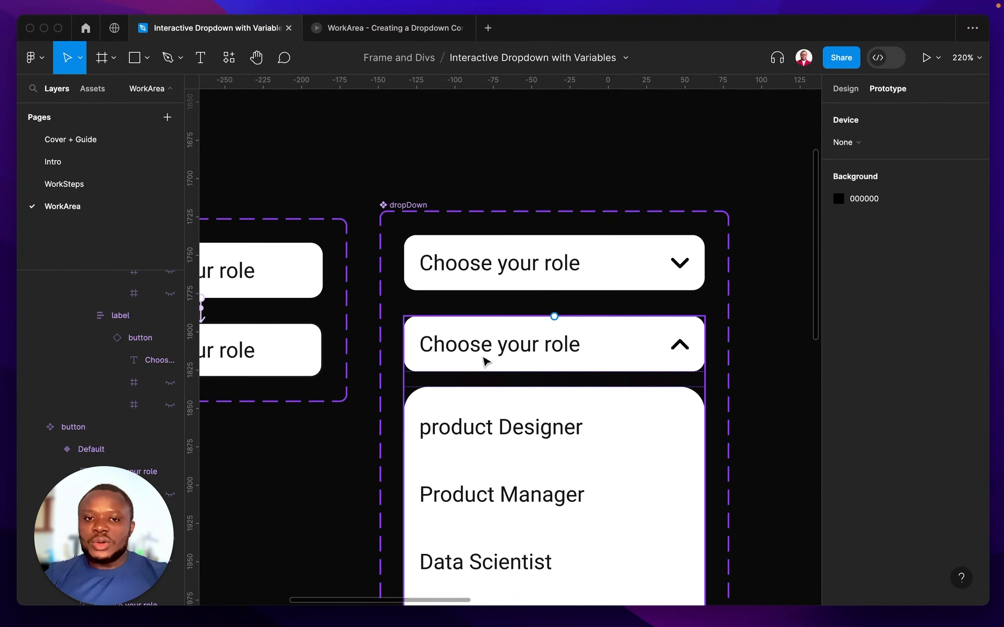
click(538, 262)
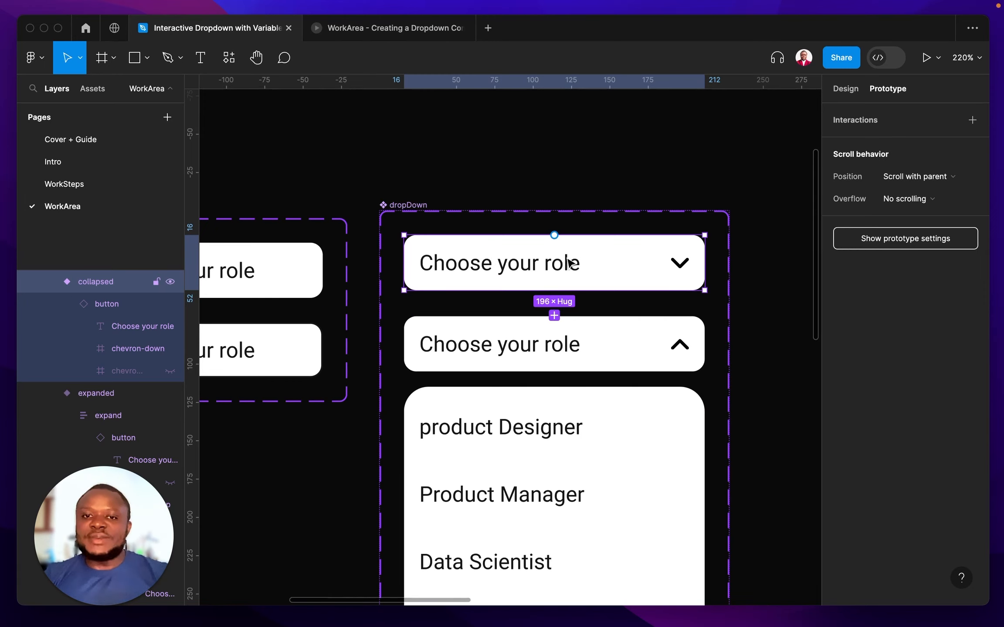
click(866, 124)
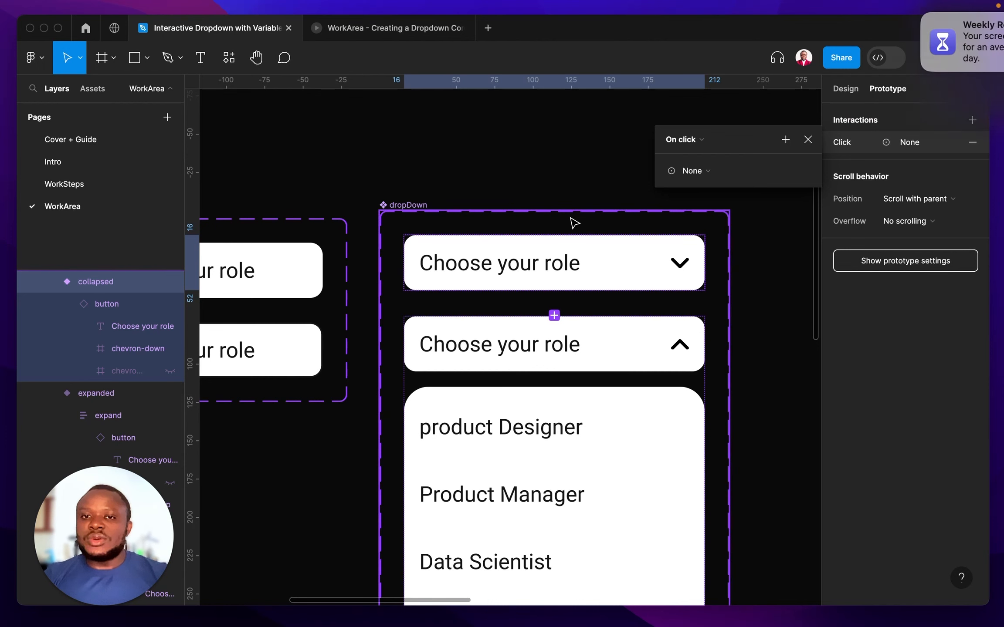
click(608, 263)
scroll(608, 263, right, 3)
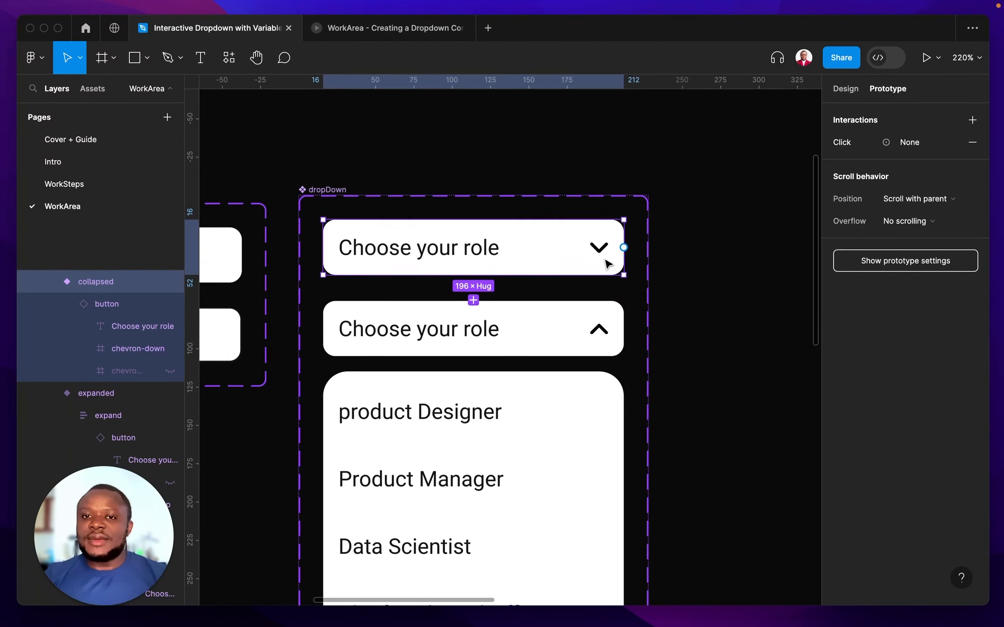
click(909, 142)
click(708, 176)
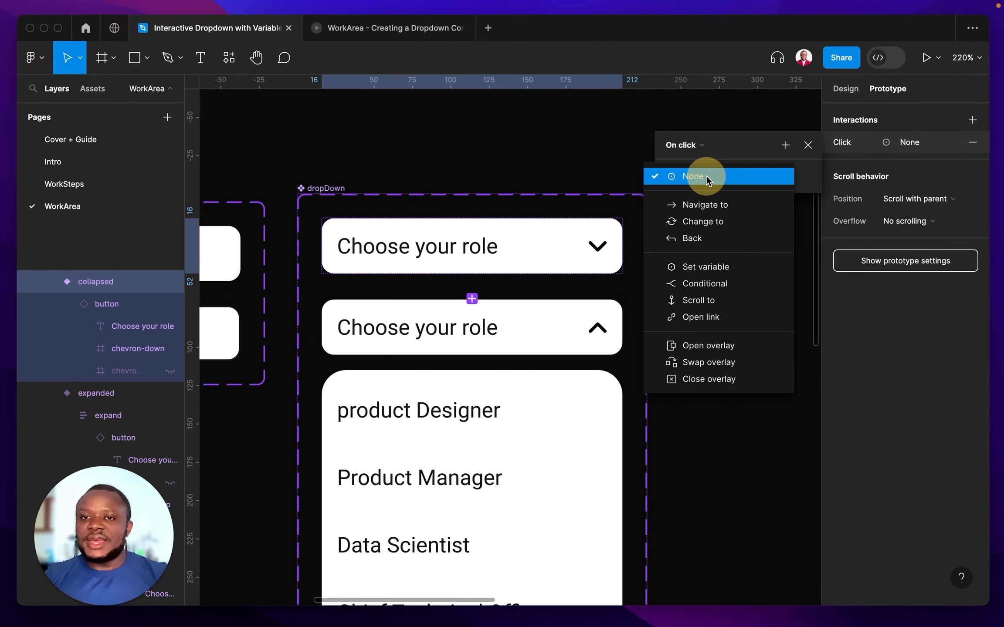
click(700, 267)
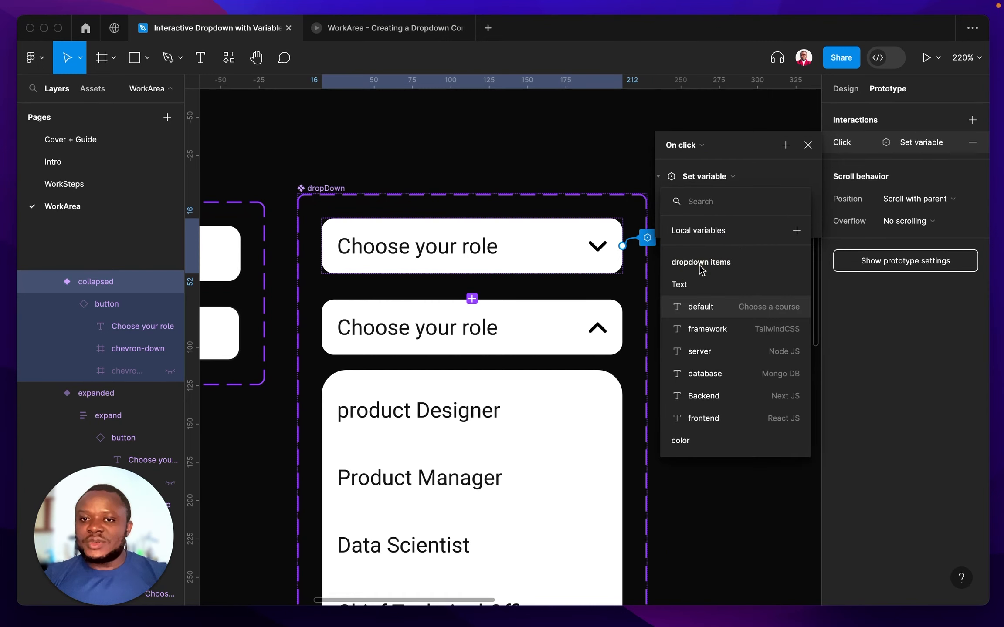
Step: Make the collapsed variant's Set variable action assign the Default text variable to text/Default
scroll(727, 380, down, 10)
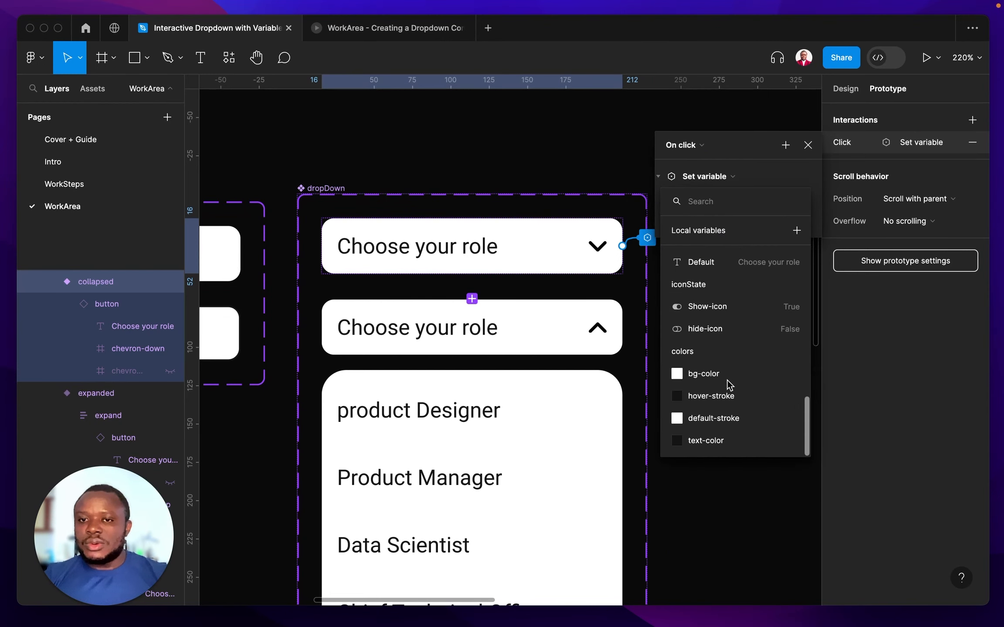
scroll(727, 379, up, 5)
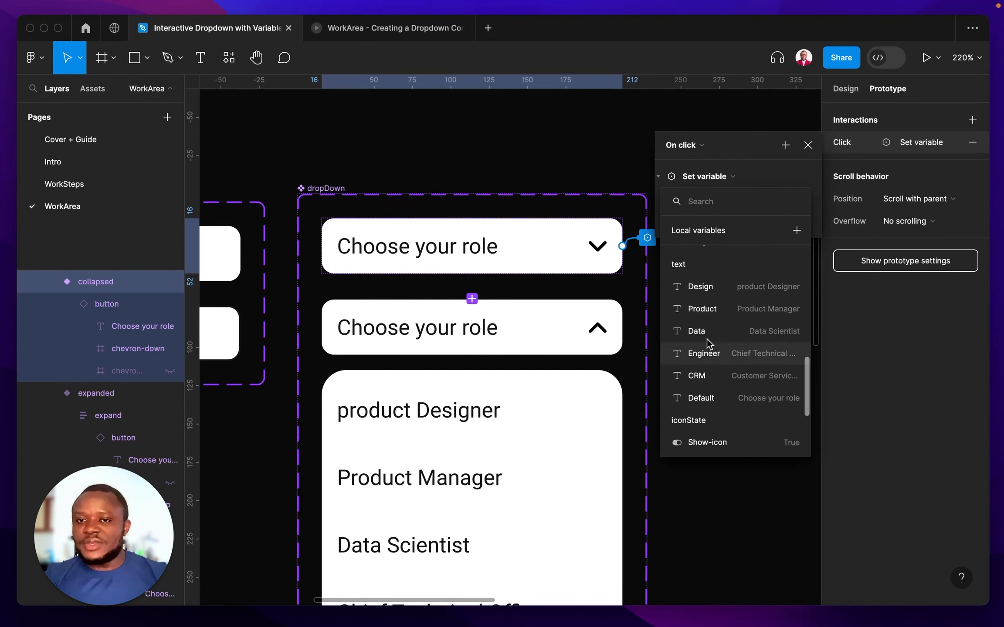
click(722, 379)
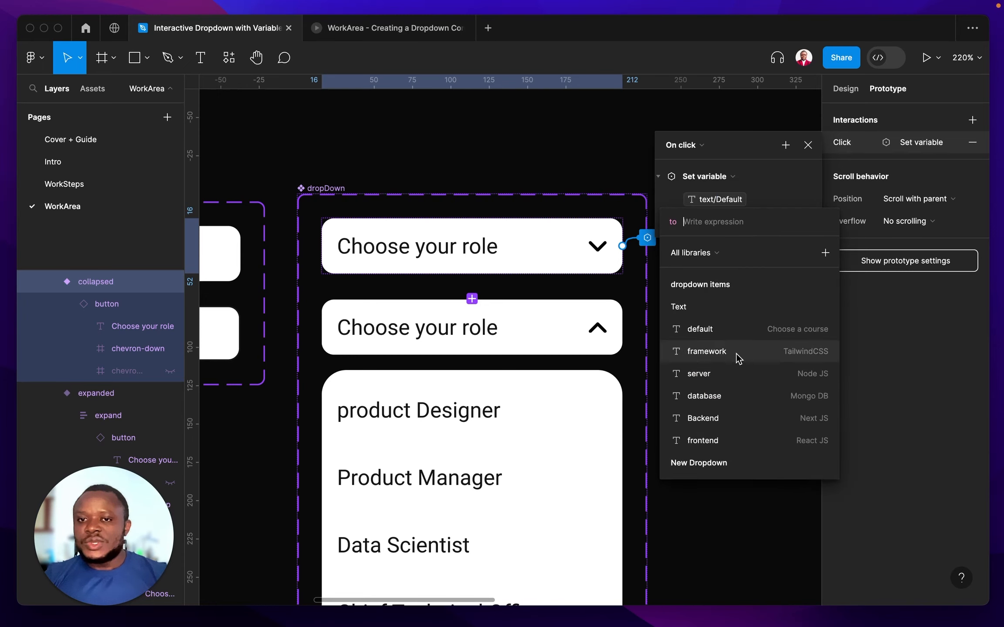
scroll(742, 370, down, 4)
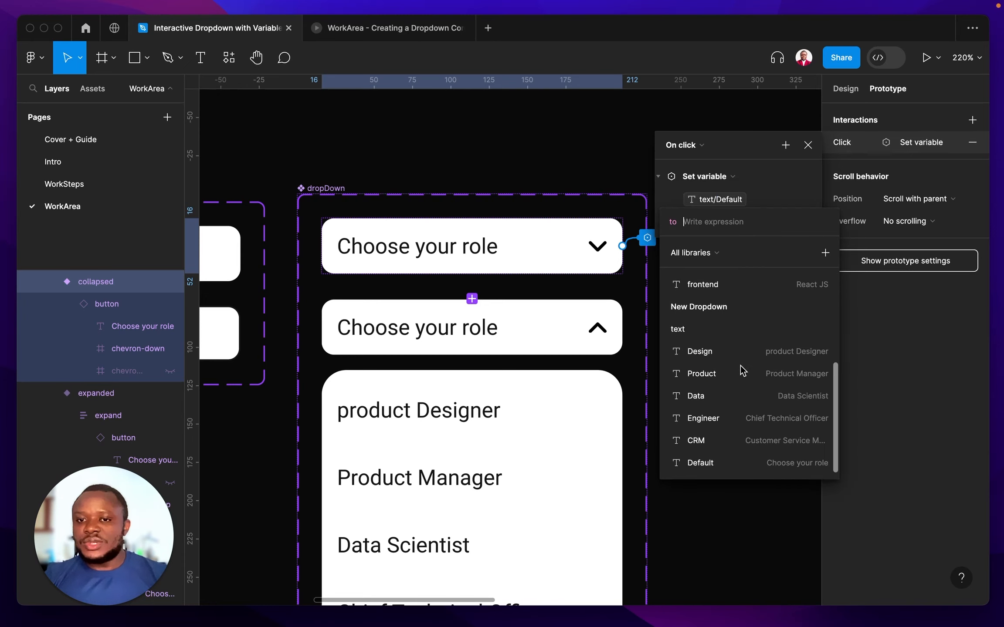
click(714, 462)
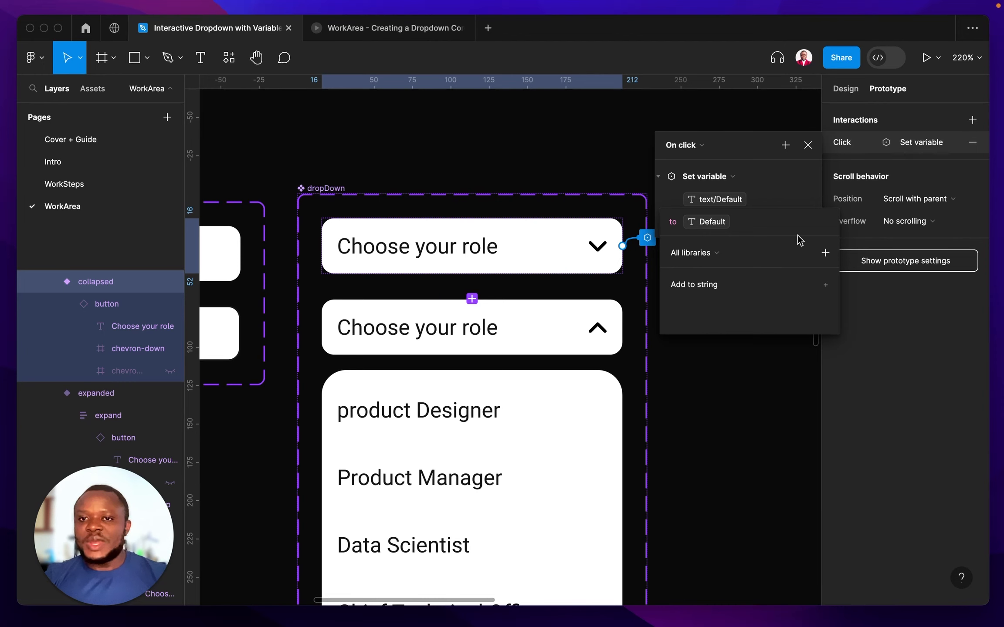
click(802, 201)
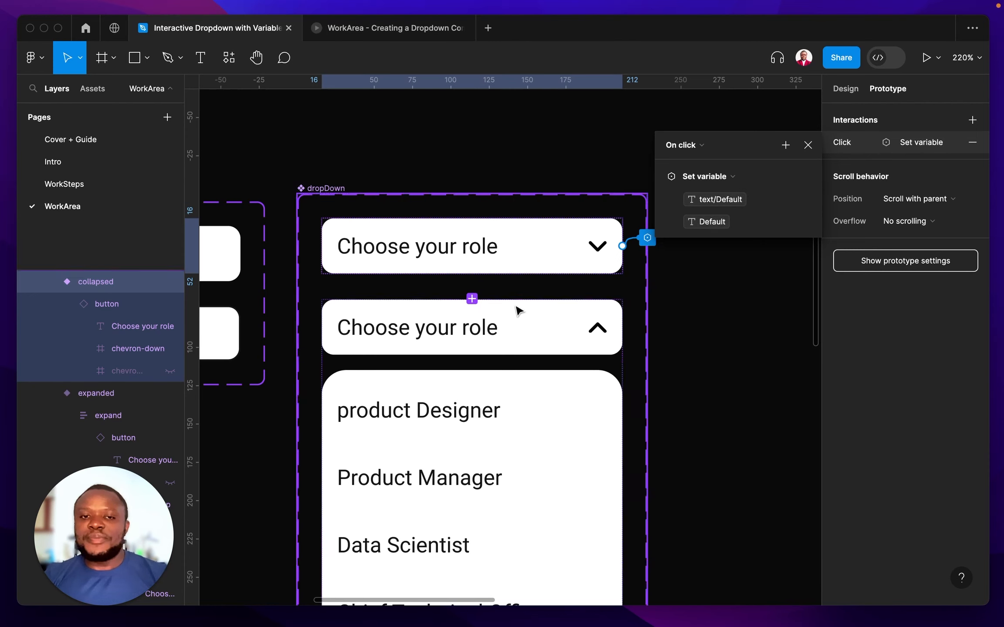
Step: Give the expand frame in the expanded variant an on-click Set variable action that sets text/Default to Default
double_click(518, 331)
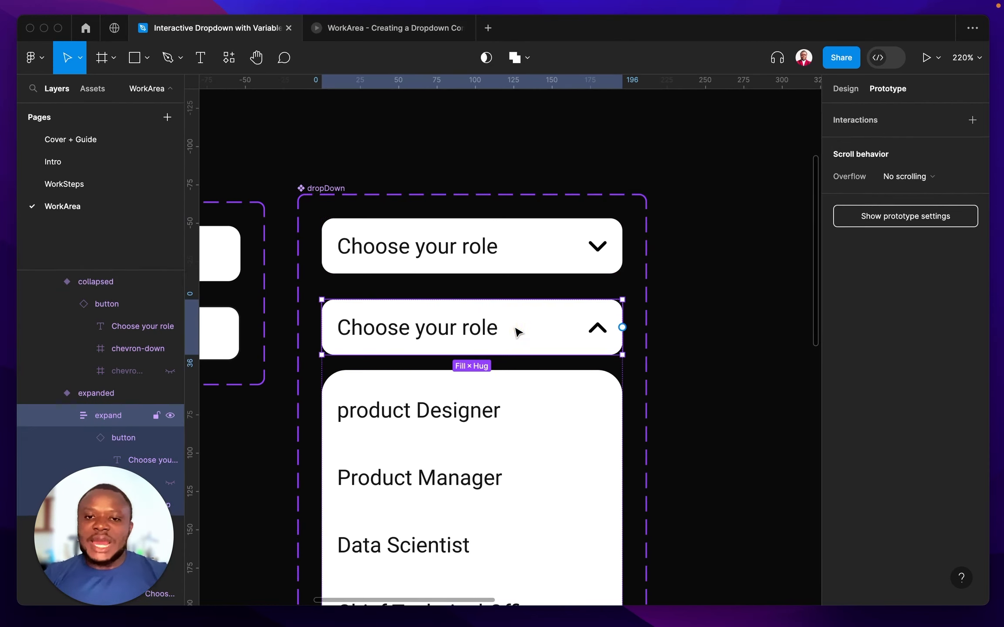
scroll(126, 363, down, 3)
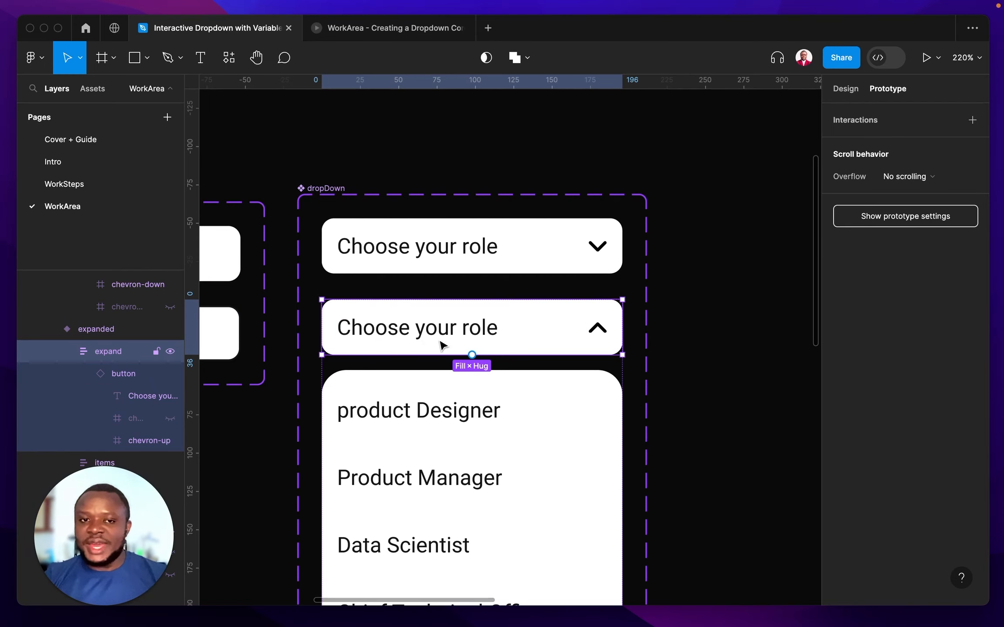
click(879, 125)
click(715, 171)
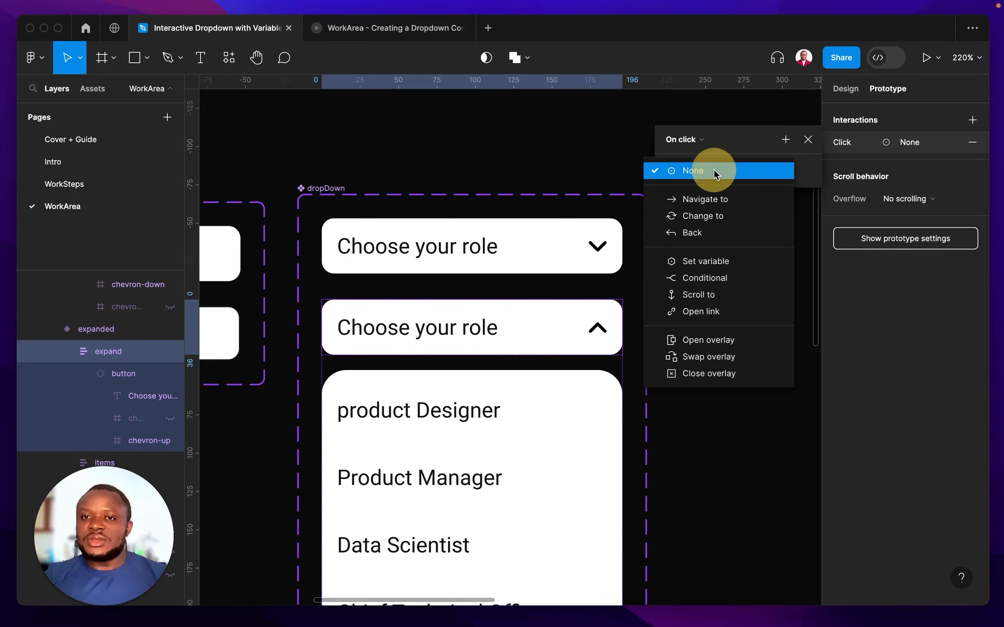
click(704, 261)
scroll(712, 273, down, 5)
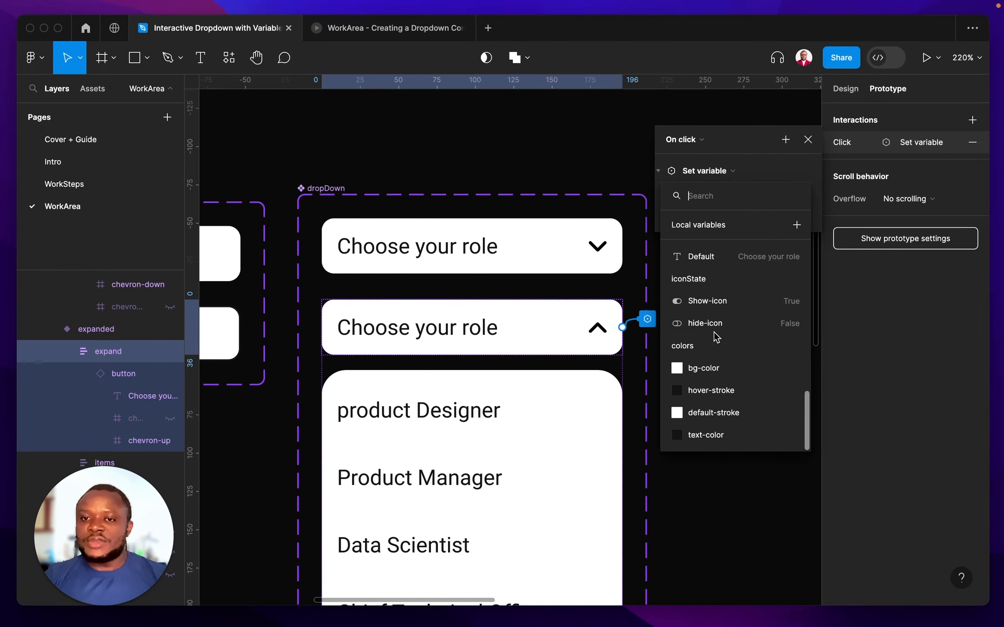
click(724, 262)
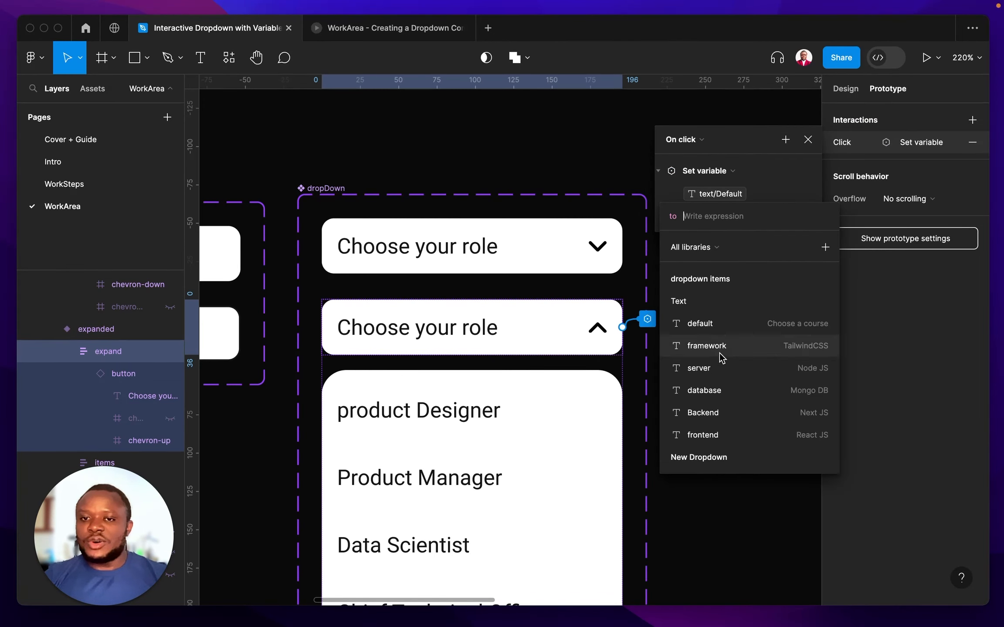
scroll(719, 352, down, 4)
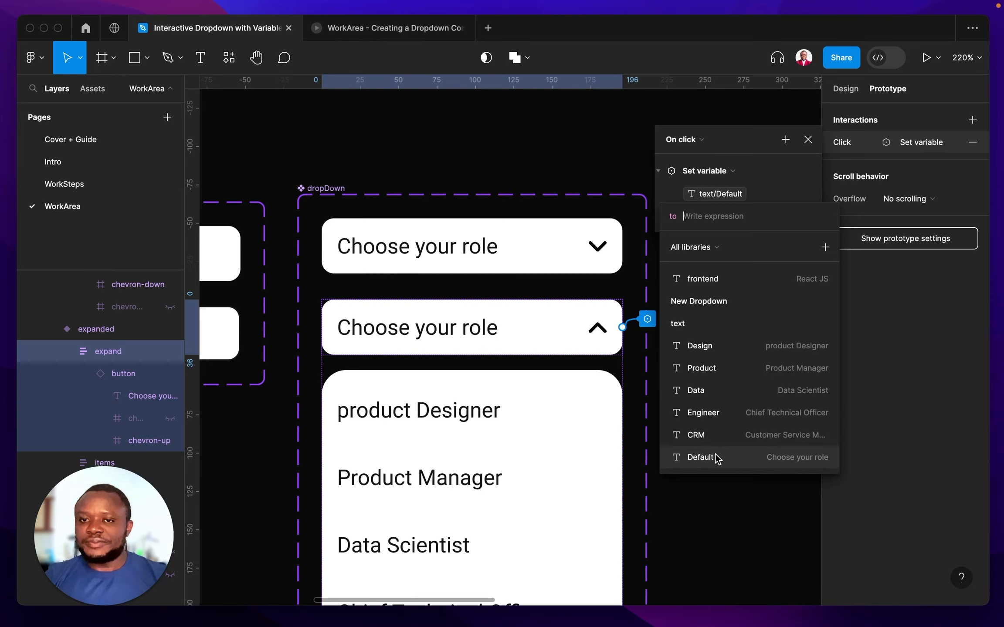
click(700, 457)
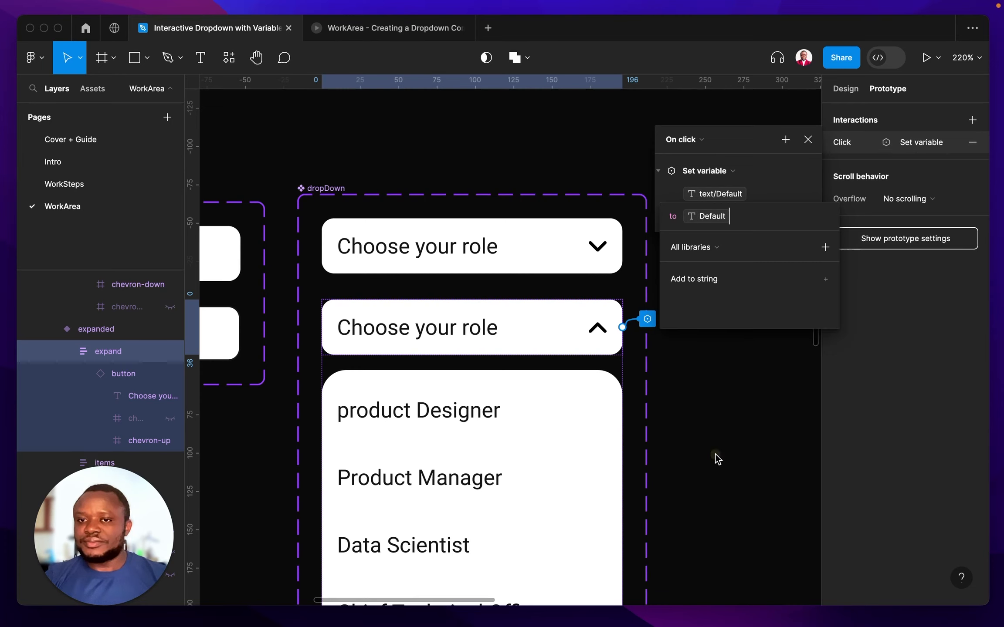
click(715, 454)
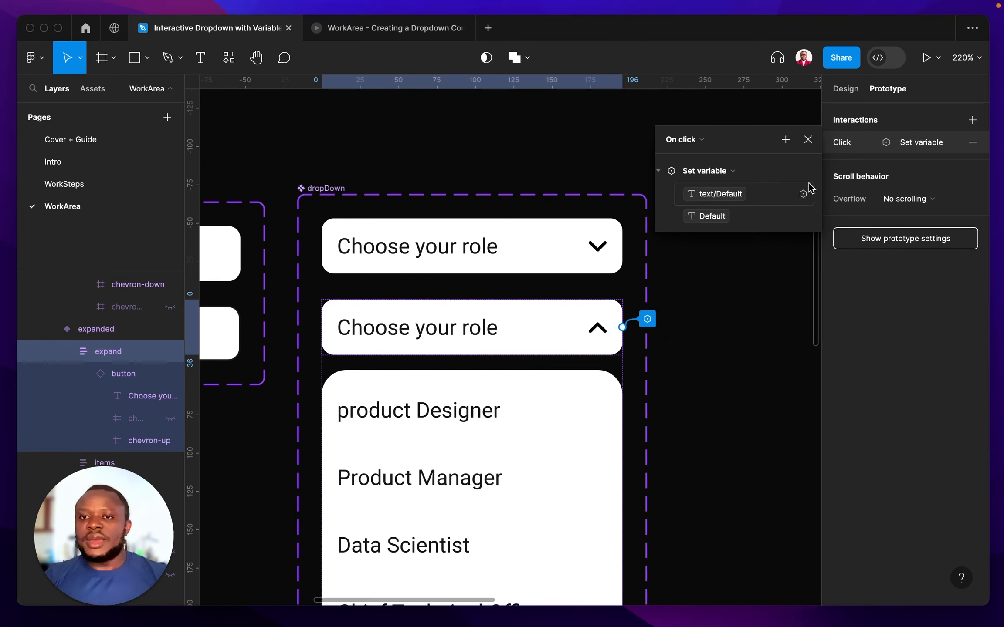
click(808, 140)
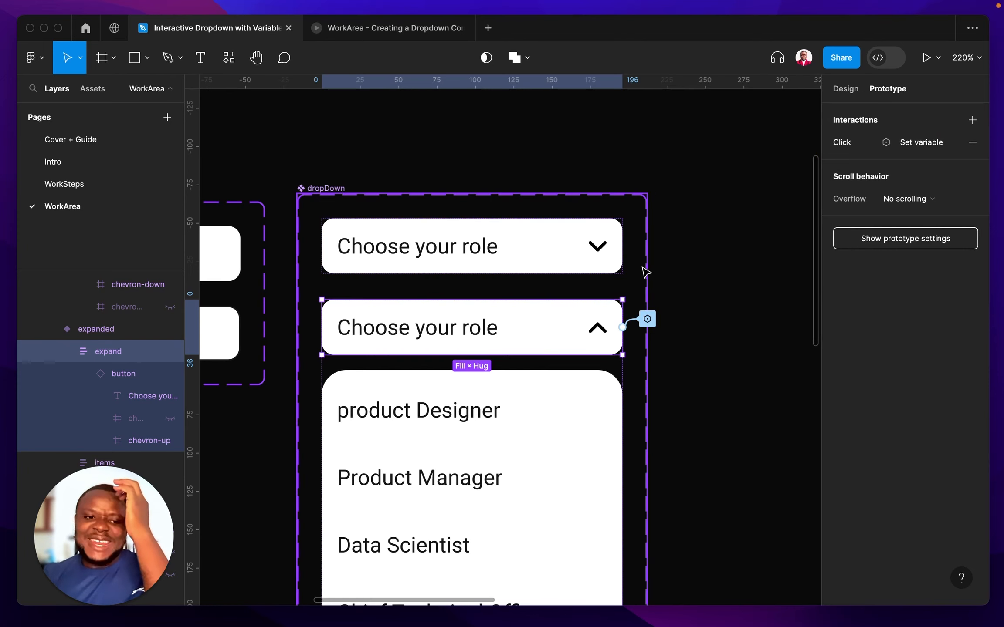
Step: Connect the button inside the collapsed variant to the expanded variant with an on-click Change to interaction
scroll(646, 272, down, 2)
scroll(646, 272, left, 1)
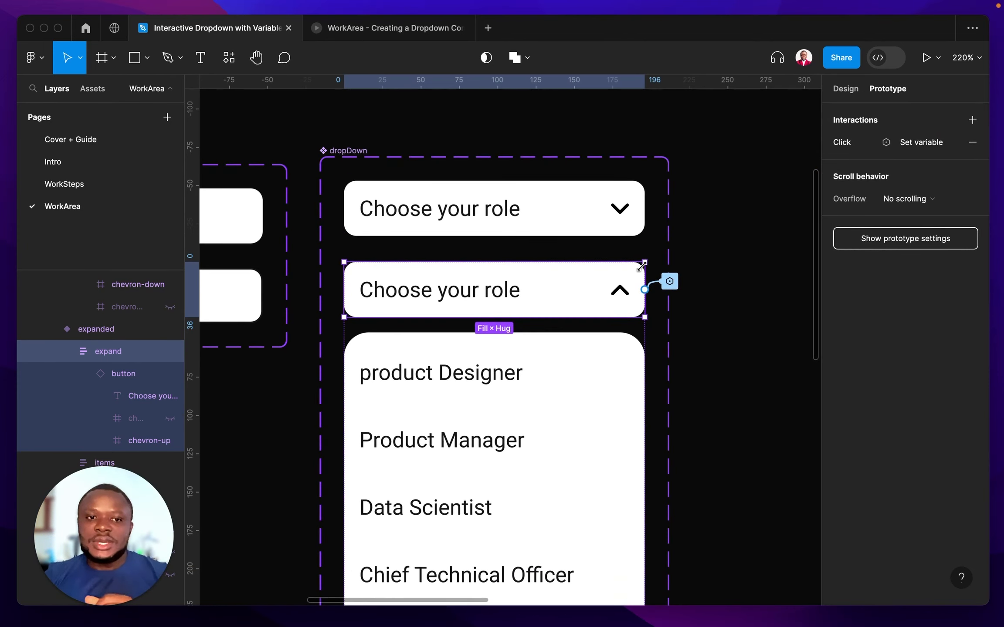
click(476, 208)
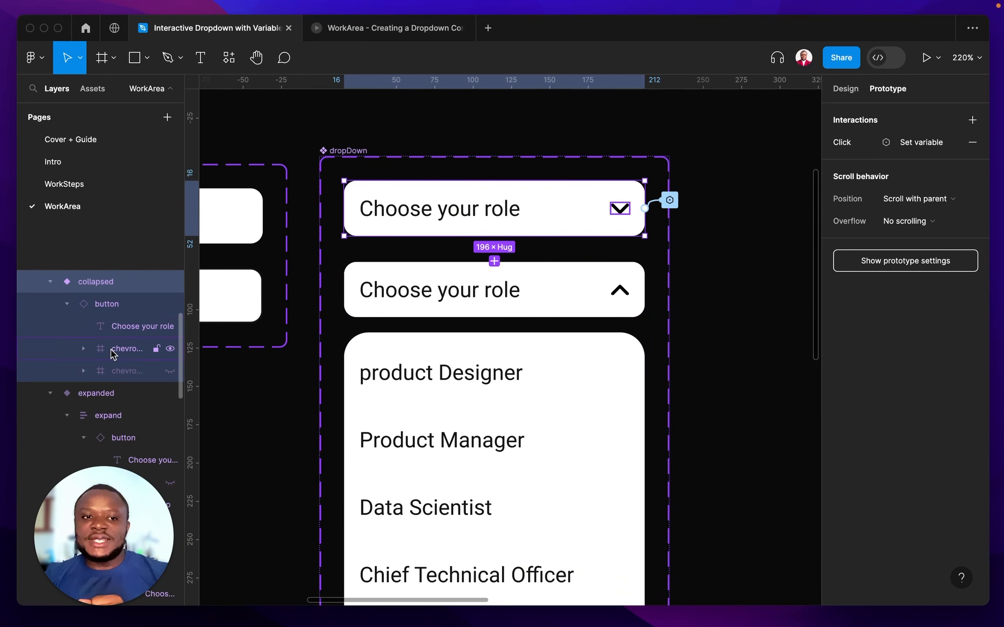
click(105, 305)
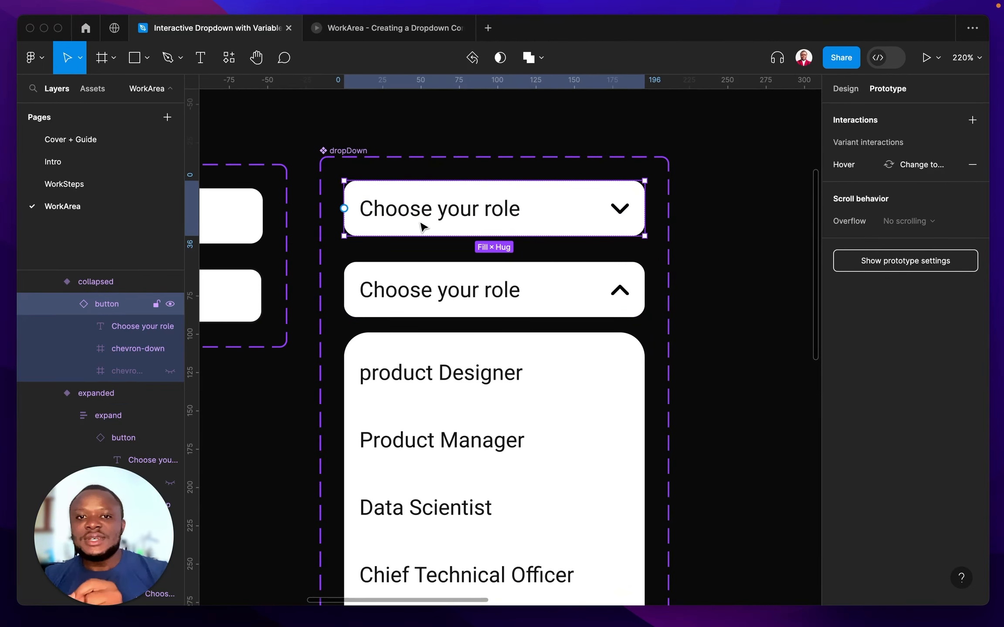
drag(494, 236, 687, 163)
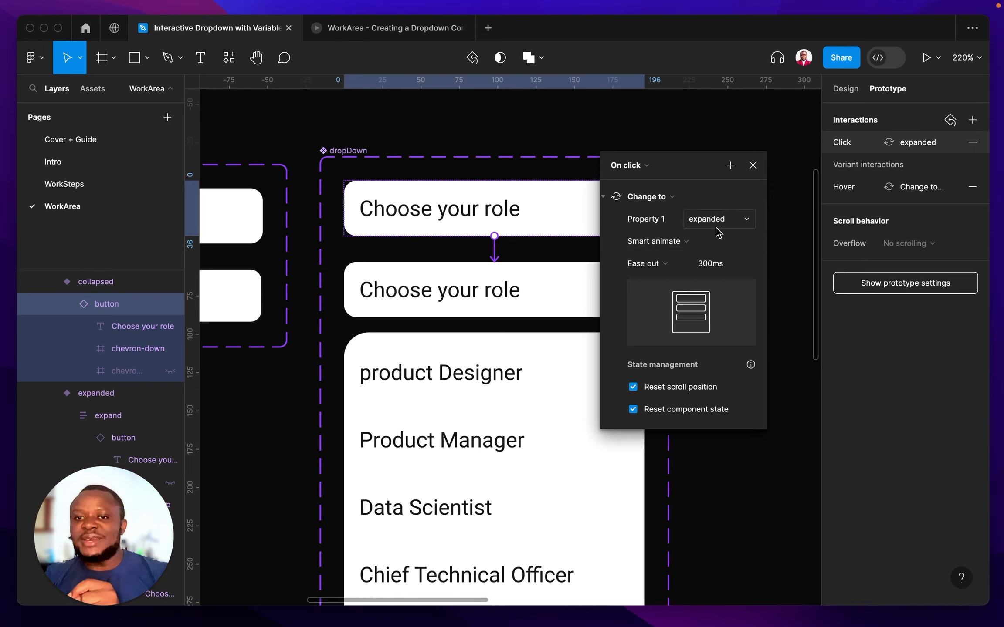
click(753, 166)
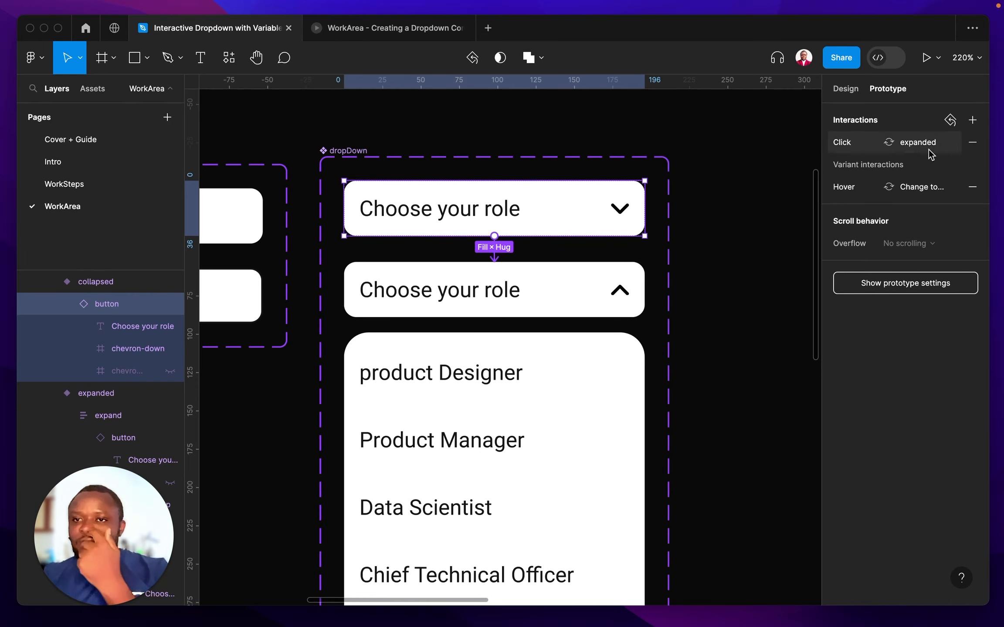
Step: Try to replace the collapsed button's on-click interaction with a manually added Change to action targeting the expanded variant
click(971, 143)
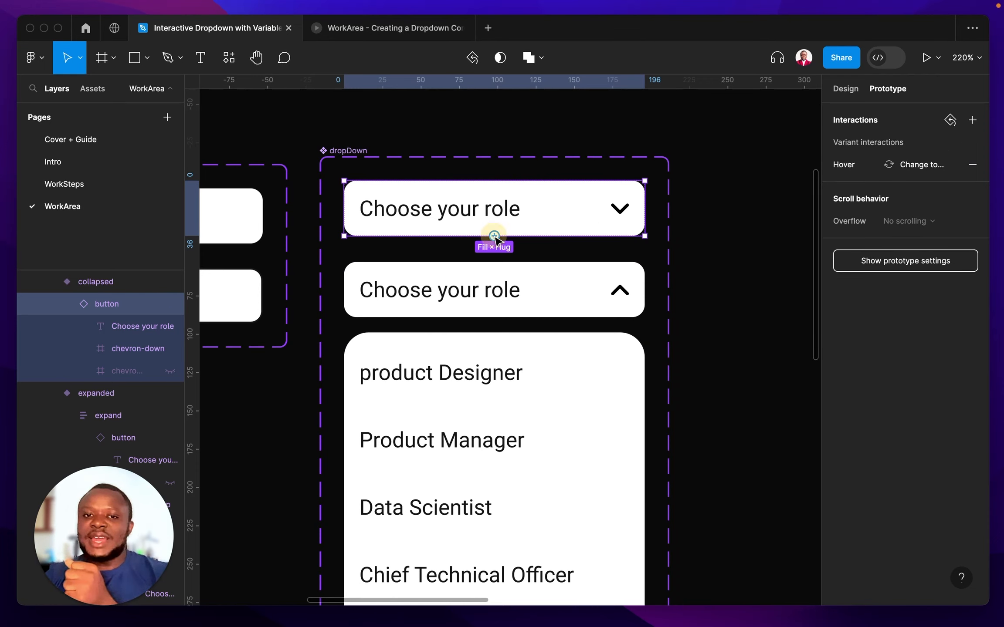
mouse_move(494, 236)
mouse_down()
mouse_move(503, 281)
mouse_move(495, 238)
mouse_up()
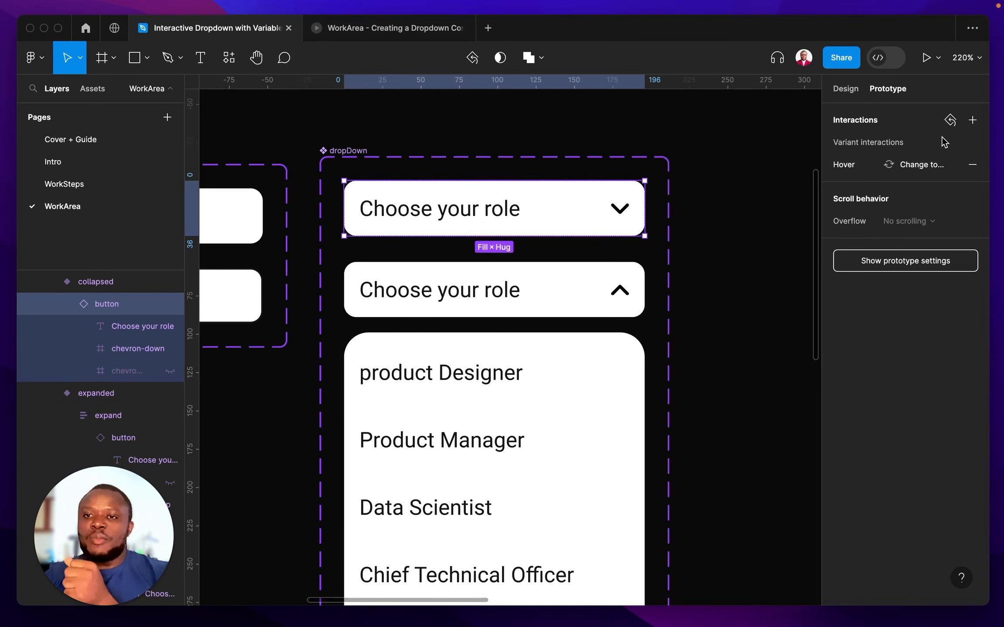
click(973, 121)
click(704, 170)
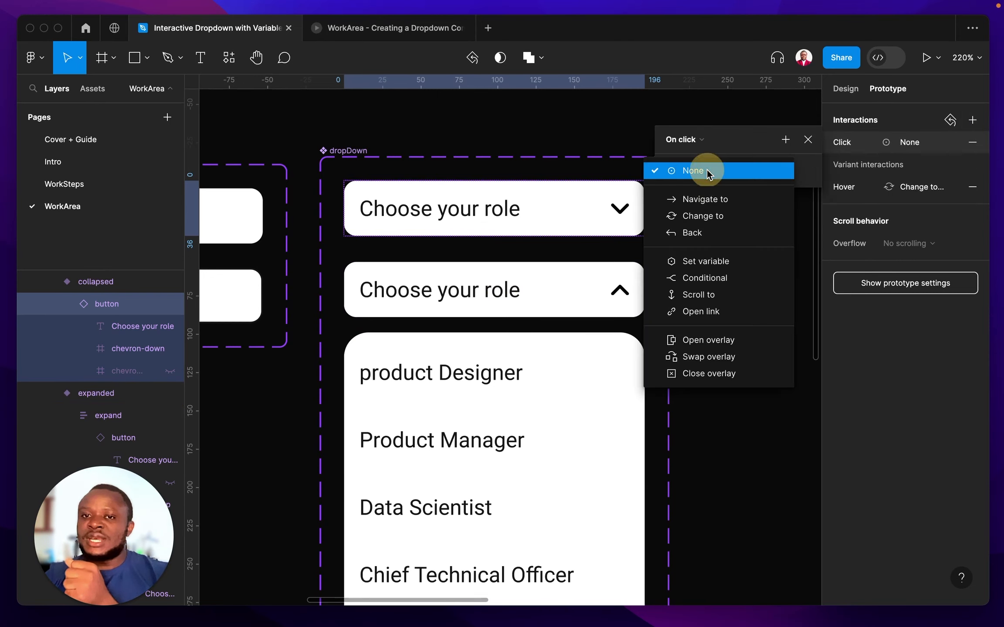
click(710, 216)
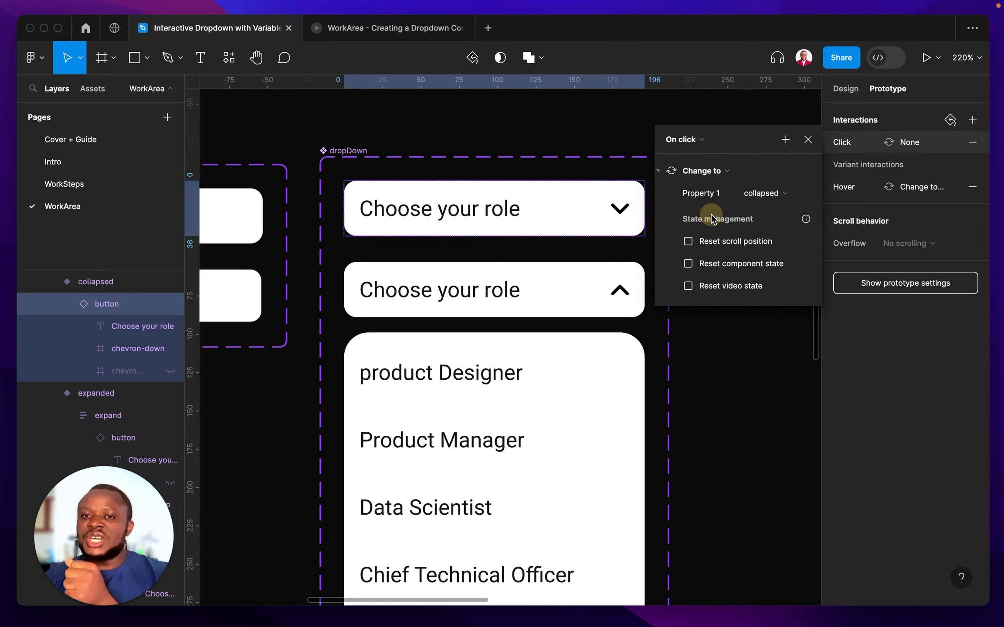
click(763, 194)
click(771, 209)
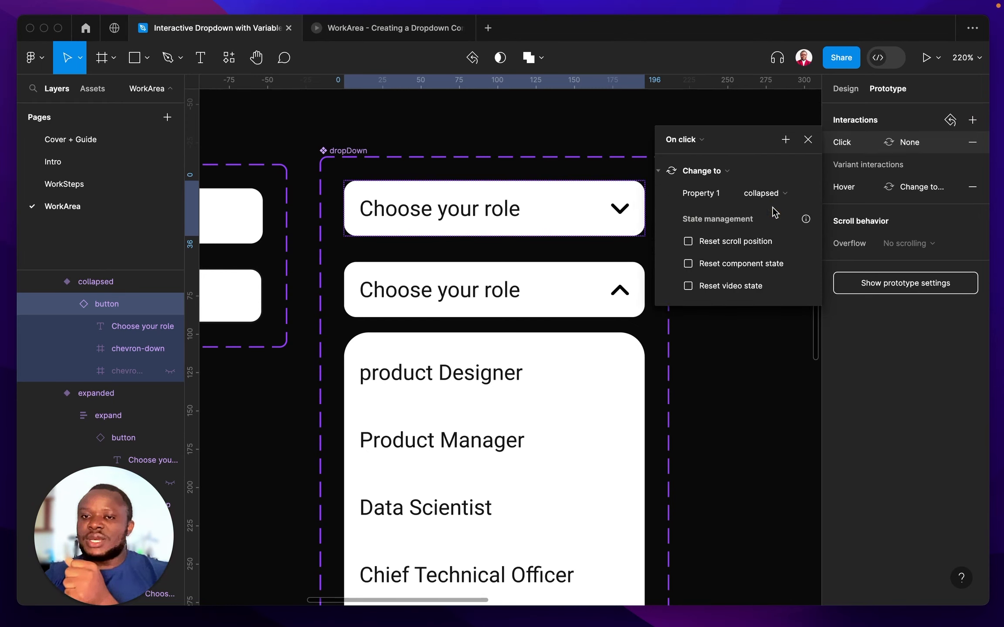
click(766, 193)
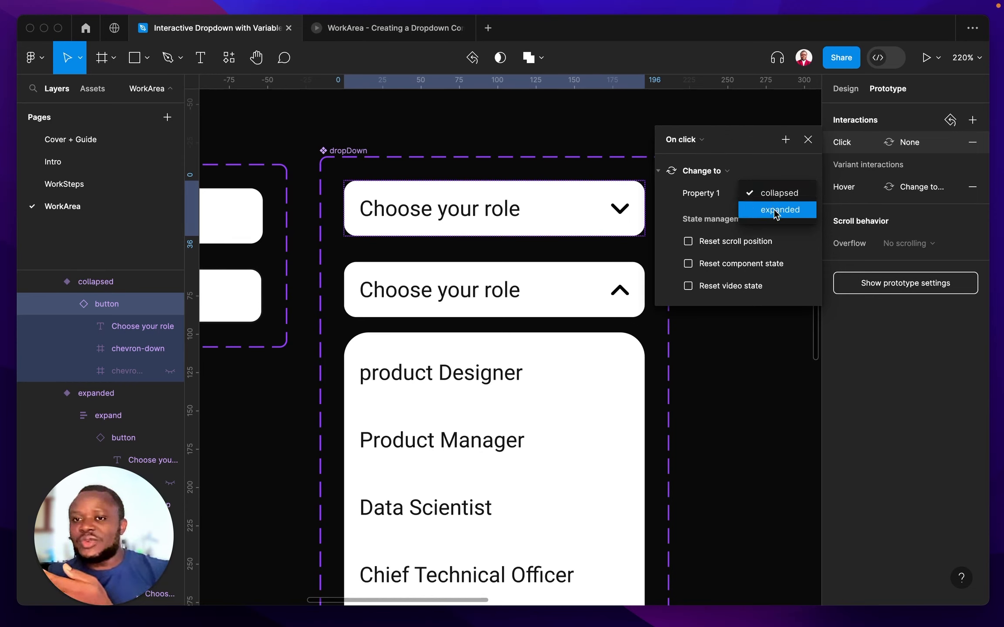
click(774, 212)
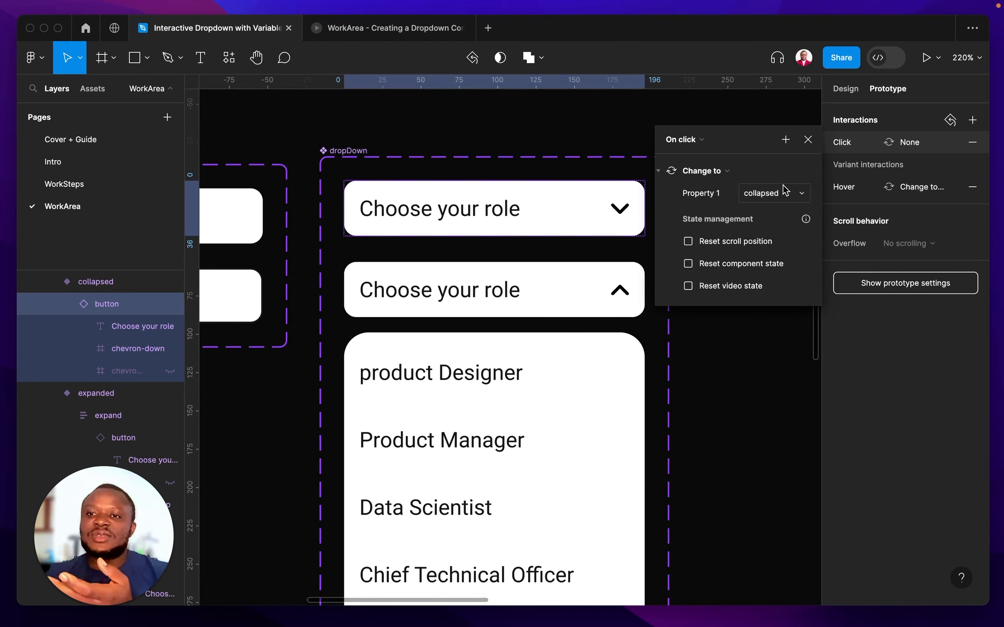
click(972, 144)
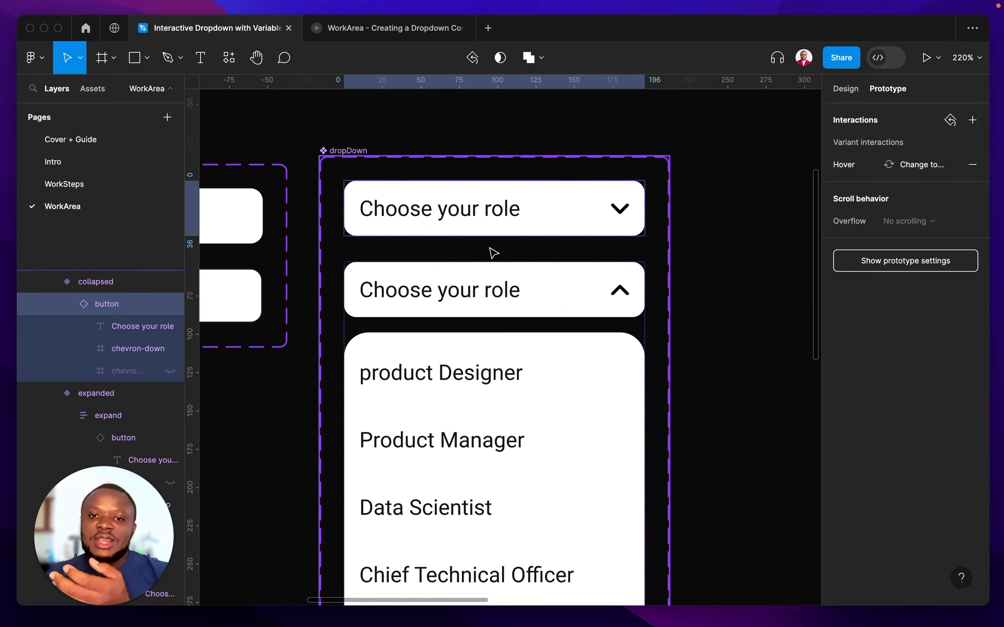
Step: Reconnect the collapsed variant's button to the expanded variant on click with Smart animate, Ease out, 300ms
drag(494, 235, 755, 197)
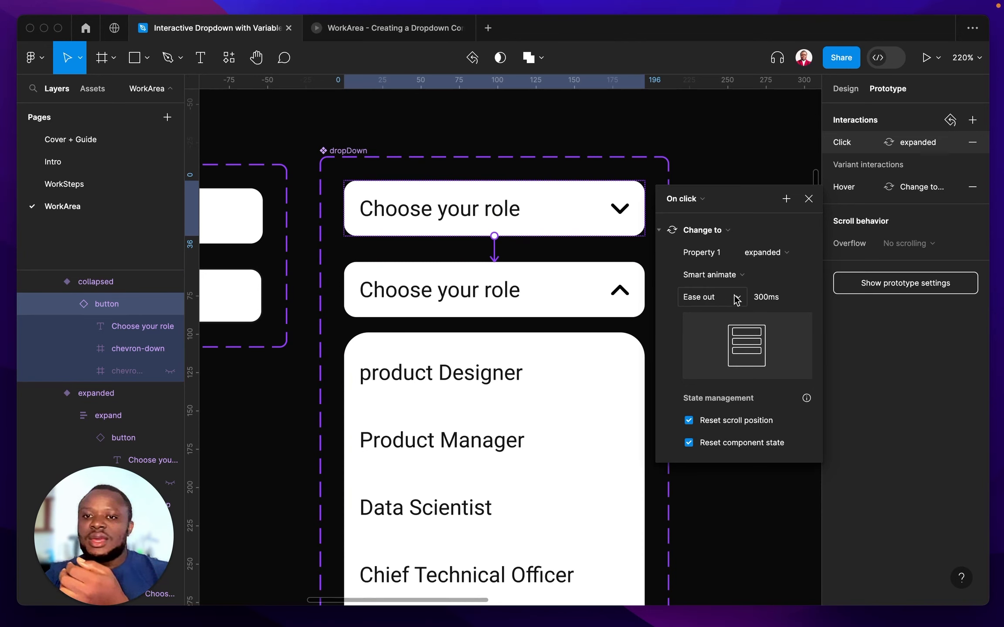
click(823, 199)
Step: Connect the button nested in the expanded variant's expand frame to the collapsed variant with an on-click Change to interaction
click(537, 278)
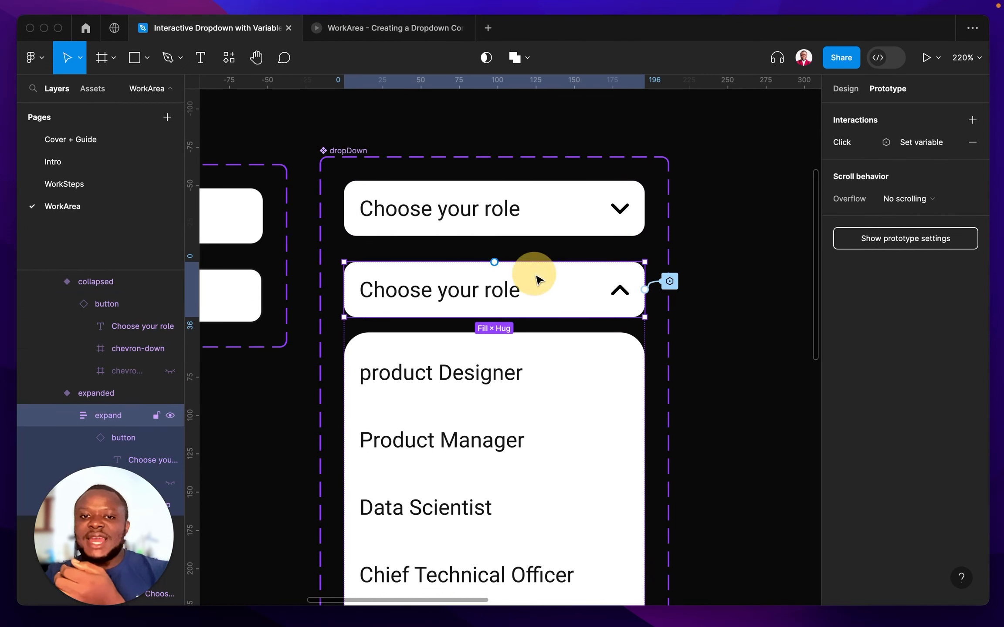
scroll(79, 331, down, 3)
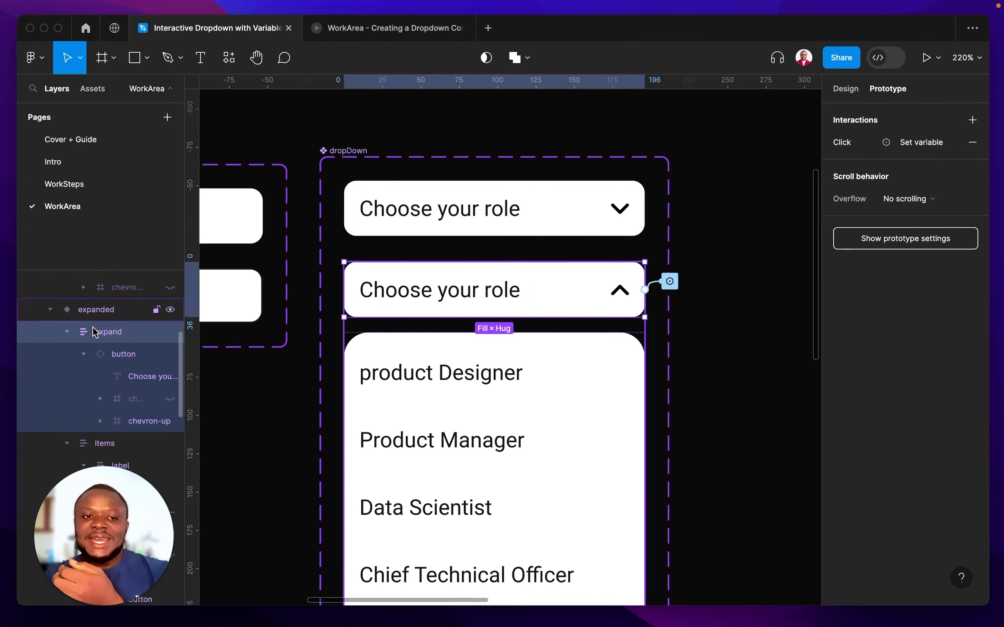
scroll(105, 331, down, 2)
click(120, 322)
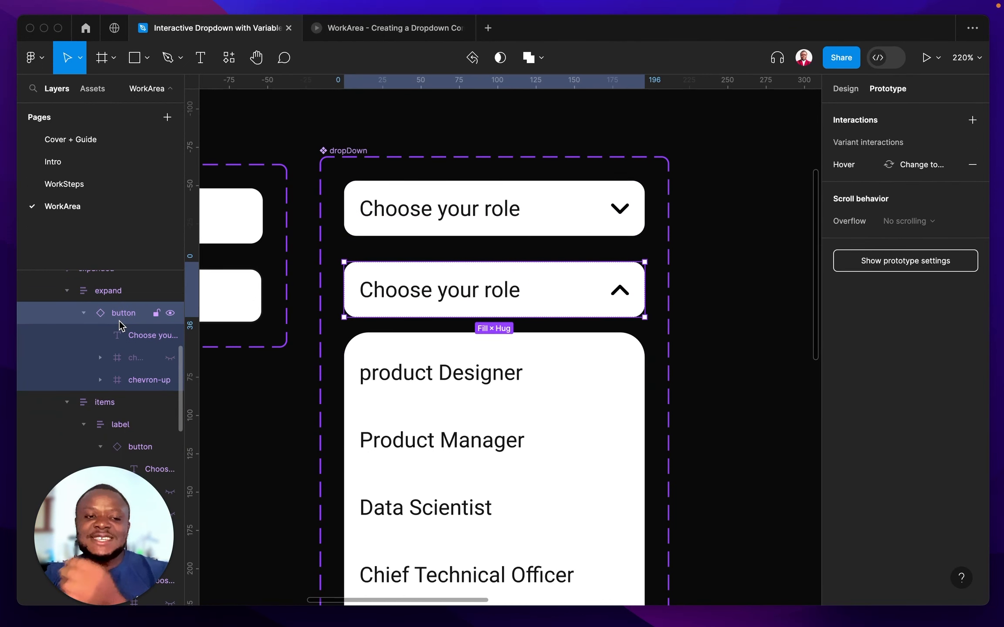
mouse_move(500, 272)
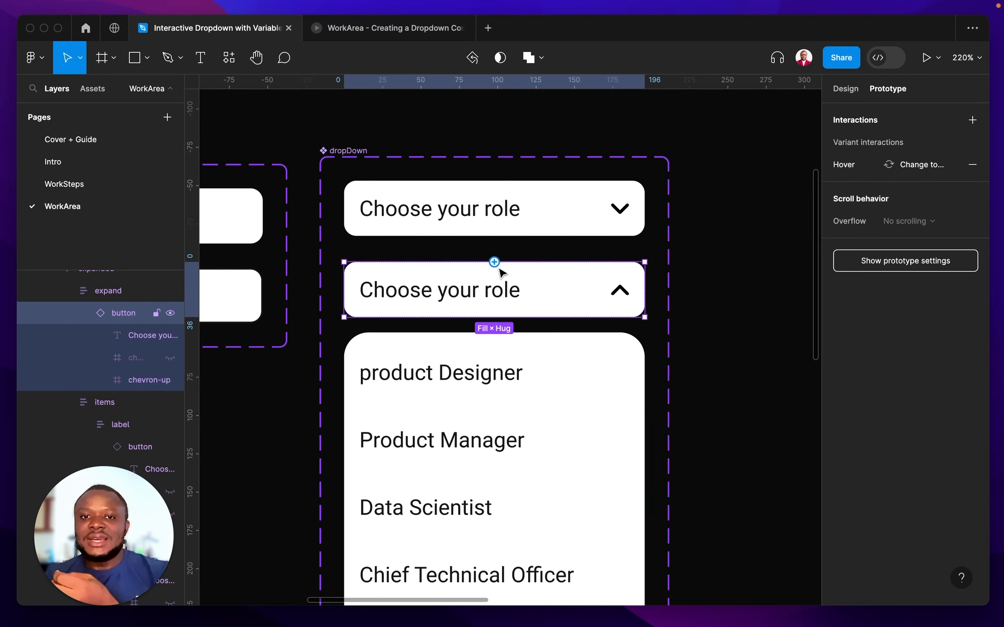
drag(494, 262, 503, 219)
drag(492, 272, 697, 228)
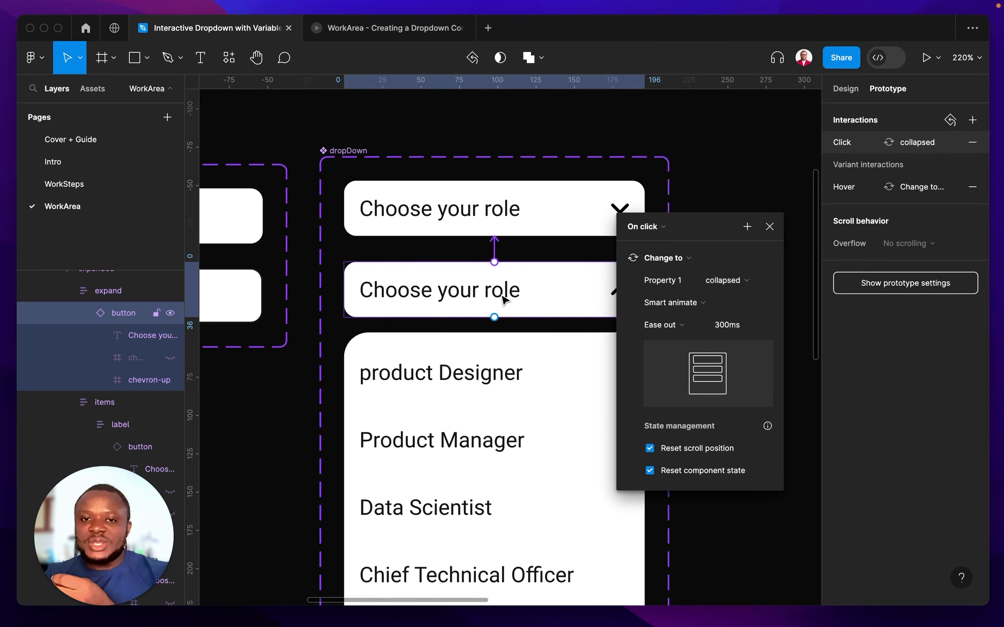
Step: Test expanding and collapsing the dropdown in the prototype preview, and check the hover effect on its role items
click(405, 27)
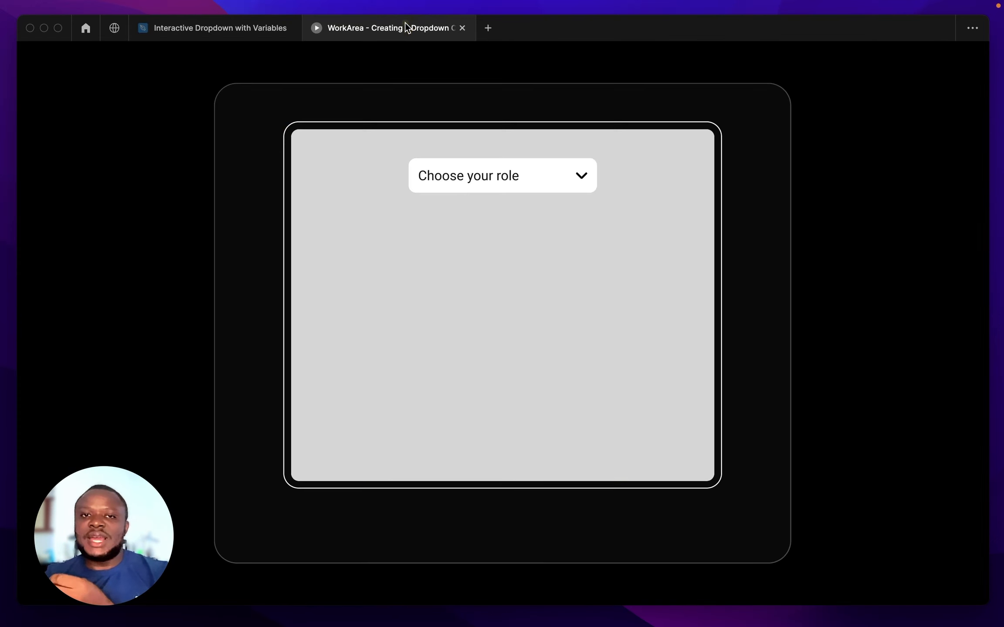
click(471, 220)
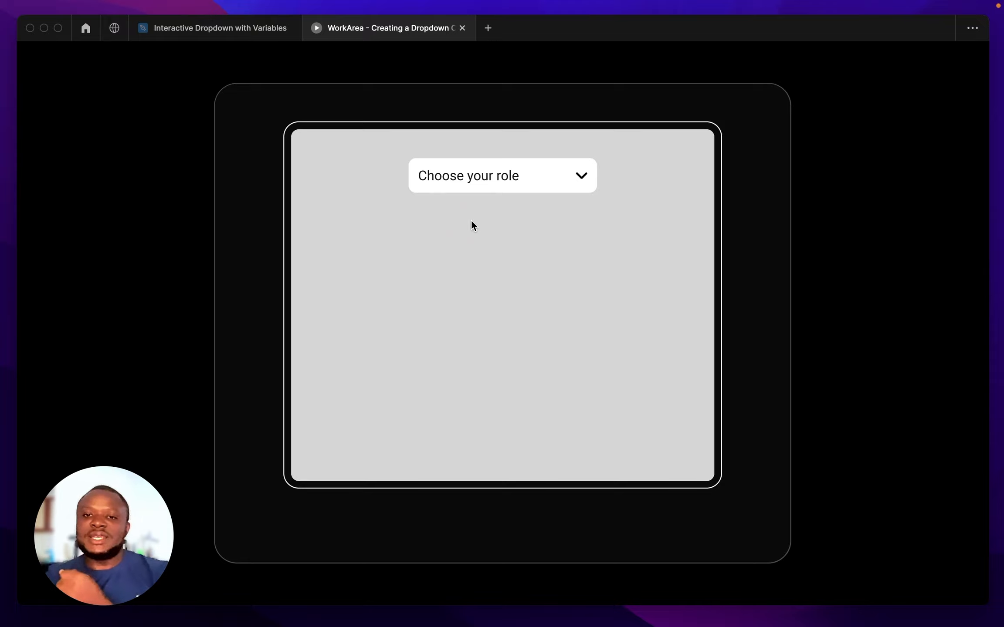
click(512, 176)
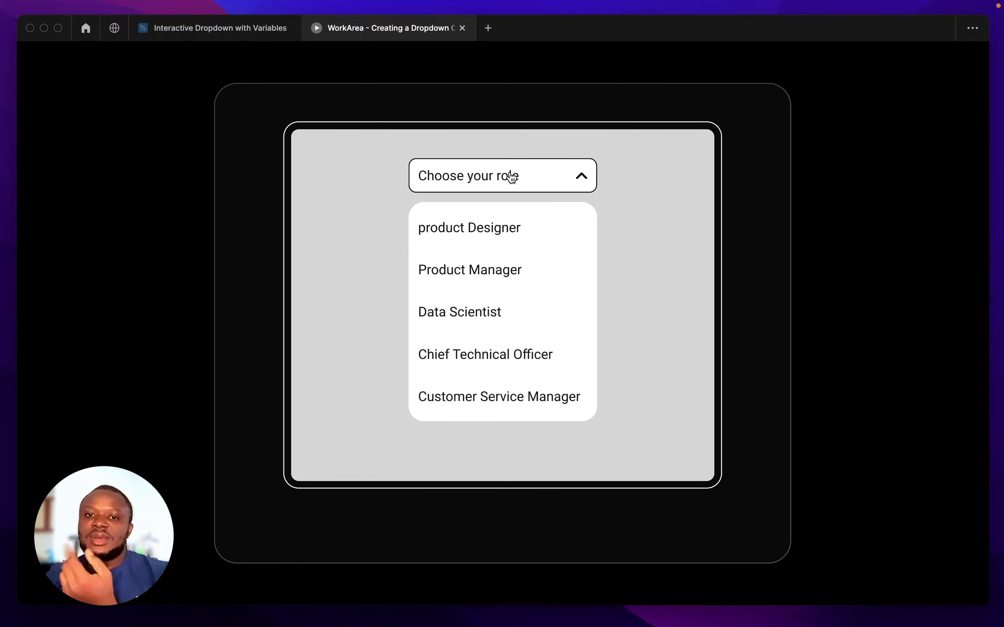
click(512, 176)
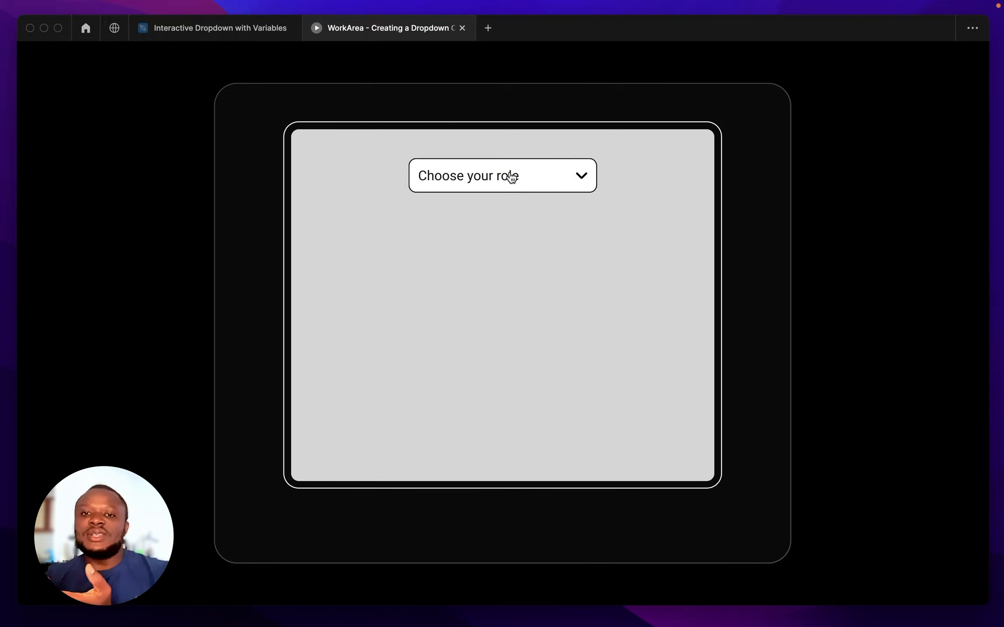
click(512, 176)
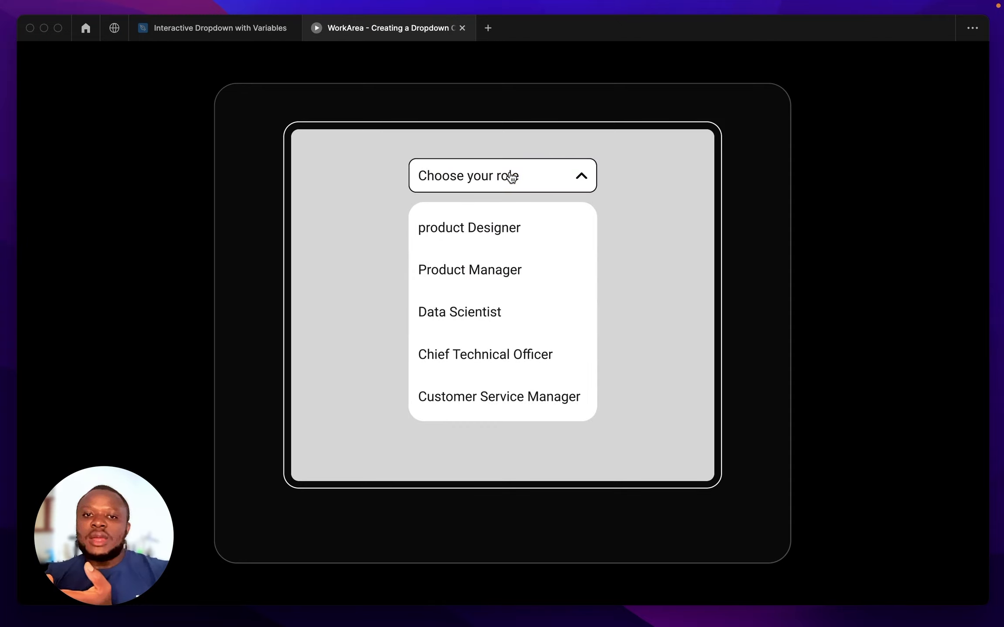
click(512, 175)
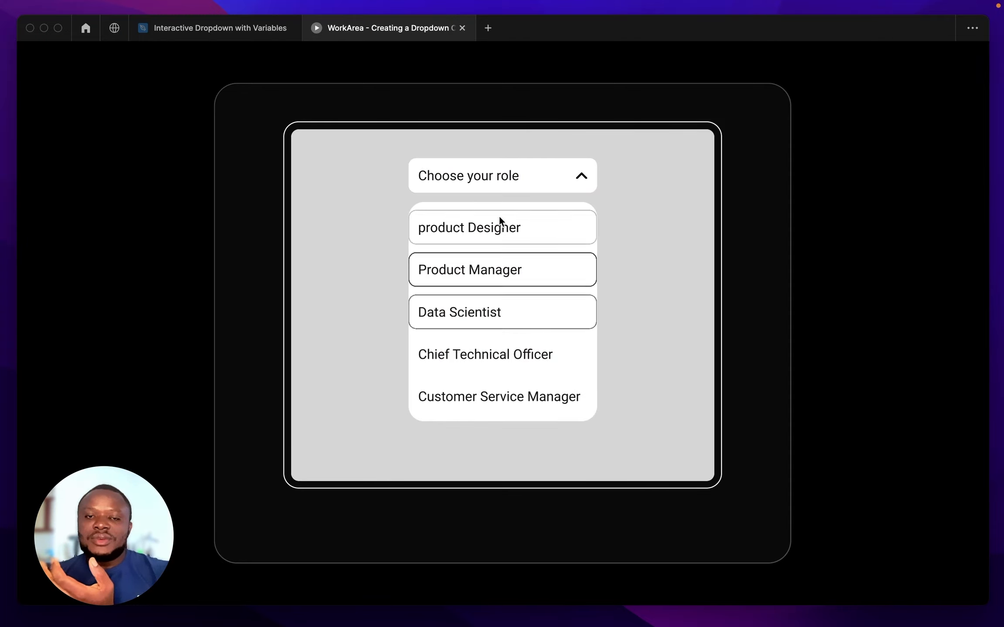
click(491, 190)
click(484, 190)
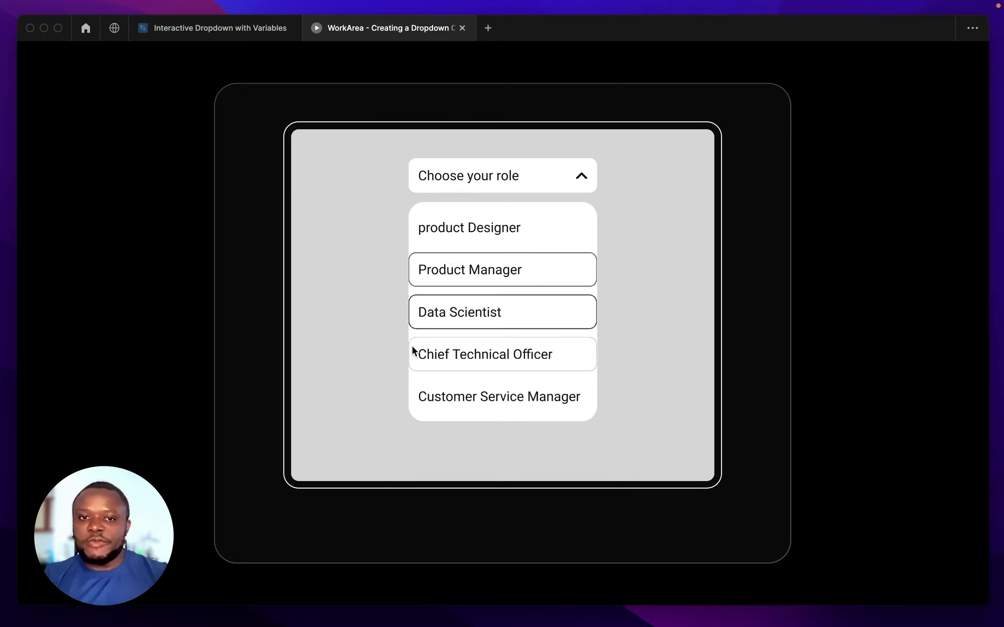
Step: Set the horizontal padding of the expanded variant's items frame to 8
click(191, 25)
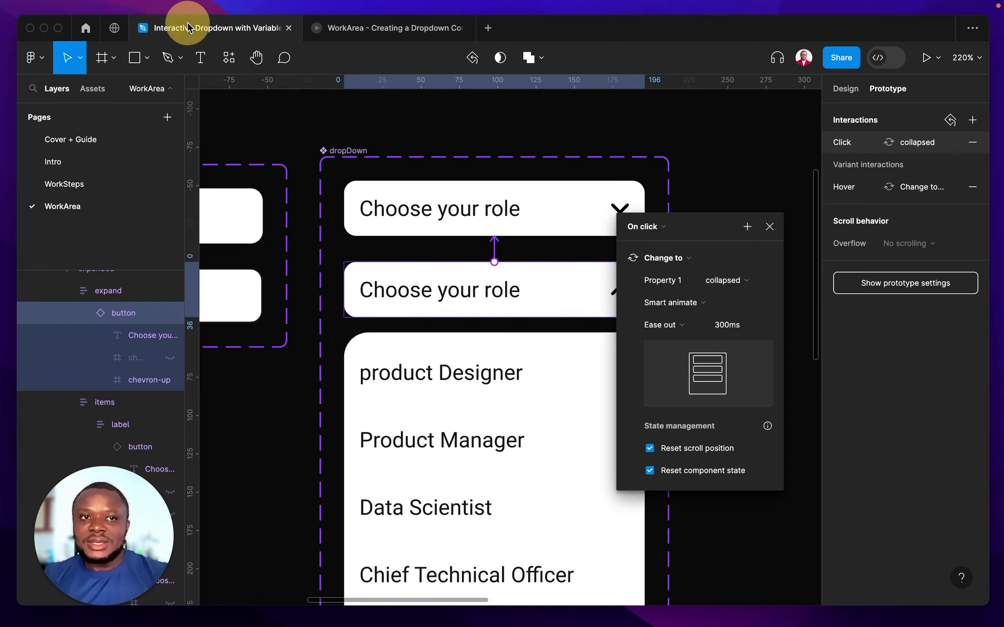
click(416, 363)
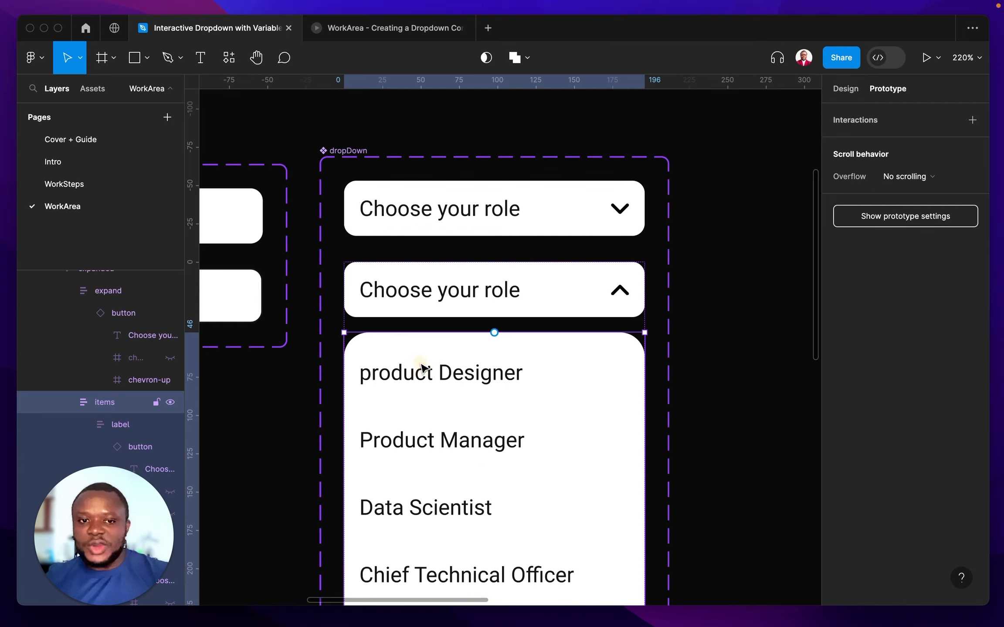
click(845, 89)
click(852, 422)
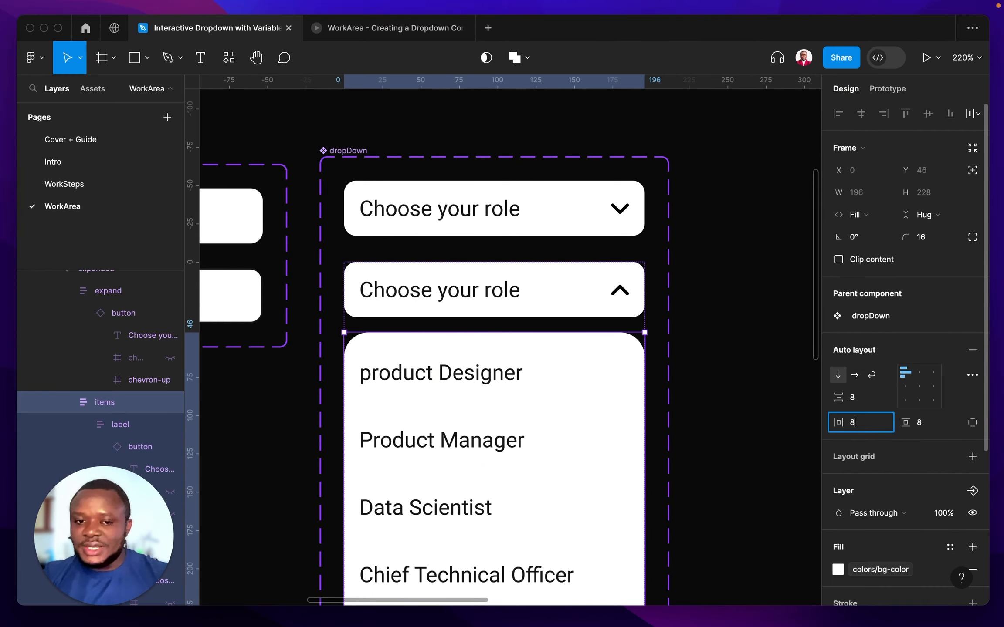
text(8)
key(Return)
Step: Check the padded role list in the prototype preview against the design, including hover outlines and text wrapping
click(386, 31)
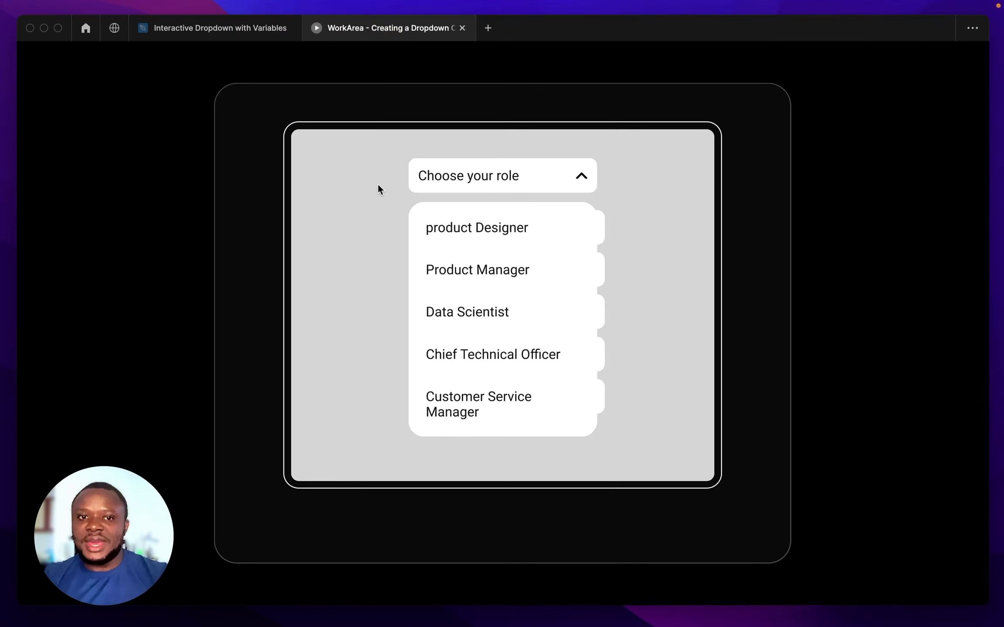
click(209, 27)
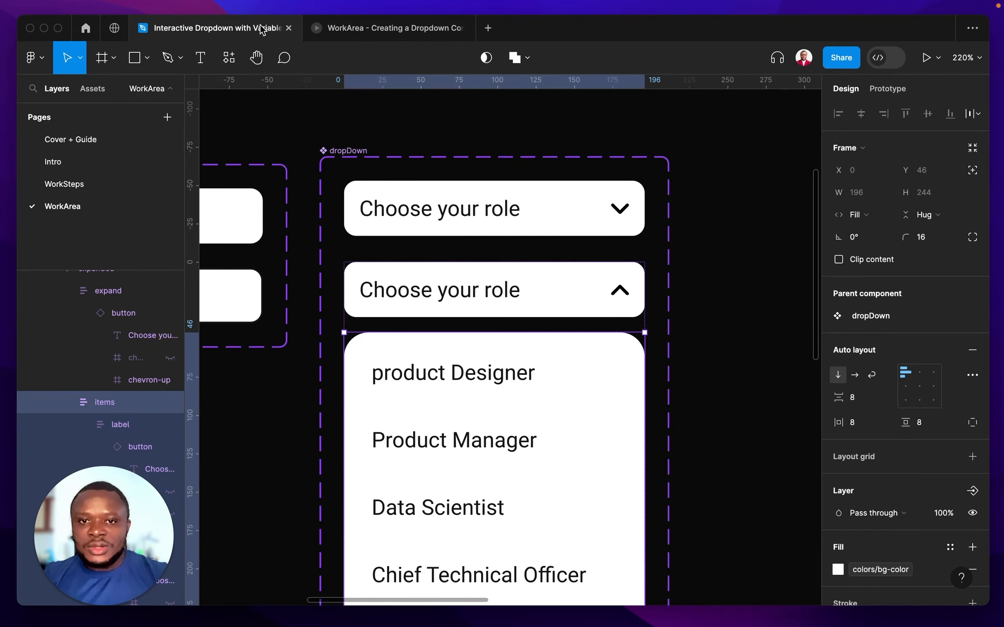
click(363, 30)
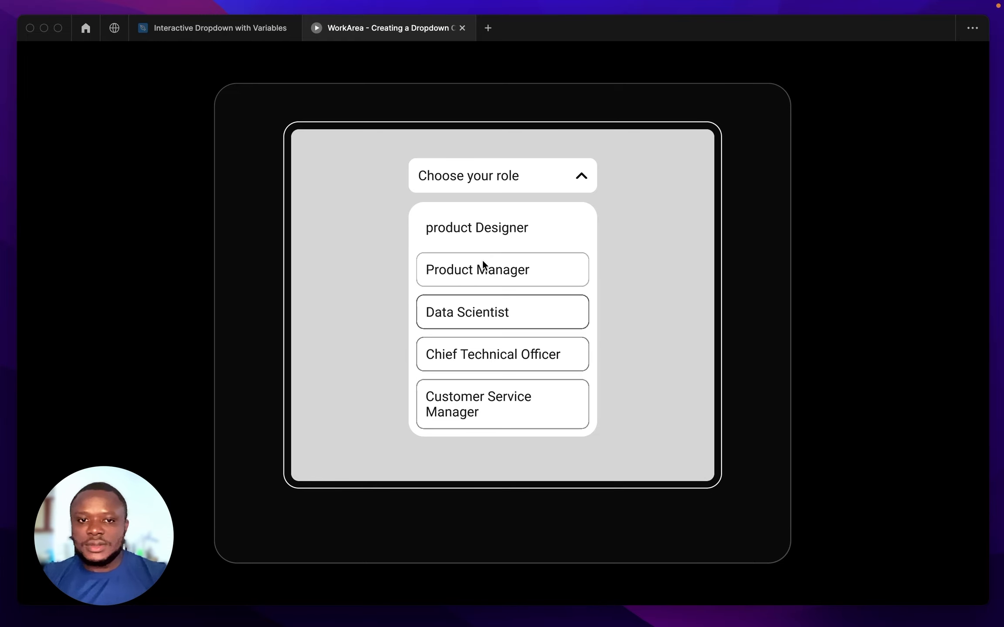
click(233, 33)
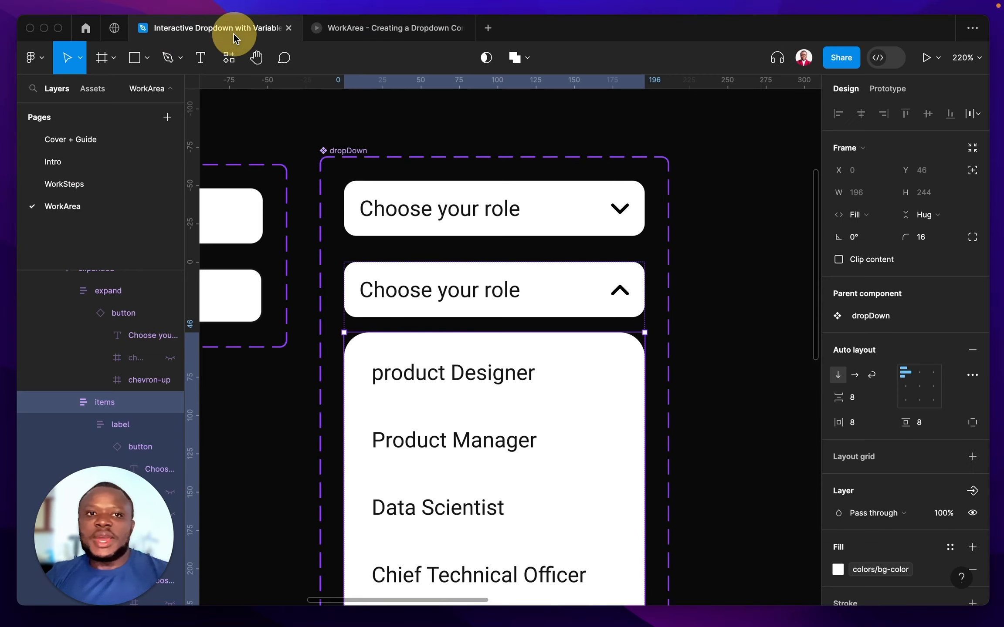
scroll(614, 337, down, 5)
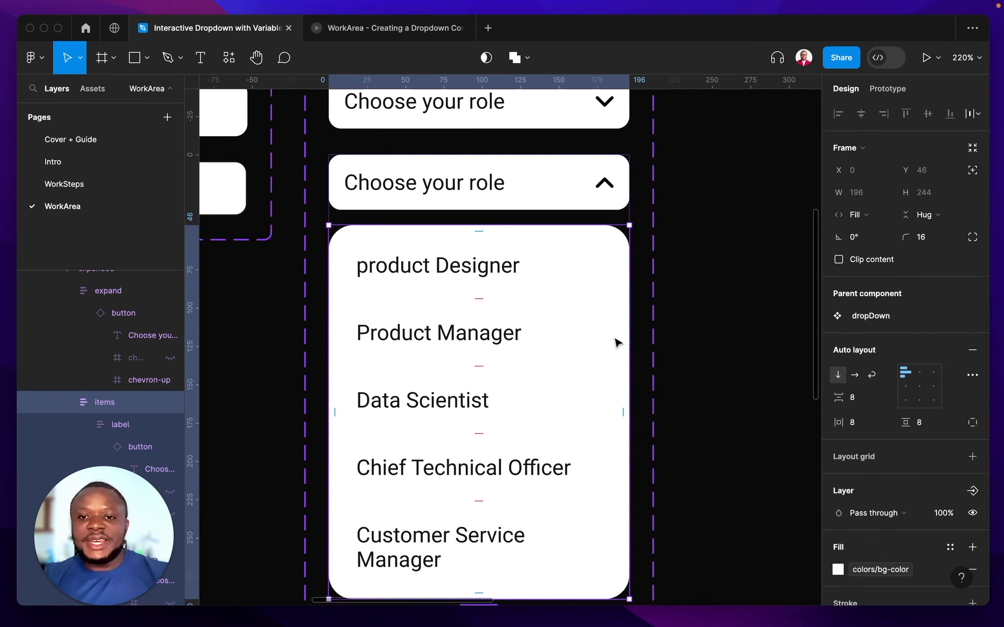
scroll(615, 340, down, 2)
click(410, 31)
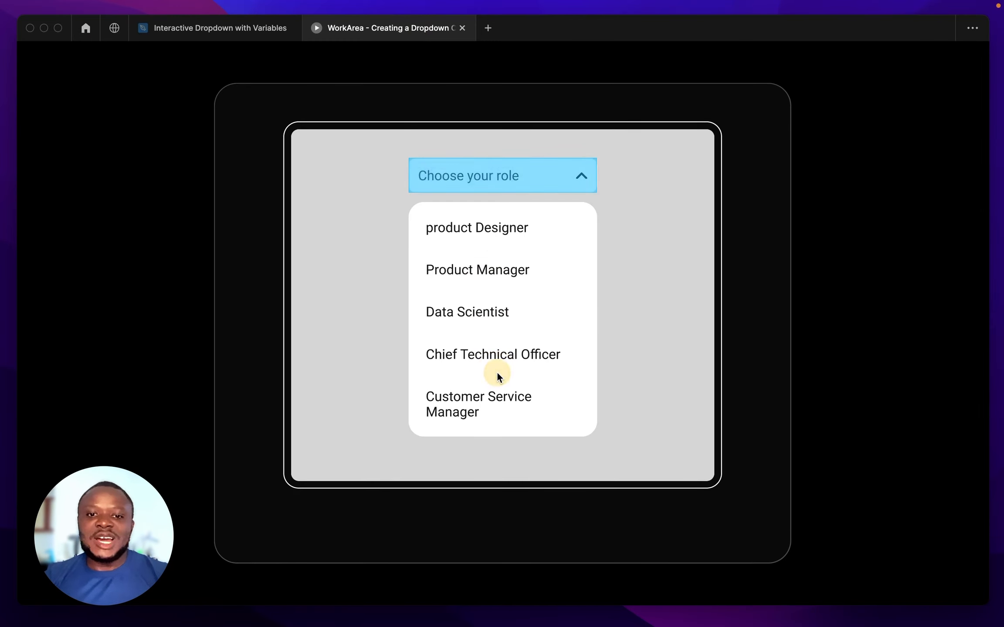
Step: Set the width of the expanded dropdown variant to 212
click(244, 18)
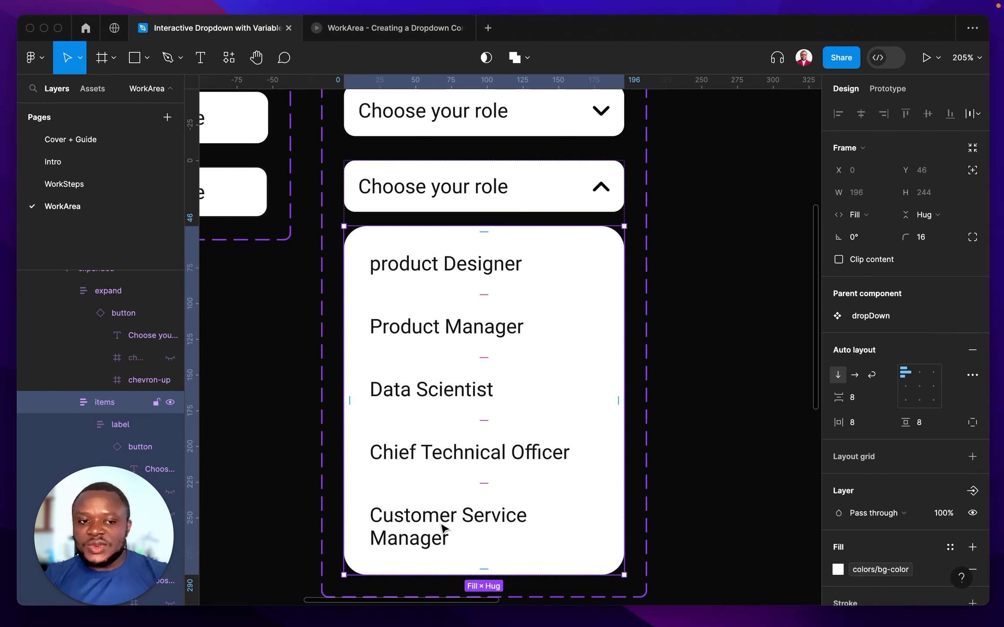
click(479, 202)
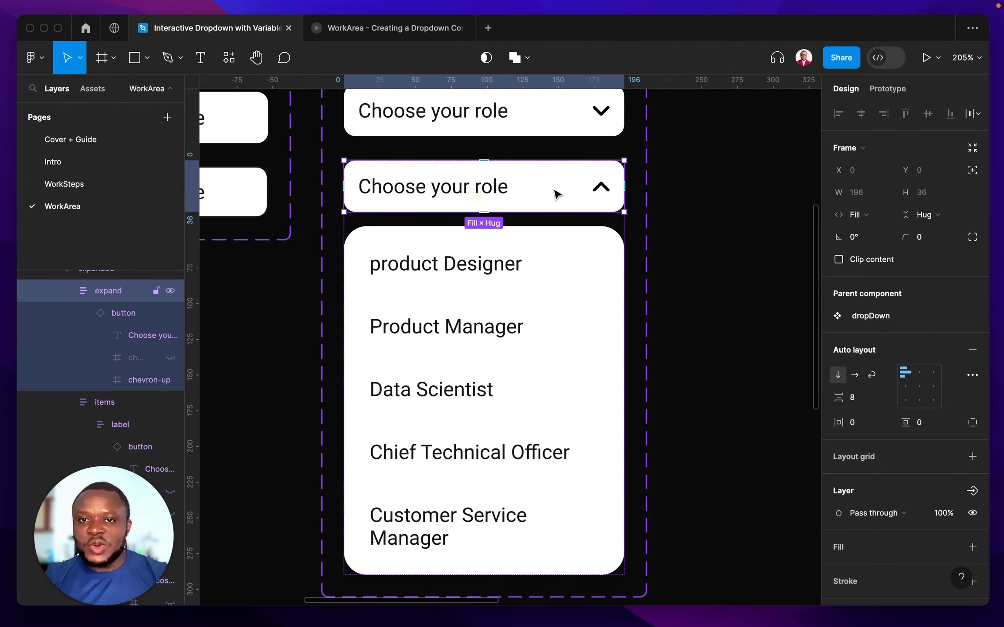
click(600, 229)
click(863, 195)
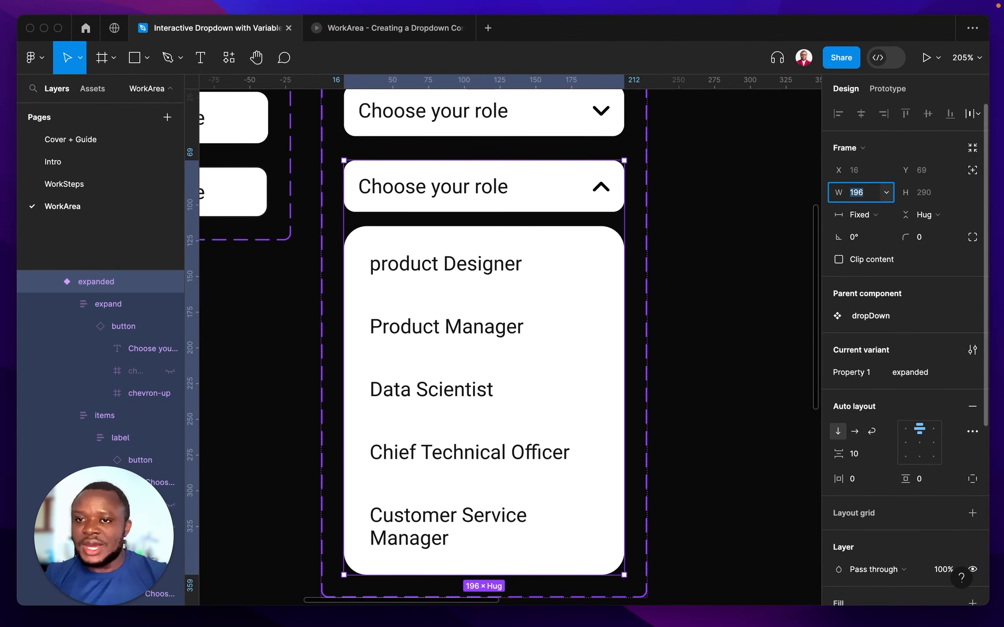
text(+8)
key(Return)
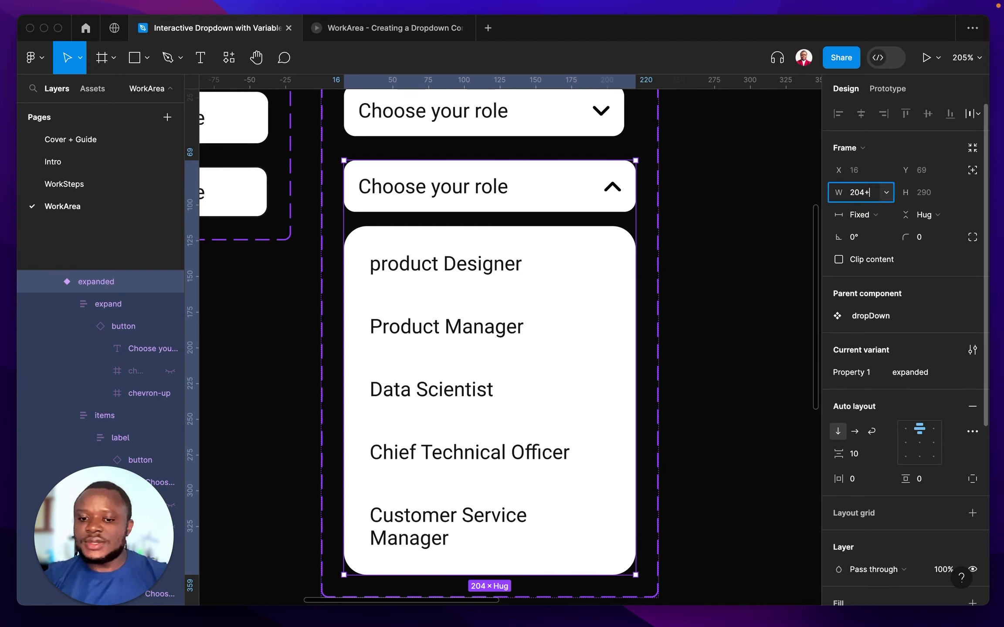
text(+8)
key(Return)
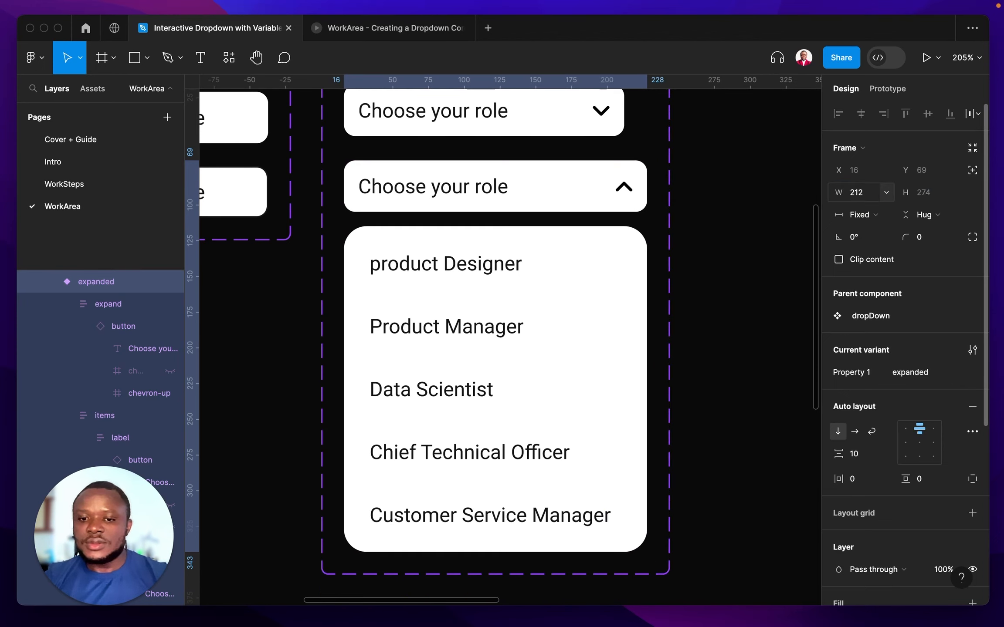
Step: Set the width of the collapsed dropdown variant to 212
scroll(598, 177, up, 2)
scroll(598, 177, up, 2)
click(582, 168)
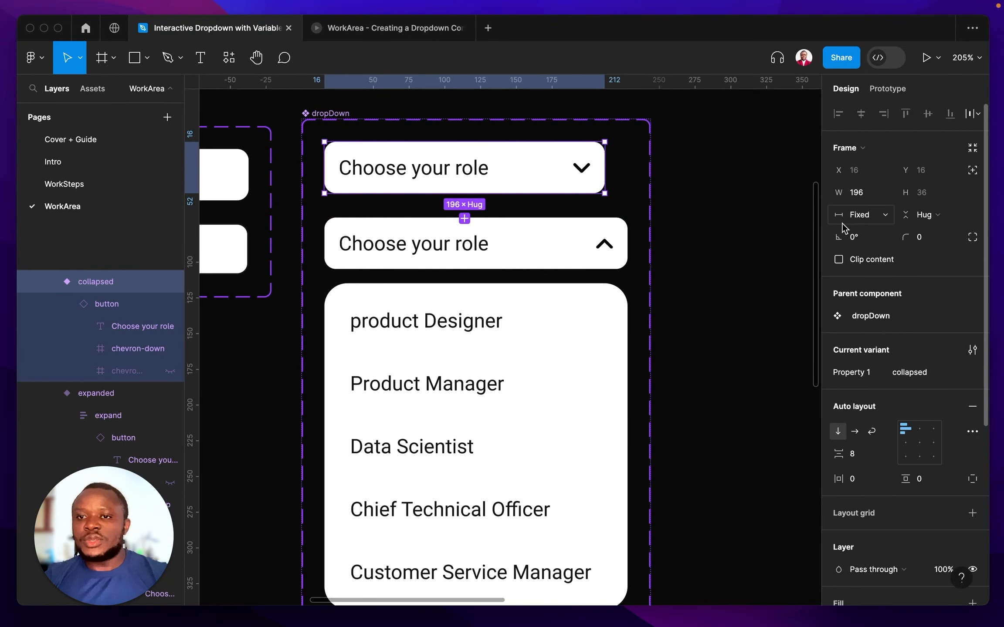
click(862, 192)
text(212)
key(Return)
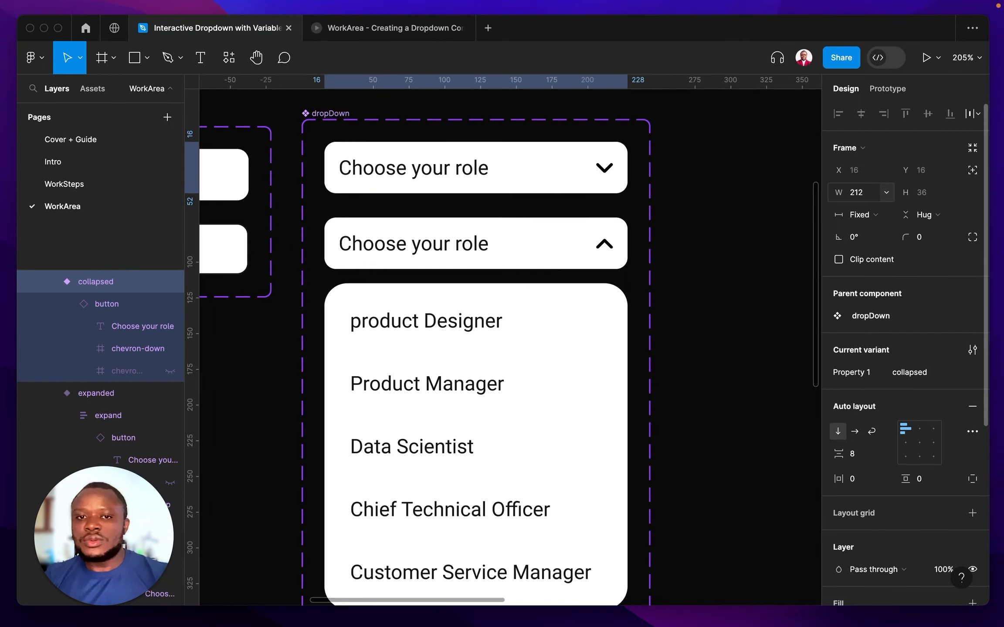
Step: Add an on-click Set variable interaction to the label frame of the product Designer item in the expanded variant
scroll(596, 323, down, 3)
scroll(597, 325, down, 1)
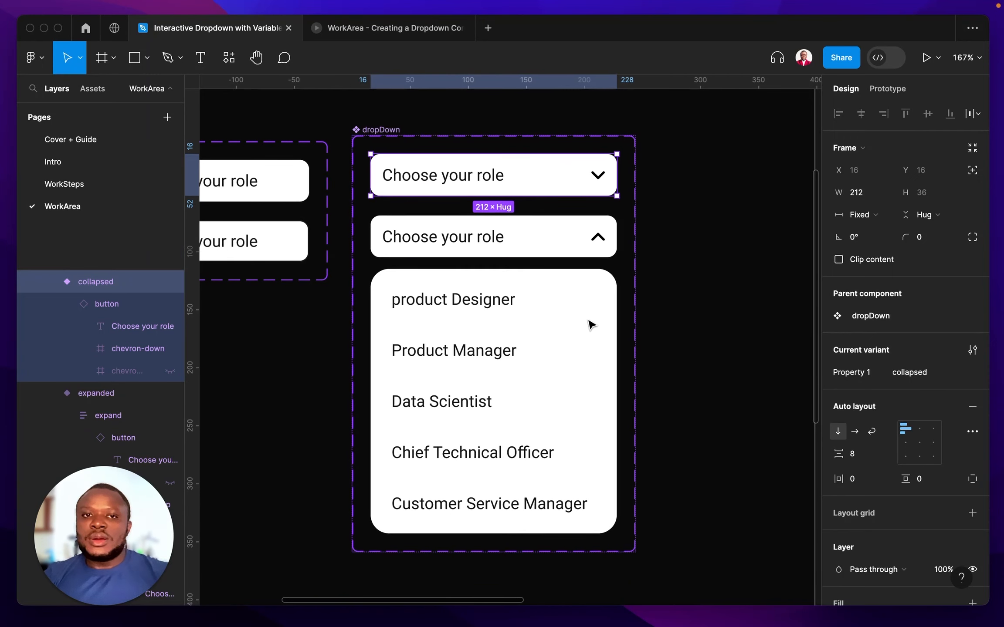
click(544, 301)
click(543, 302)
click(544, 301)
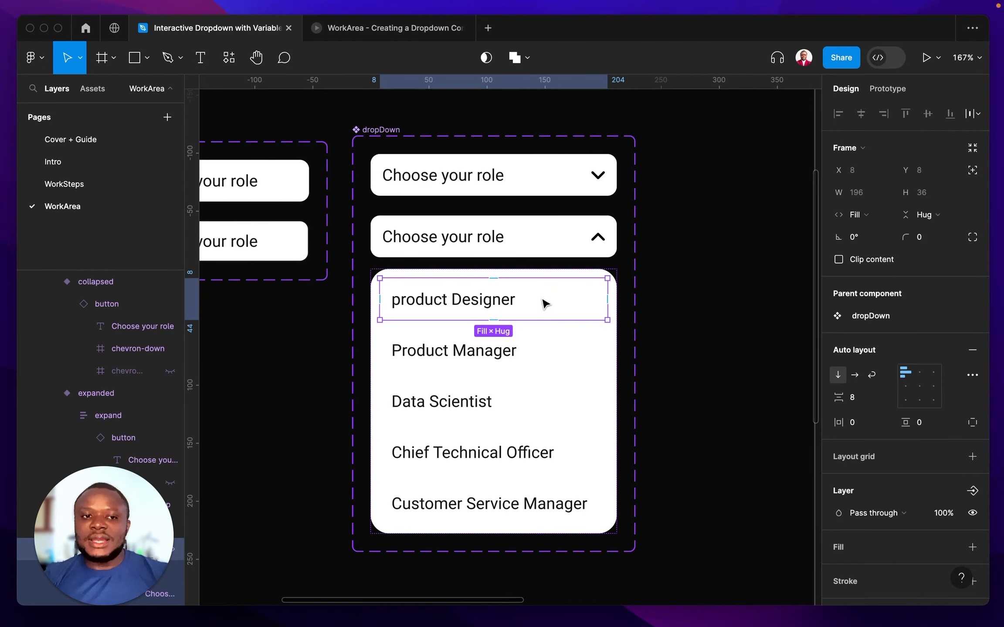
scroll(134, 325, down, 10)
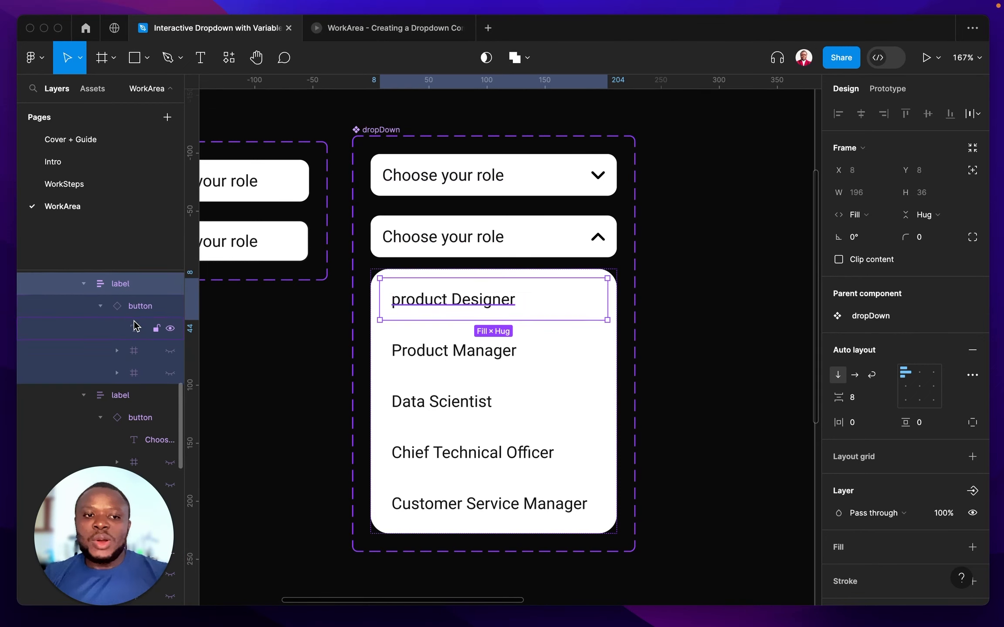
scroll(134, 325, up, 2)
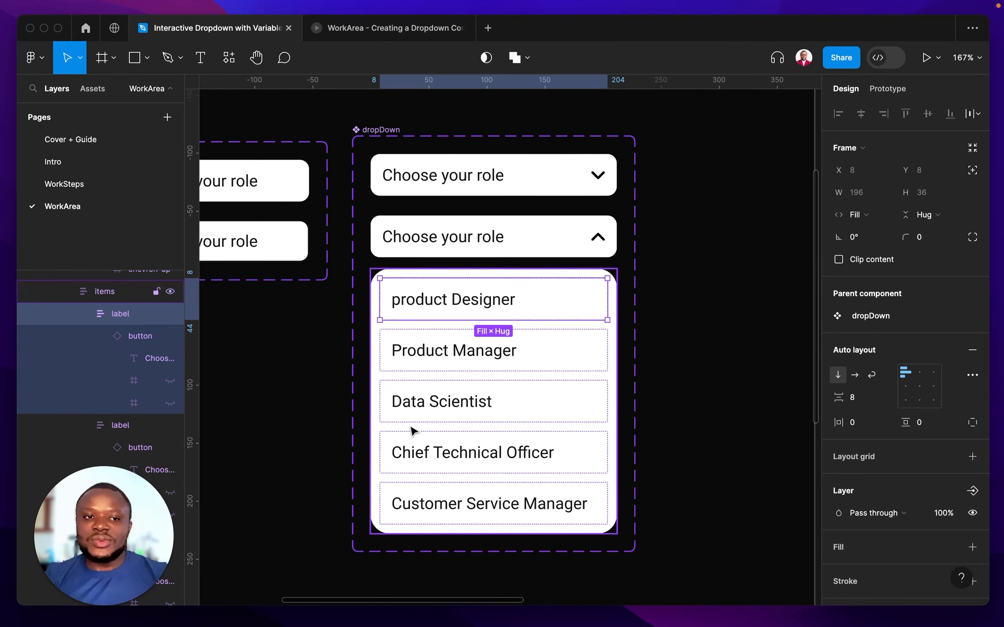
click(100, 336)
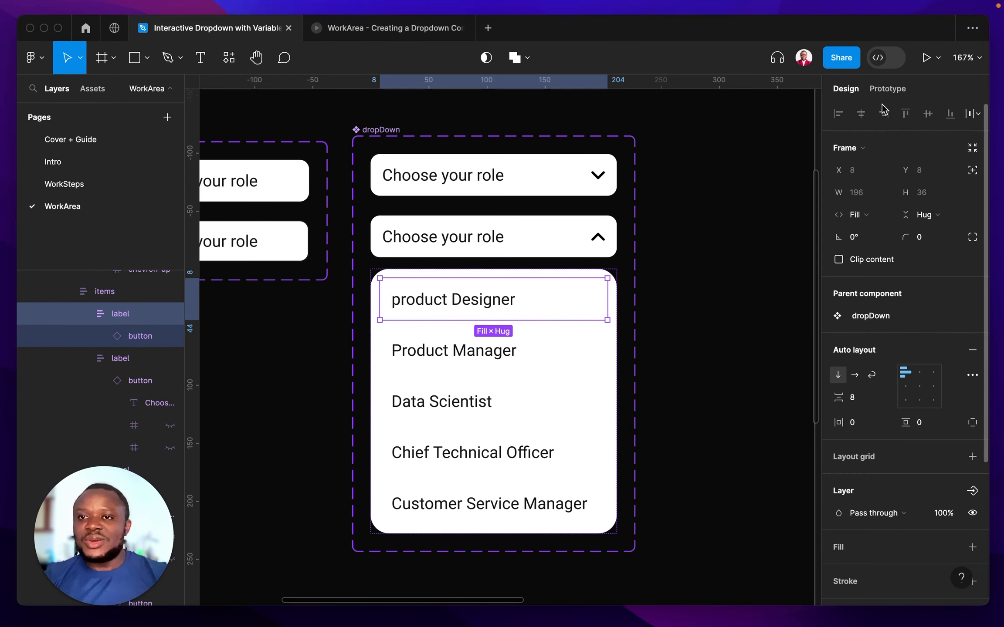
click(884, 89)
click(871, 132)
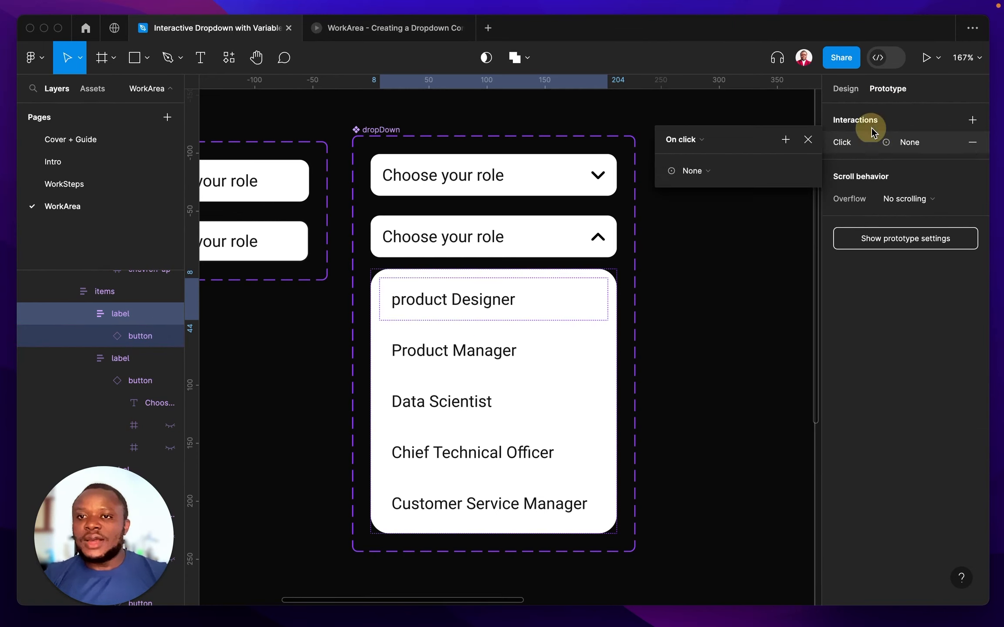
click(704, 174)
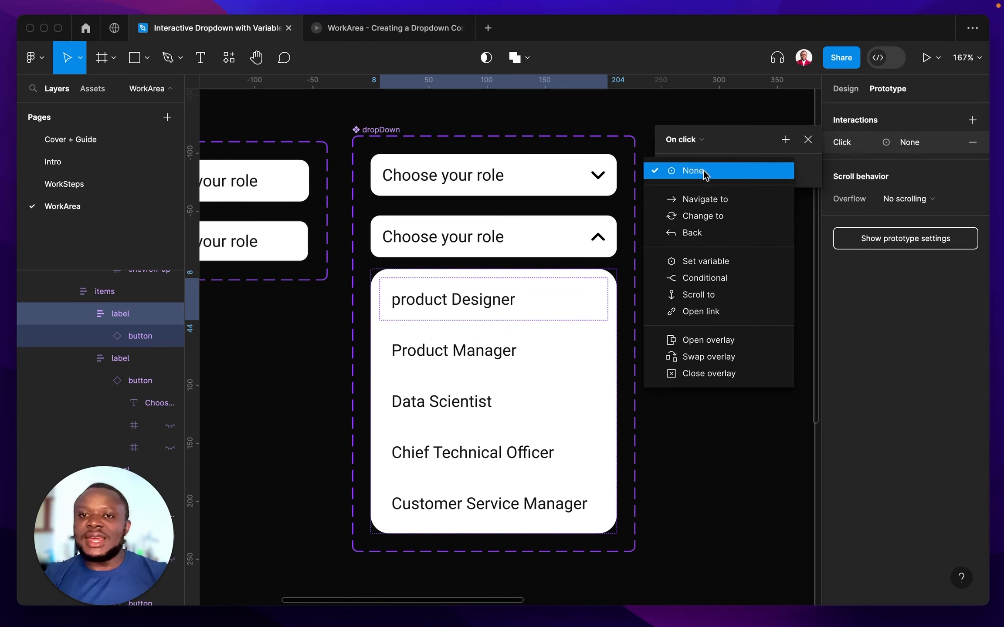
click(705, 260)
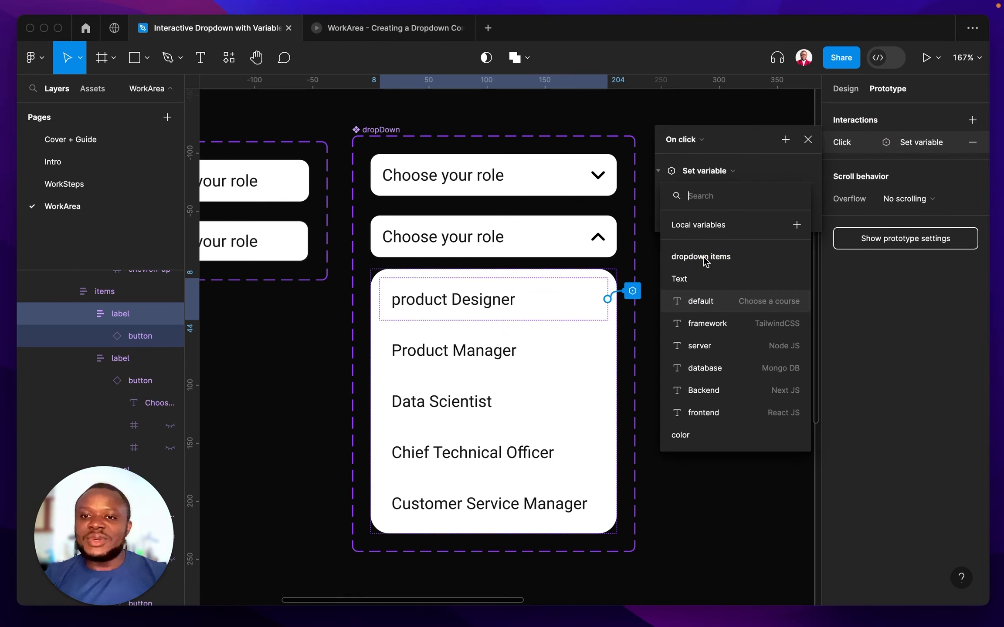
Step: Make the click action set the New Dropdown variable text/Default to the Design text variable
scroll(721, 340, down, 8)
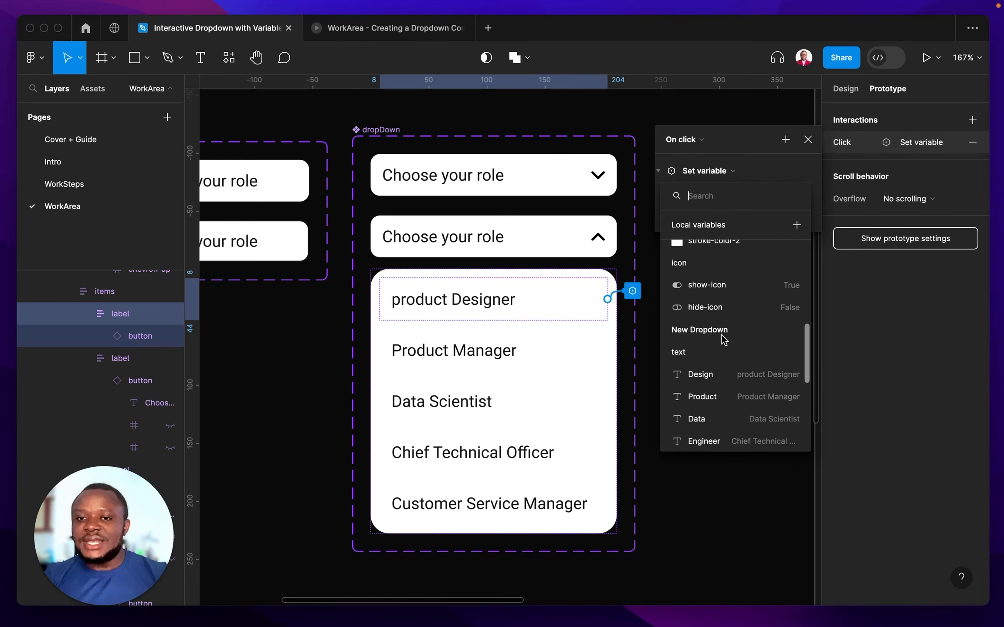
scroll(728, 422, down, 5)
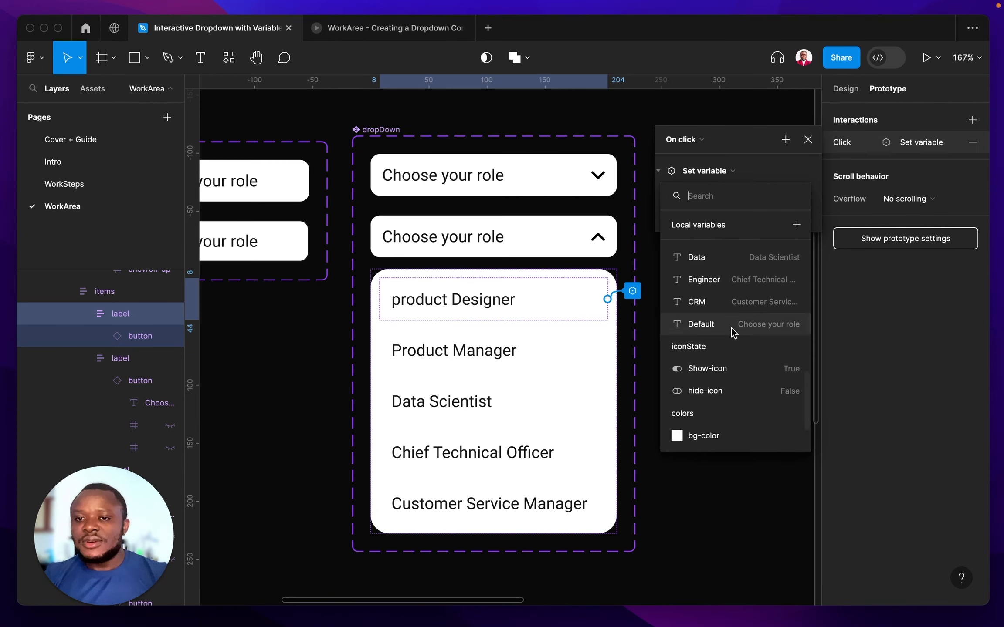
click(731, 328)
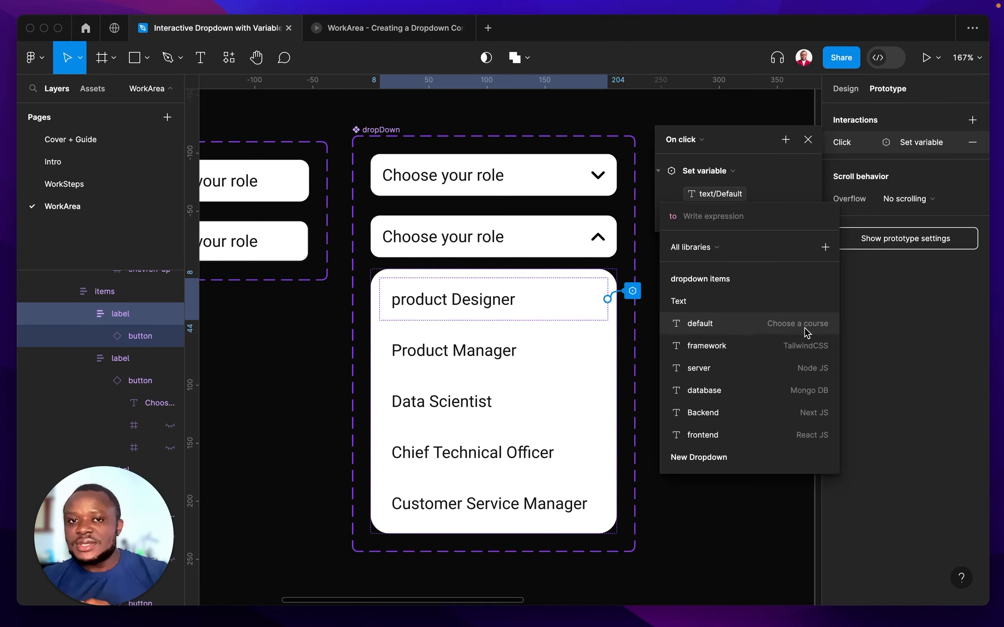
scroll(805, 328, down, 4)
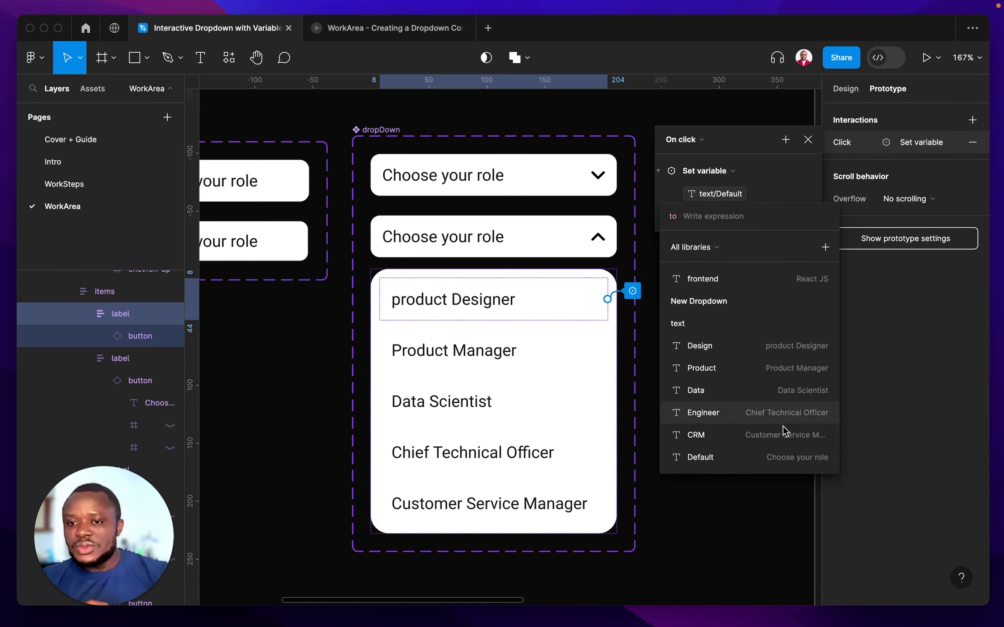
click(772, 346)
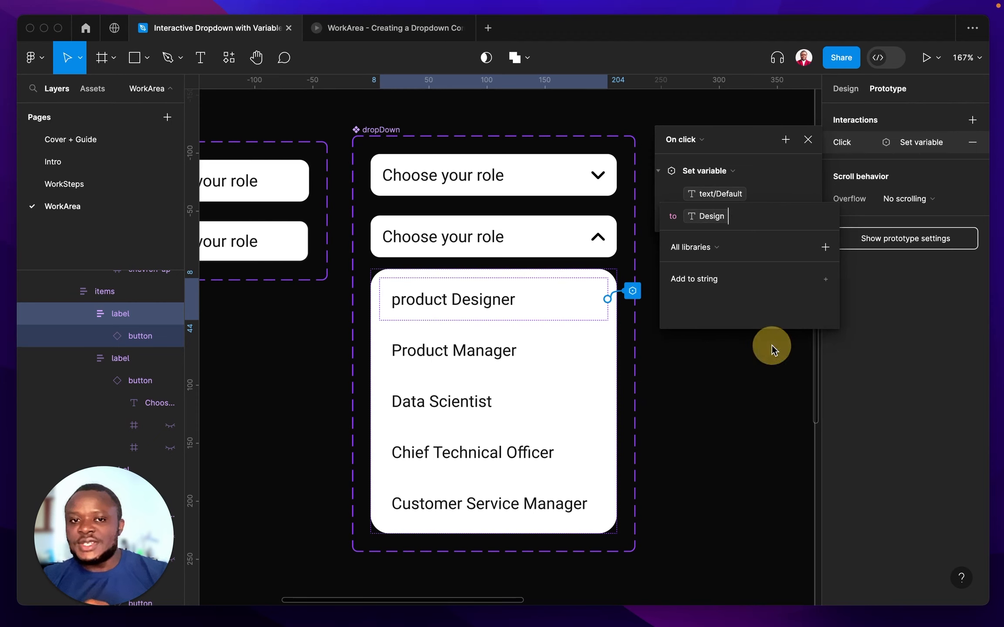
click(765, 164)
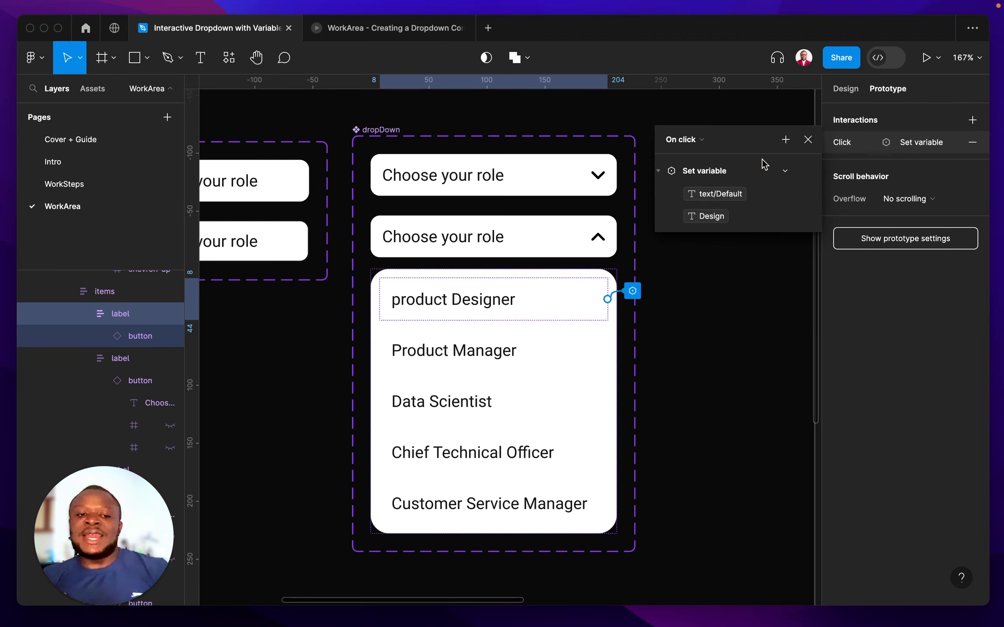
Step: Add a Change to action to the same click interaction, targeting the collapsed variant with Smart animate
click(784, 140)
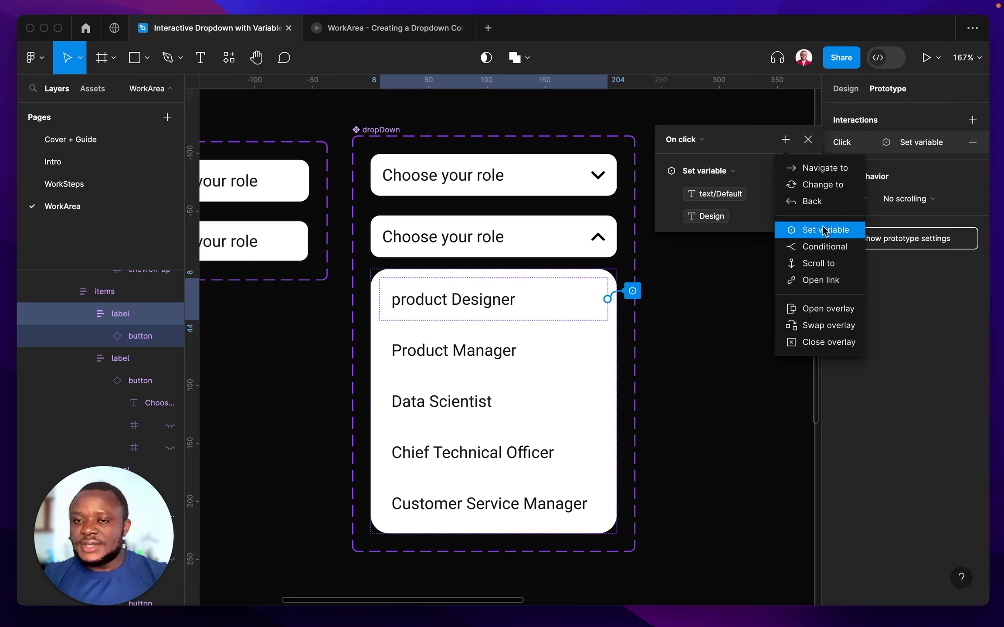
click(804, 187)
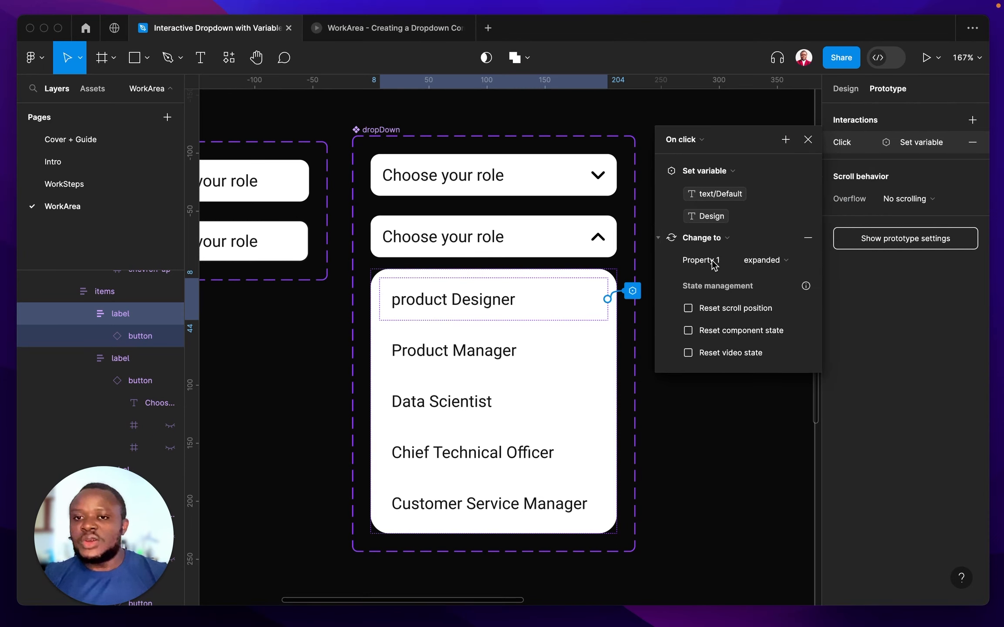
click(757, 264)
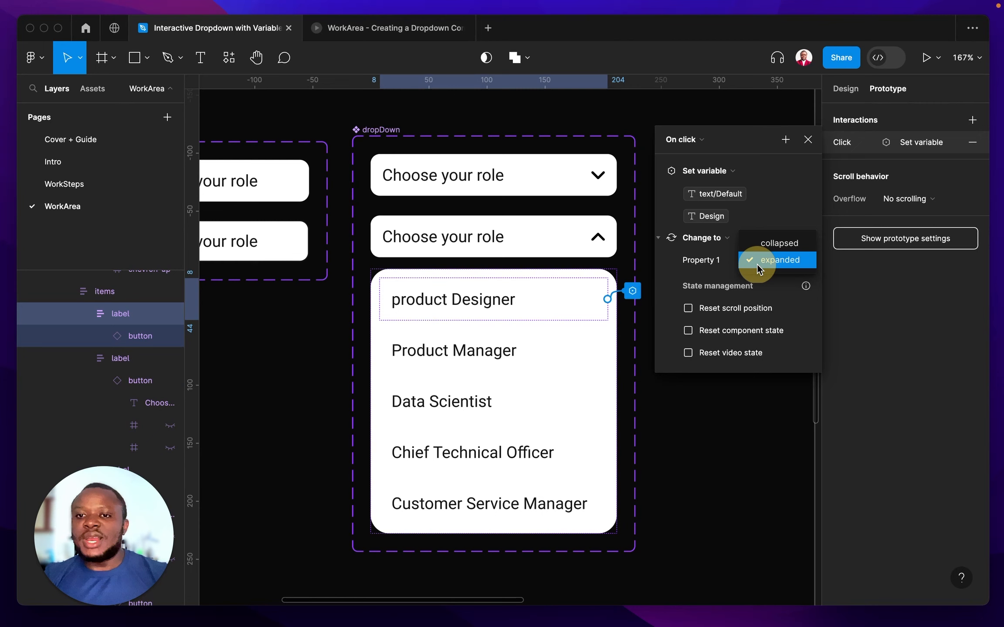
click(775, 247)
click(733, 278)
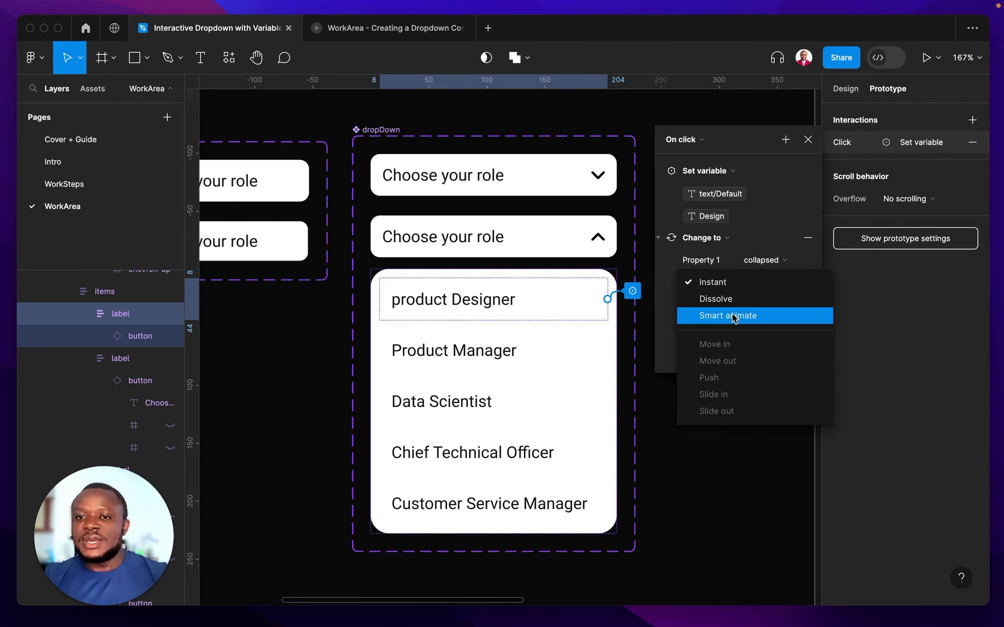
click(733, 316)
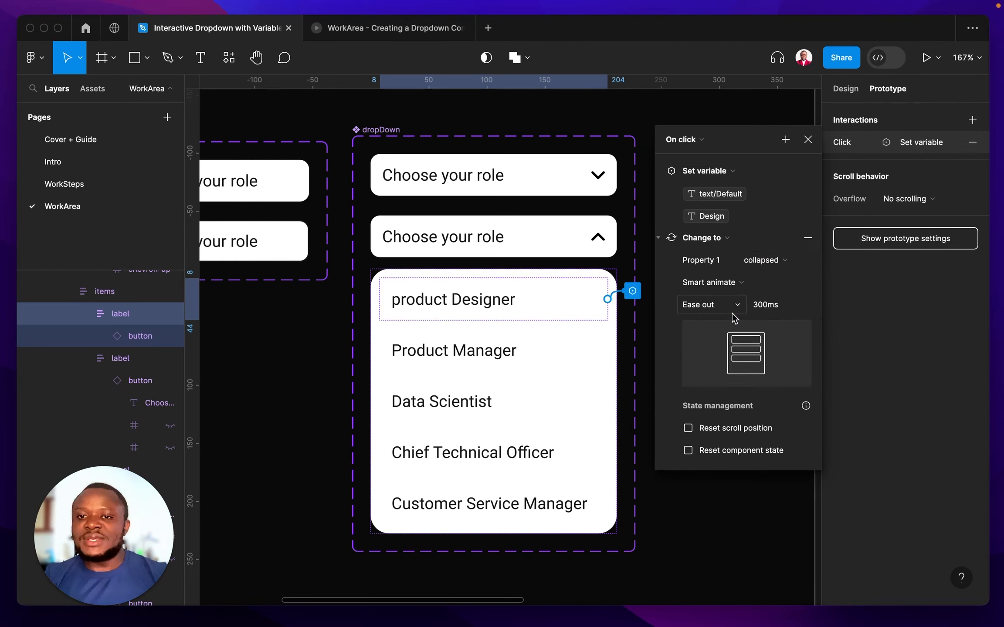
Step: Test opening the dropdown and choosing product Designer in the prototype preview
click(344, 35)
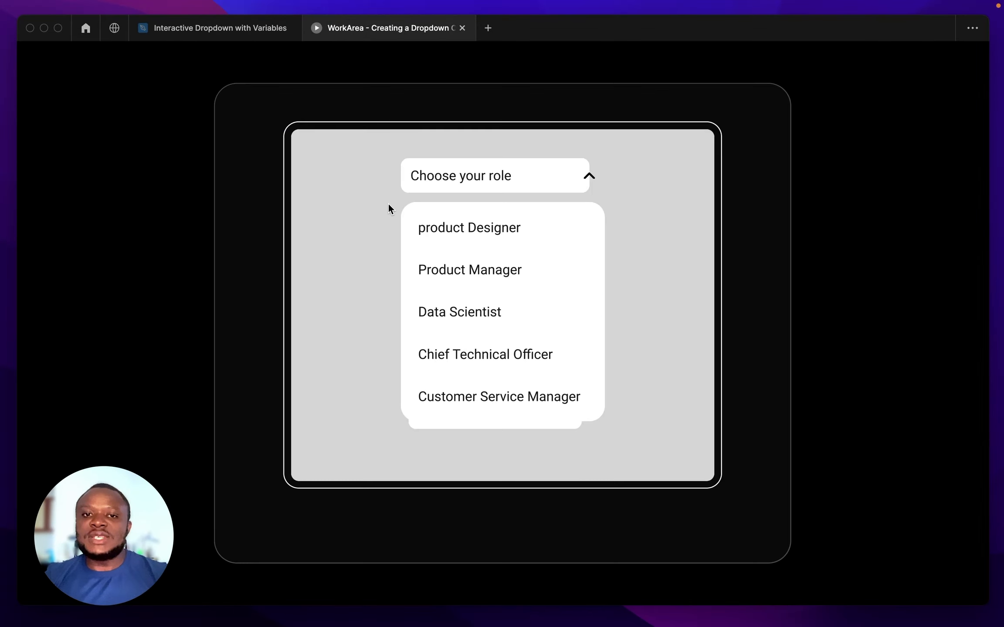
click(390, 210)
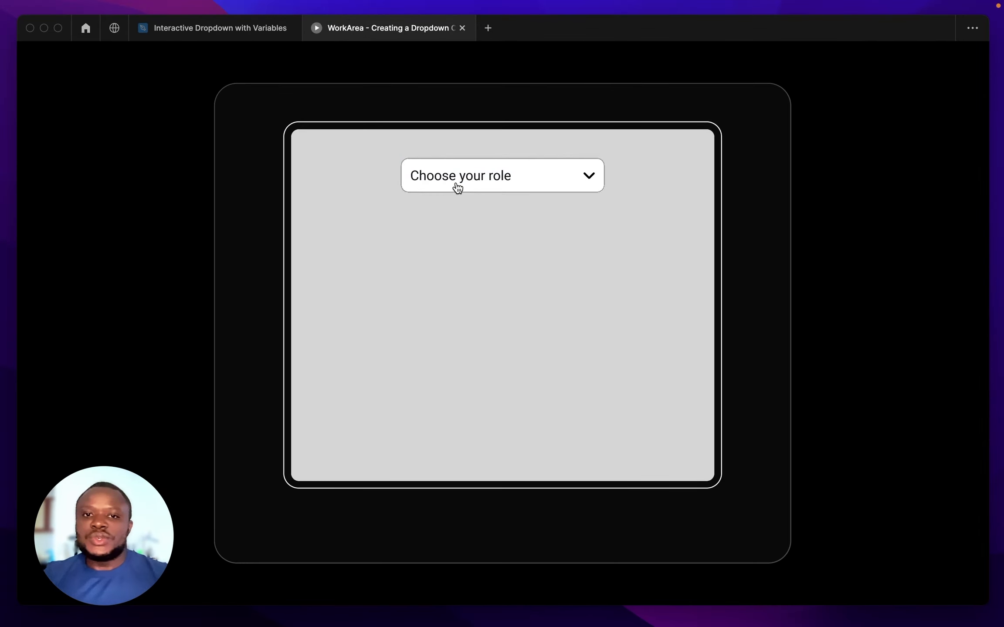
click(457, 186)
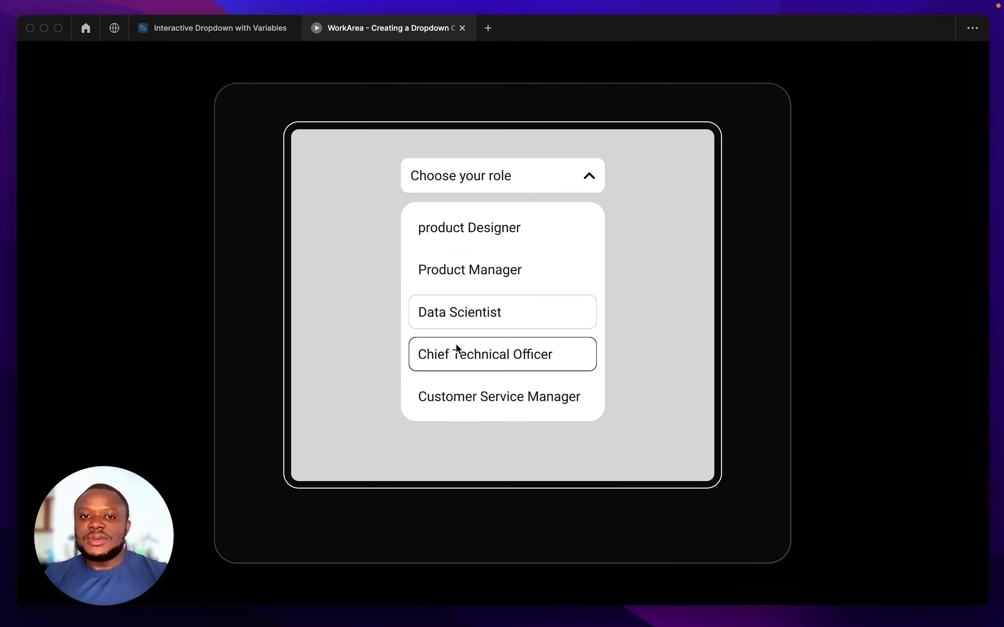
click(463, 237)
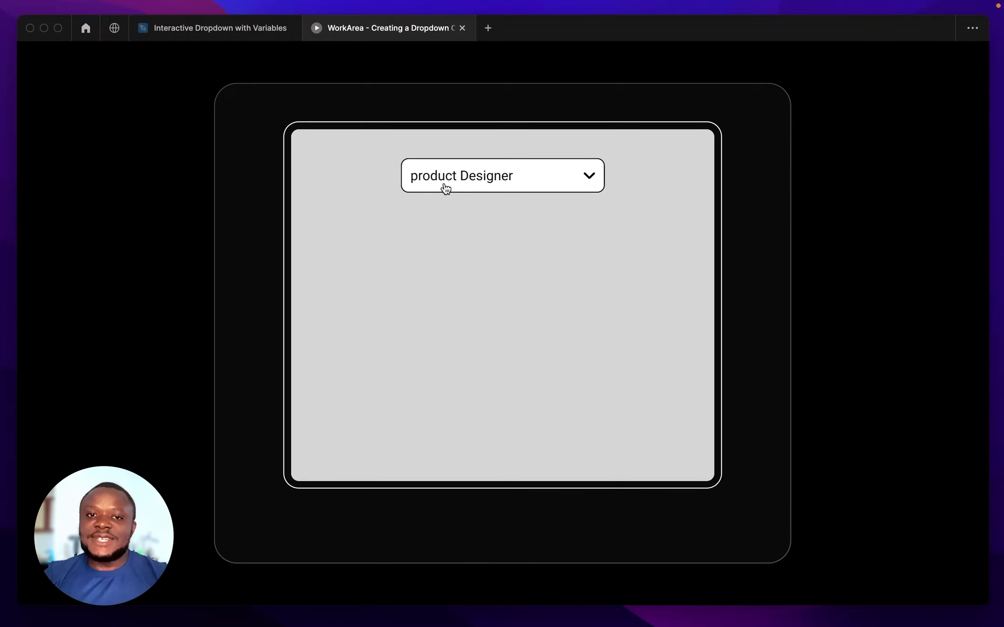
Step: Return to the design file and review the Set variable and Change to actions in the product Designer item's click interaction
click(227, 31)
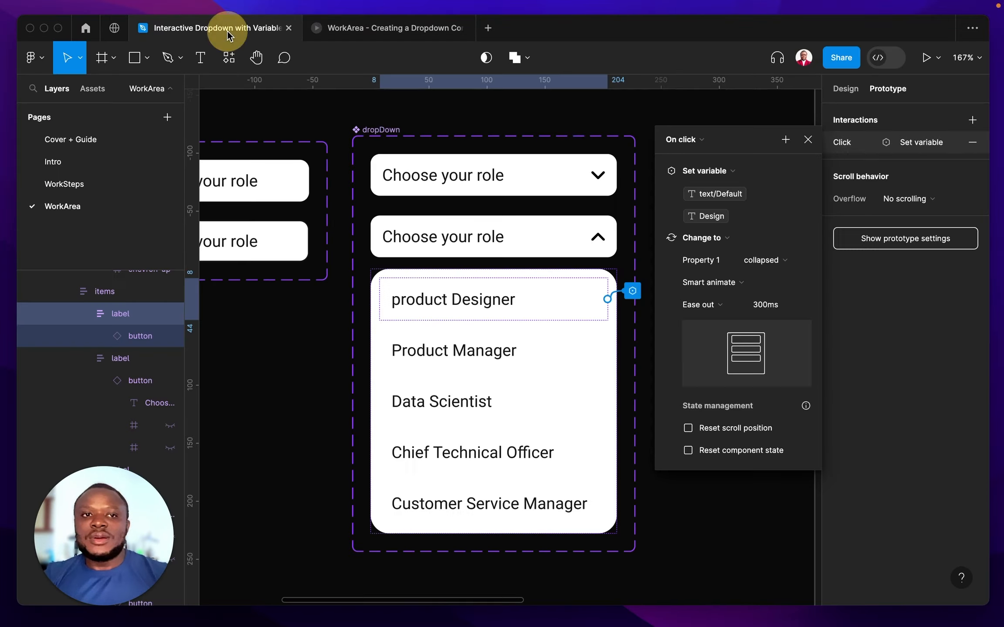
click(574, 130)
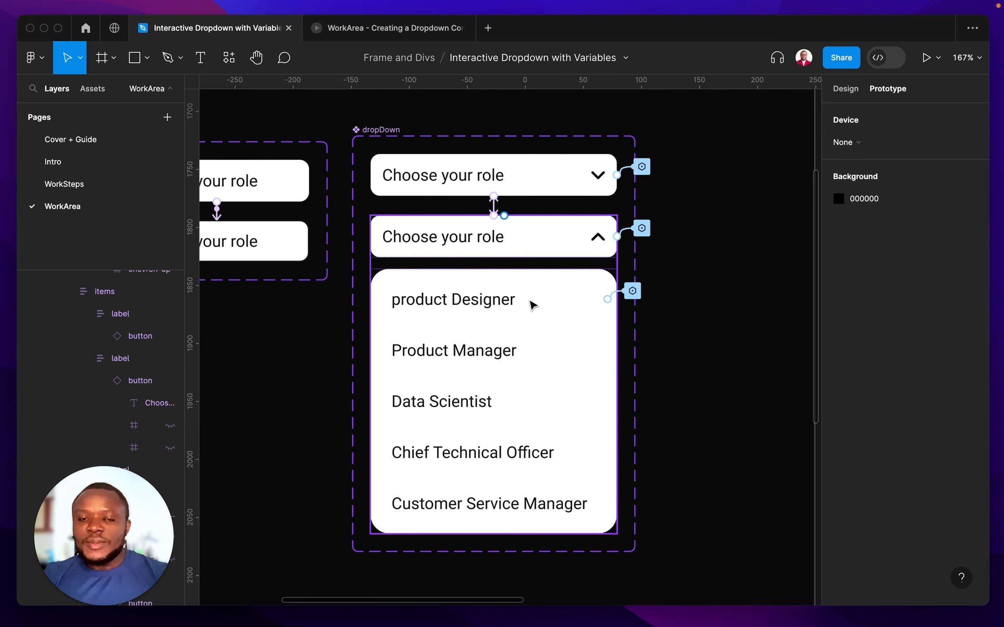
click(632, 291)
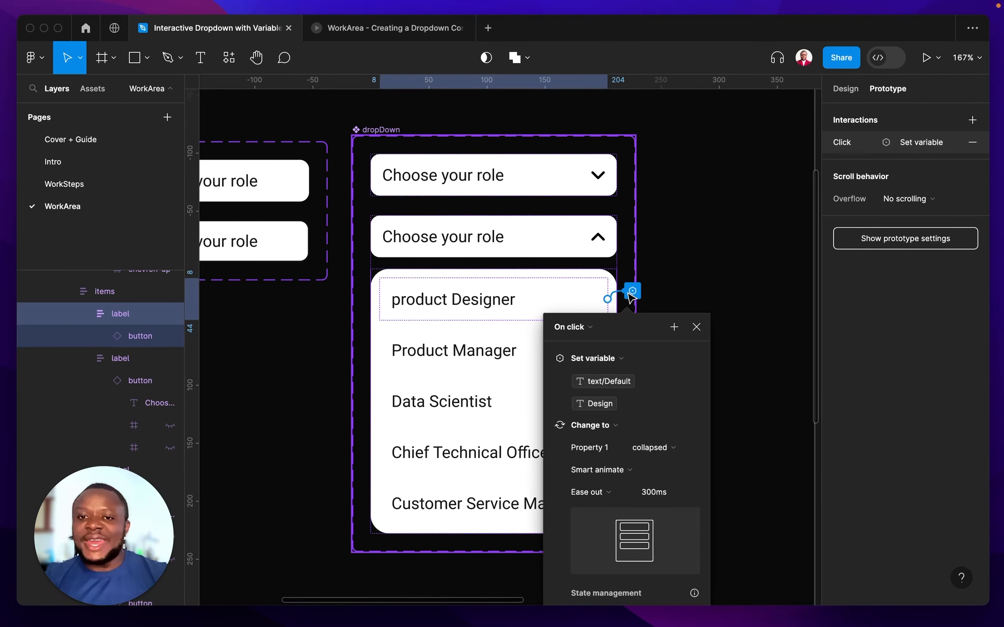
drag(649, 318, 739, 157)
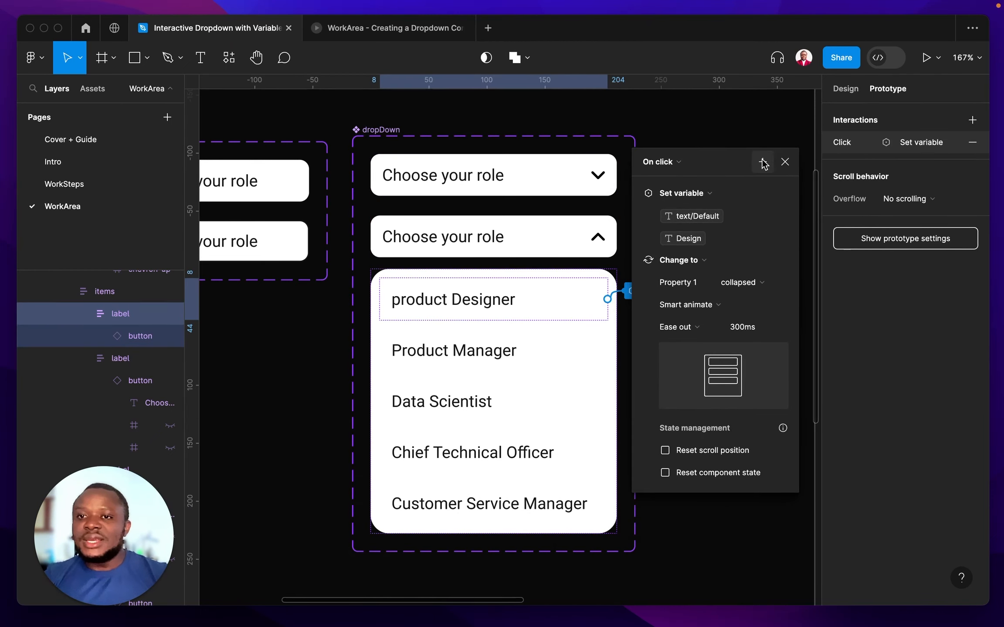
click(784, 164)
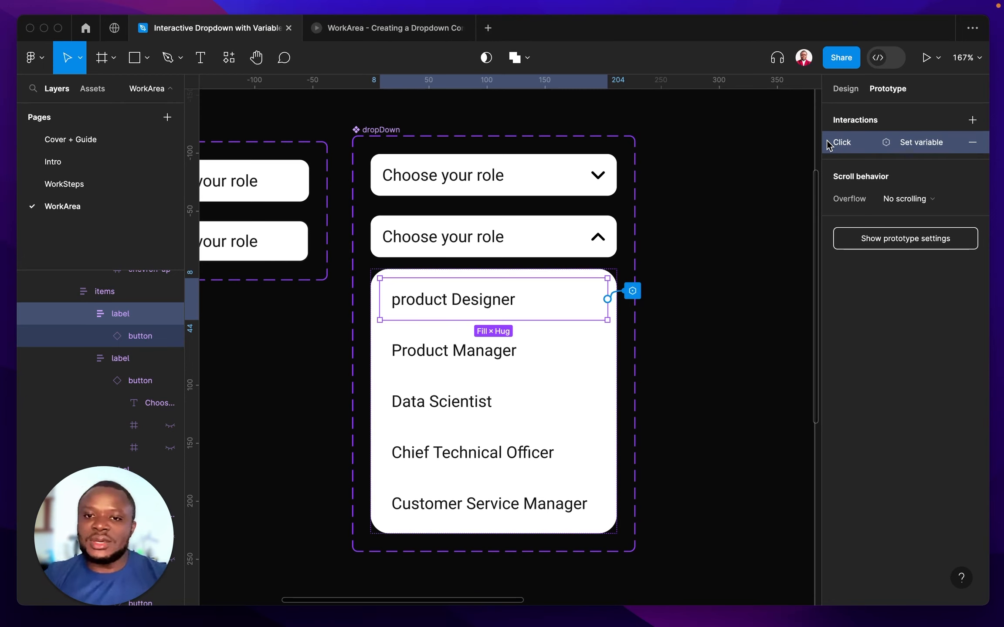
Step: Copy the product Designer item's click interaction to the Product Manager, Data Scientist, Chief Technical Officer and Customer Service Manager items
click(574, 356)
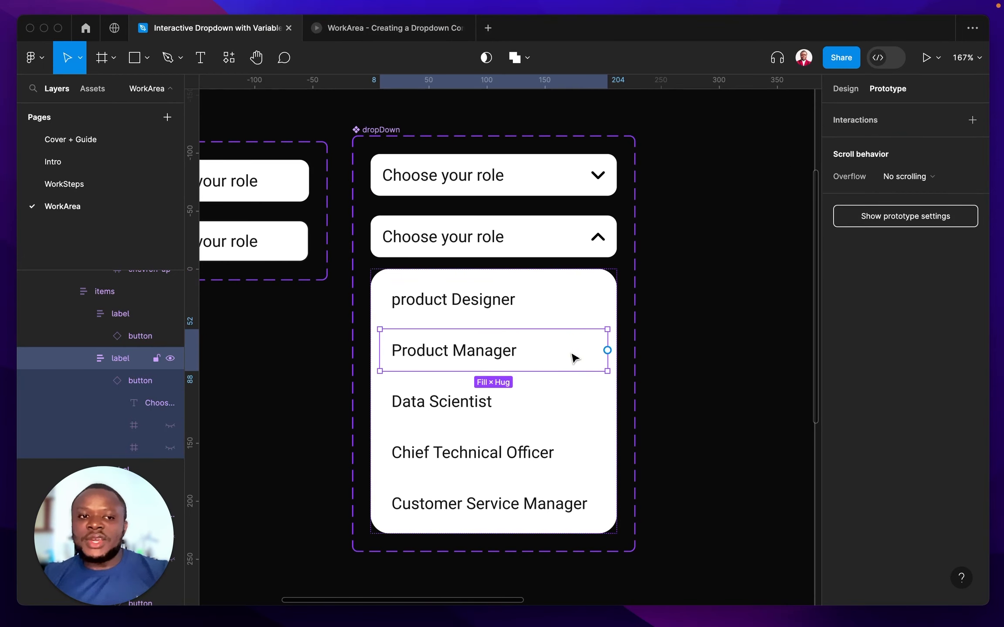
shift+click(564, 418)
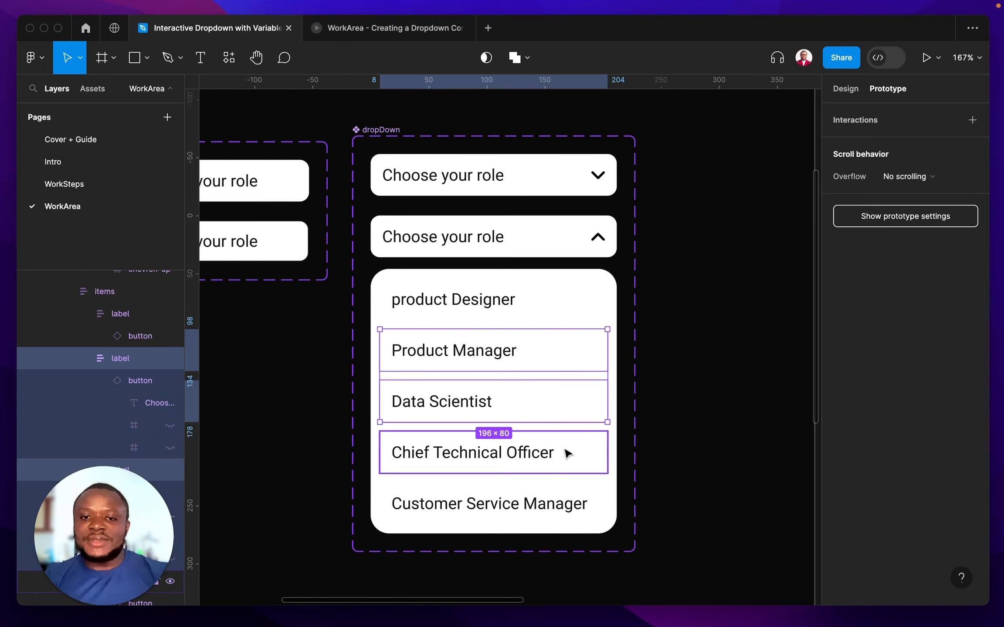
shift+click(567, 452)
shift+click(571, 502)
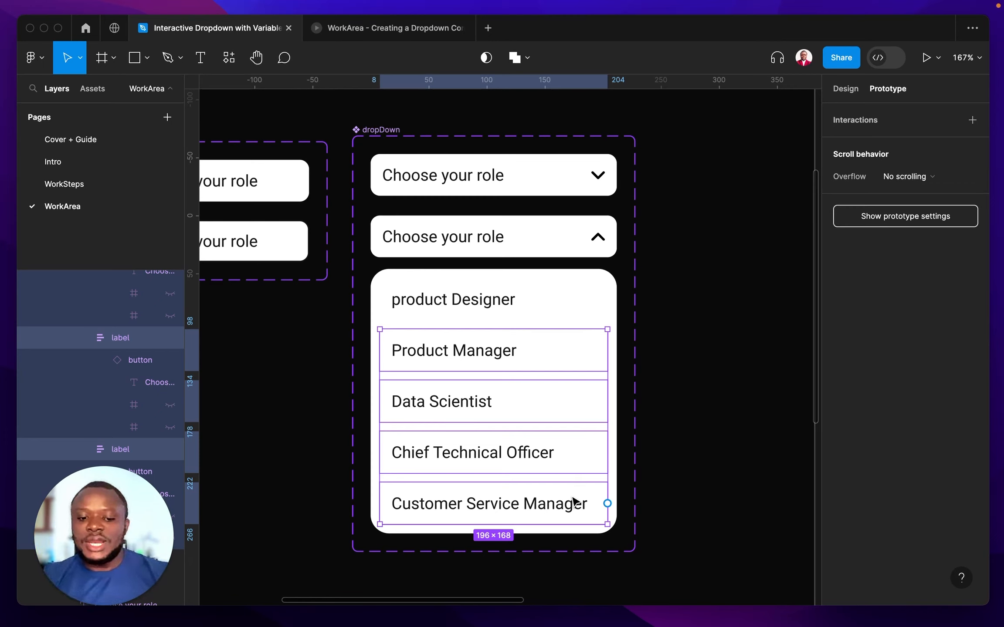
key(super+v)
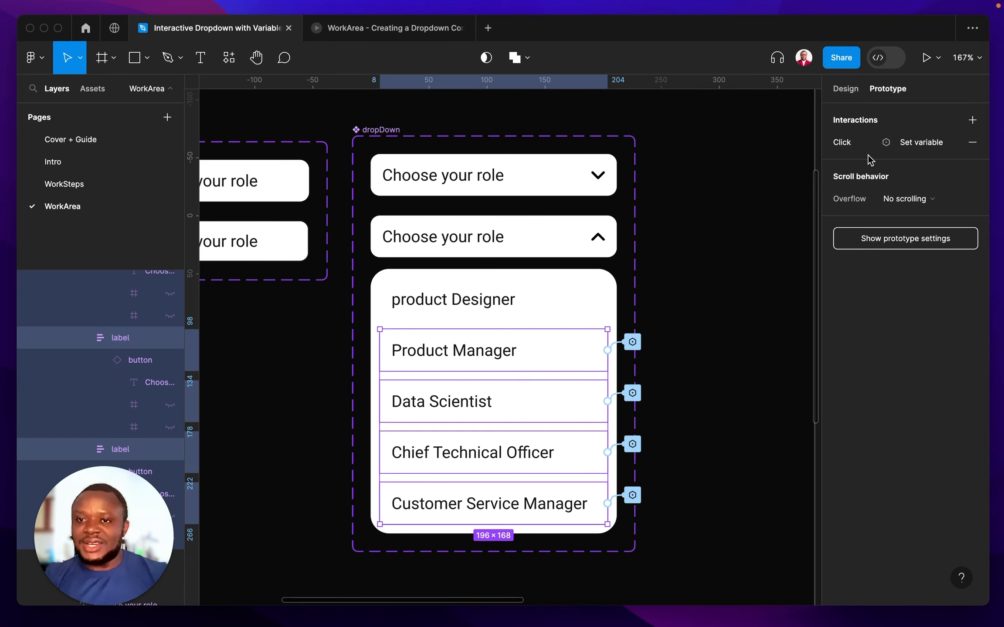
click(698, 328)
scroll(565, 370, down, 1)
scroll(565, 370, right, 3)
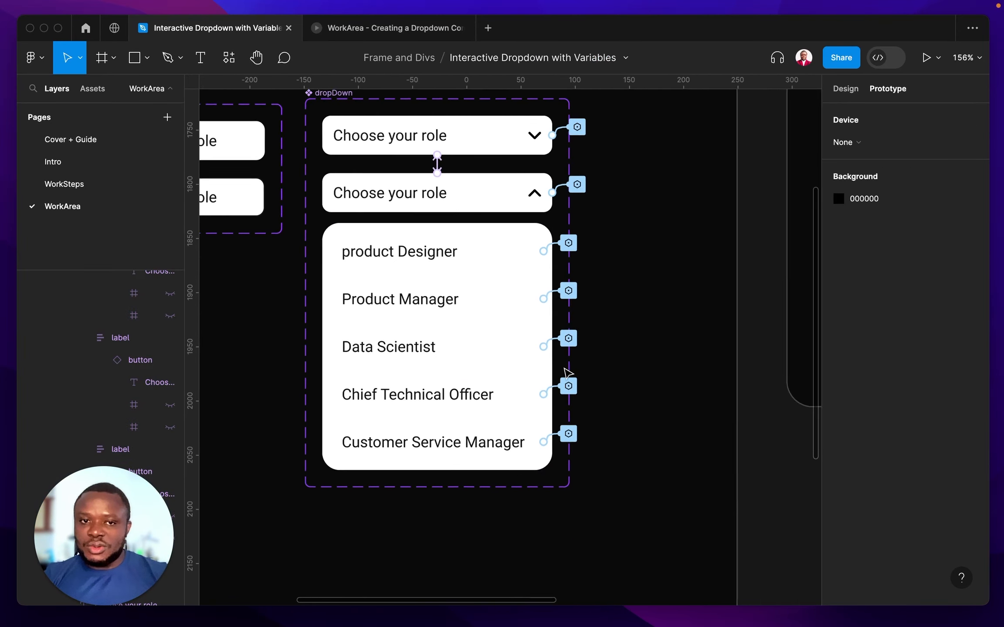
Step: Set the Product Manager item's click interaction to assign the Product variable to text/Default
scroll(520, 341, down, 2)
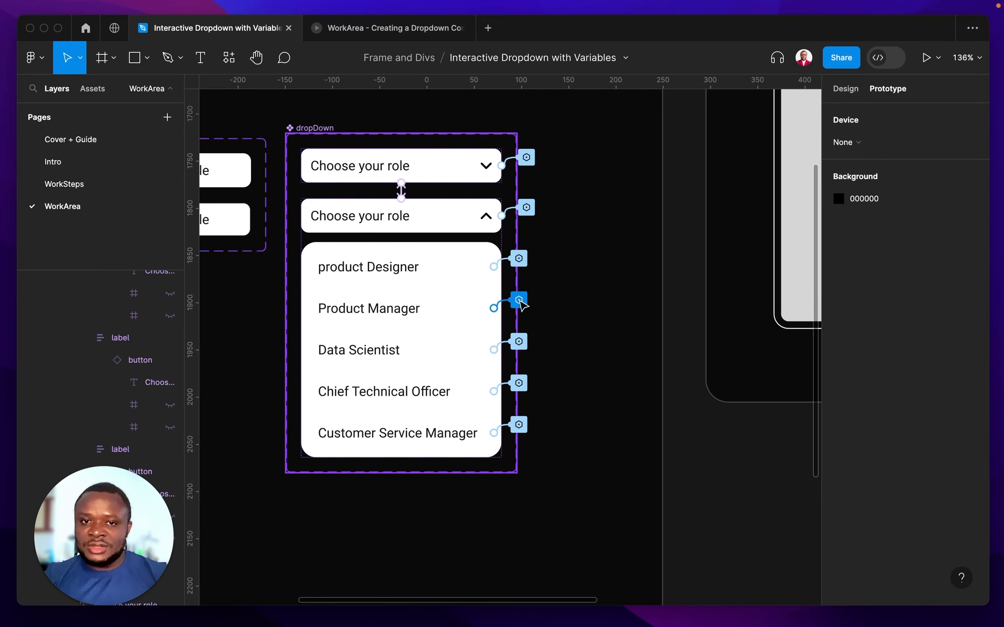
click(519, 300)
drag(541, 340, 662, 198)
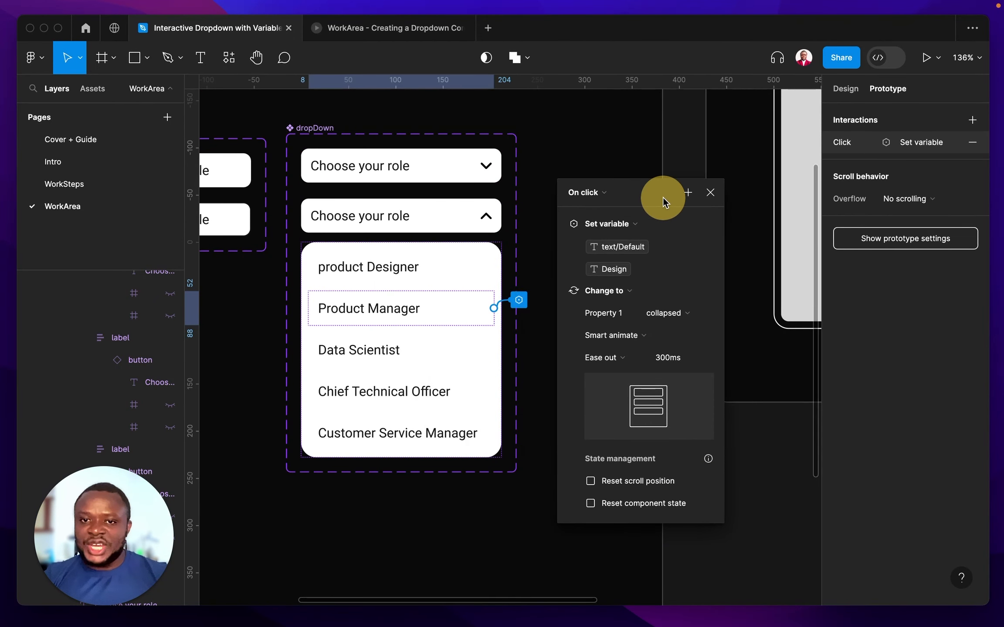
click(623, 272)
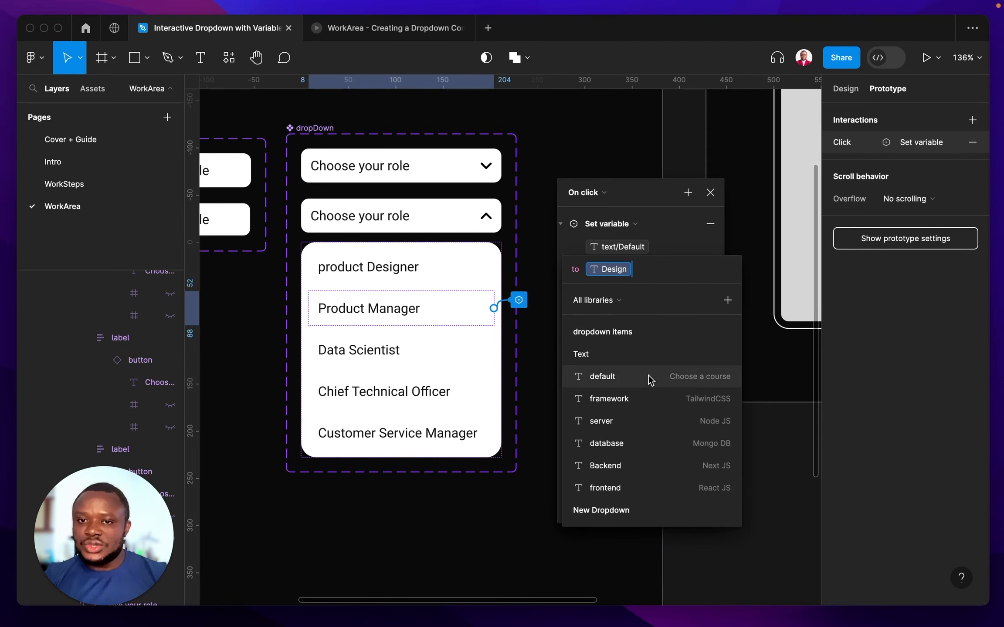
scroll(653, 397, down, 4)
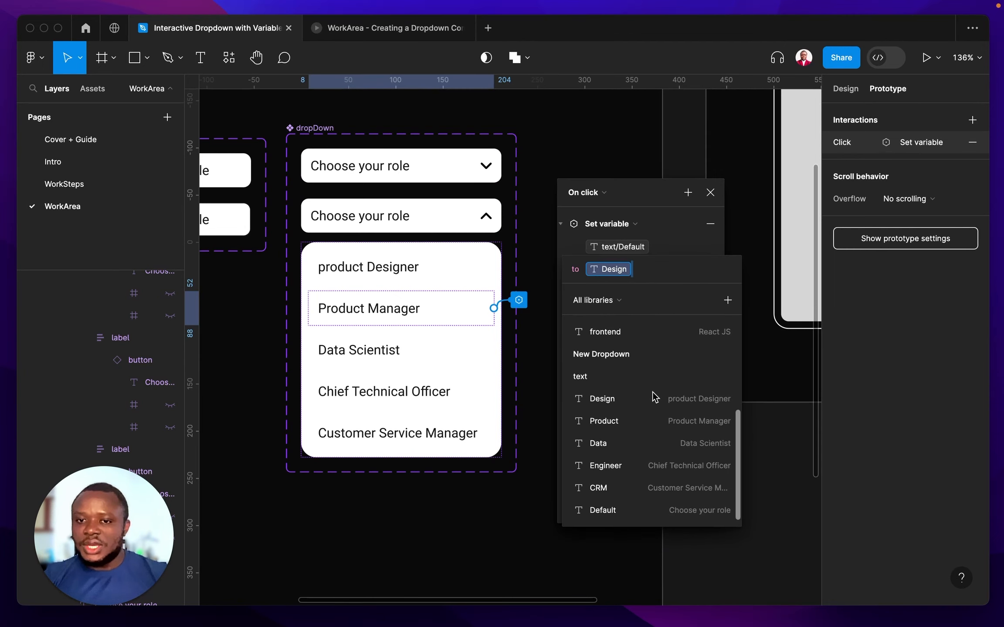
click(654, 429)
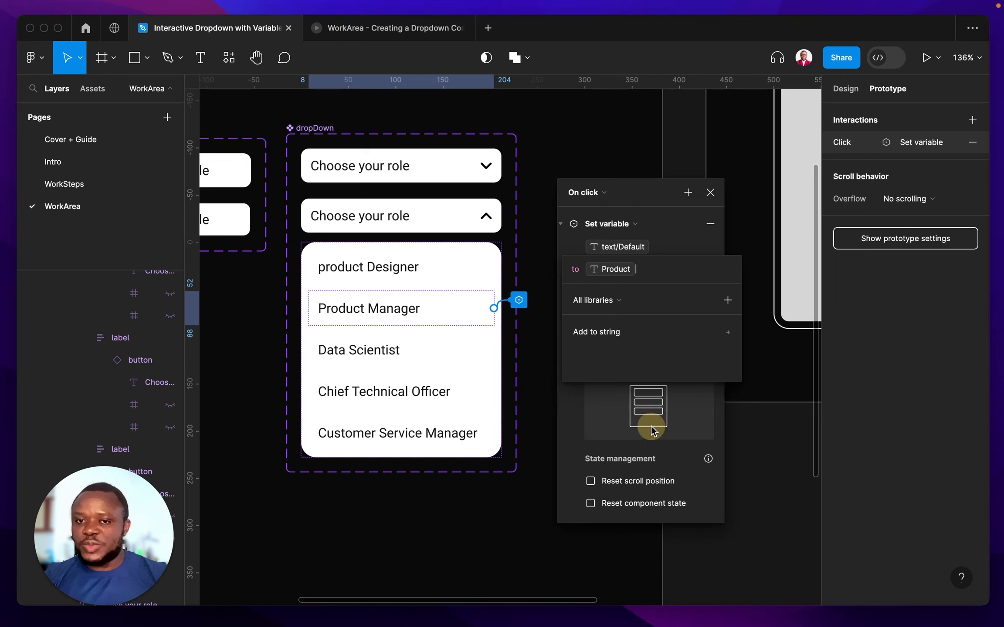
click(700, 235)
click(710, 192)
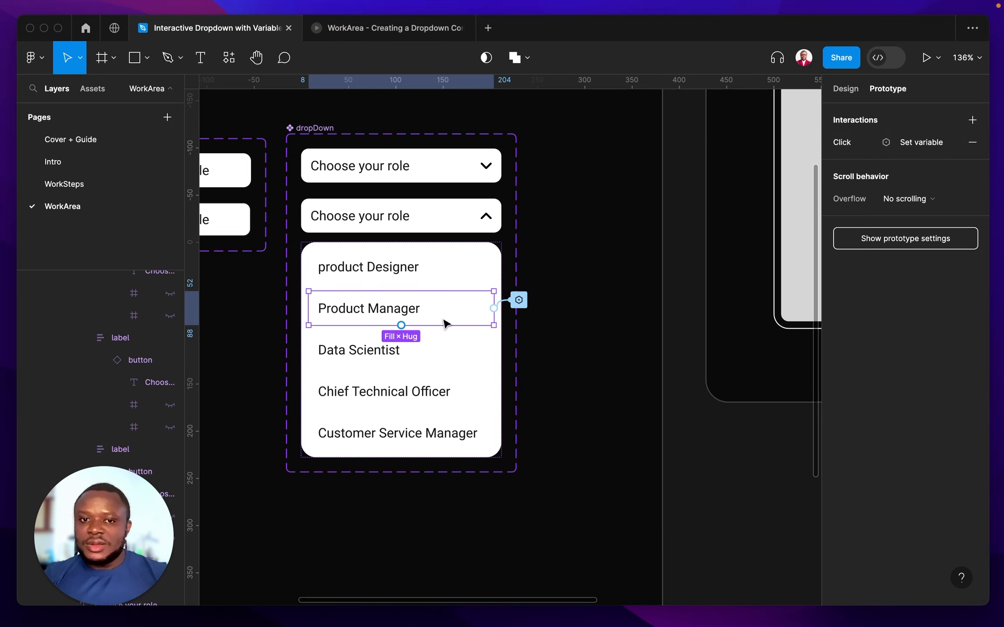
Step: Set the Data Scientist item's click interaction to assign the Data variable to text/Default
click(506, 346)
click(519, 343)
drag(540, 379, 649, 161)
click(601, 236)
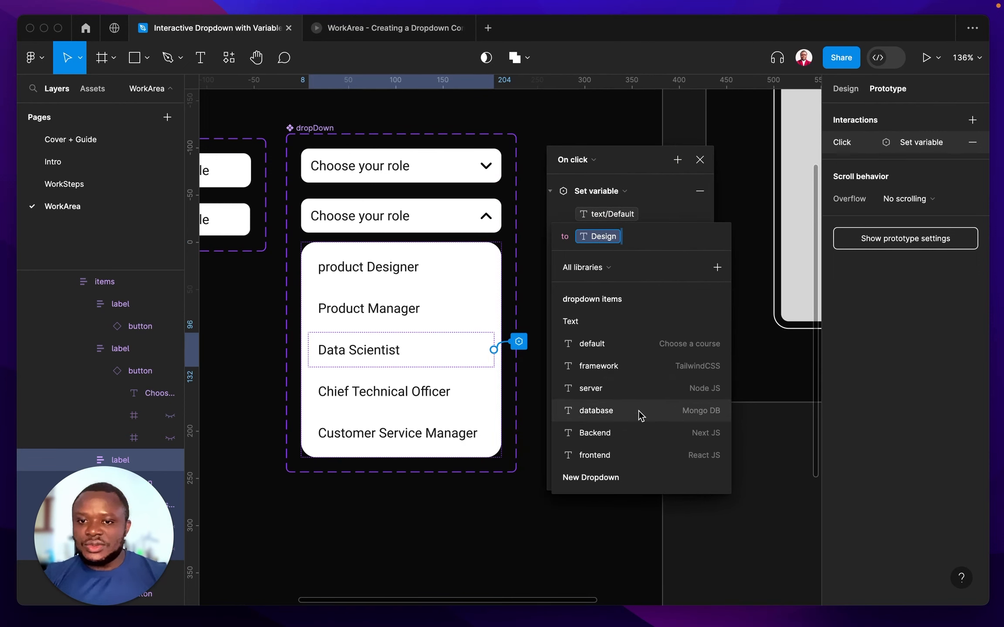
scroll(639, 413, down, 5)
click(652, 419)
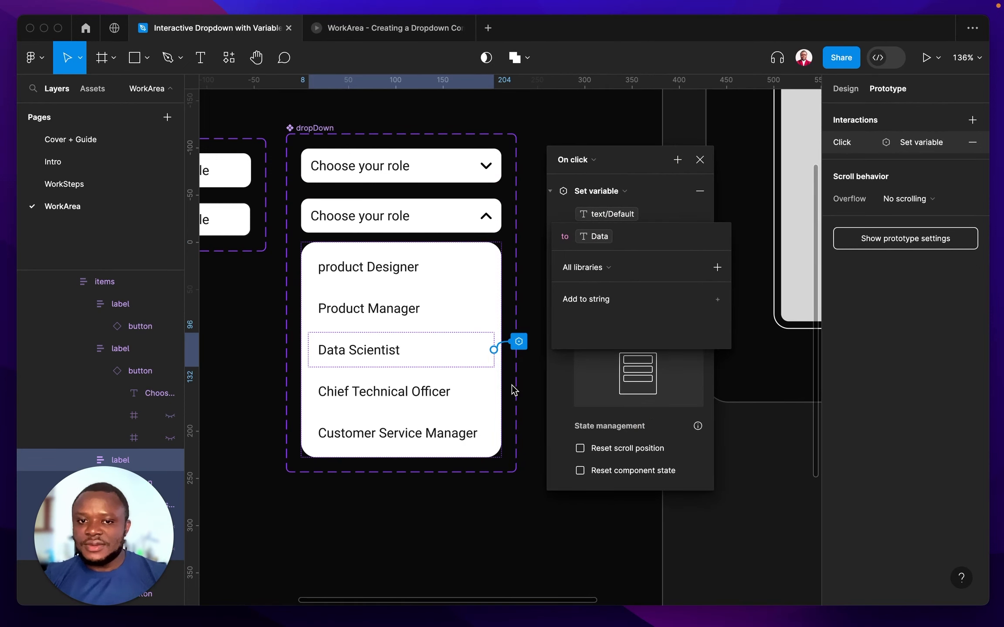
click(678, 159)
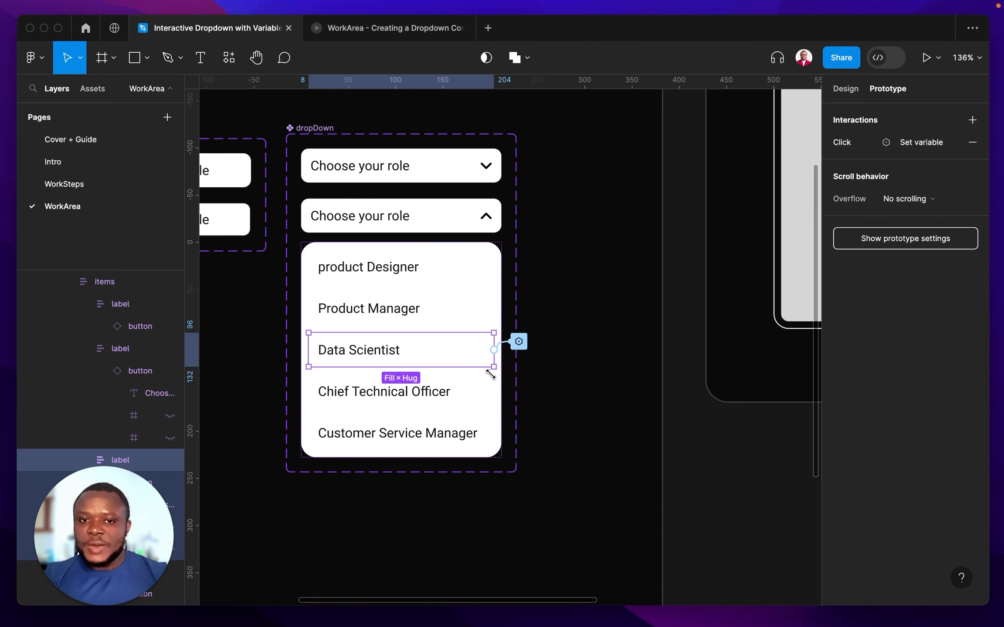
Step: Set the Chief Technical Officer item's click interaction to assign the Engineer variable to text/Default
click(491, 392)
click(523, 386)
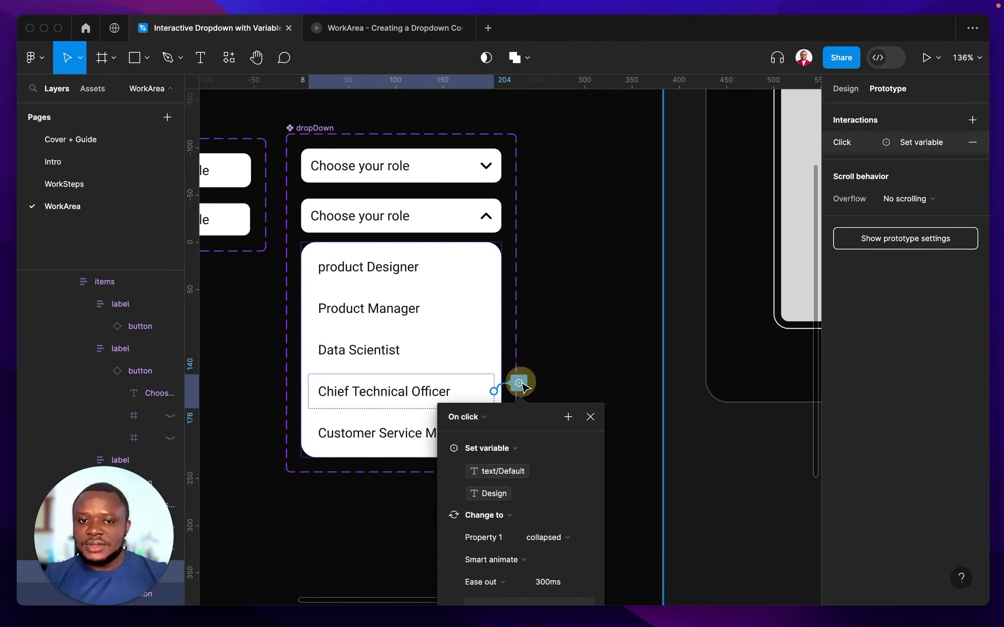
drag(542, 420, 646, 216)
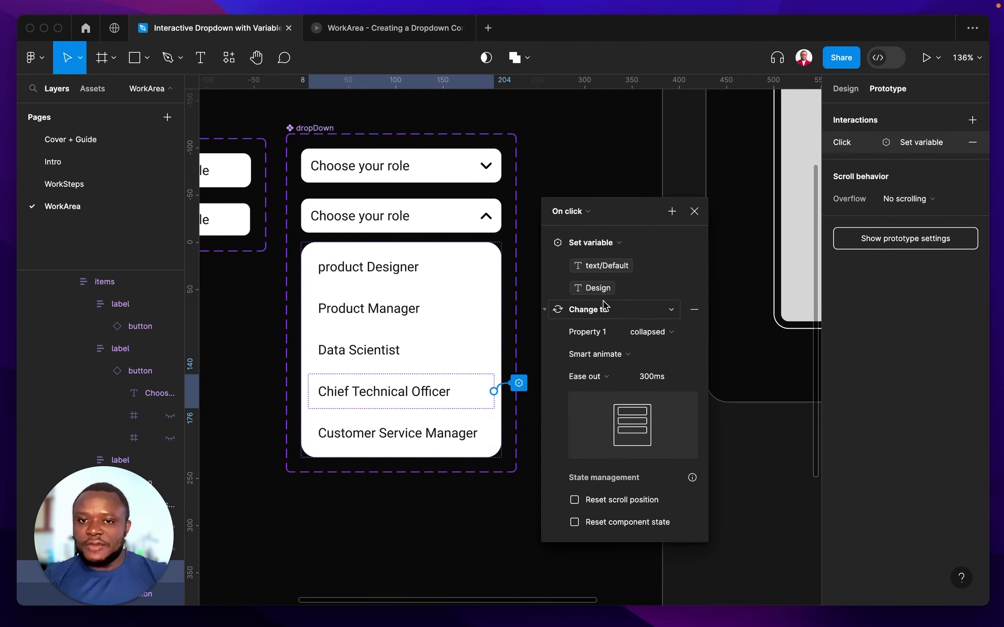
click(596, 287)
scroll(629, 457, down, 3)
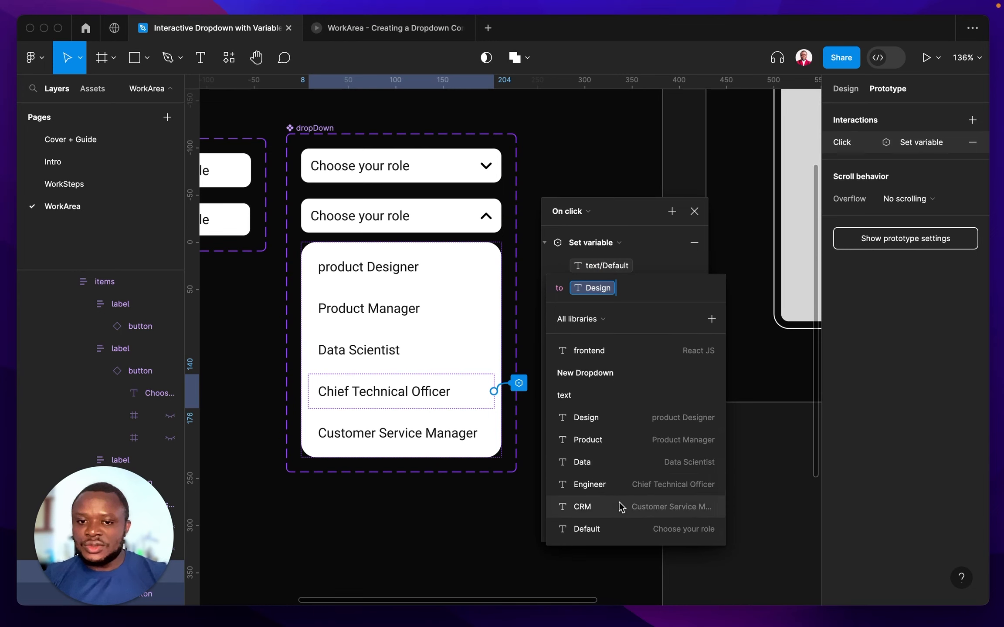
click(618, 483)
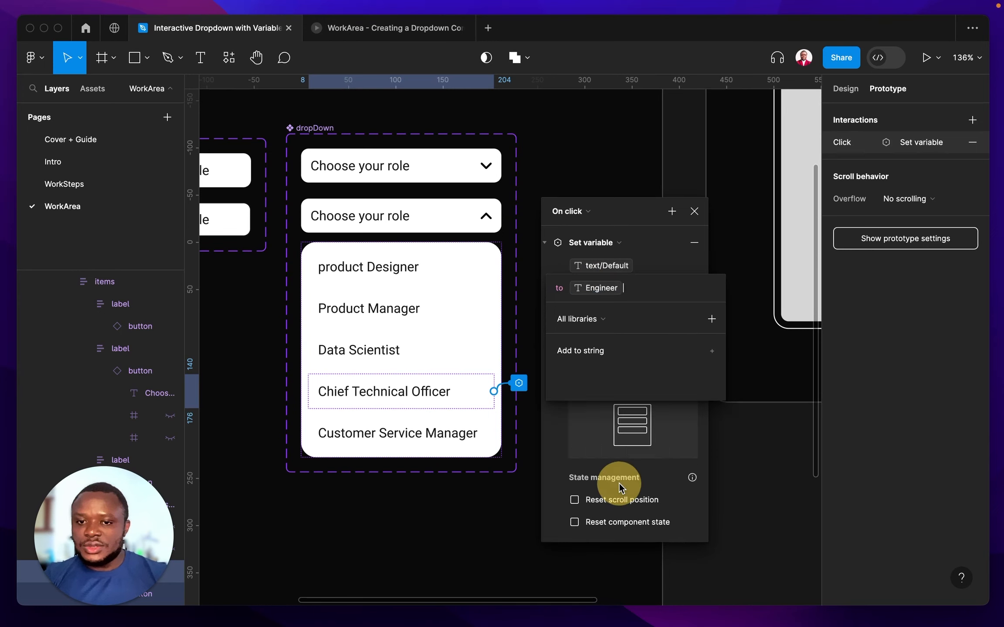
click(693, 264)
click(694, 211)
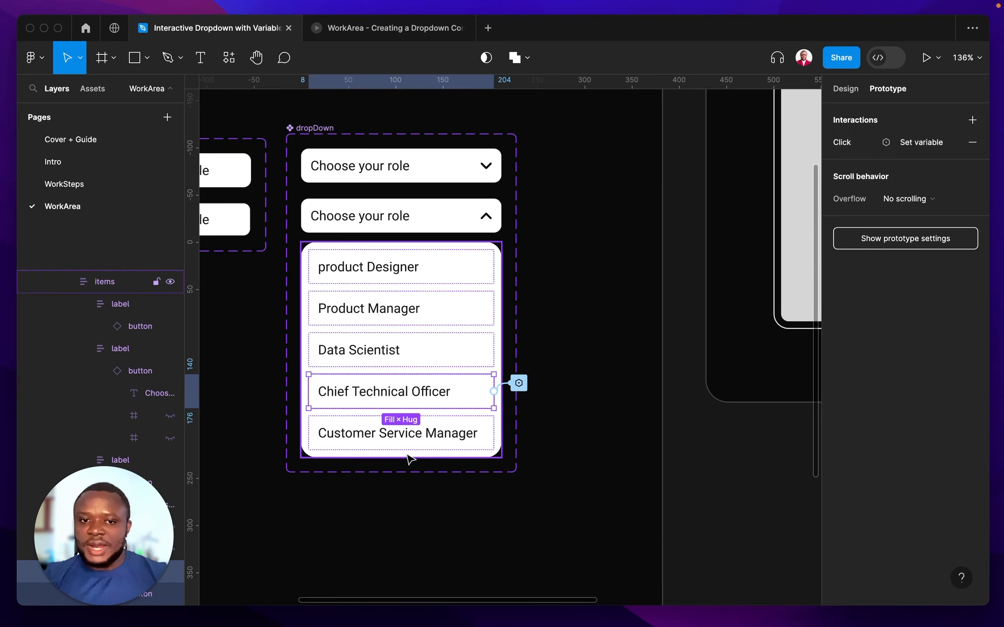
Step: Set the Customer Service Manager item's click interaction to assign the CRM variable to text/Default
click(448, 432)
click(519, 426)
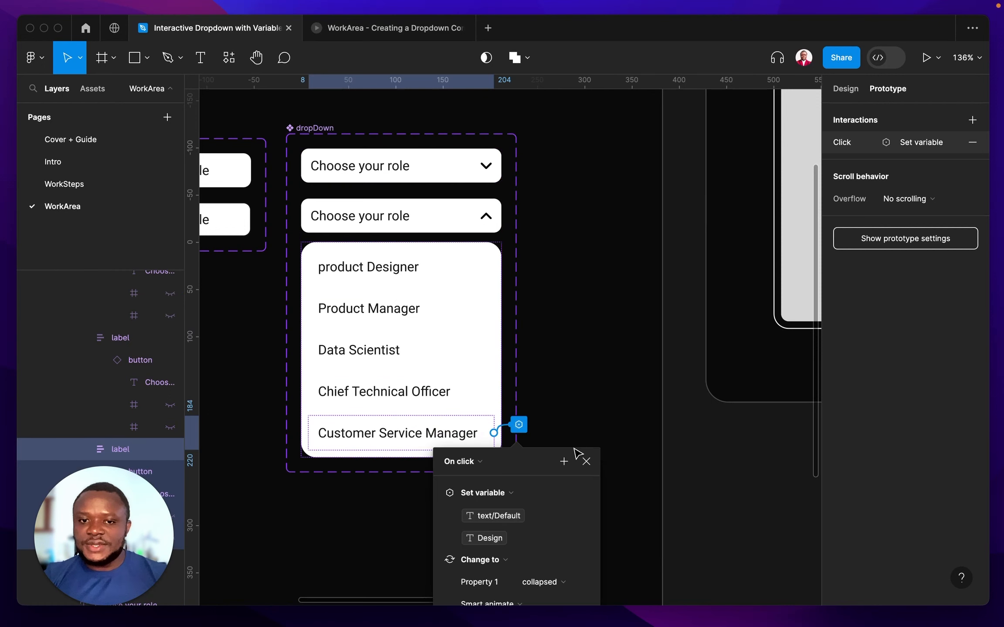
drag(531, 459, 672, 164)
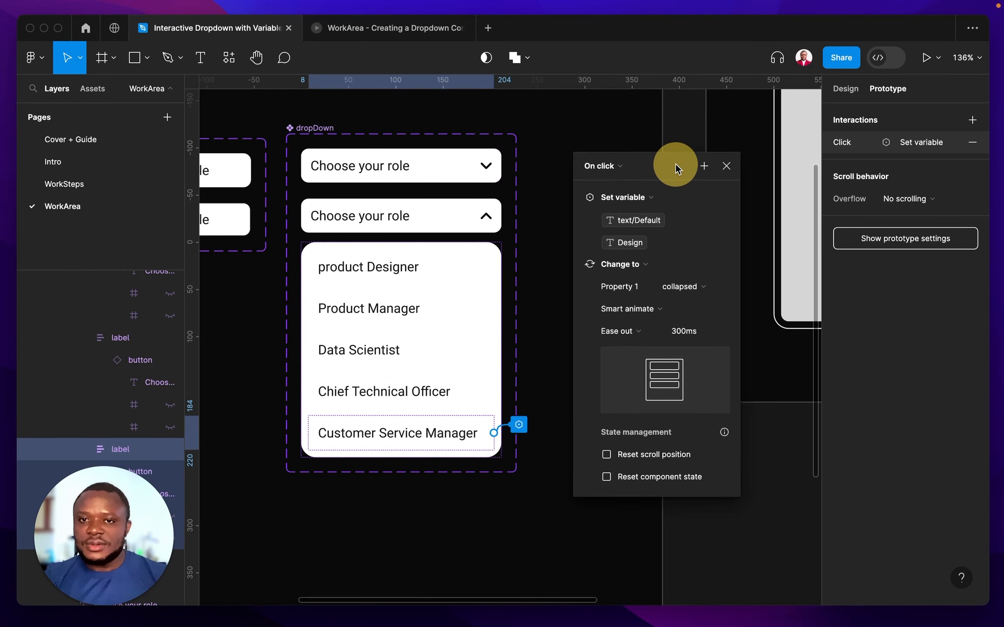
click(628, 242)
scroll(650, 427, down, 5)
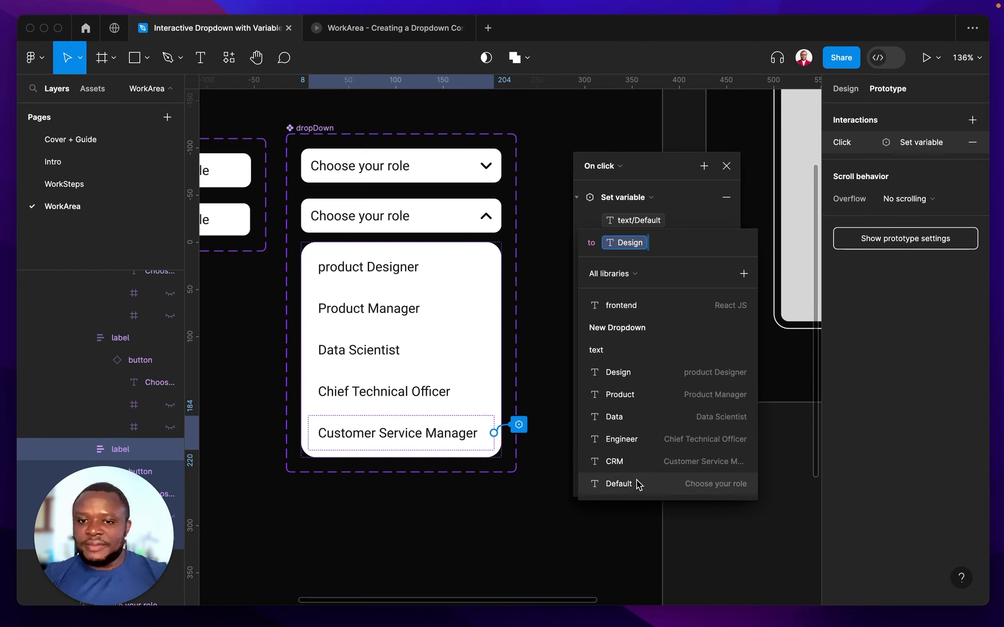
click(632, 462)
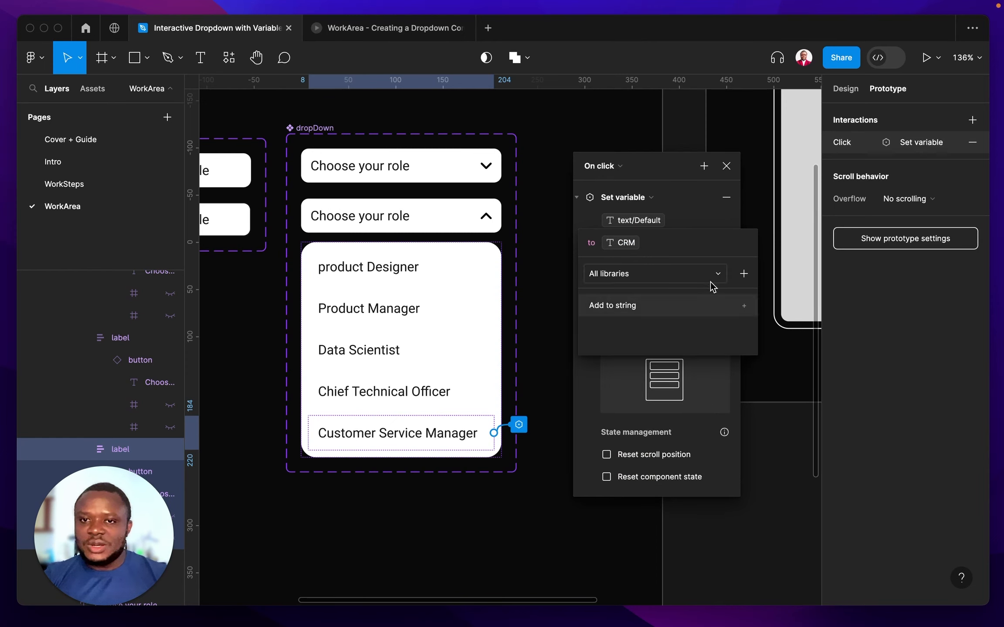
click(705, 203)
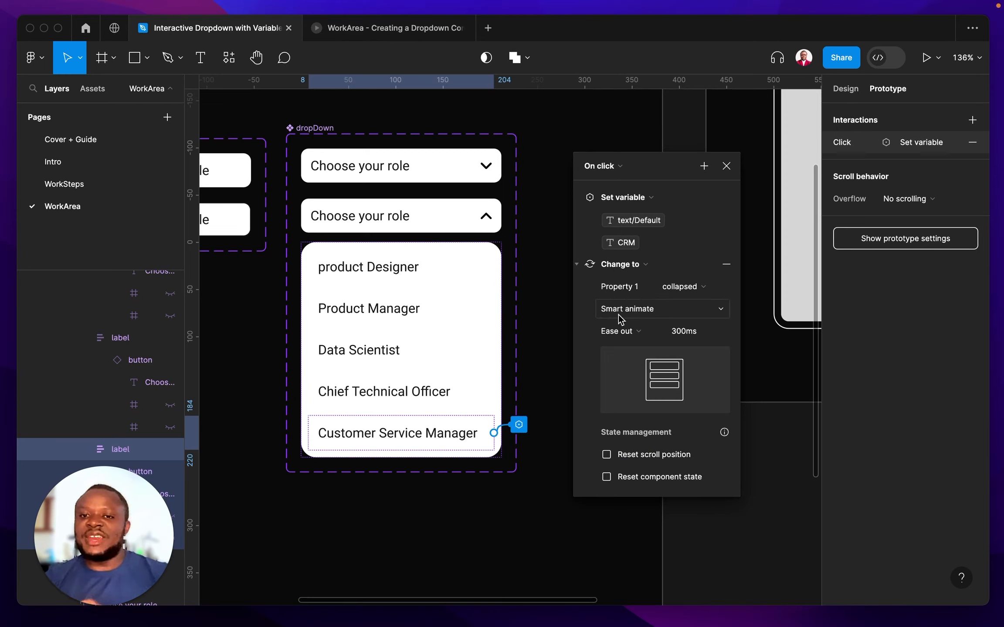
click(726, 166)
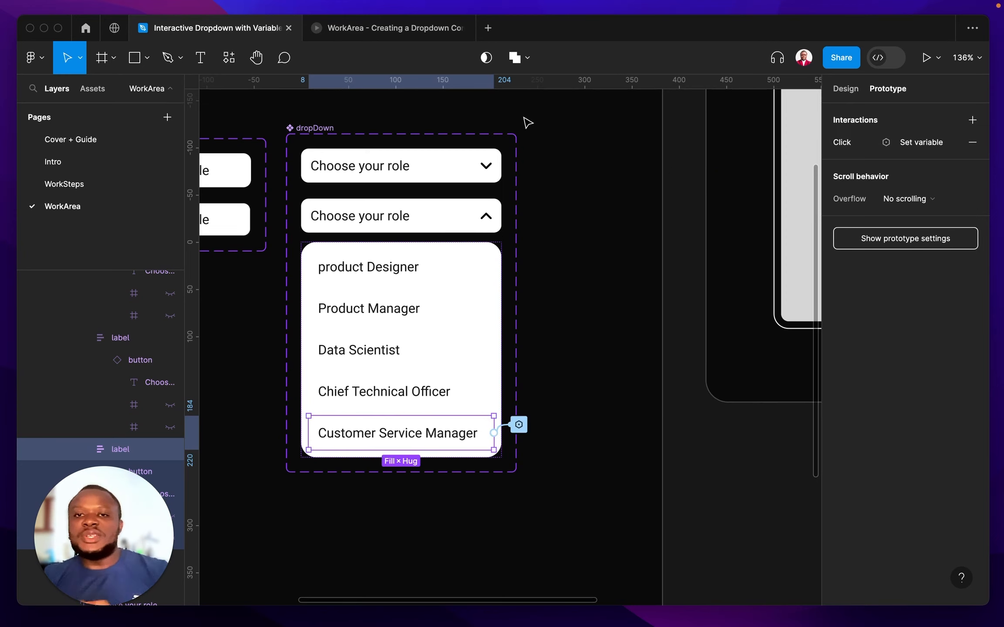
Step: Switch to the prototype preview, test opening and closing the dropdown, and choose product Designer
click(389, 40)
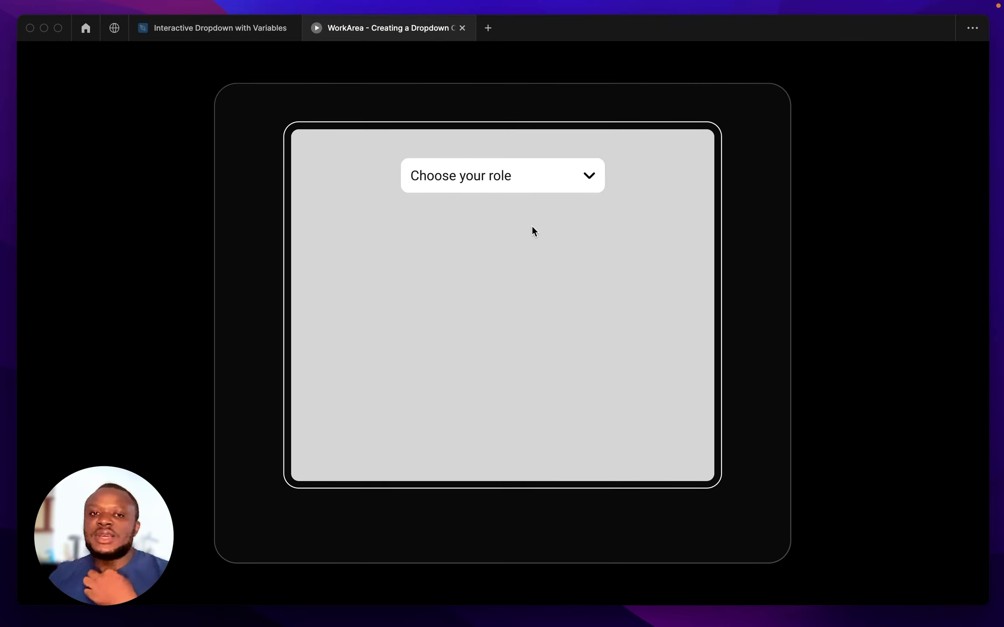
click(474, 180)
click(475, 181)
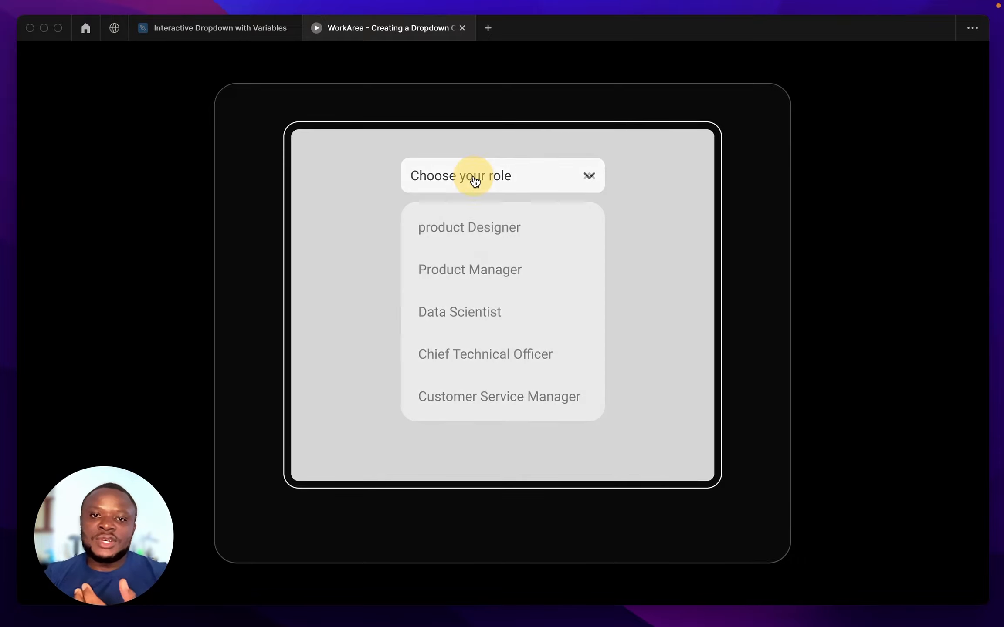
click(475, 180)
click(475, 180)
click(475, 180)
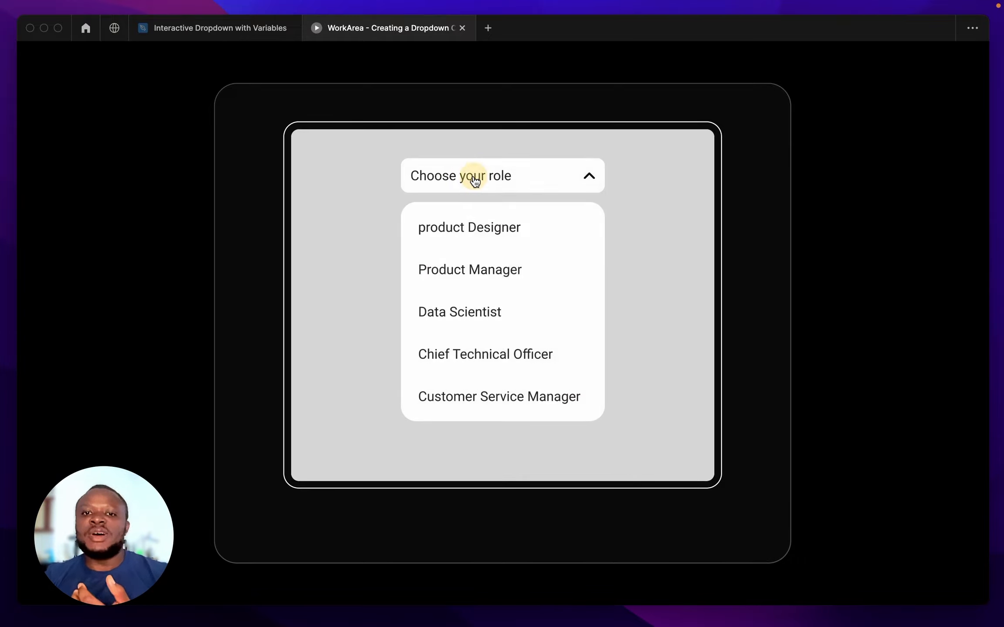
click(475, 239)
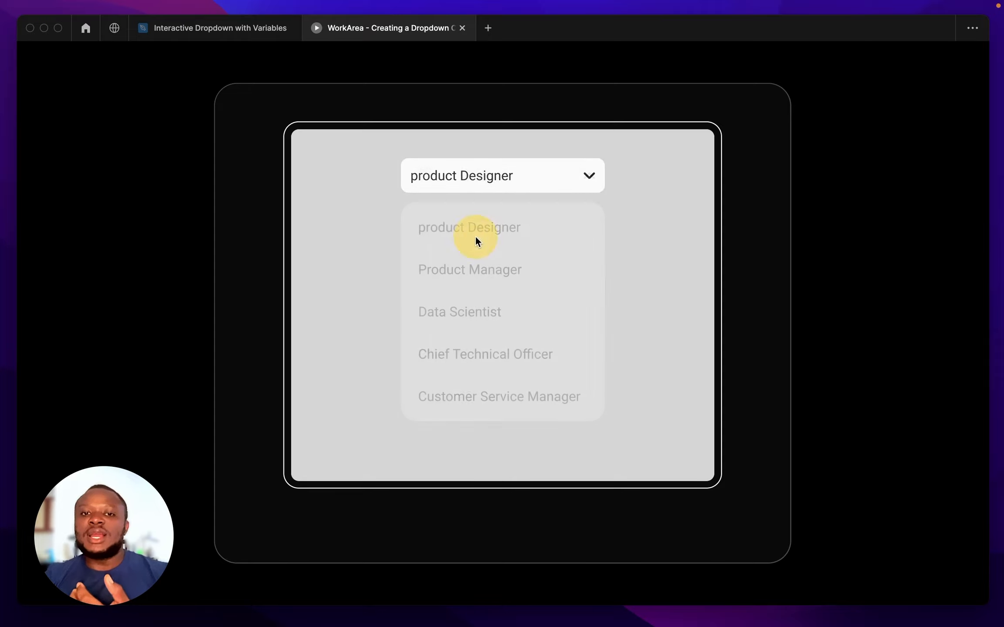
Step: Test choosing Product Manager, Data Scientist and Chief Technical Officer from the dropdown in the preview
click(468, 189)
click(470, 264)
click(484, 175)
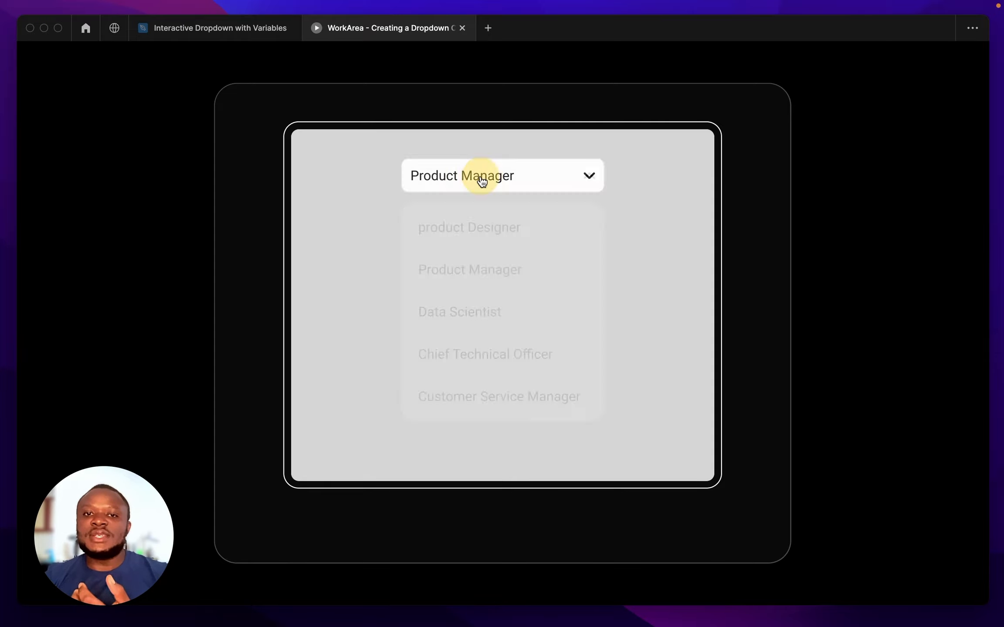
click(486, 311)
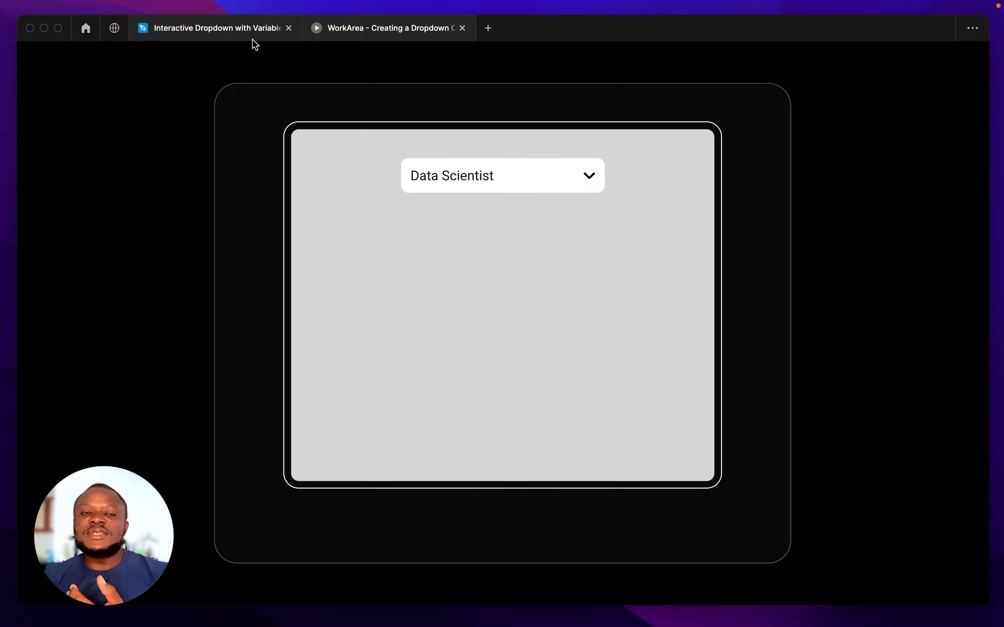
mouse_move(253, 39)
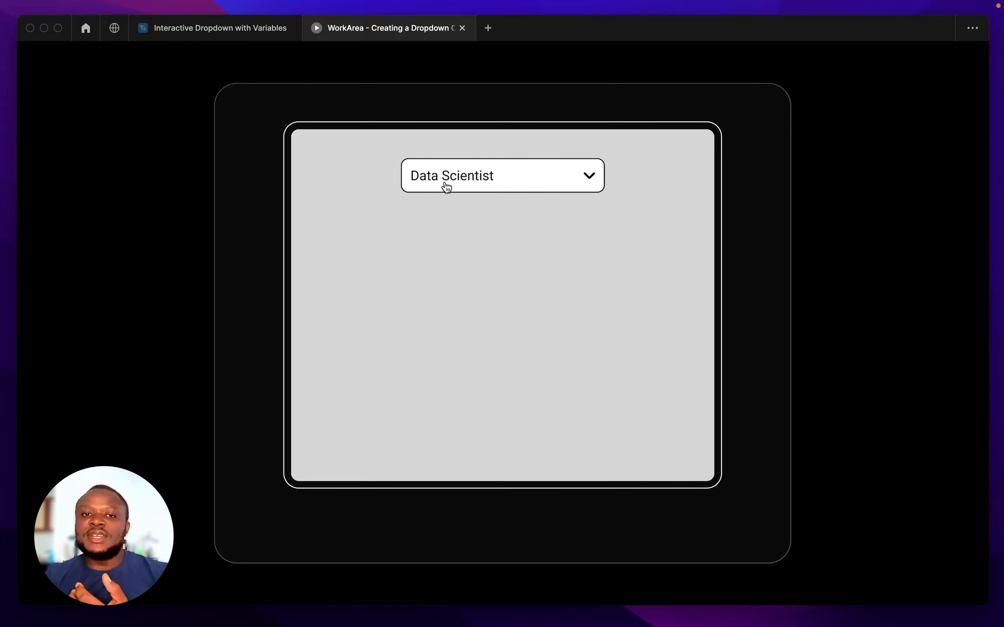
click(464, 182)
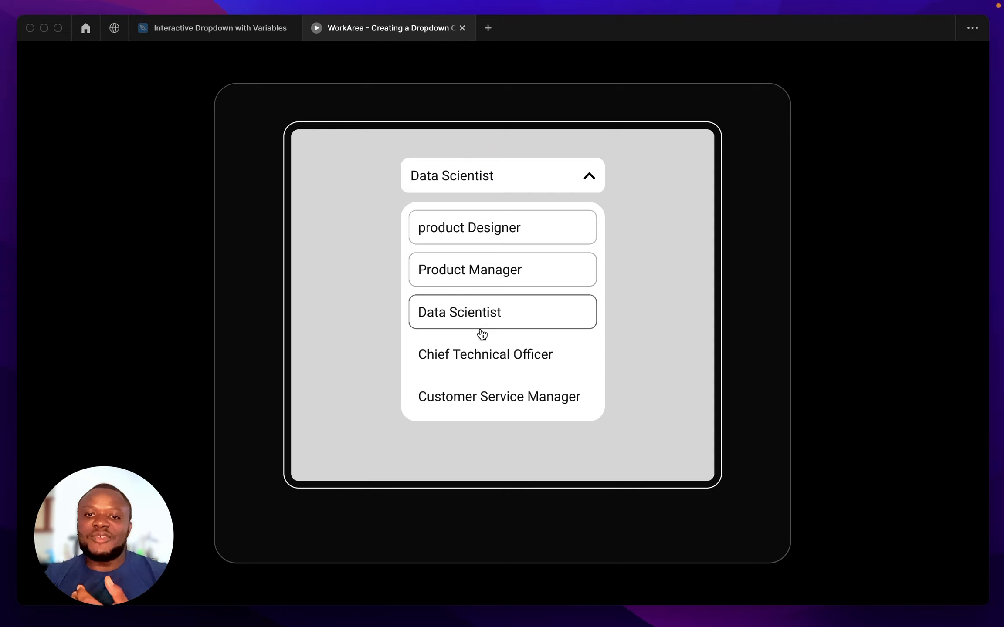
click(485, 354)
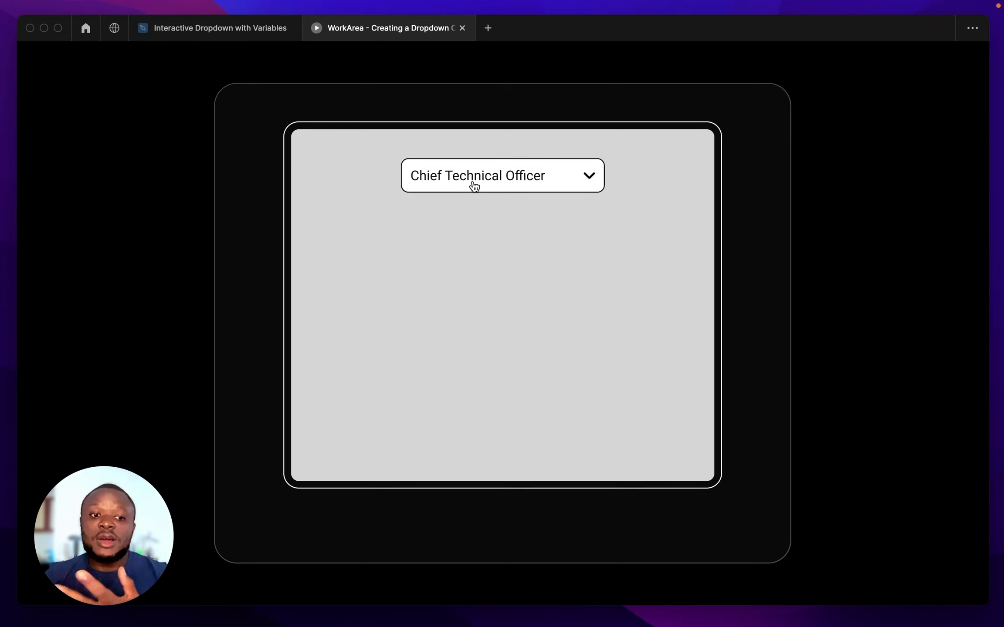
Step: Return to the design file and review the actions in the Chief Technical Officer item's click interaction
click(246, 34)
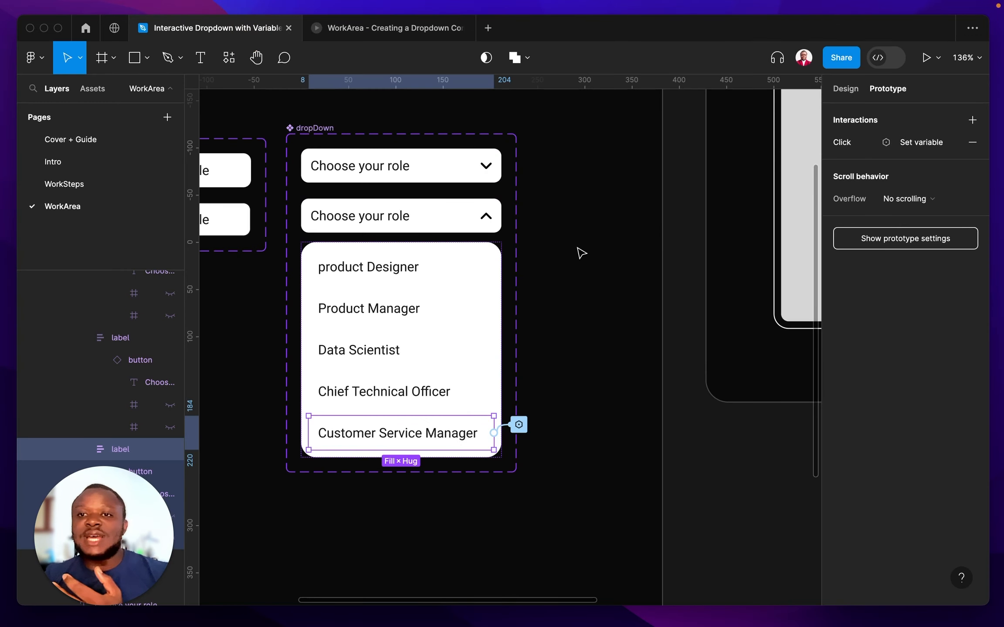
click(522, 403)
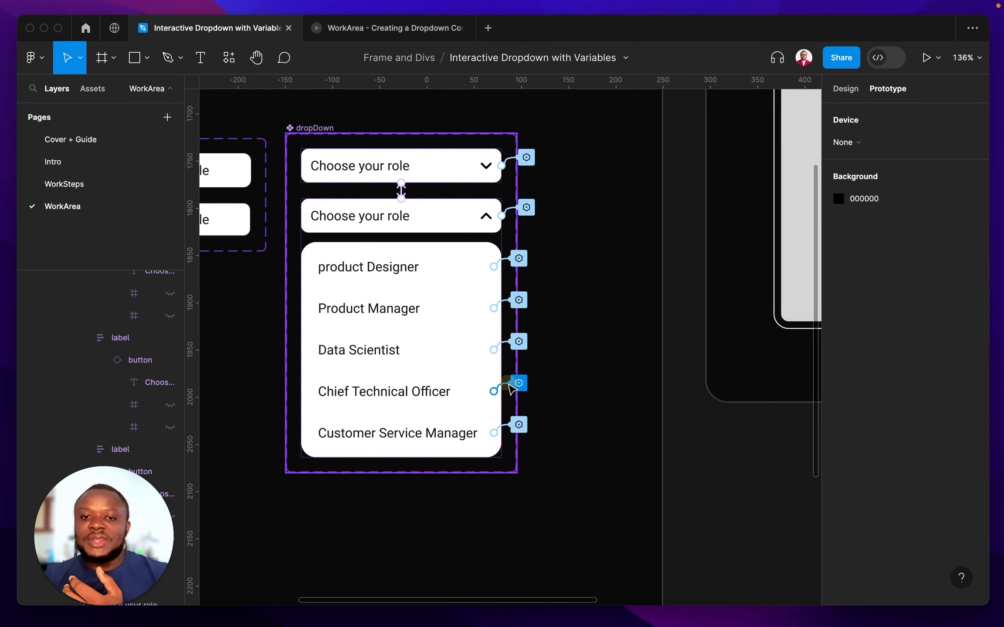
click(511, 387)
drag(529, 417, 621, 204)
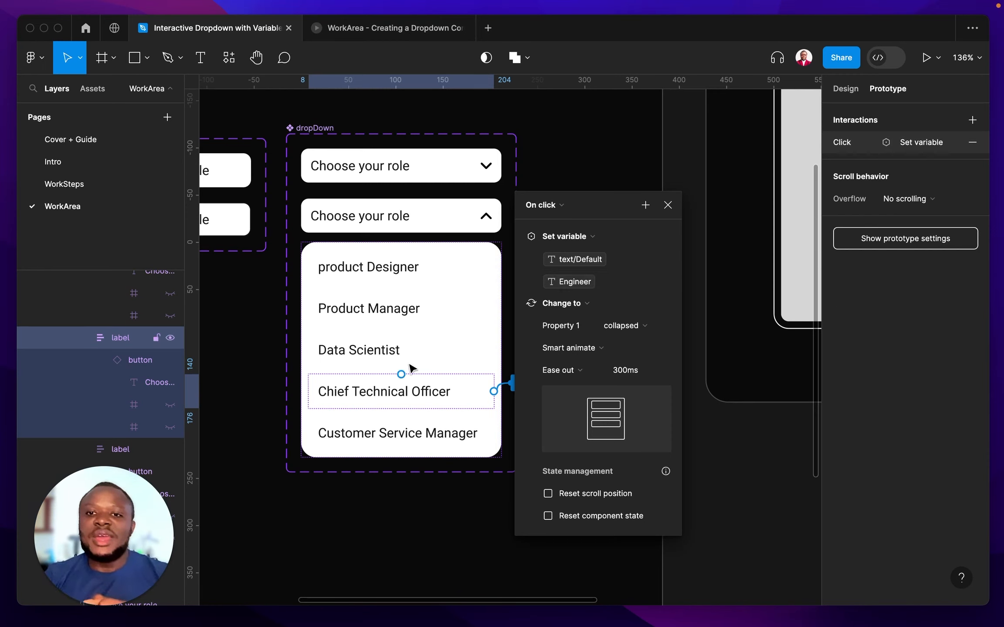
Step: Test choosing Customer Service Manager and Data Scientist from the dropdown in the prototype preview
click(374, 31)
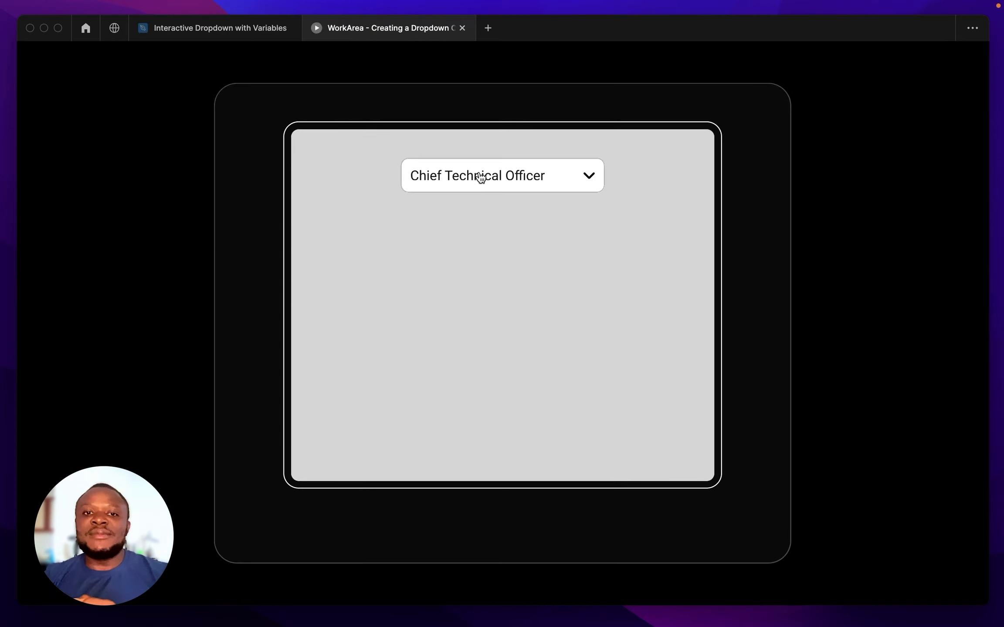
click(479, 188)
click(486, 396)
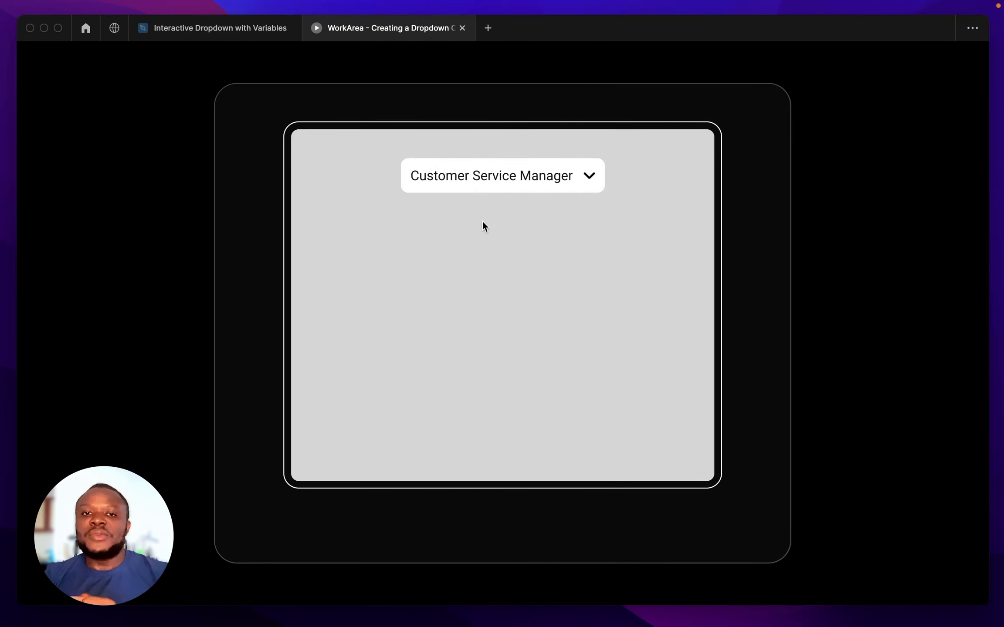
click(473, 194)
click(492, 318)
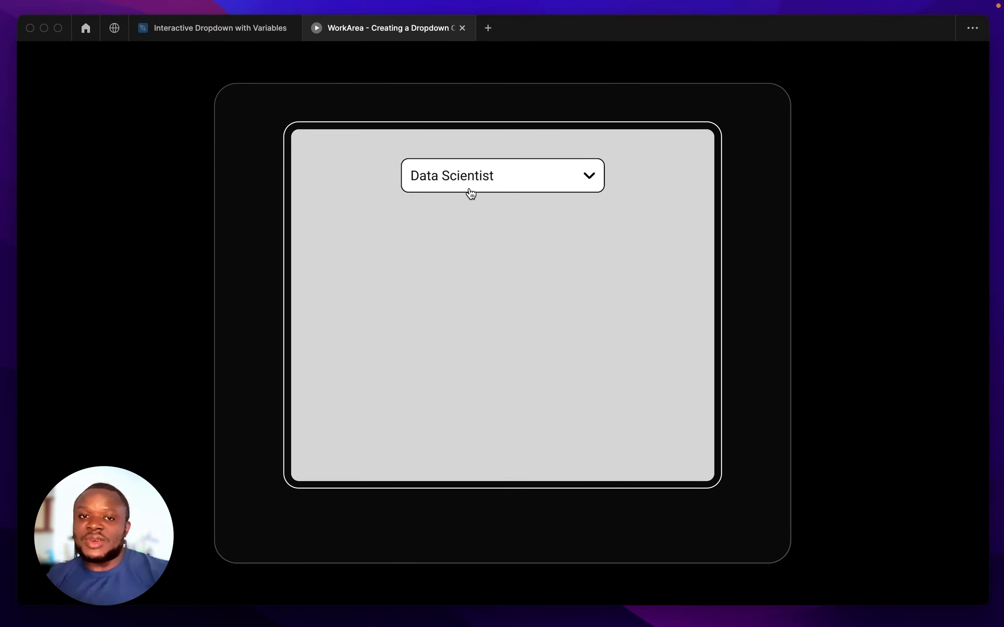
Step: Return to the design file, close the open click interaction details, and review the button and dropDown component sets' connections
click(243, 37)
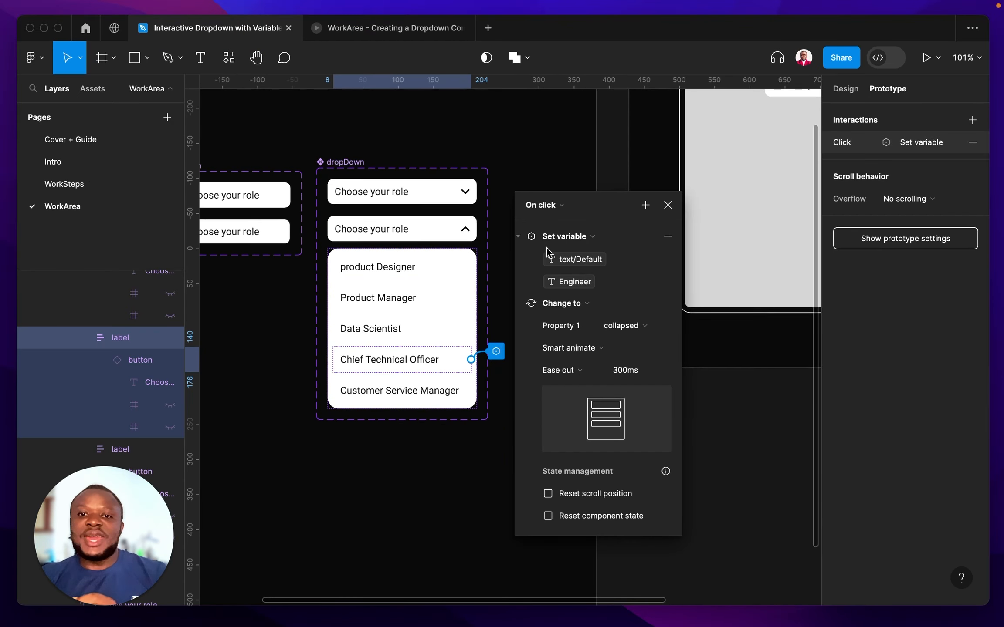
click(667, 206)
scroll(605, 224, left, 5)
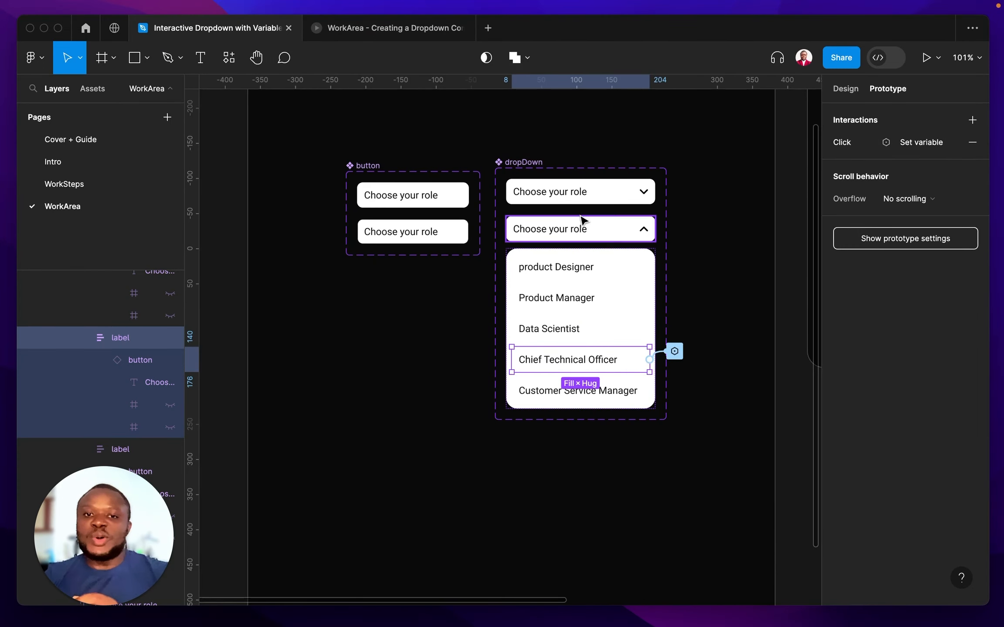
click(400, 396)
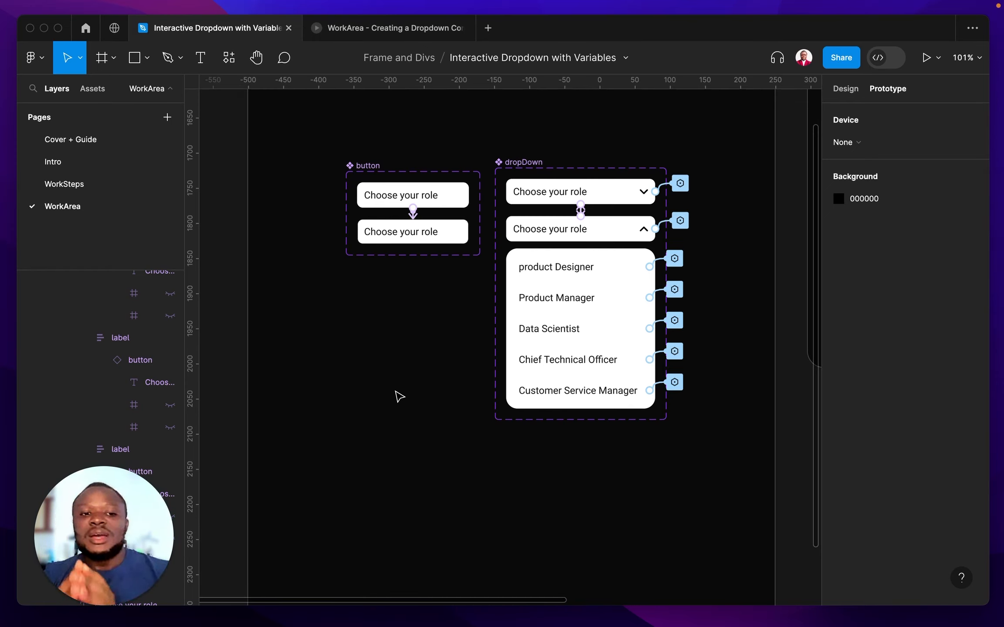
scroll(399, 396, down, 3)
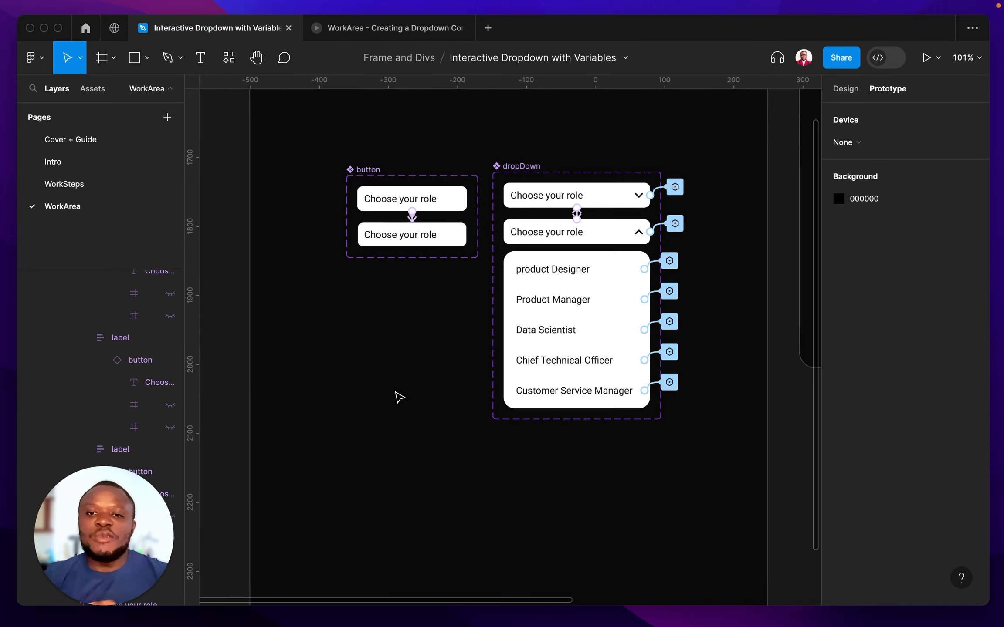